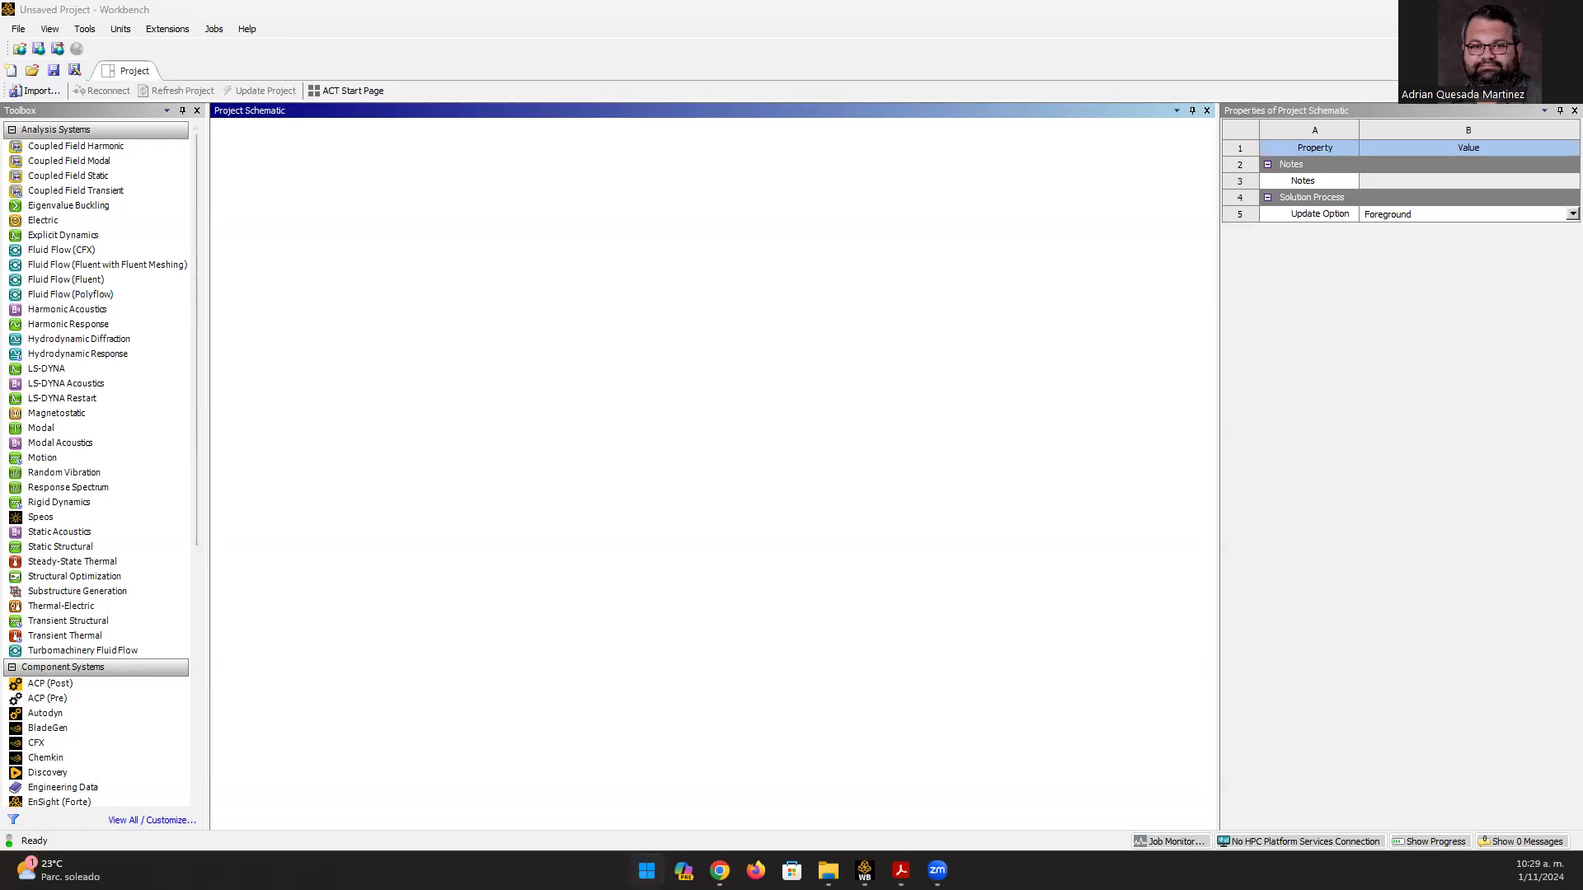
- Search the installed applications for "wo" and "ans", then return to the empty project
left_click(646, 870)
type("wo")
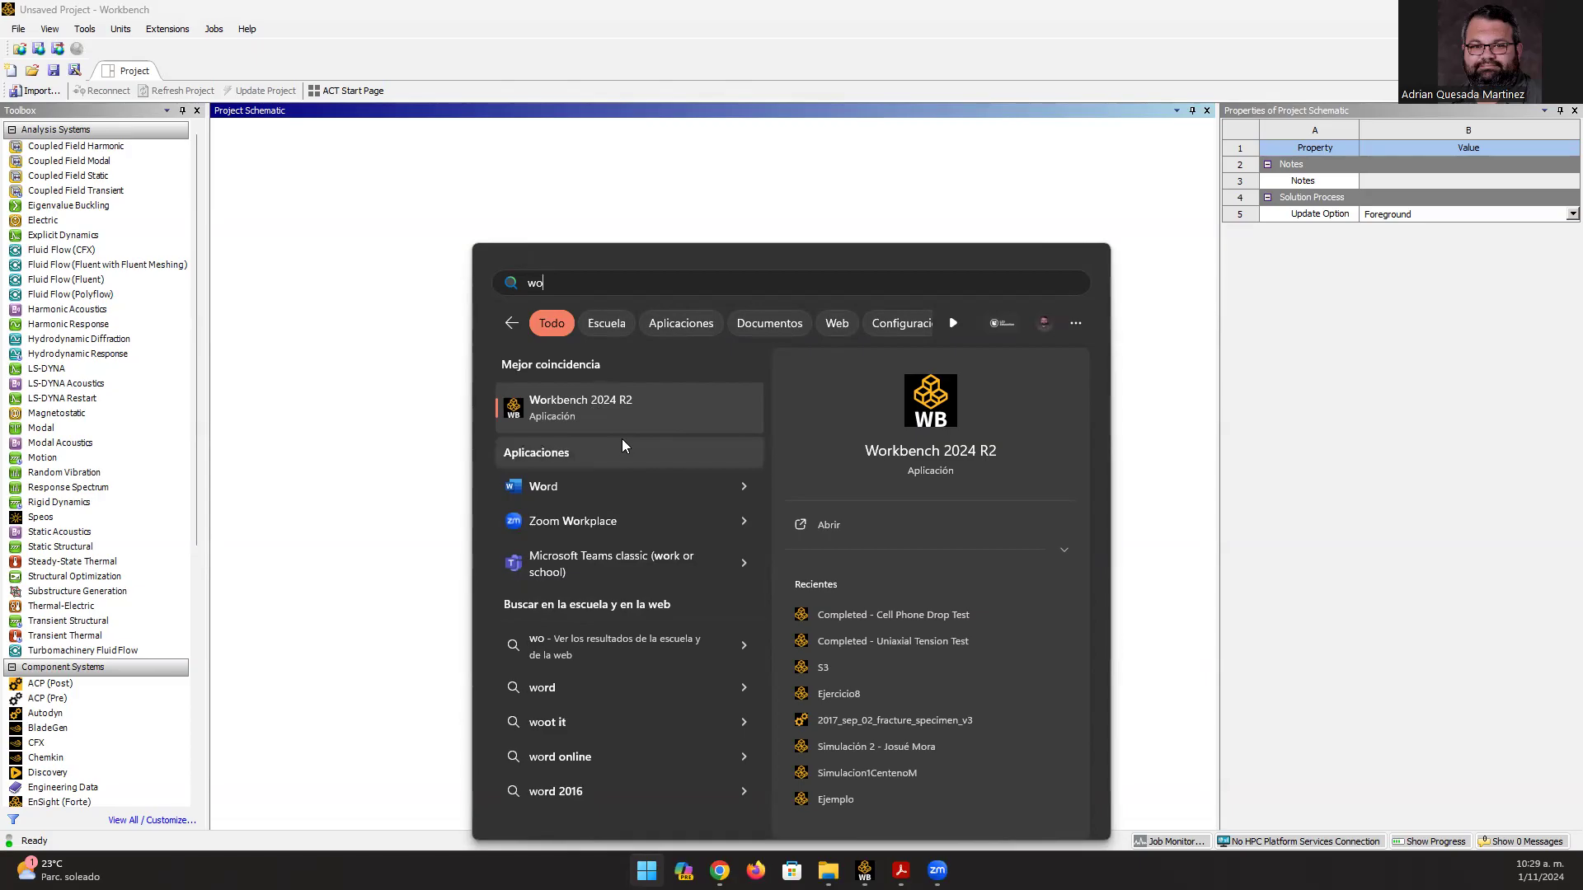
key("BackSpace")
key("BackSpace")
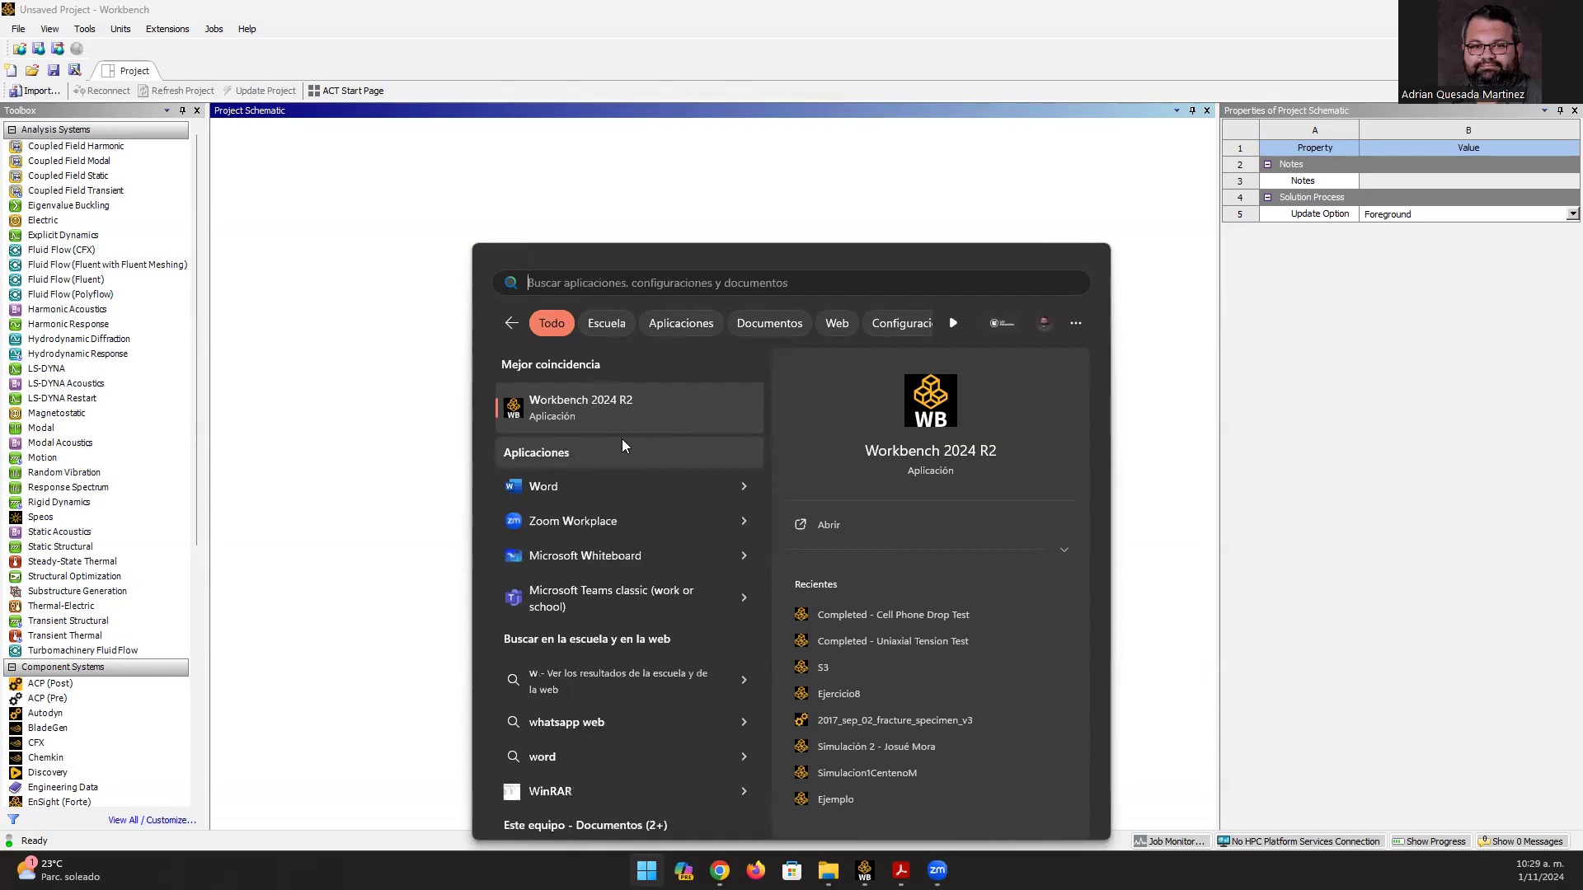
type("an")
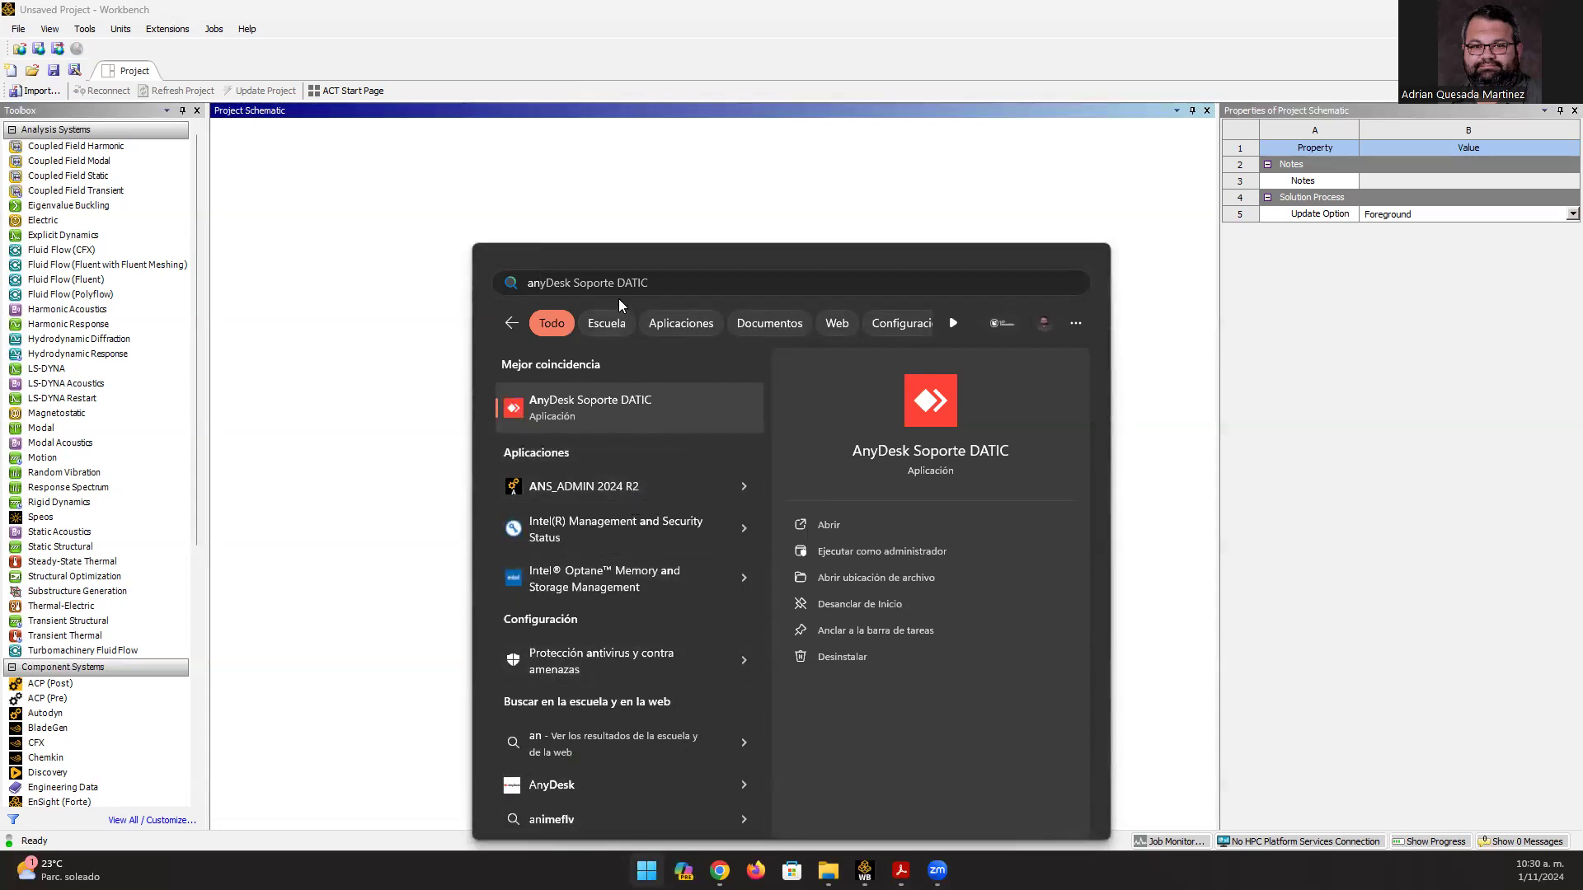
type("s")
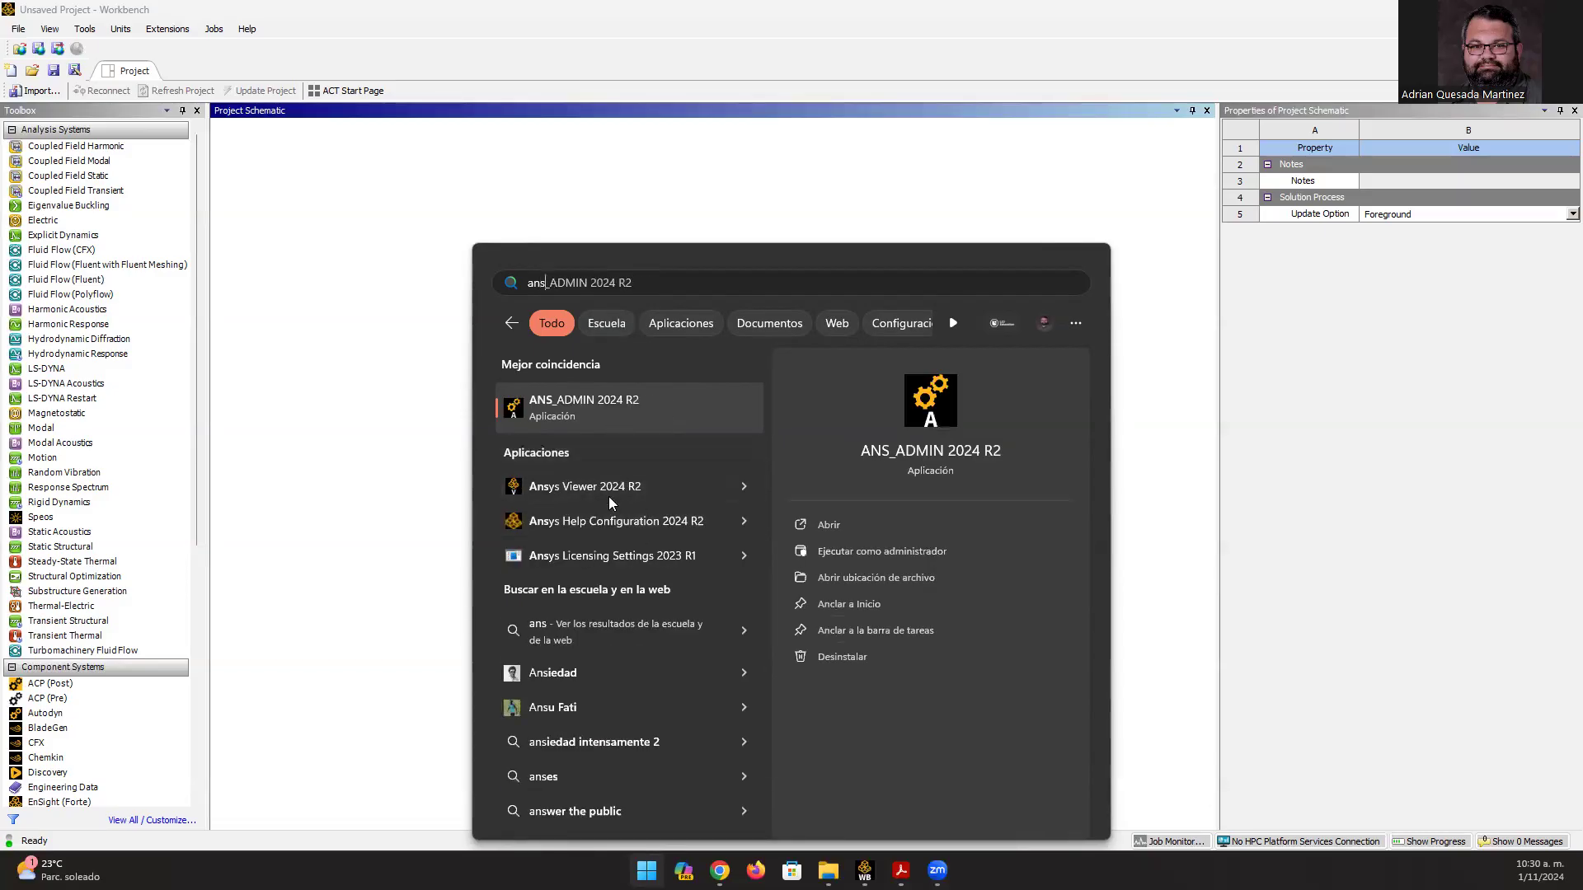
left_click(333, 471)
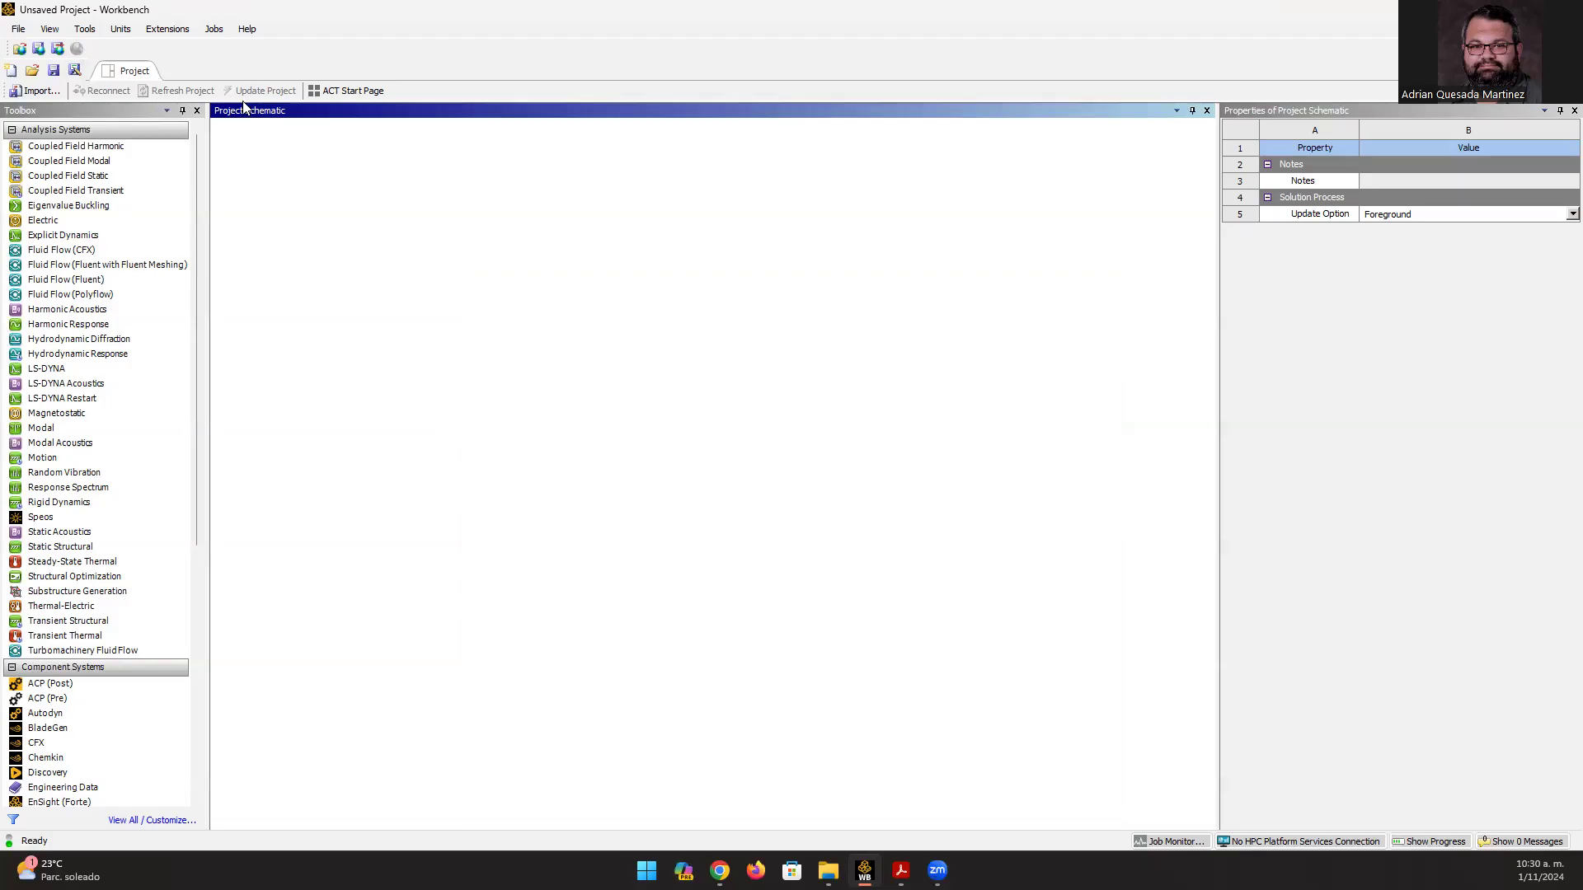
- Review the unit systems available for the project
left_click(121, 29)
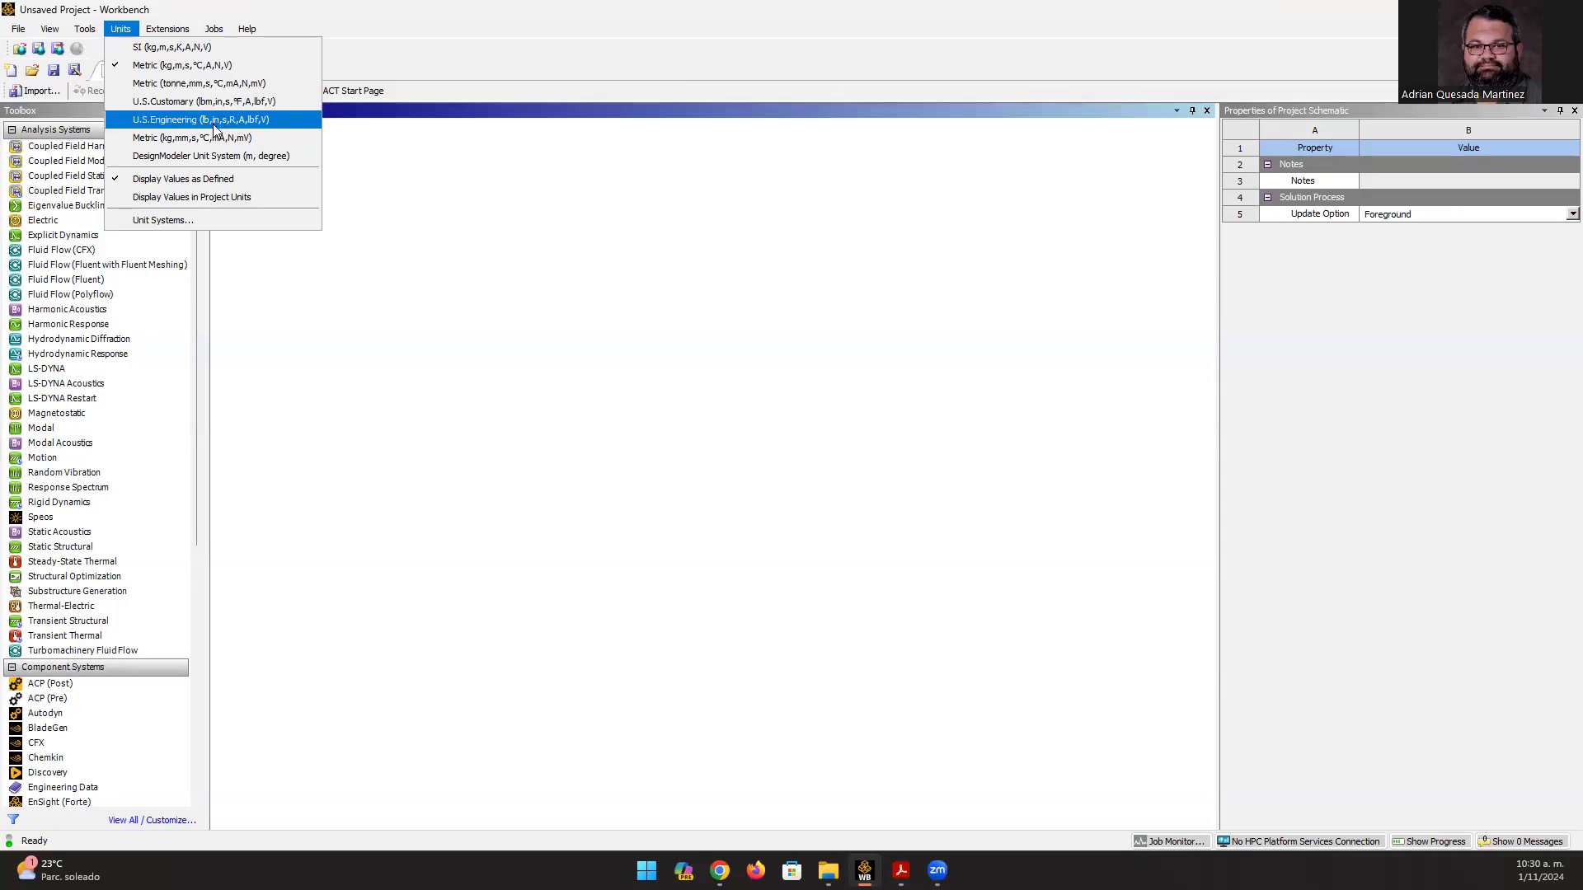
left_click(424, 35)
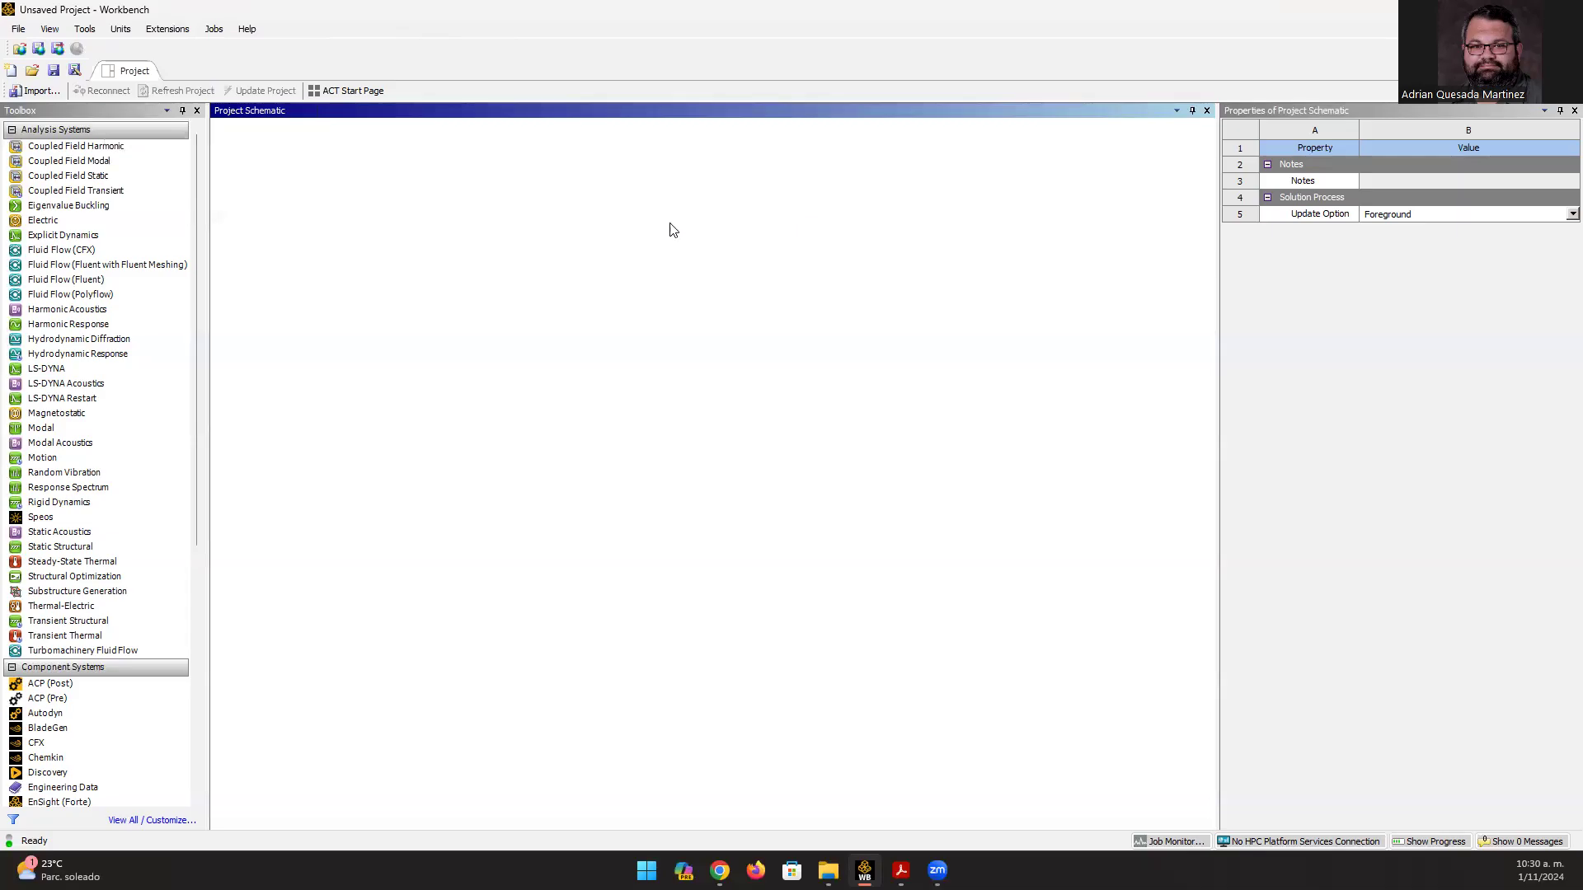
- Add a Static Structural analysis system to the project schematic and name it Ejemplo1
left_click(73, 265)
double_click(86, 550)
left_click_drag(294, 386, 335, 201)
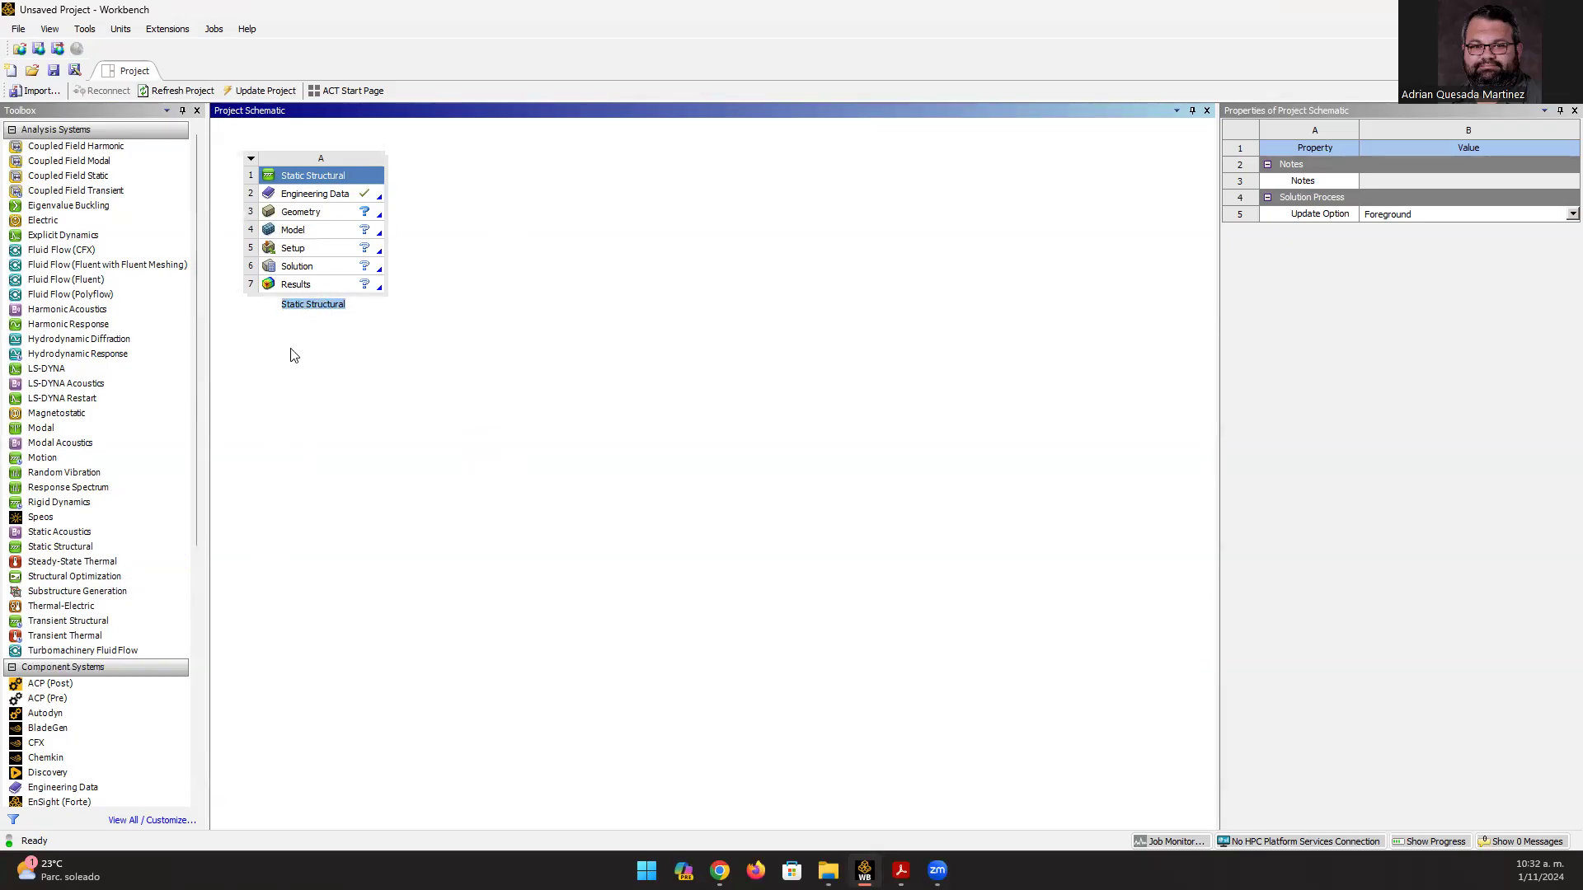
type("Ejemplo1")
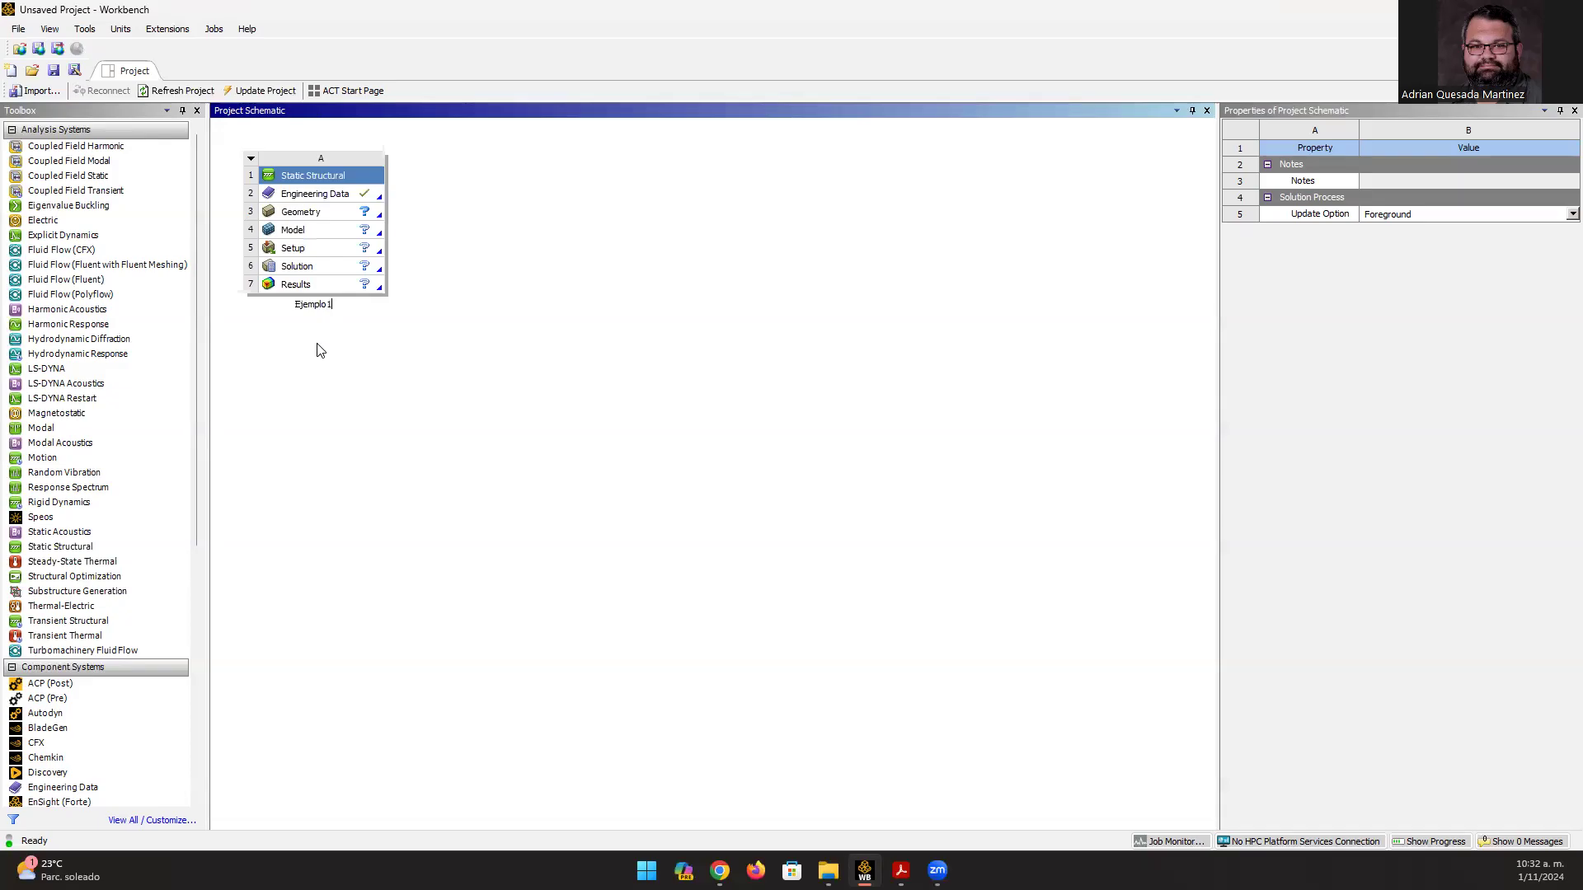
key("Return")
- Open the Engineering Data of Ejemplo1 and enlarge the material outline area in width and height
double_click(347, 200)
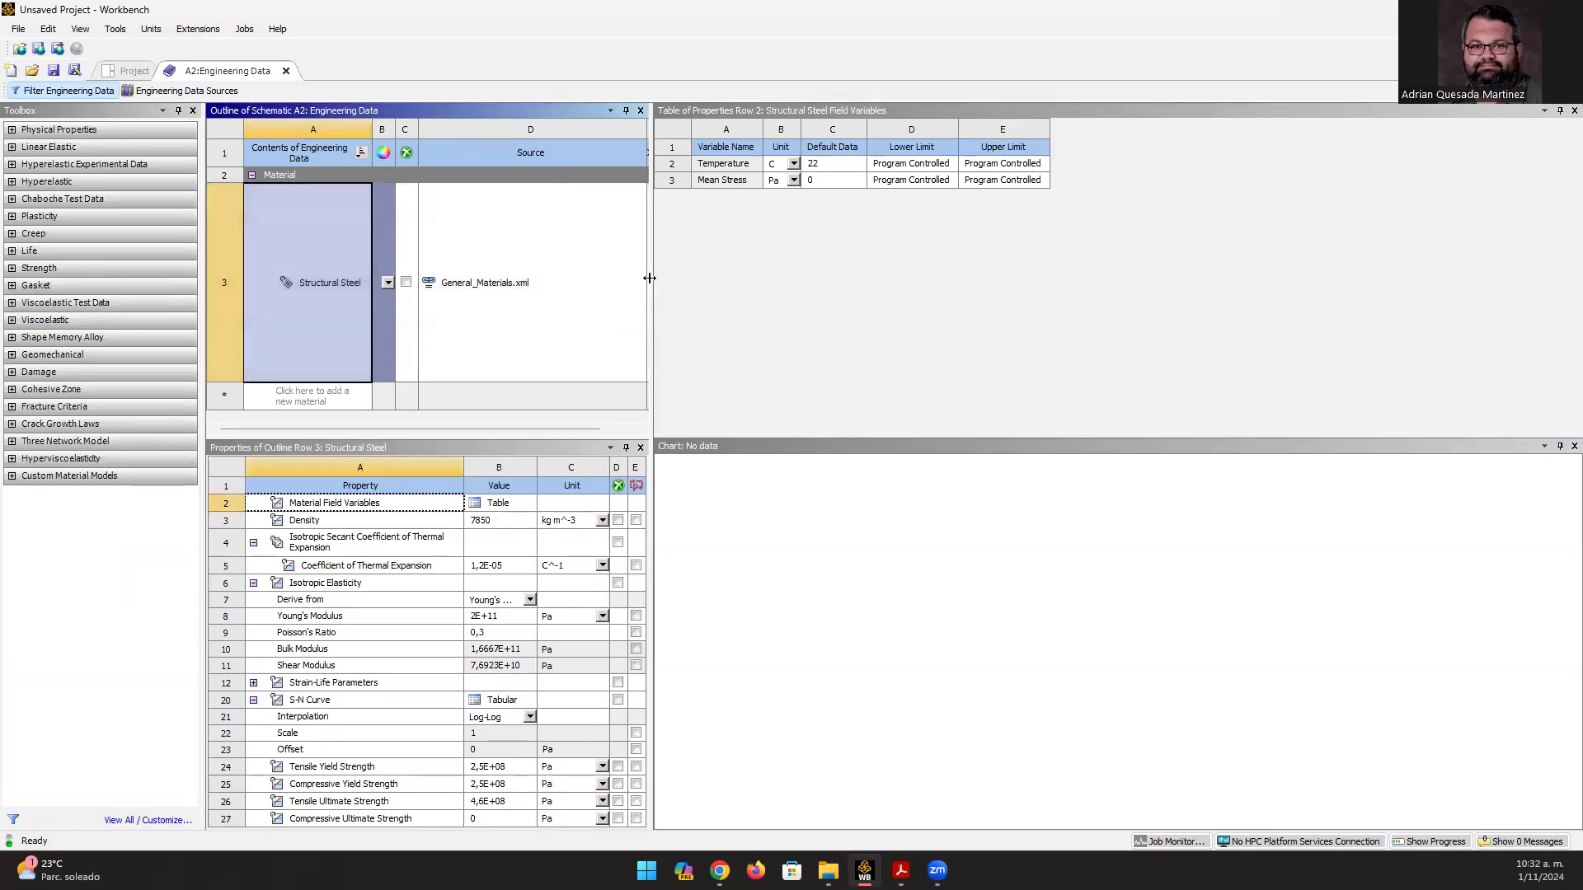
left_click_drag(653, 279, 1046, 266)
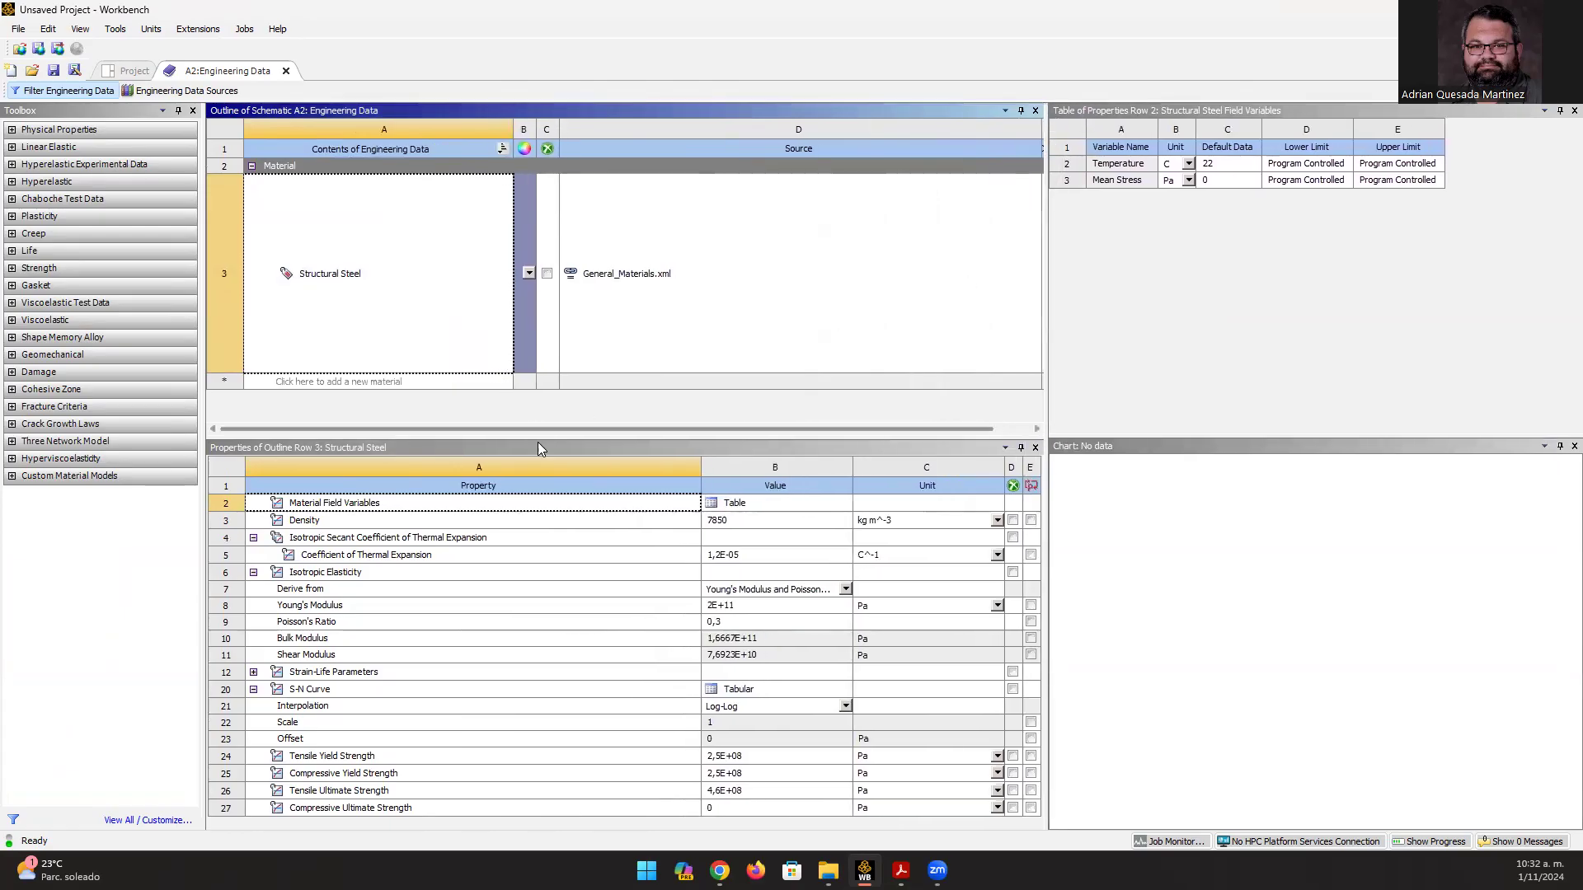
left_click_drag(538, 440, 536, 540)
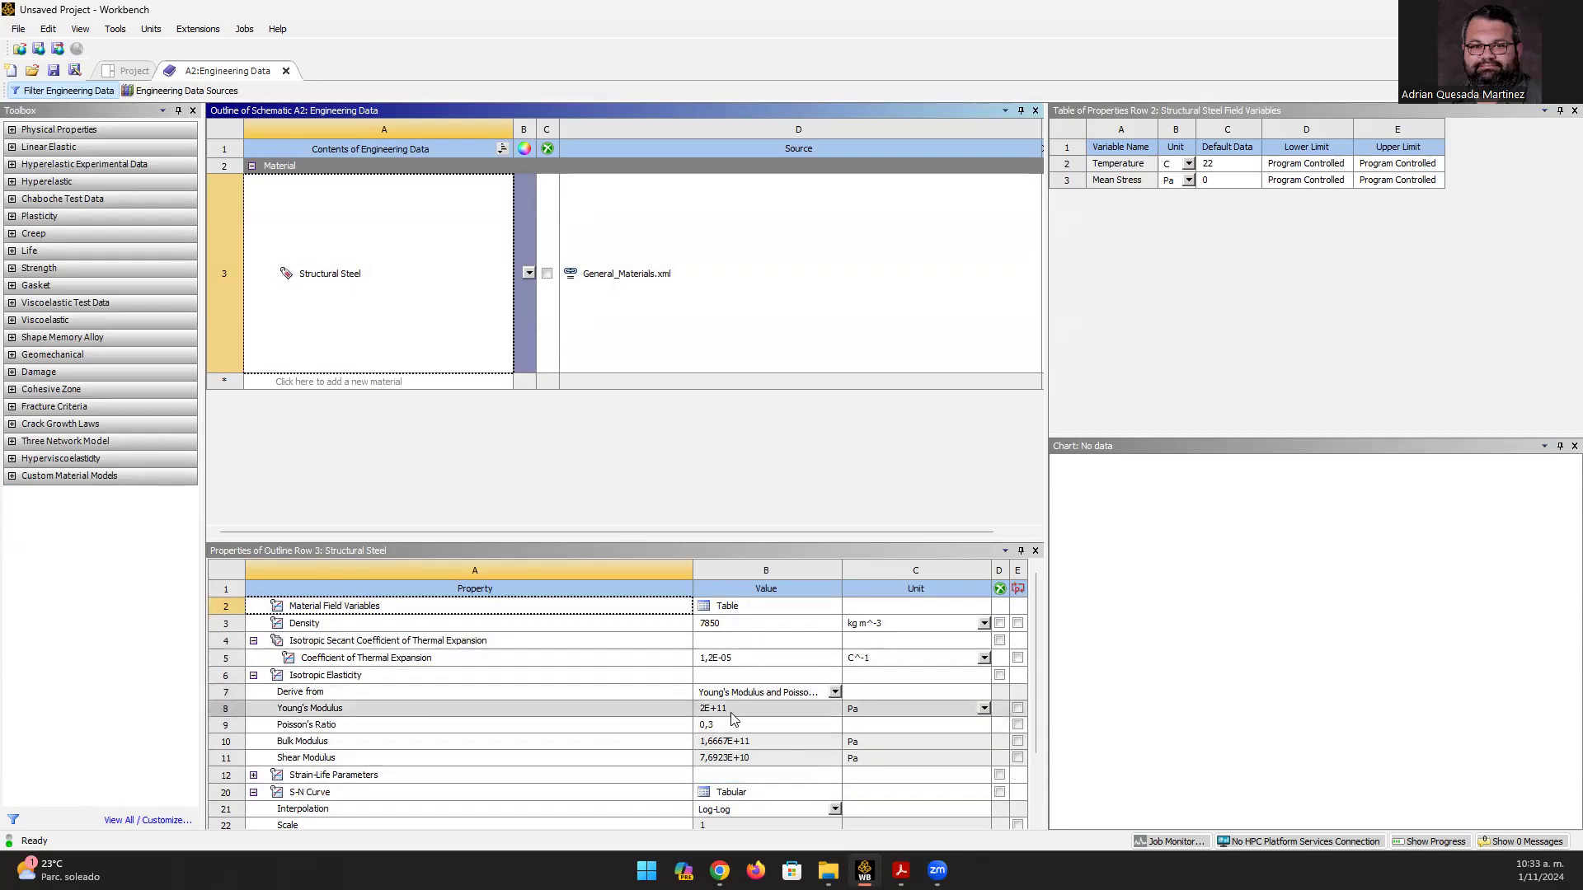
- Expand Structural Steel's Strain-Life Parameters and examine the strain-life curve and strength coefficient
scroll(589, 705, "down", 1)
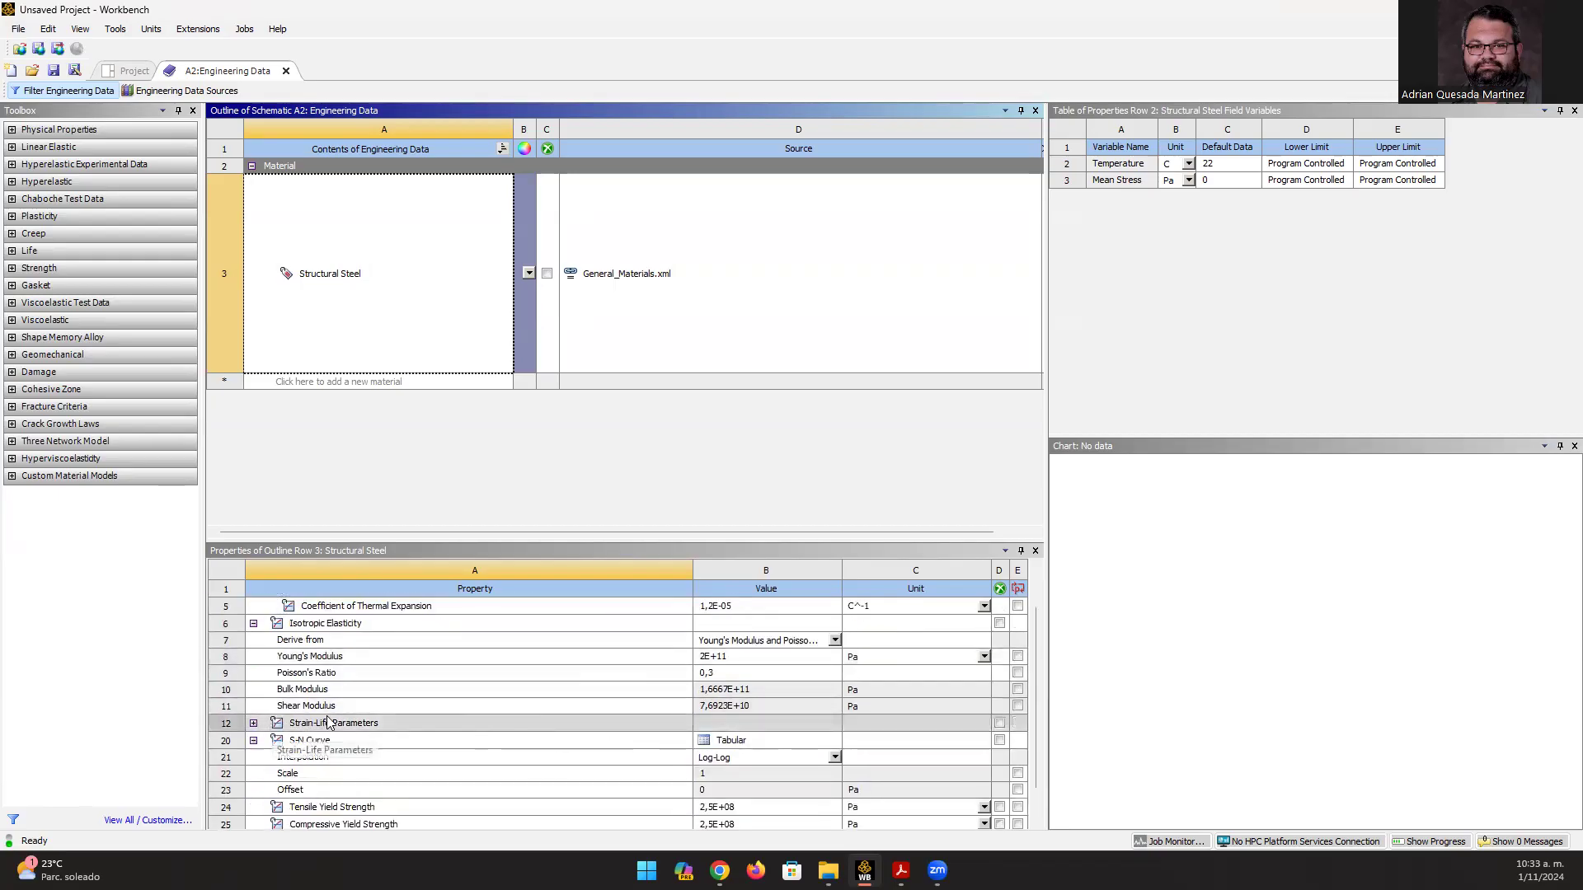
left_click(254, 724)
left_click(283, 741)
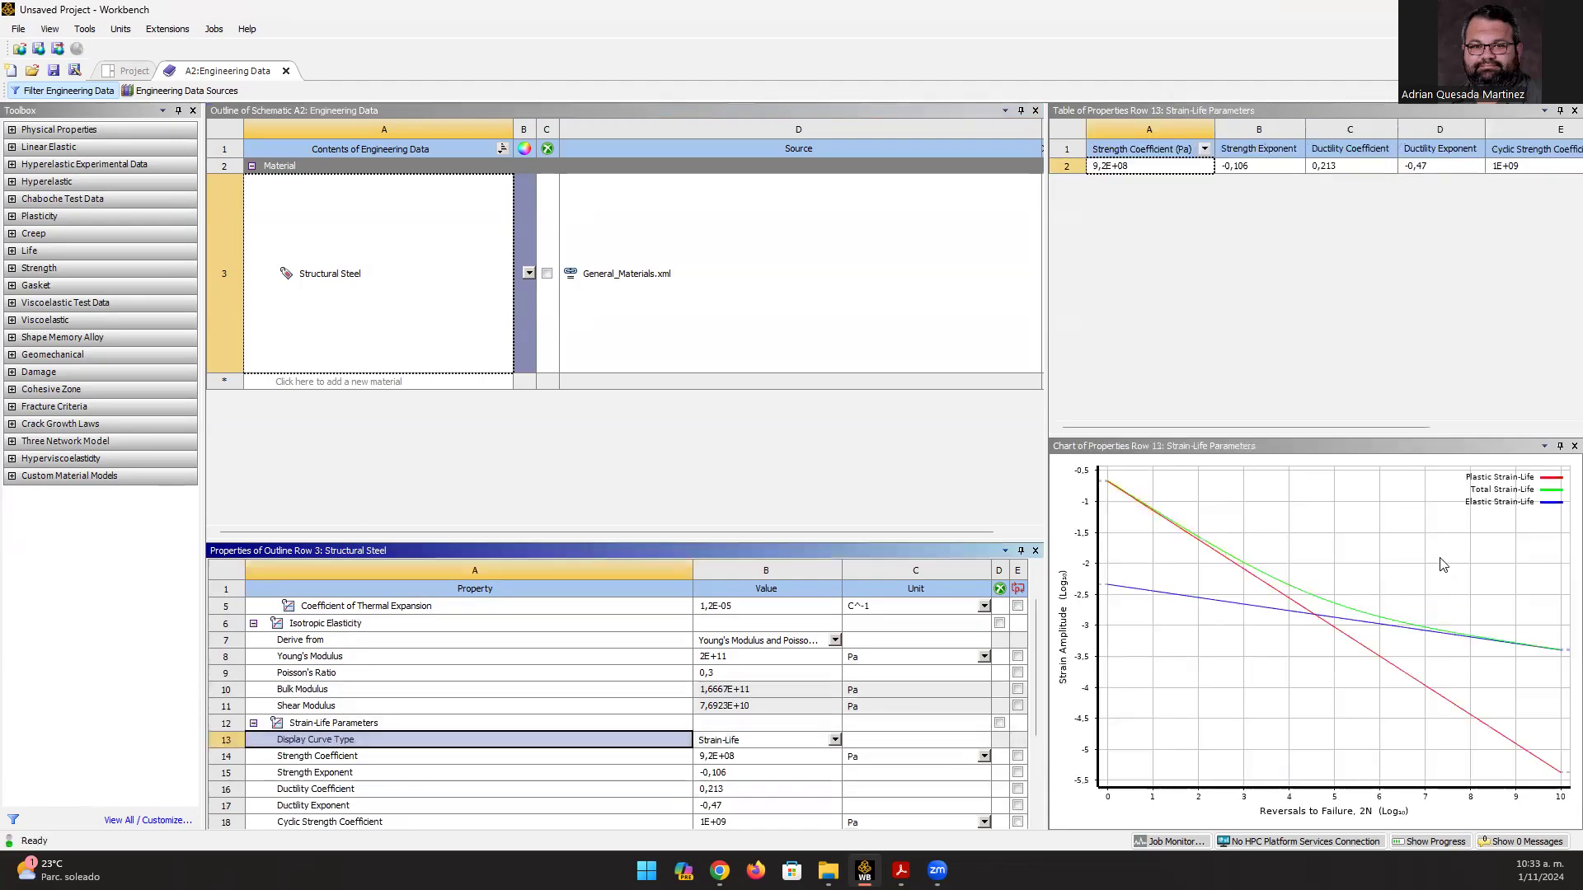
left_click(368, 772)
left_click(367, 755)
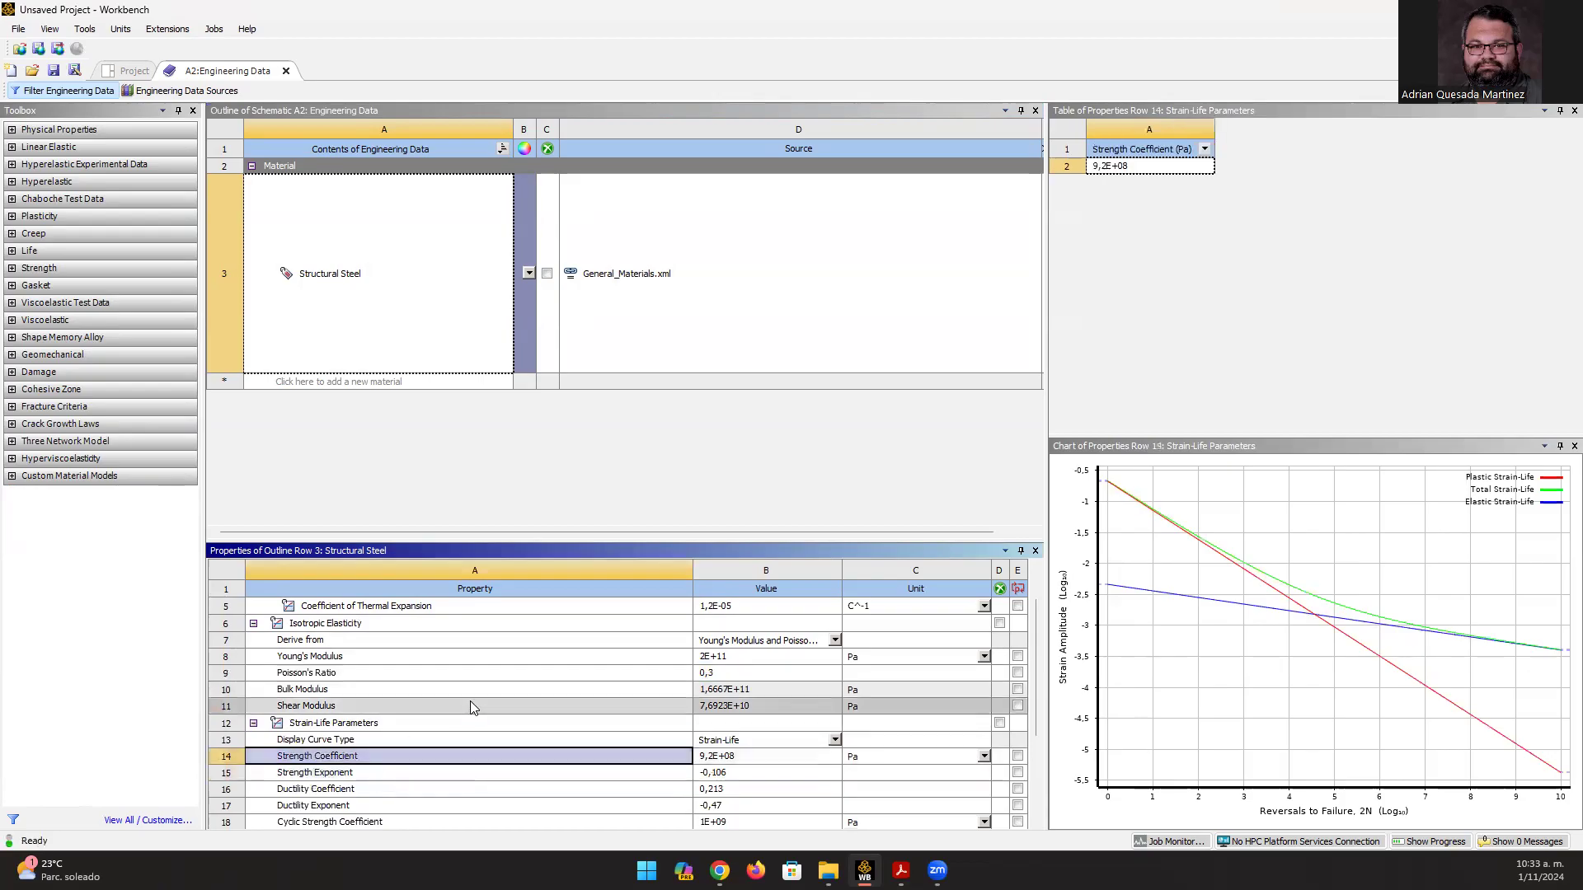
- Examine Structural Steel's tensile yield, compressive yield and tensile ultimate strength properties
scroll(469, 710, "down", 1)
scroll(475, 688, "down", 2)
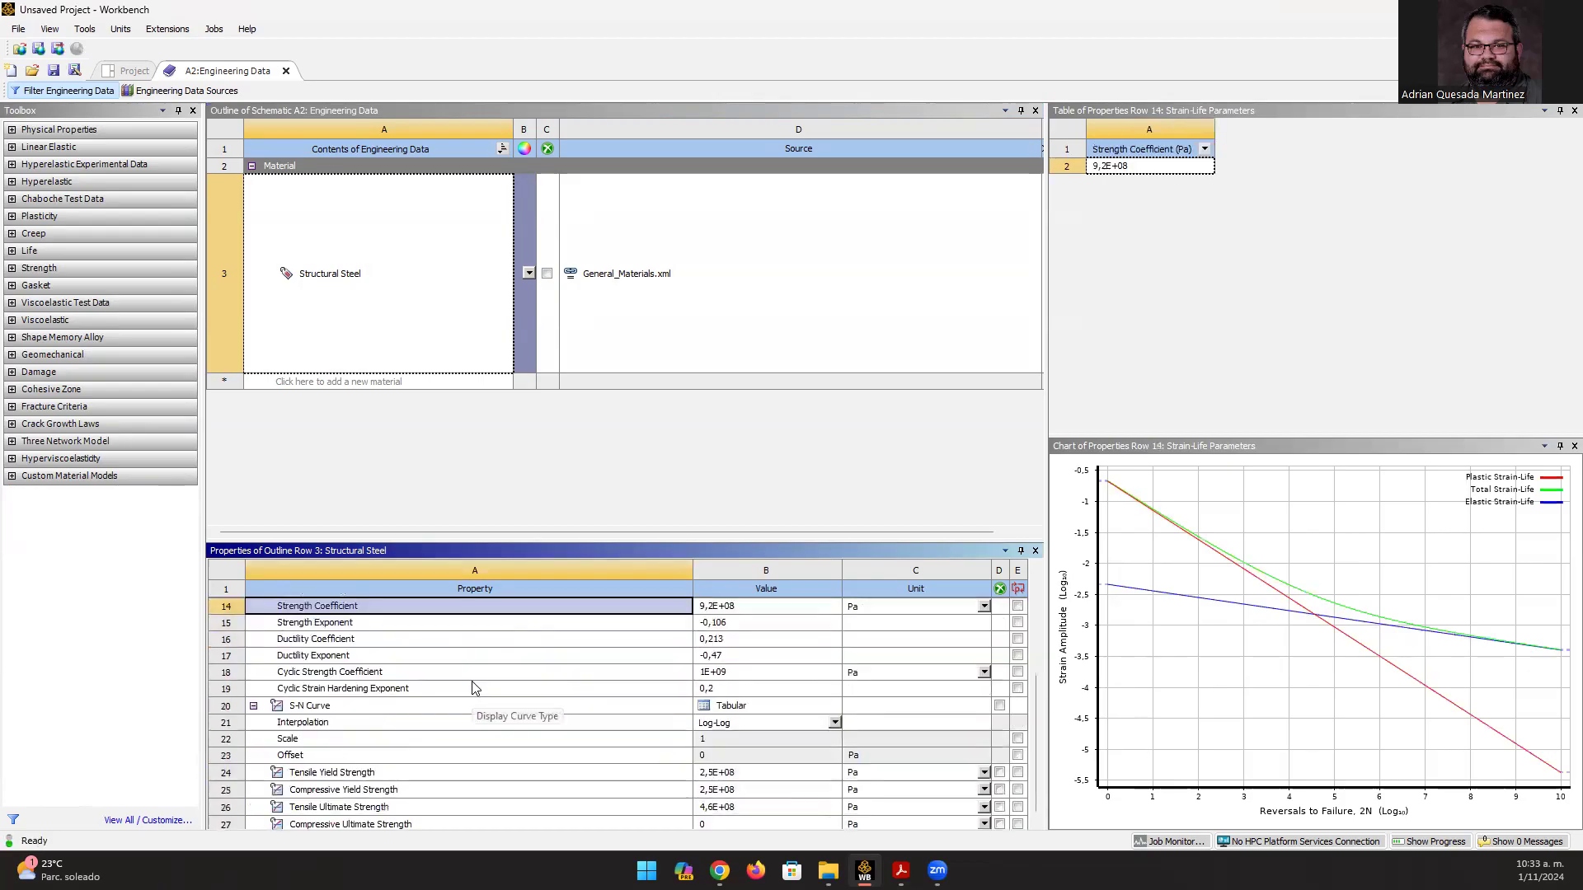
left_click(412, 774)
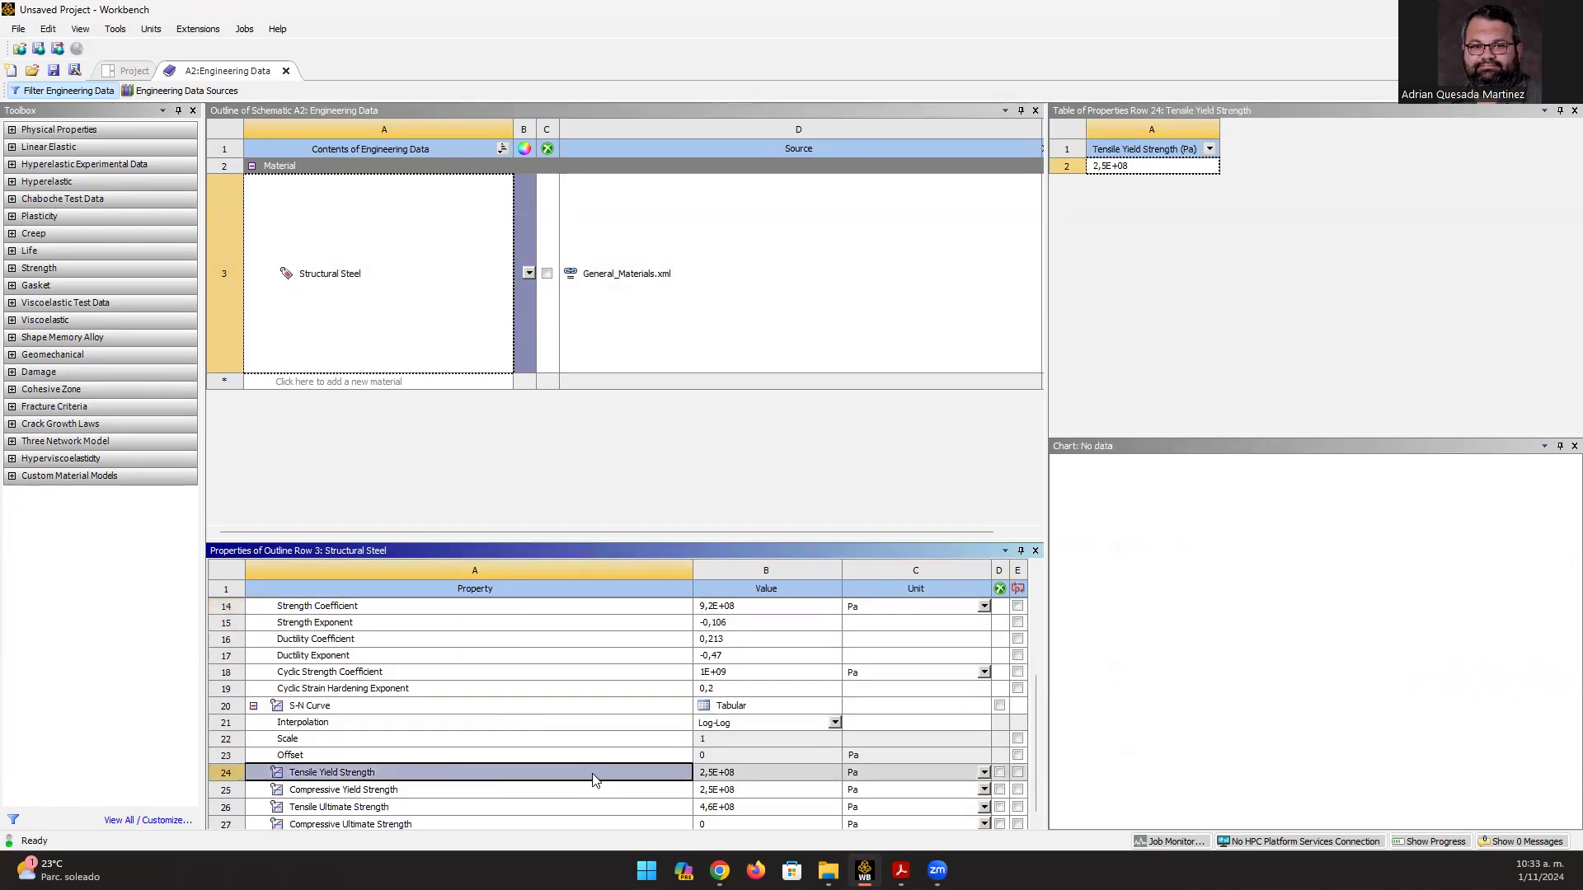
left_click(504, 792)
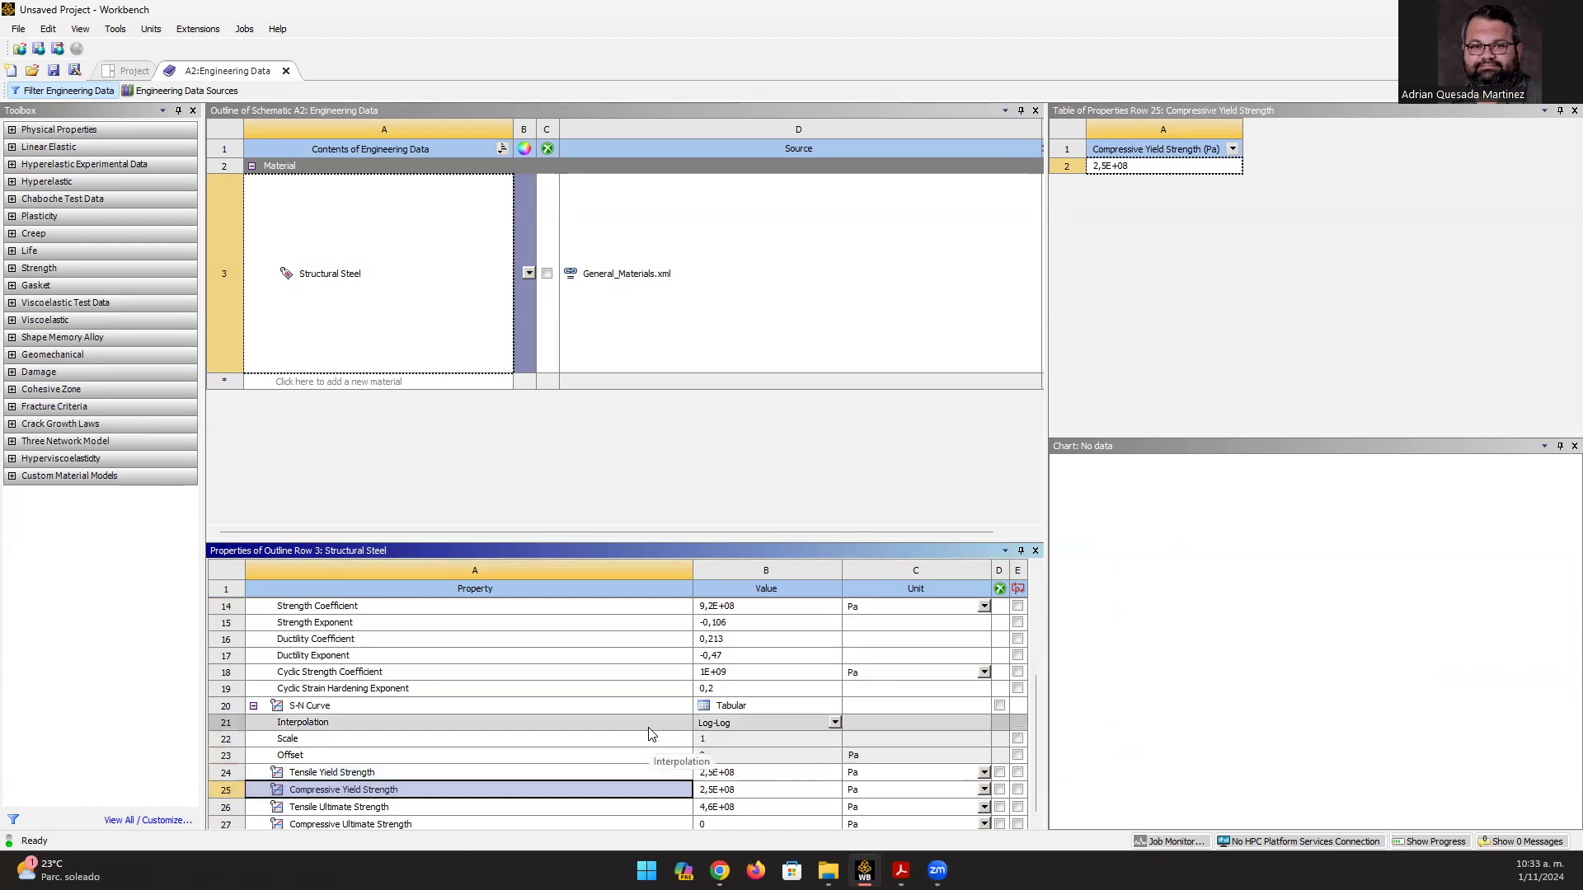
scroll(518, 675, "down", 1)
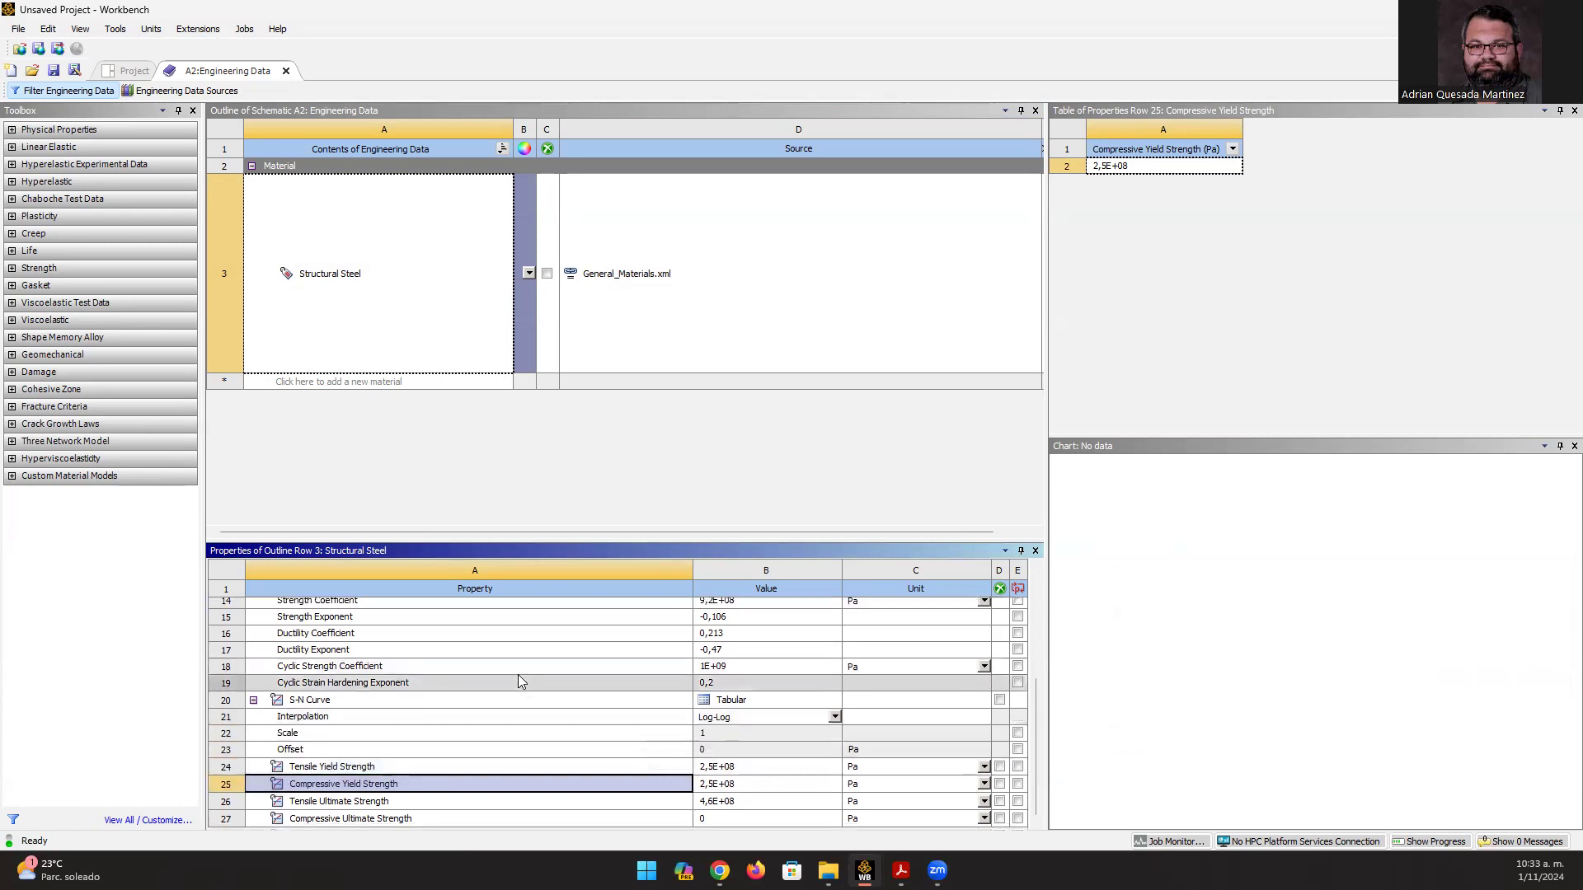
left_click(465, 803)
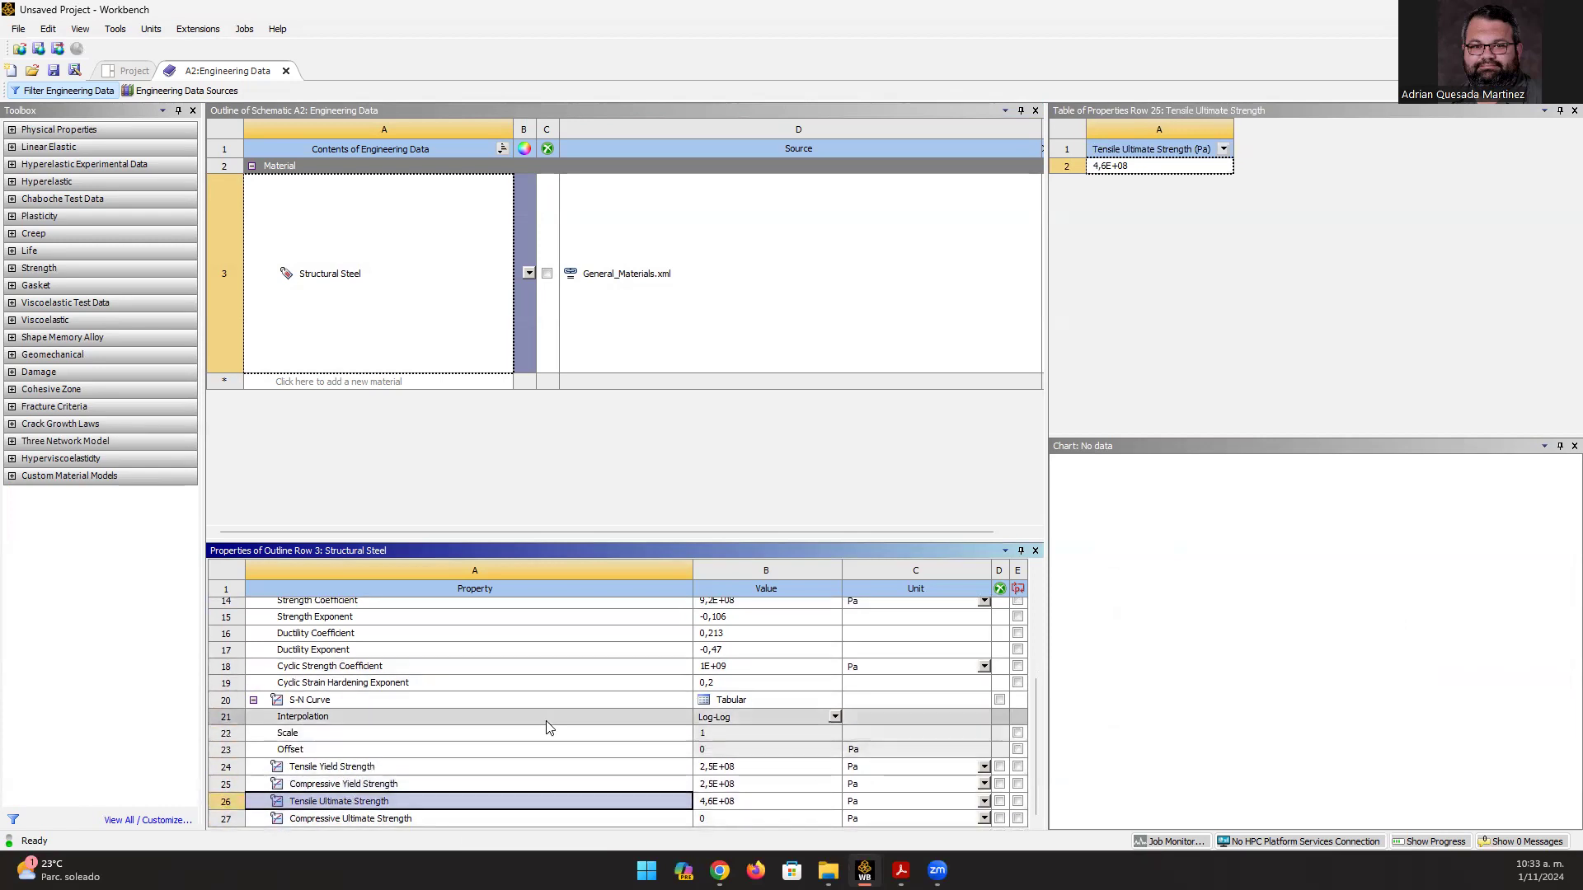
scroll(547, 725, "up", 1)
scroll(548, 727, "up", 3)
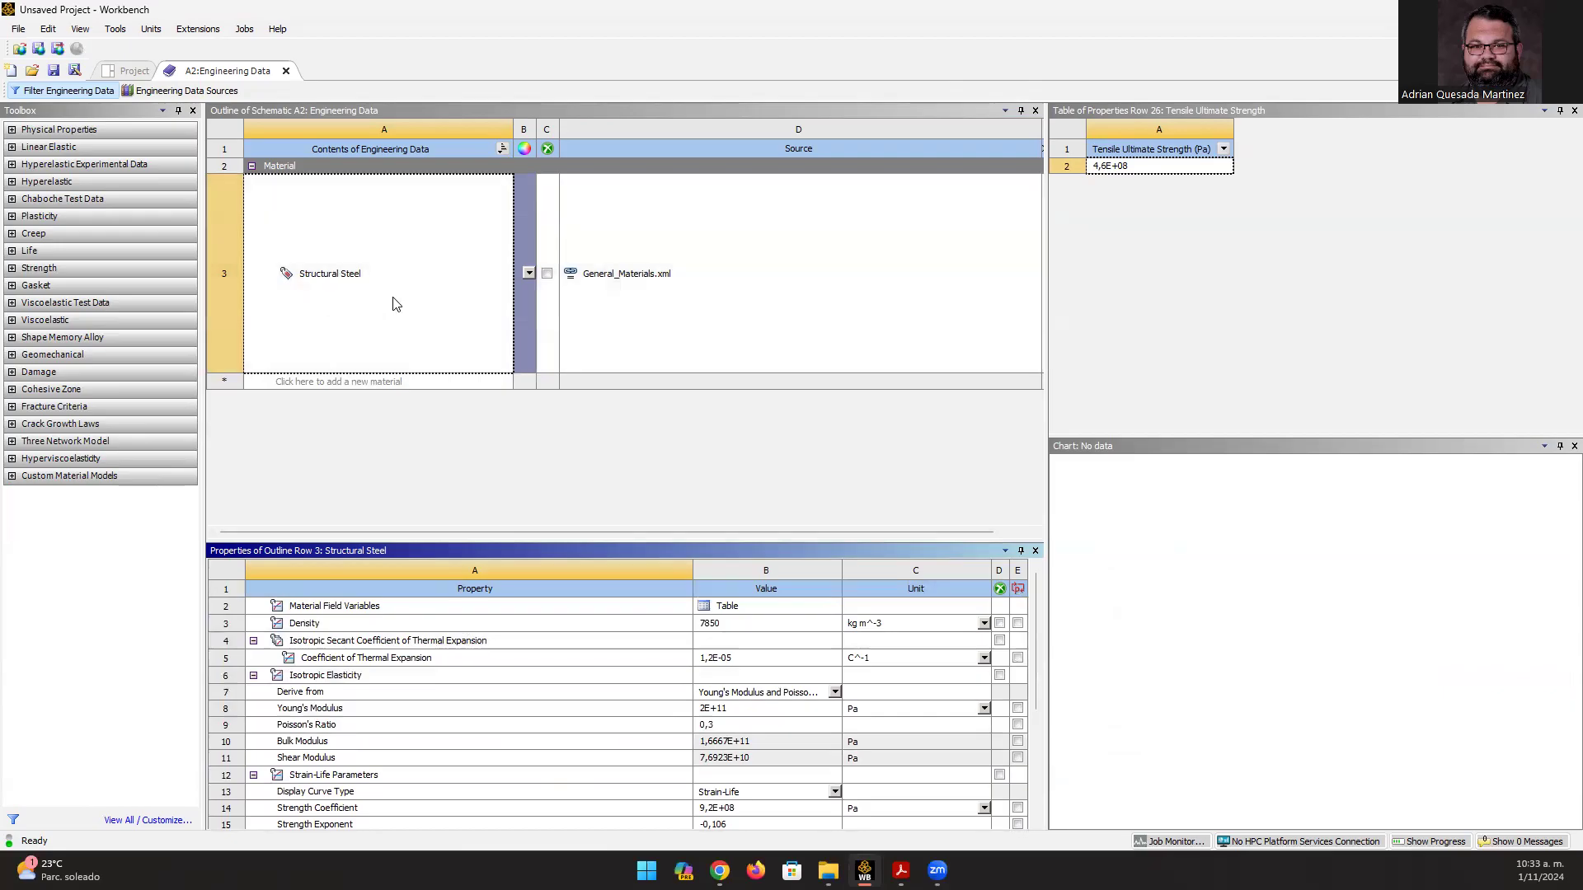
- Display the Engineering Data Sources and open the ANSYS GRANTA Materials Data for Simulation (Sample) library
left_click(219, 92)
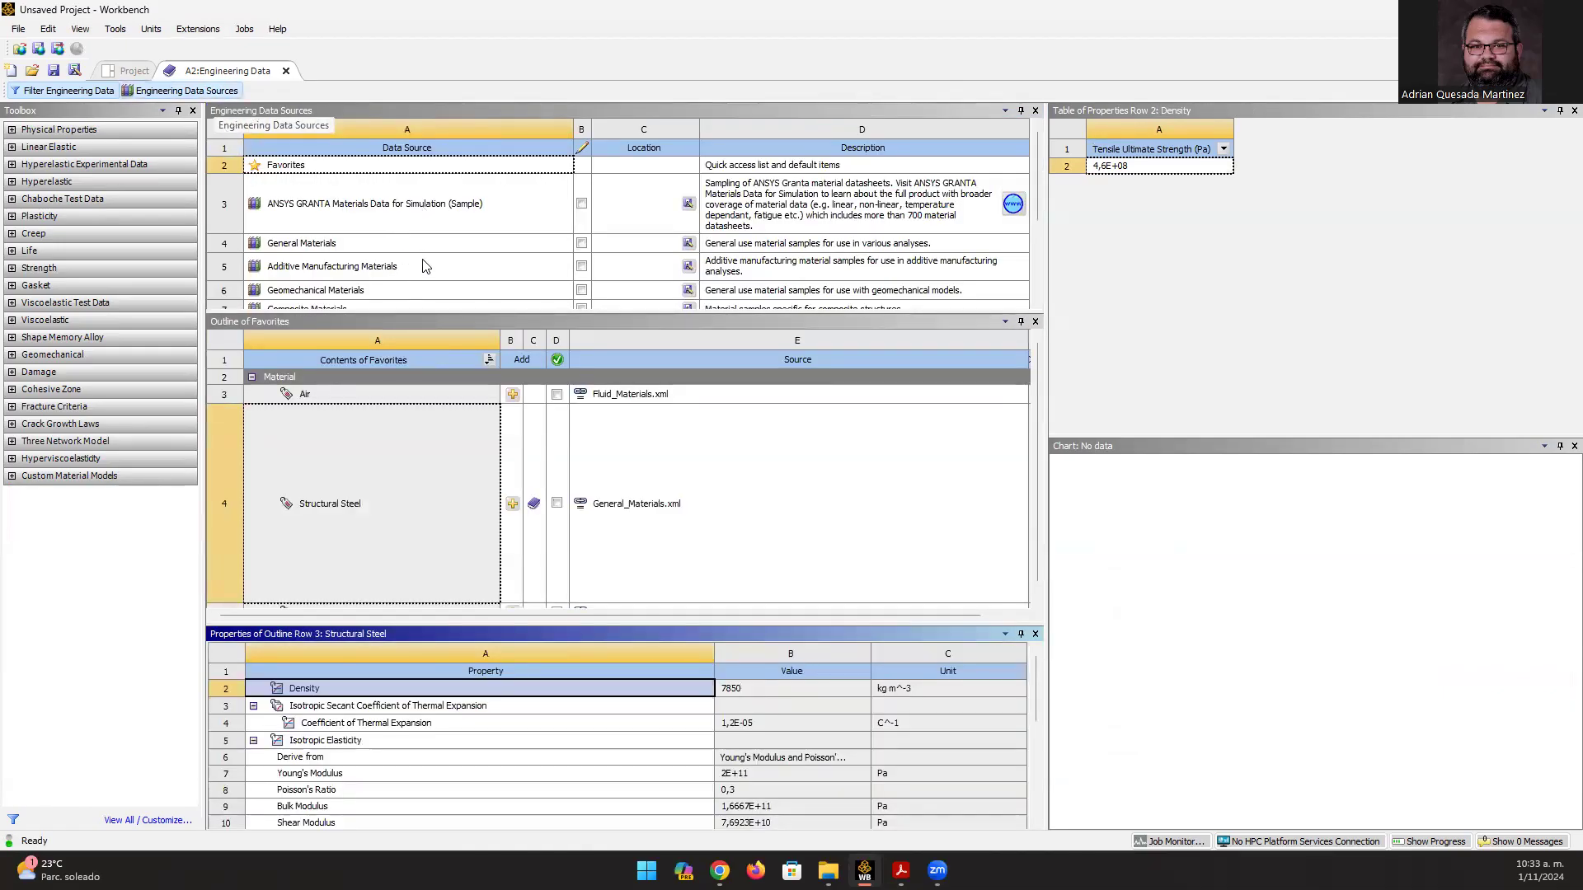
scroll(434, 297, "down", 3)
scroll(444, 219, "up", 3)
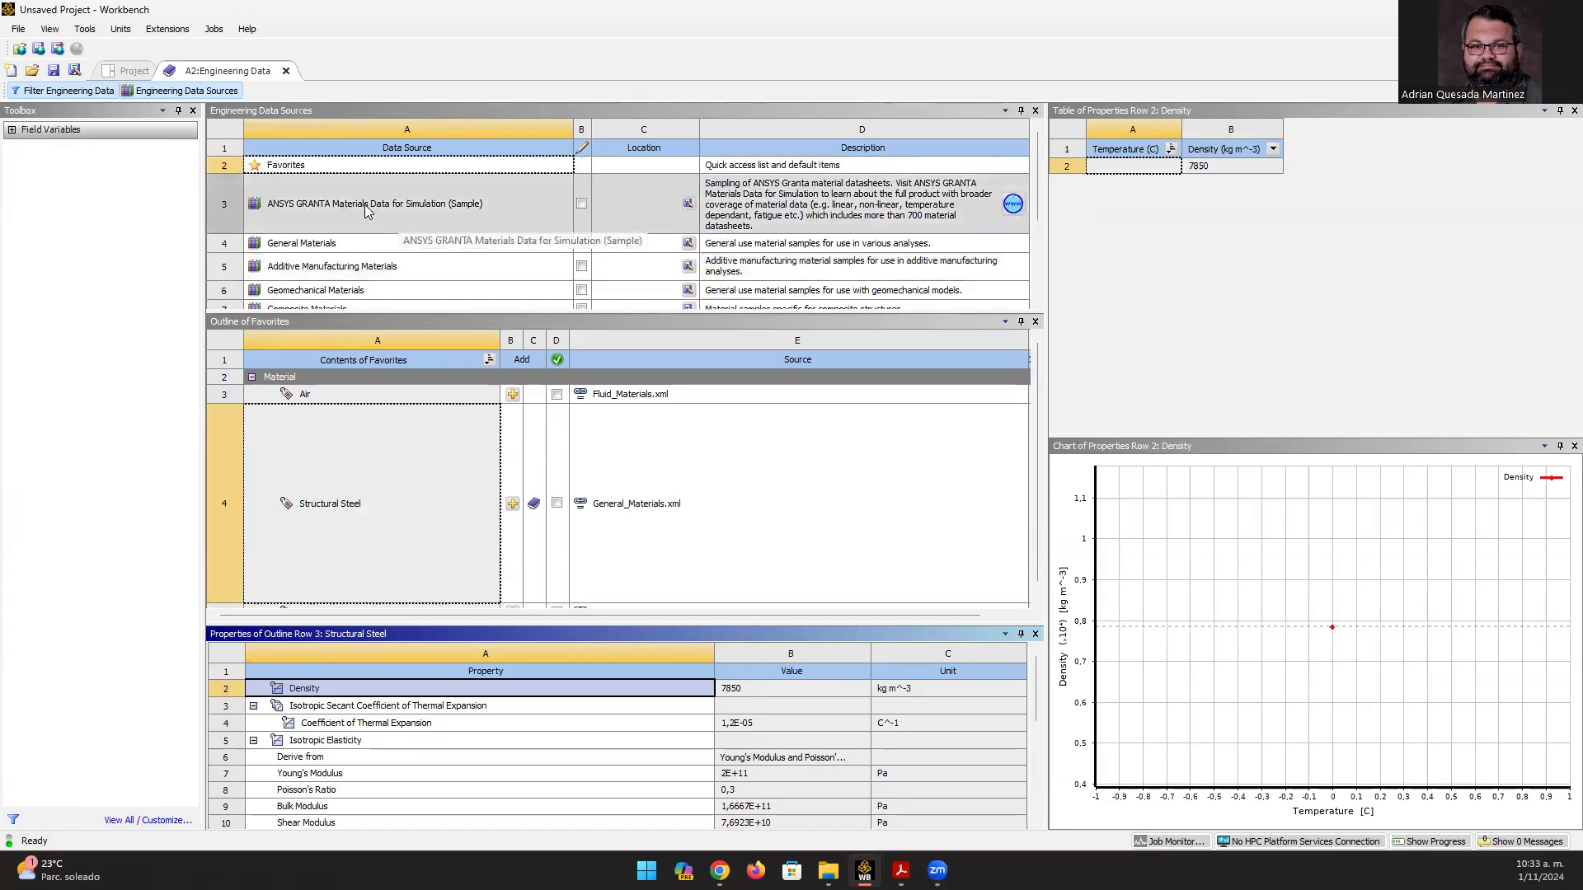
left_click(291, 211)
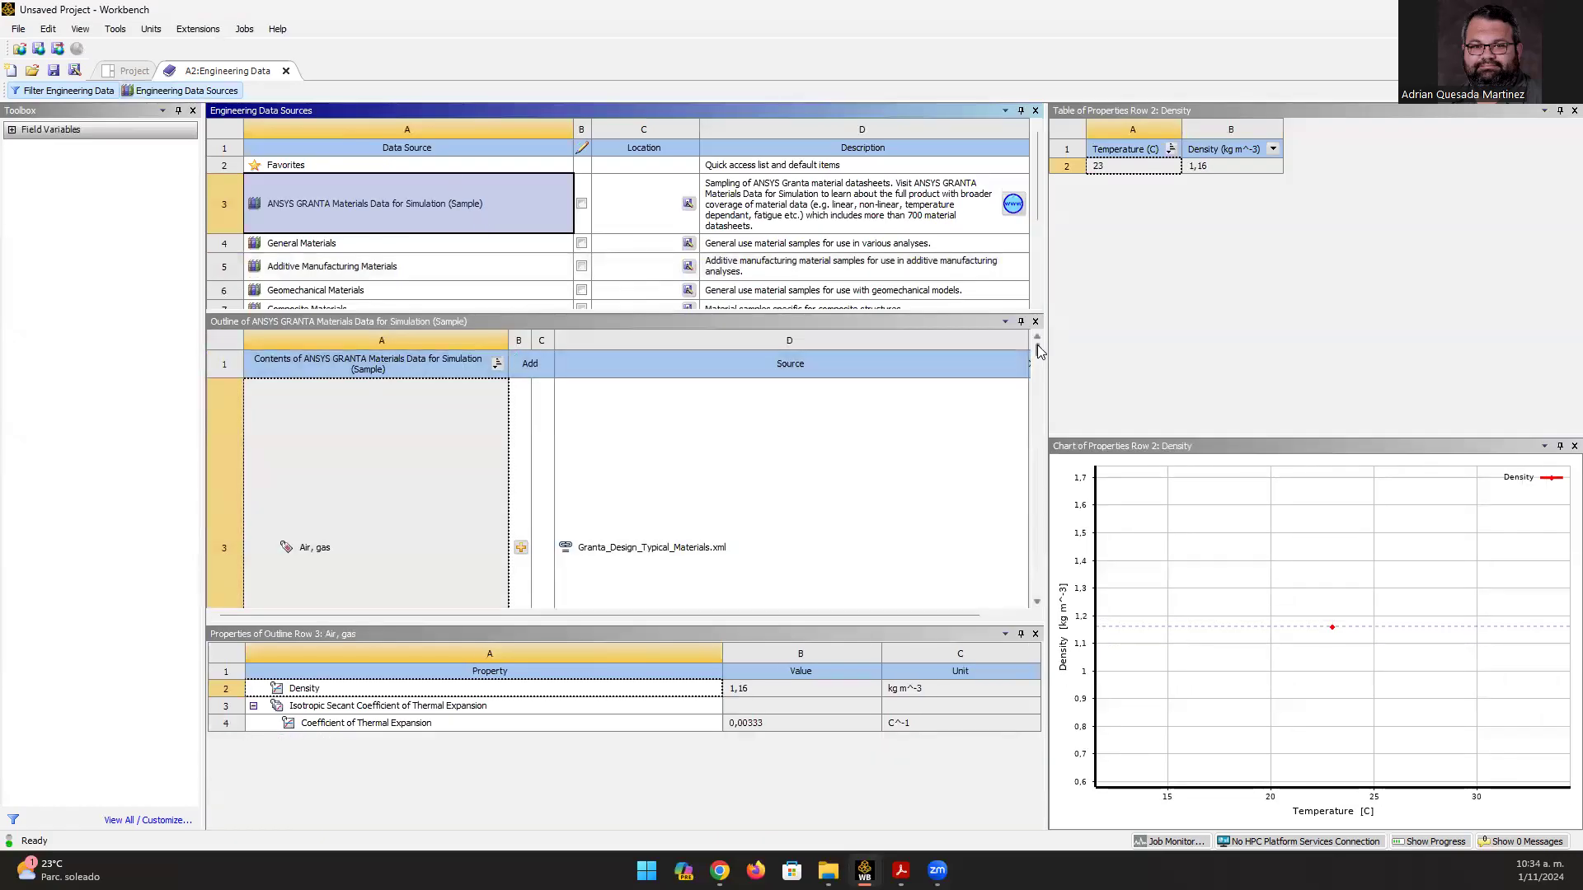
- Browse the materials offered in the GRANTA sample library and return to the start of the list
scroll(1040, 356, "up", 1)
left_click(1038, 603)
left_click(1038, 604)
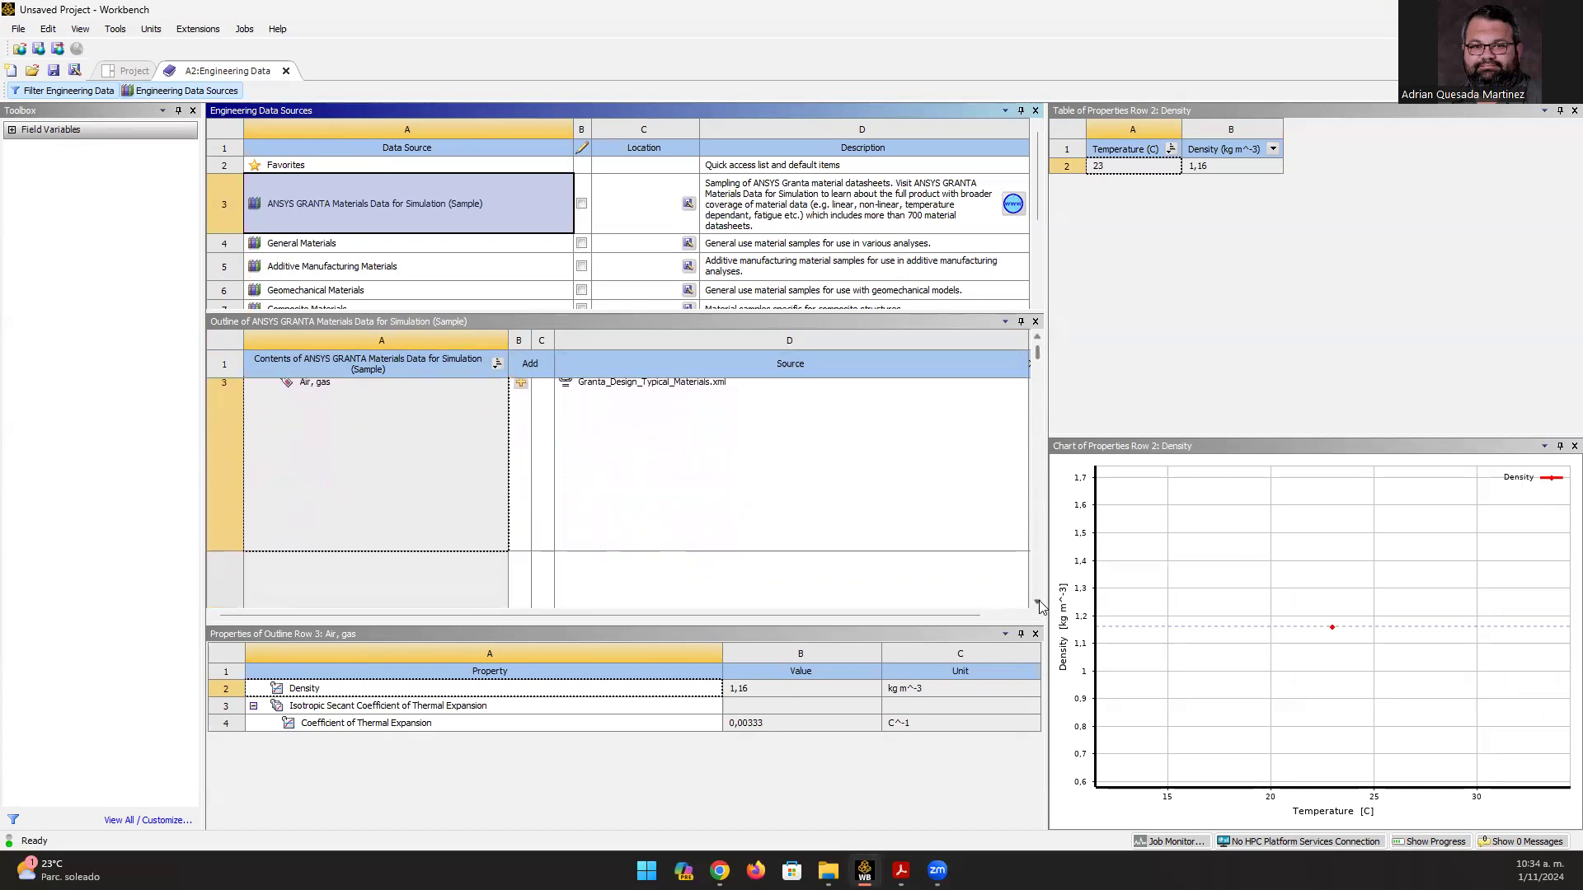
left_click(1038, 604)
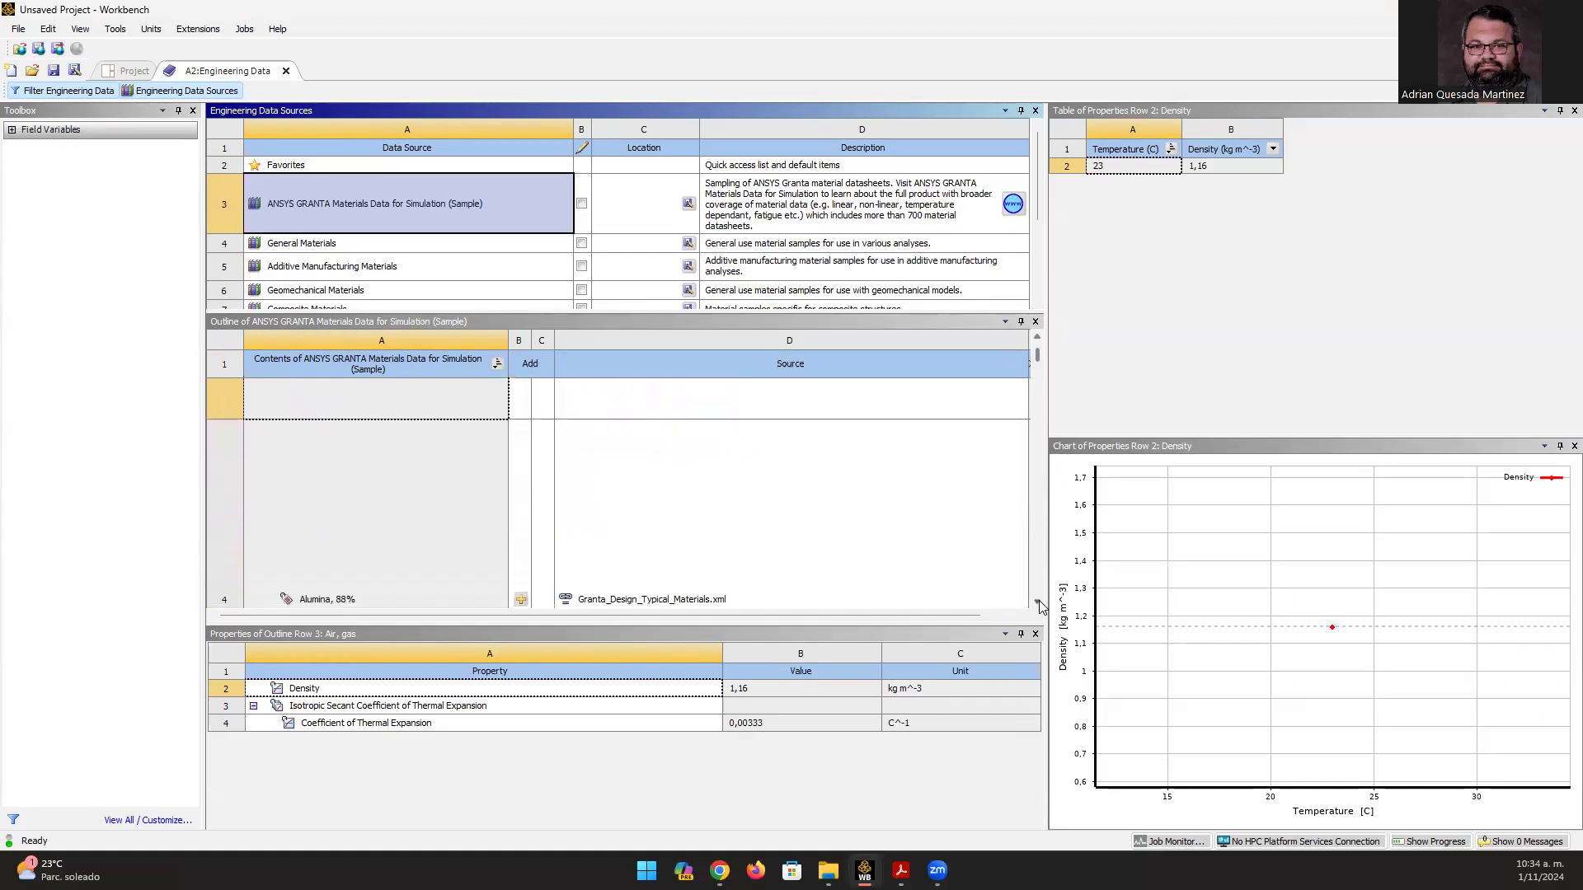
left_click(1038, 603)
left_click(1038, 603)
left_click(1038, 603)
left_click(1037, 604)
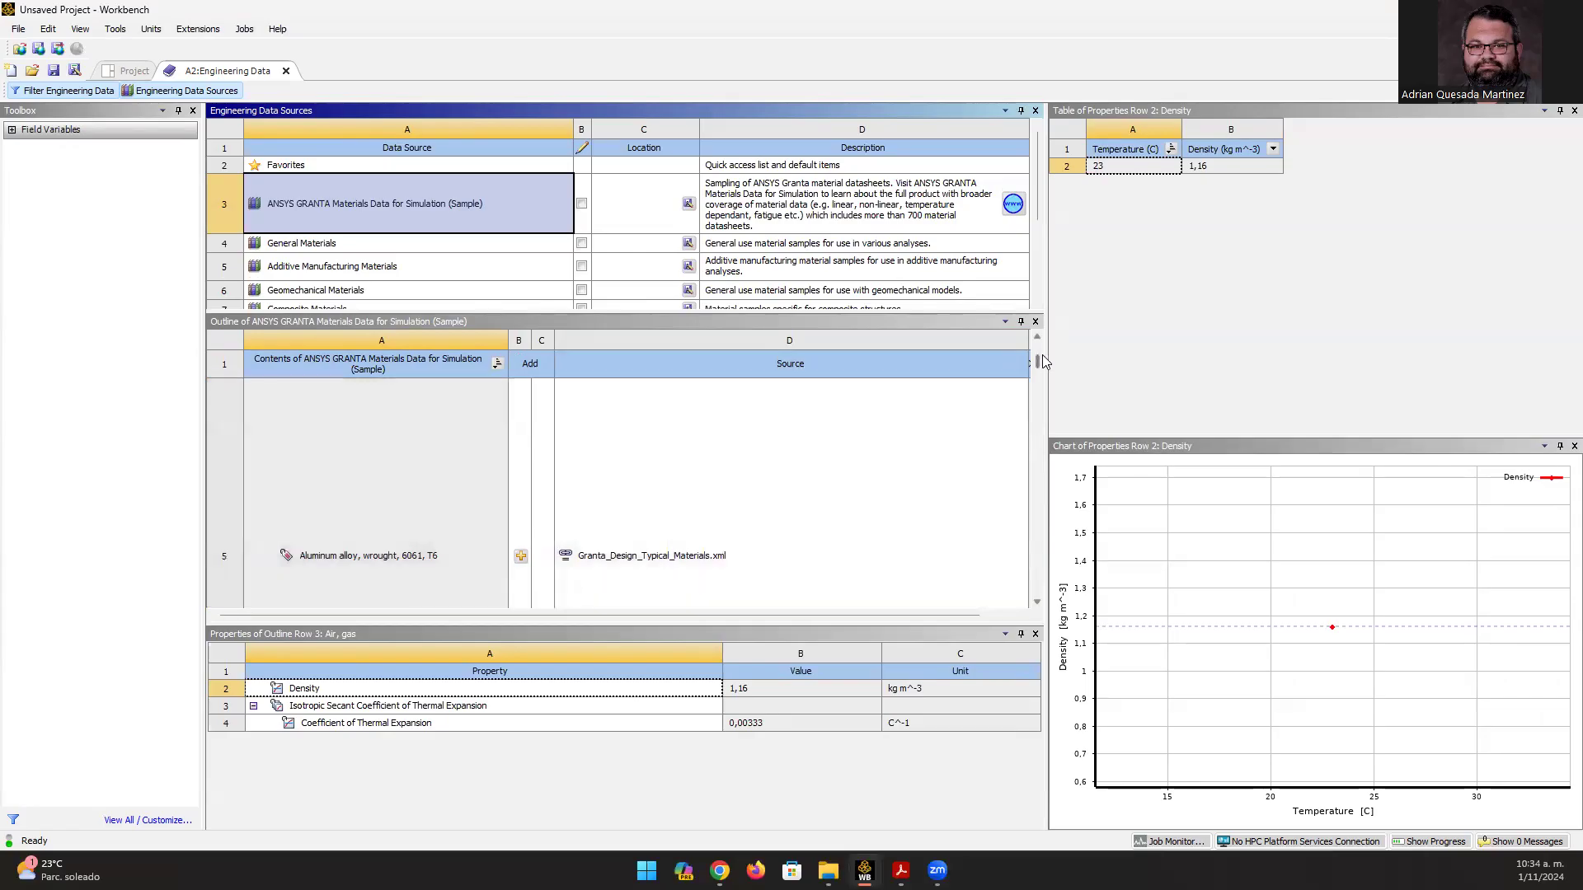
left_click(1037, 603)
left_click(1037, 605)
left_click(1038, 604)
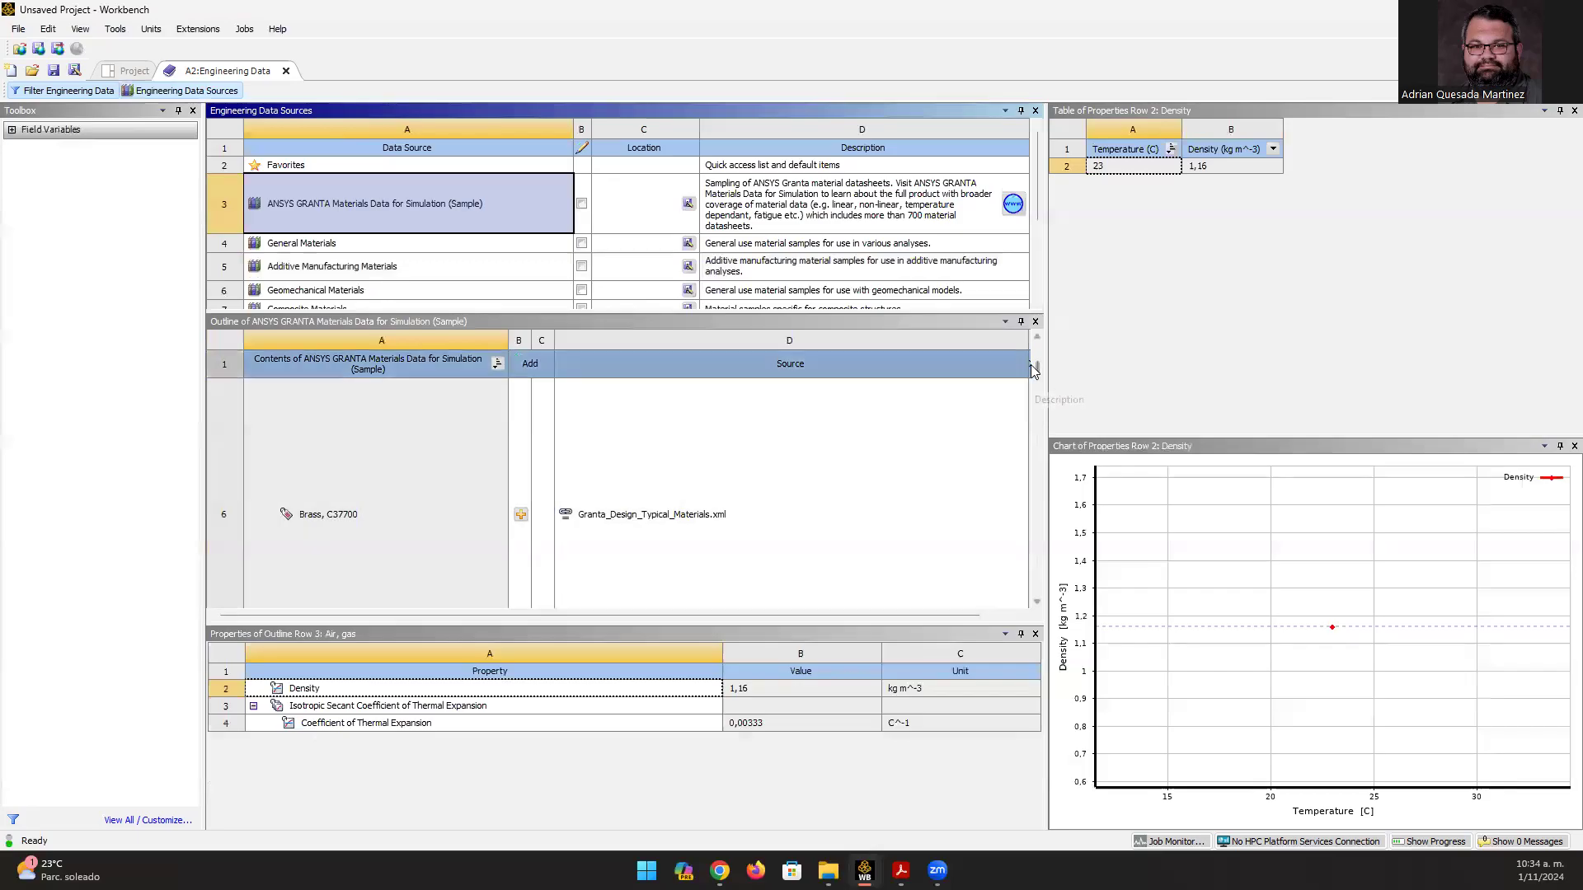
left_click_drag(1035, 365, 1036, 407)
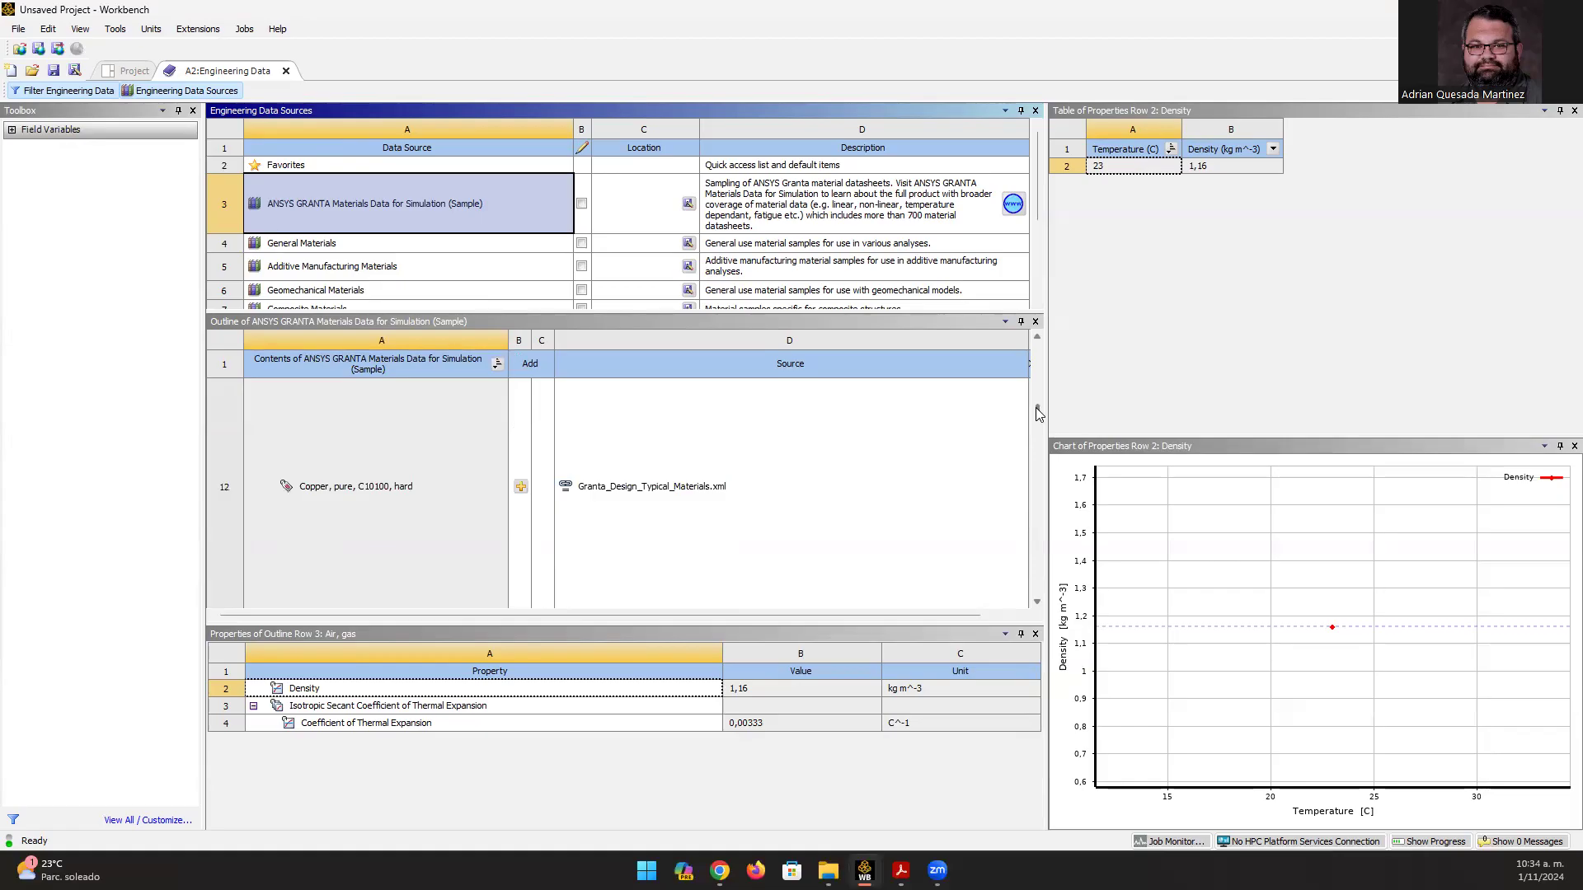
left_click_drag(1035, 407, 1037, 358)
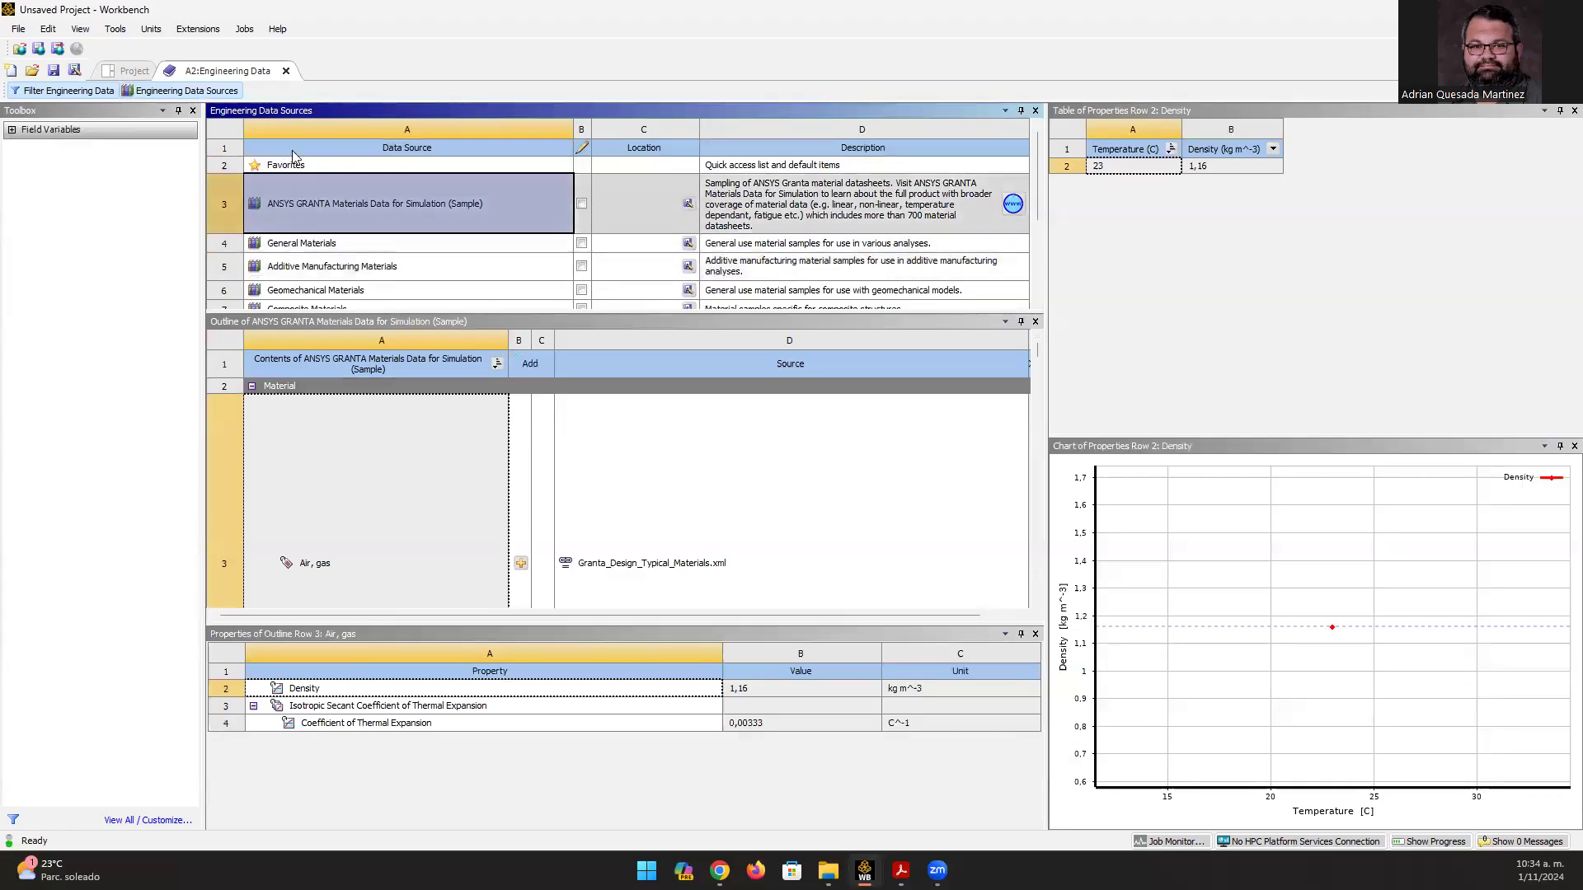
- Turn off the engineering data filter, leave the data sources view and select Structural Steel in the outline
left_click(88, 88)
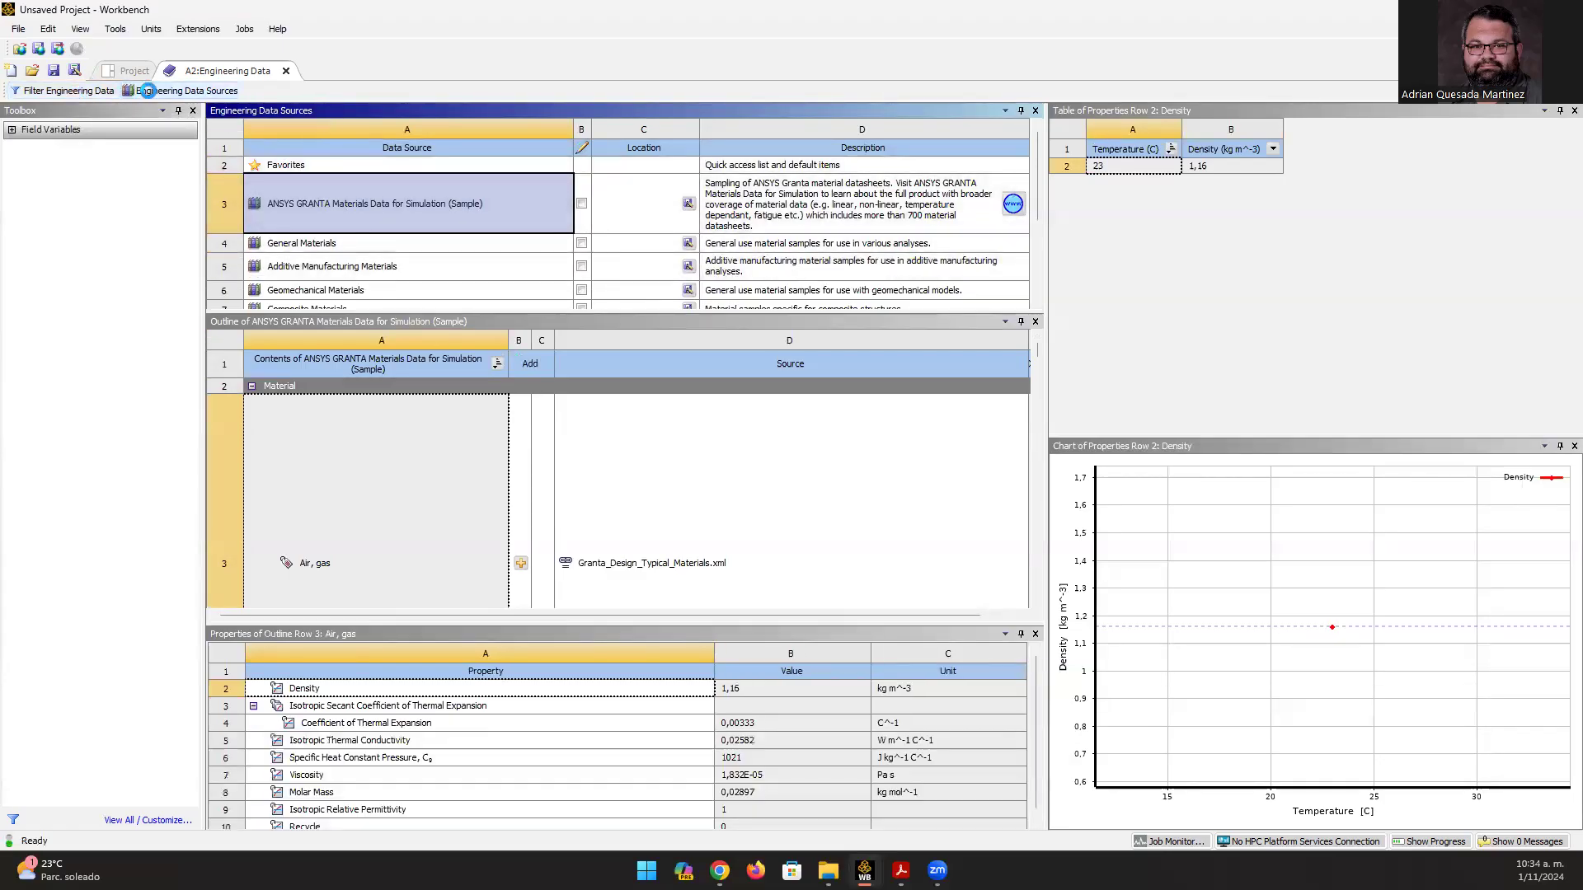
left_click(152, 91)
left_click(393, 312)
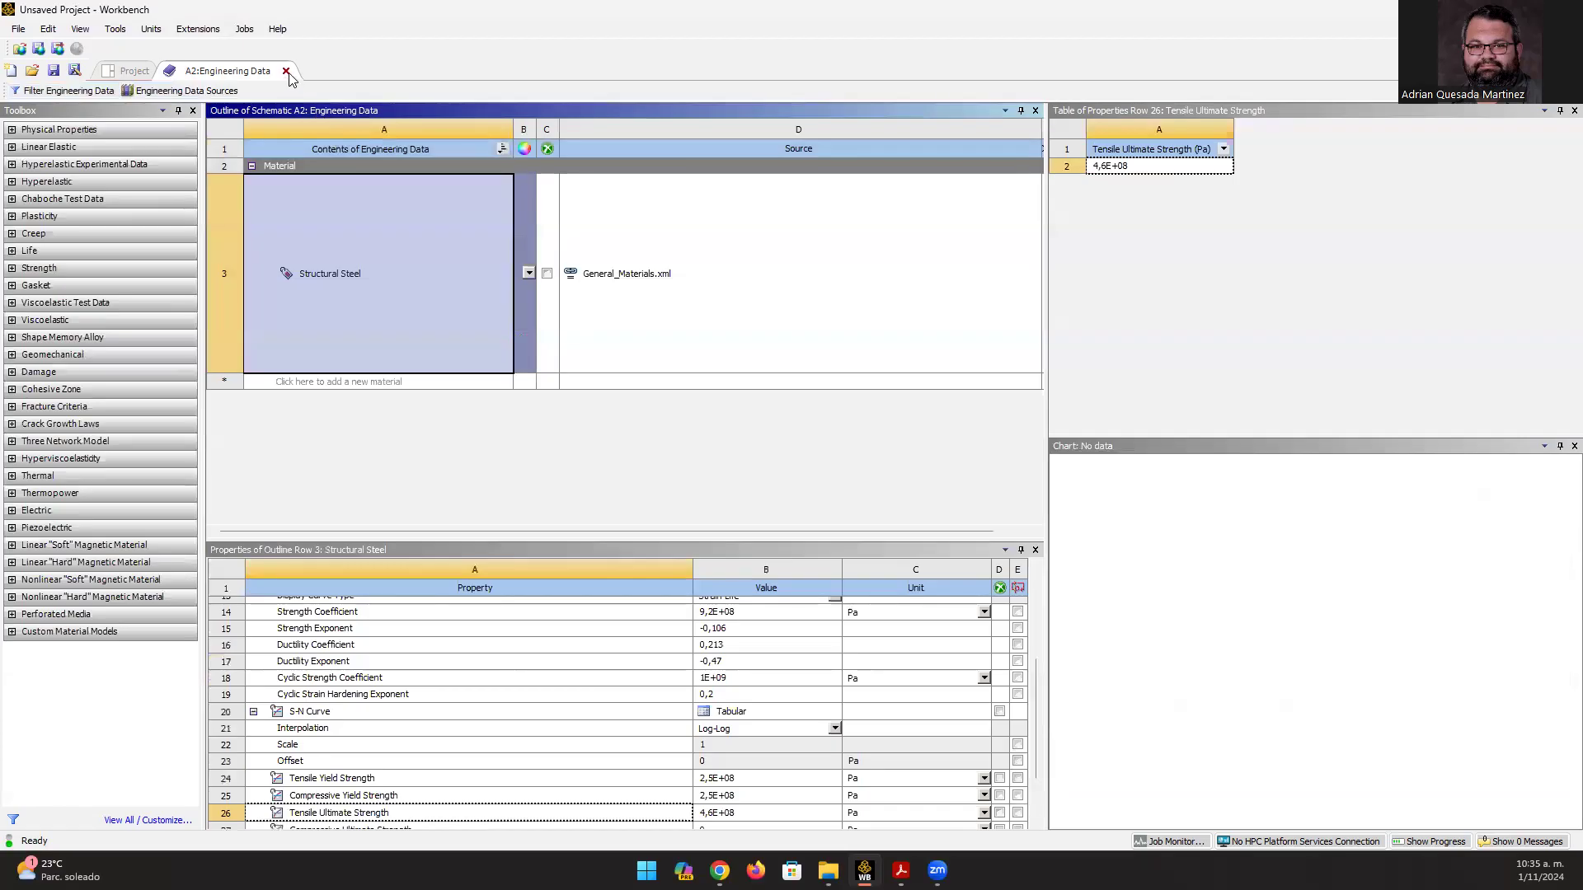
- Close Engineering Data and return to the project schematic
left_click(130, 72)
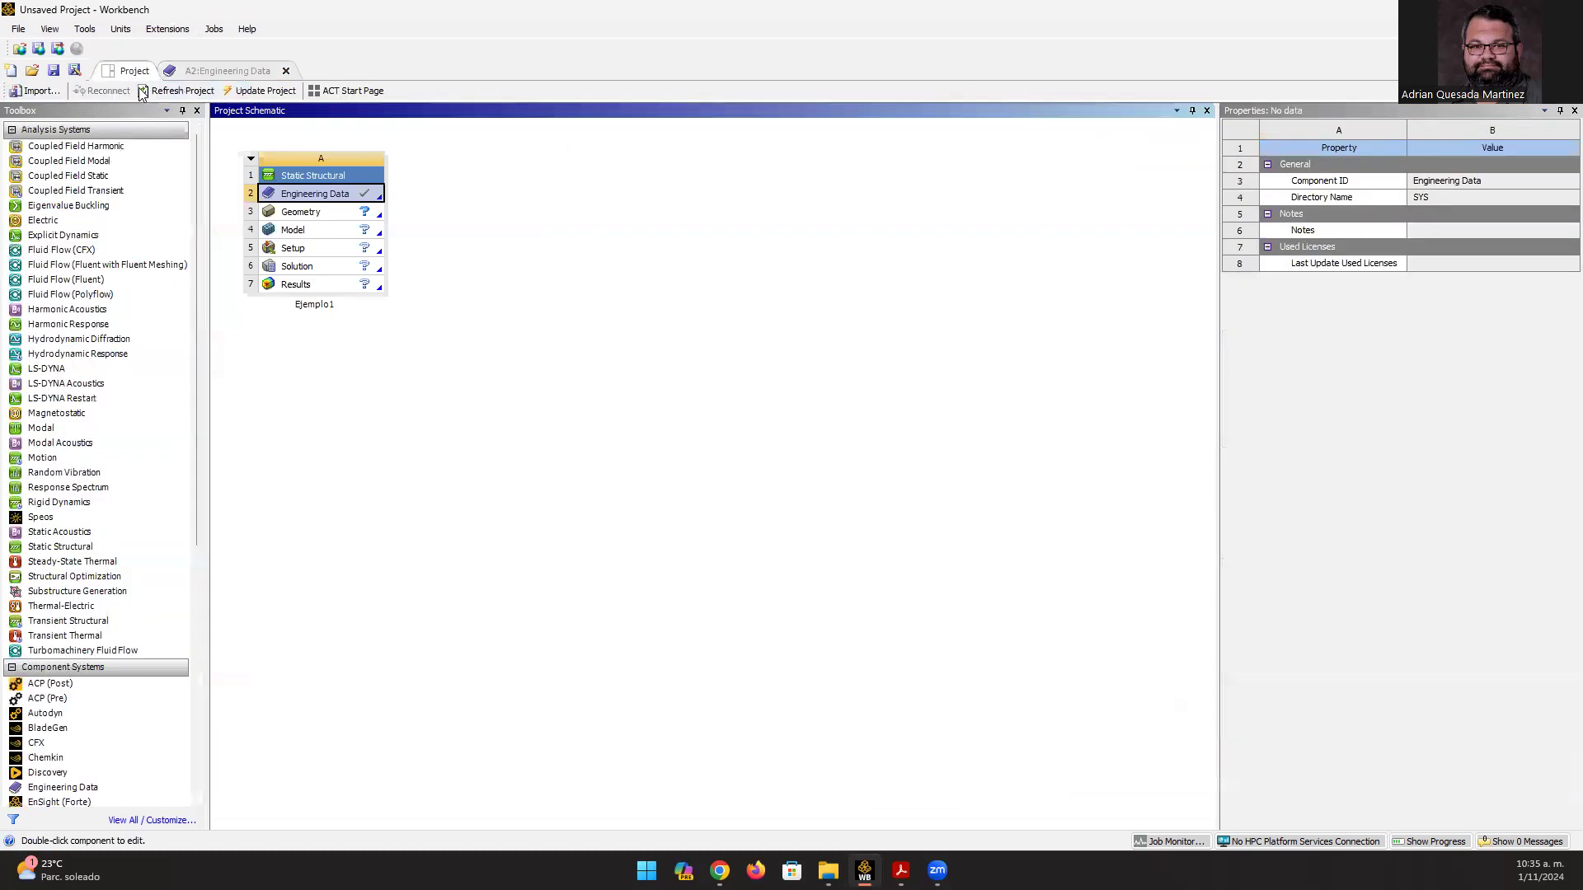
left_click(251, 71)
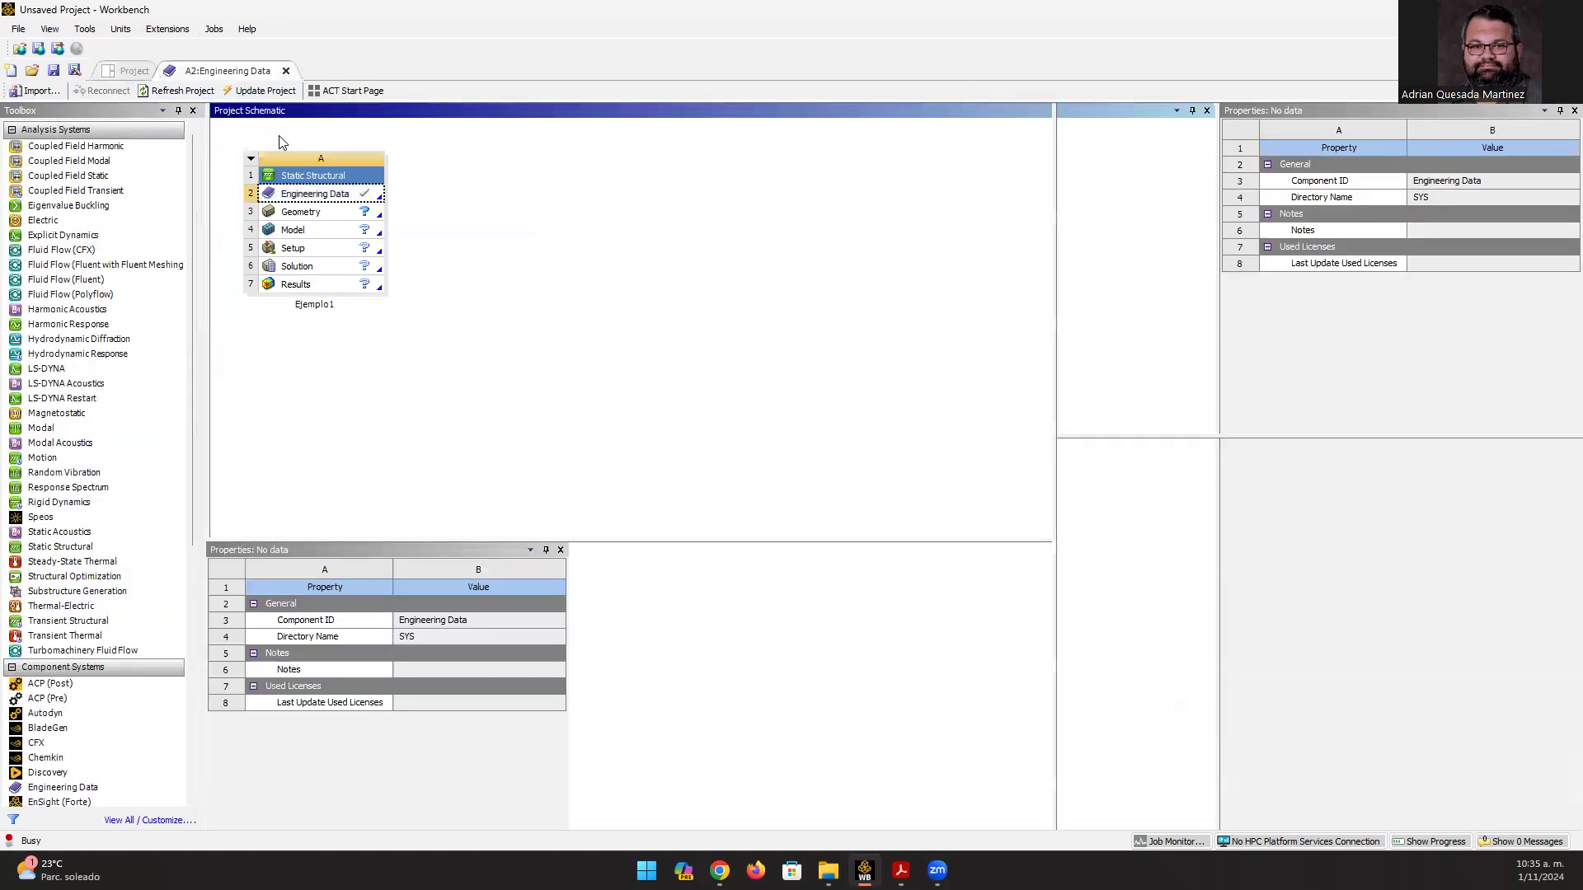
left_click(284, 72)
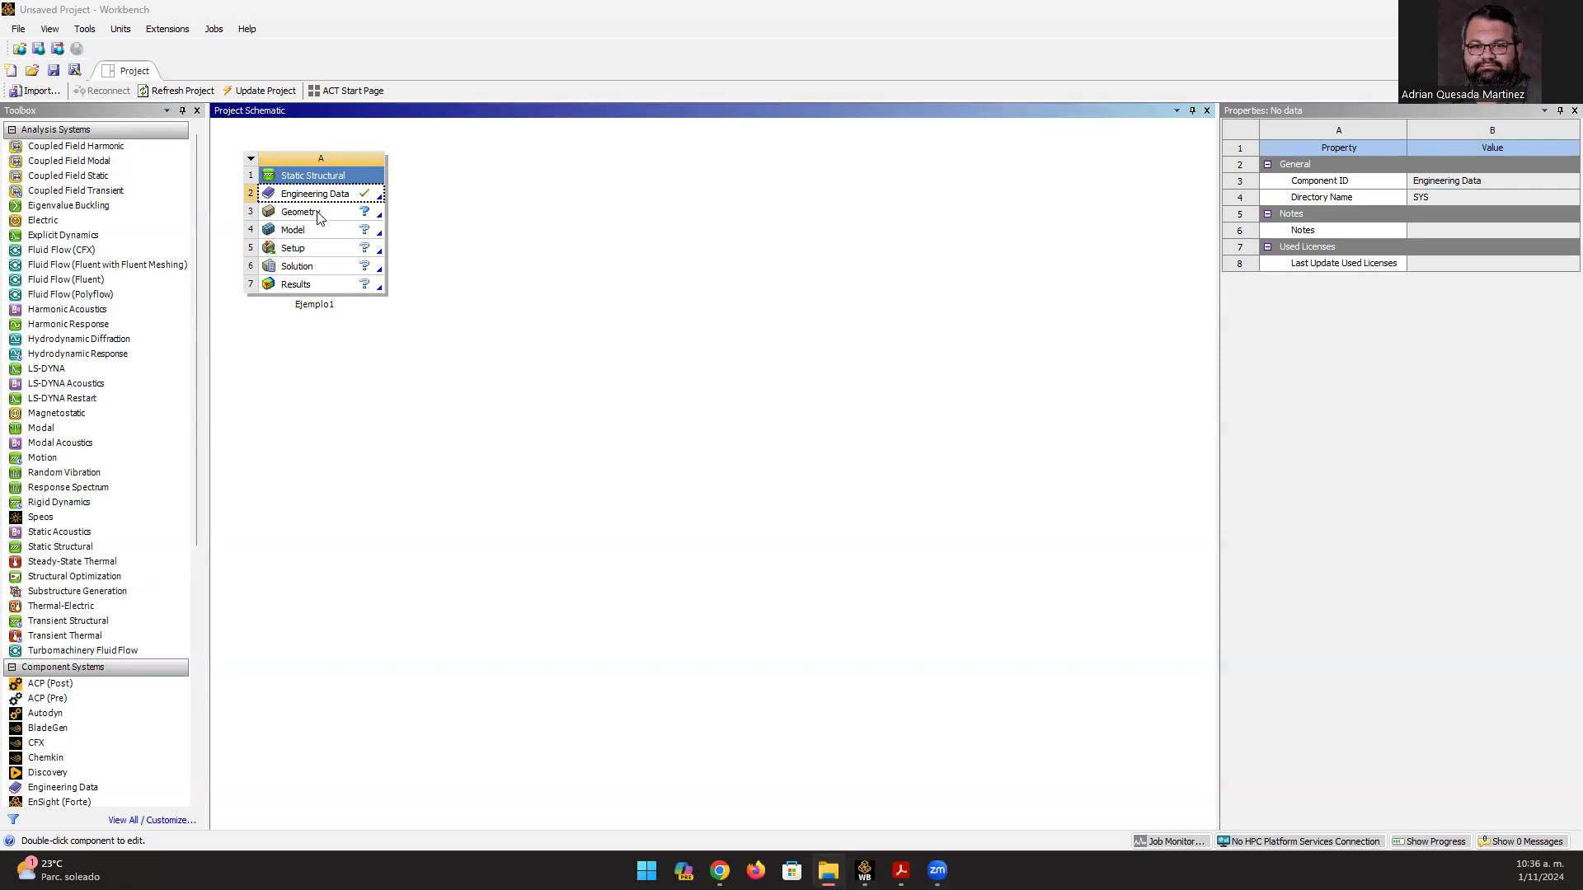
- Import Geometry - Uniaxial Tension Test.scdoc from the Nueva carpeta folder on the Desktop as the Static Structural system's geometry
left_click(337, 216)
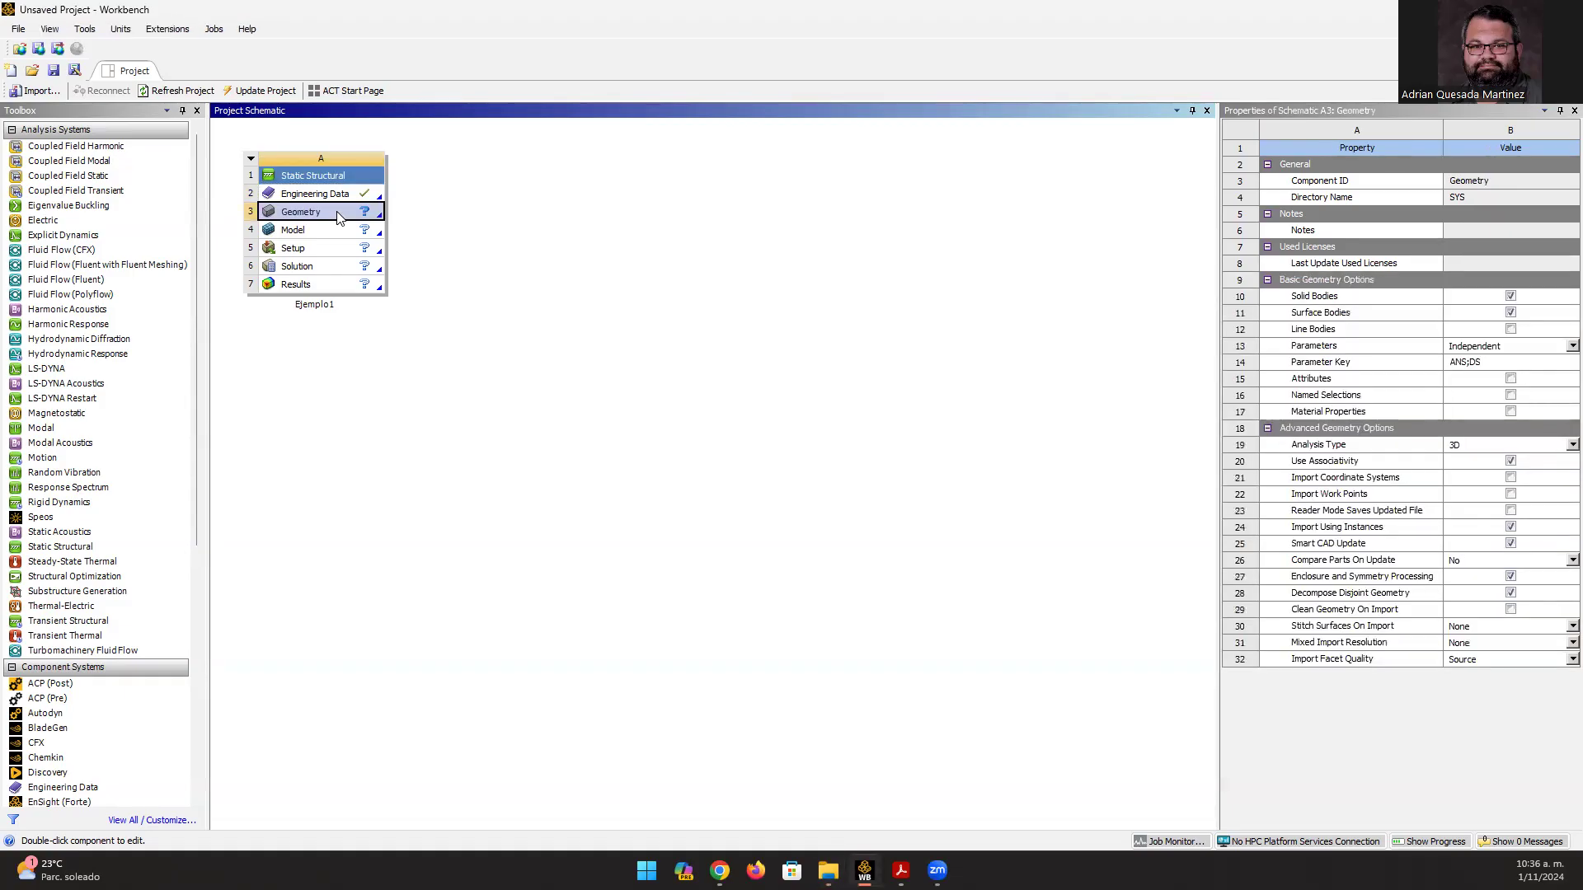
right_click(337, 216)
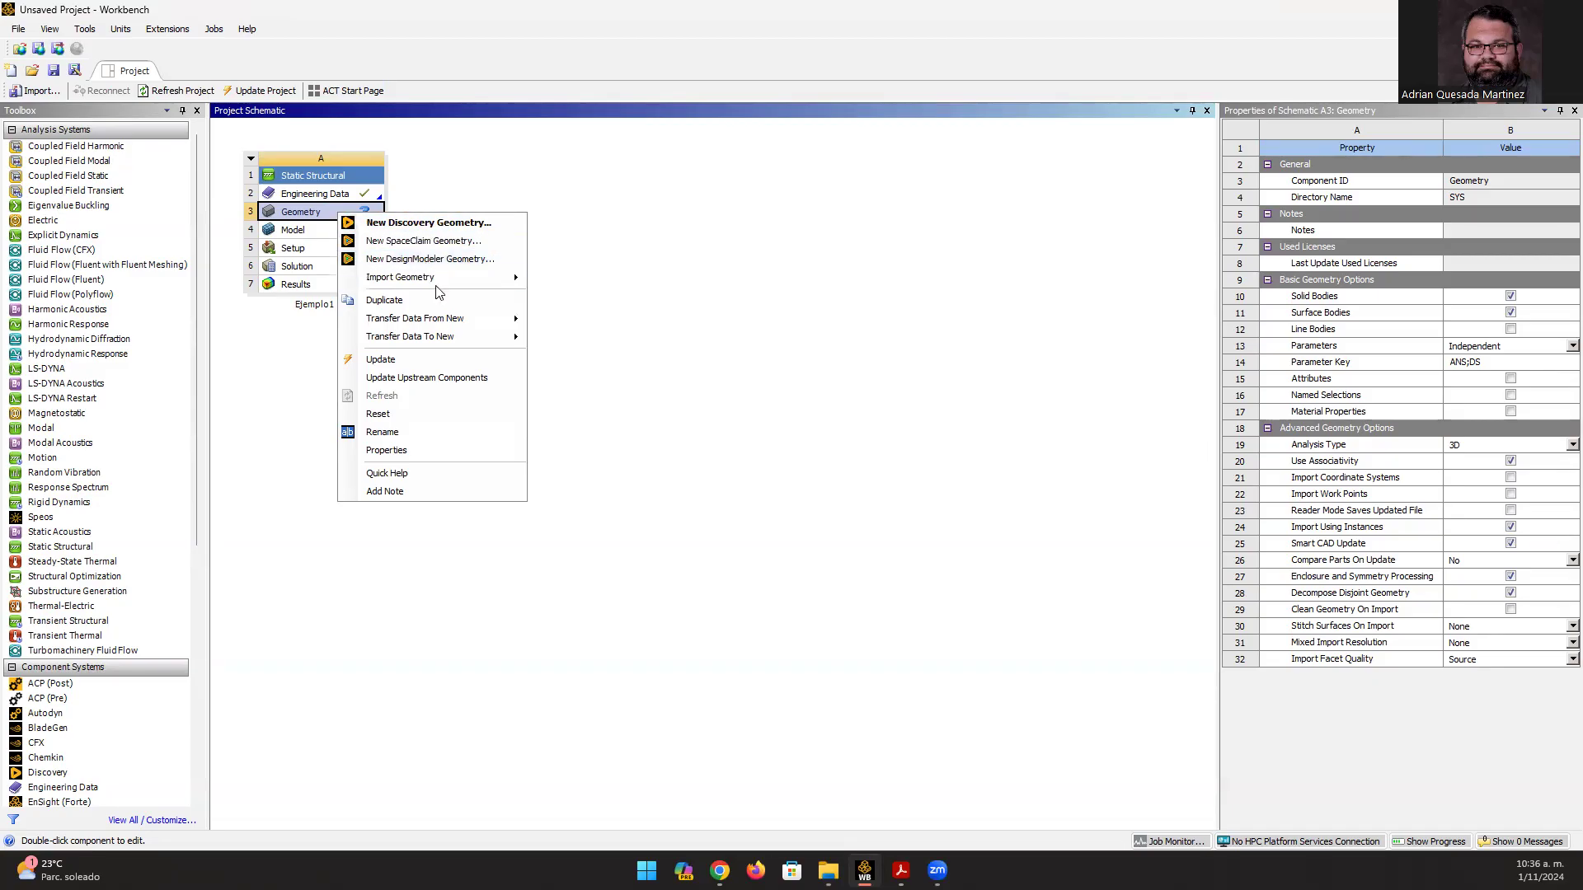
mouse_move(441, 281)
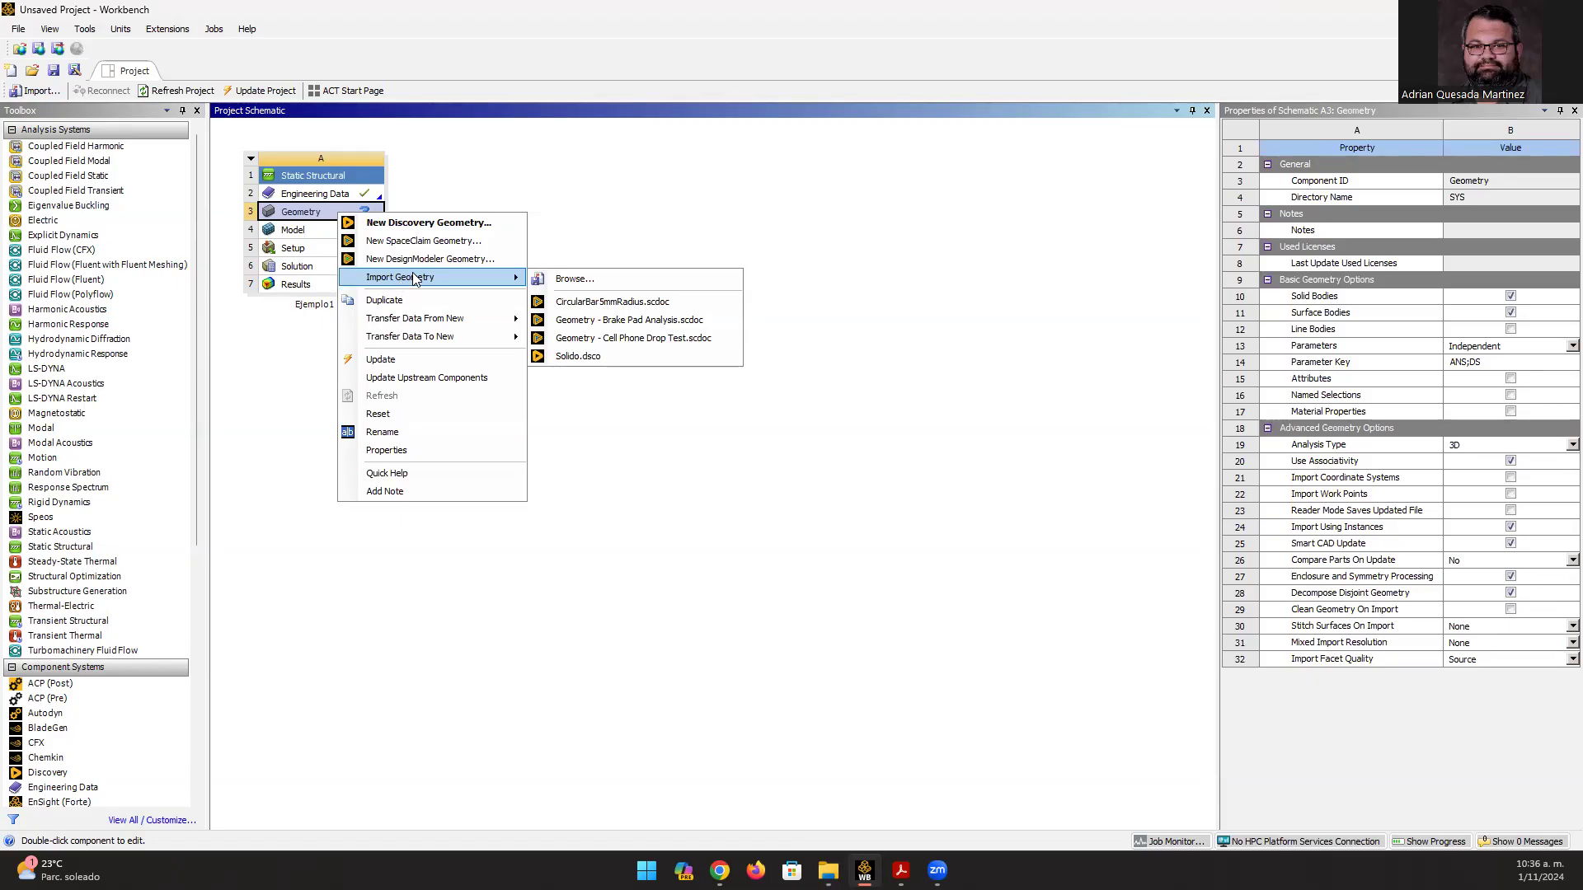
left_click(577, 281)
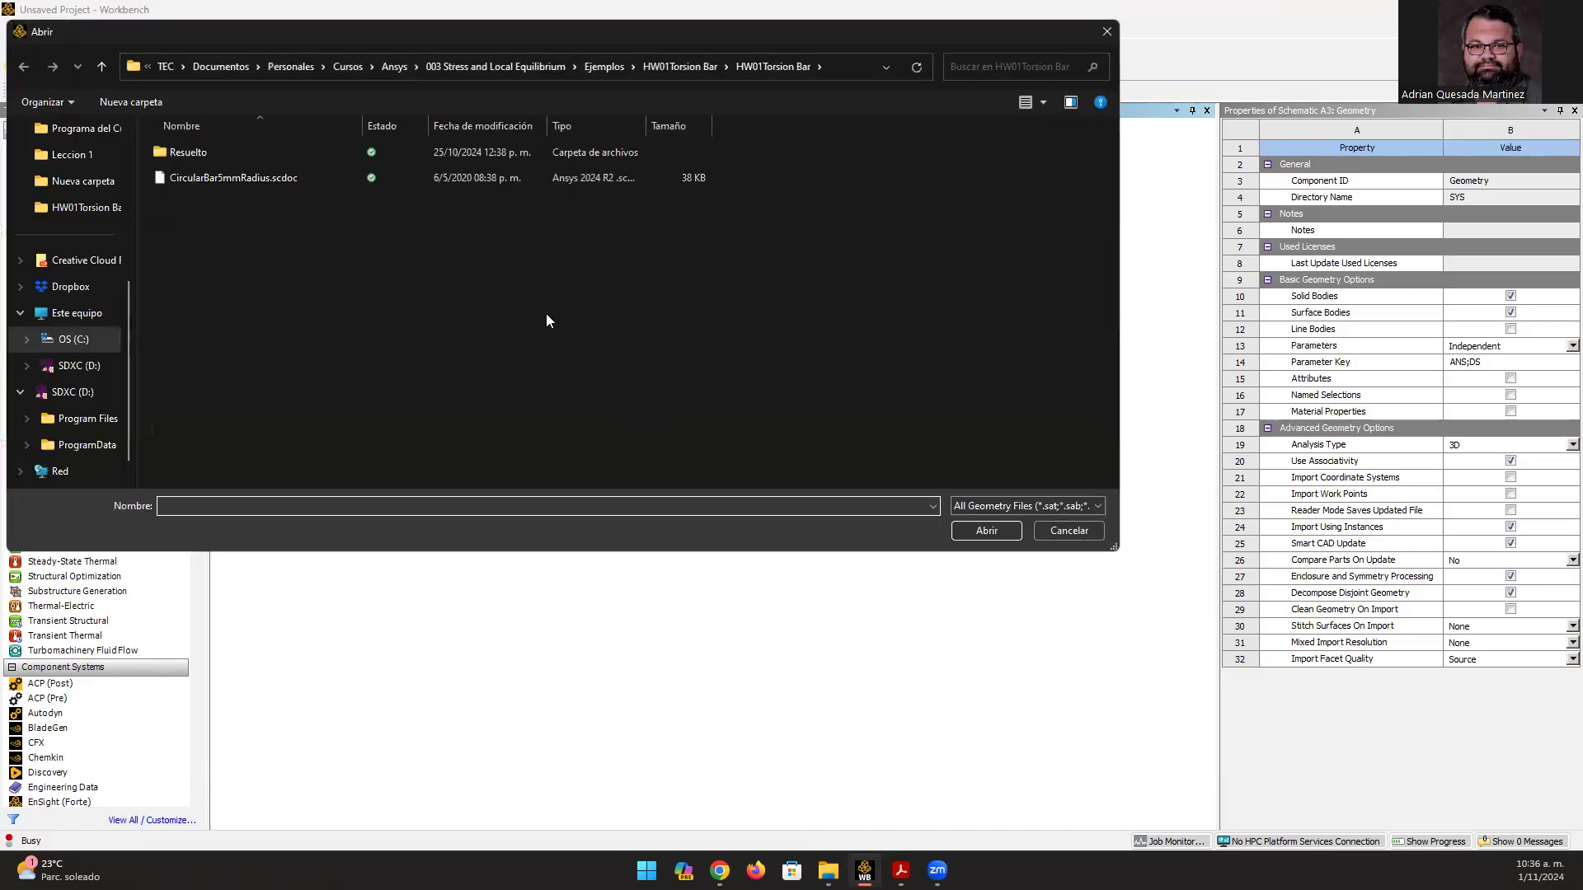
scroll(80, 286, "up", 5)
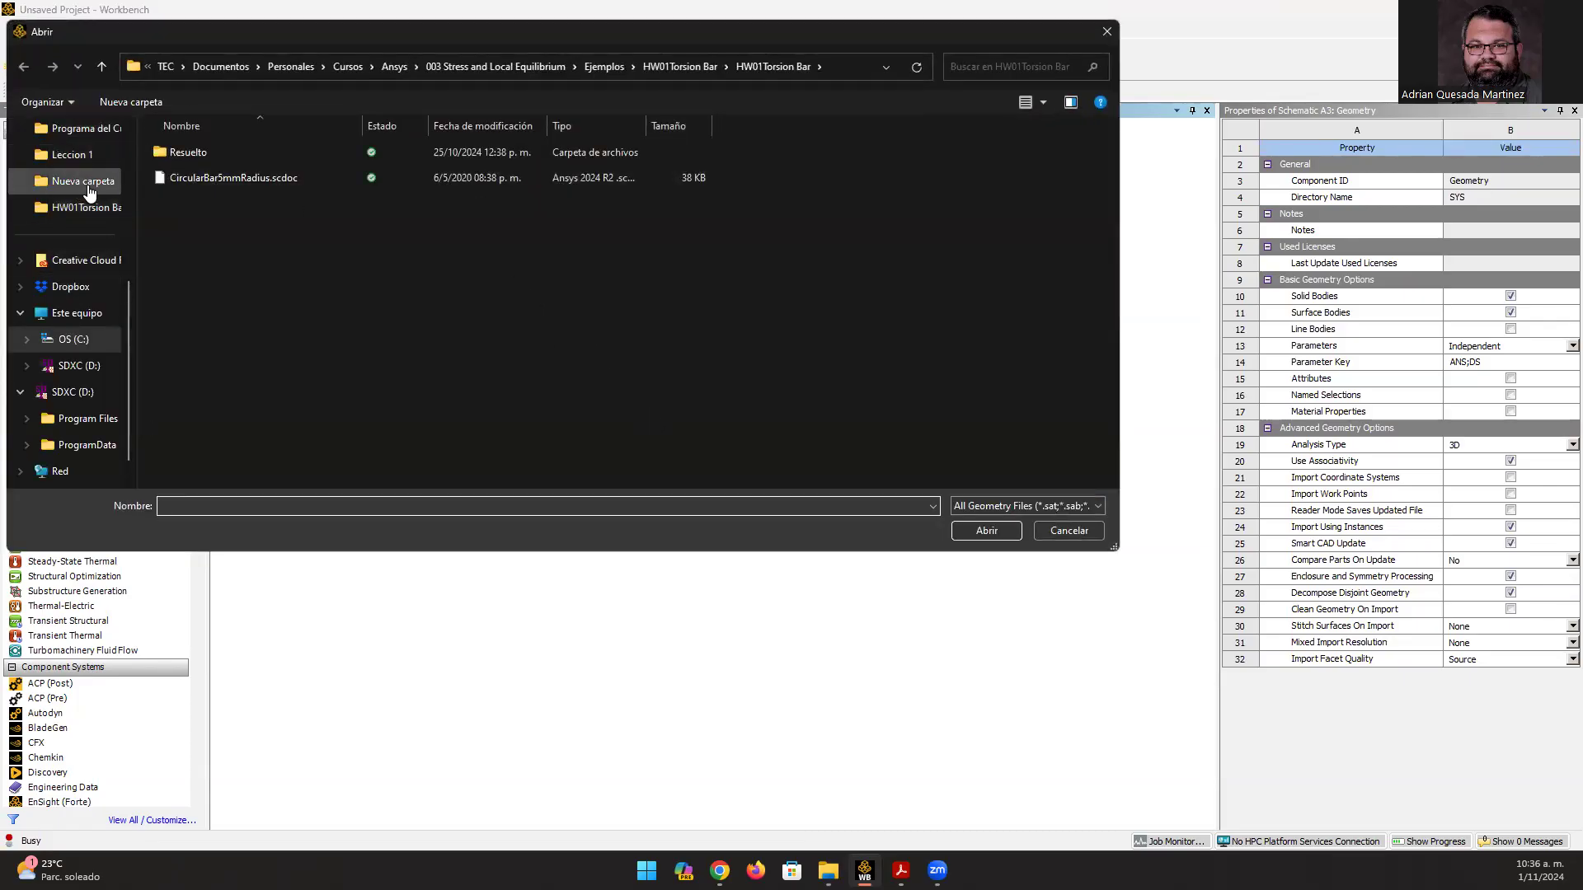
left_click(75, 239)
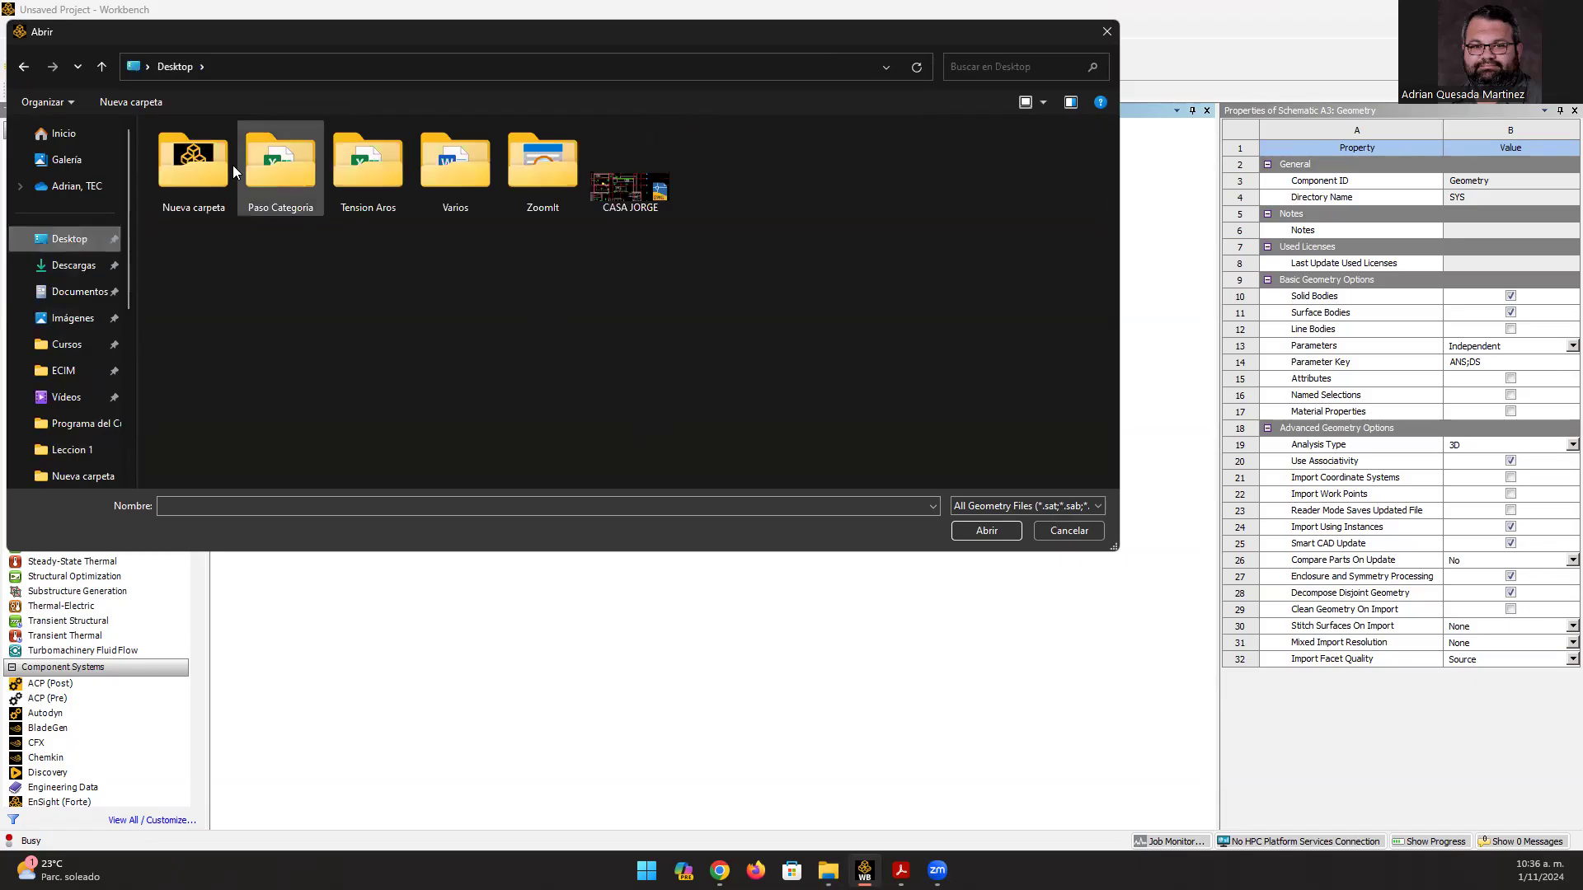
double_click(209, 162)
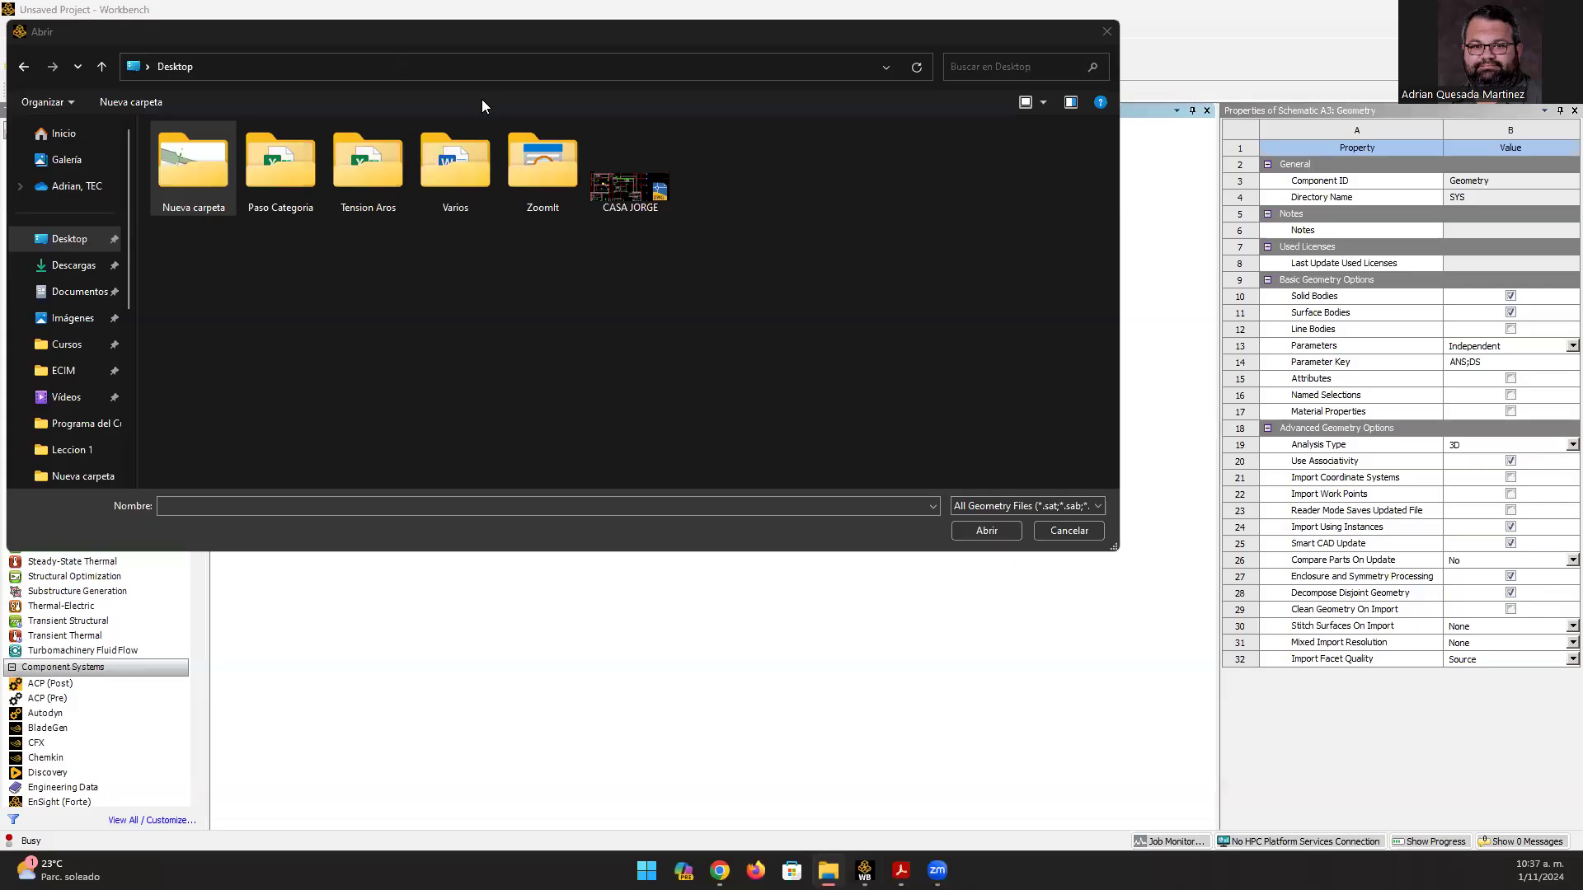
double_click(214, 177)
left_click(294, 152)
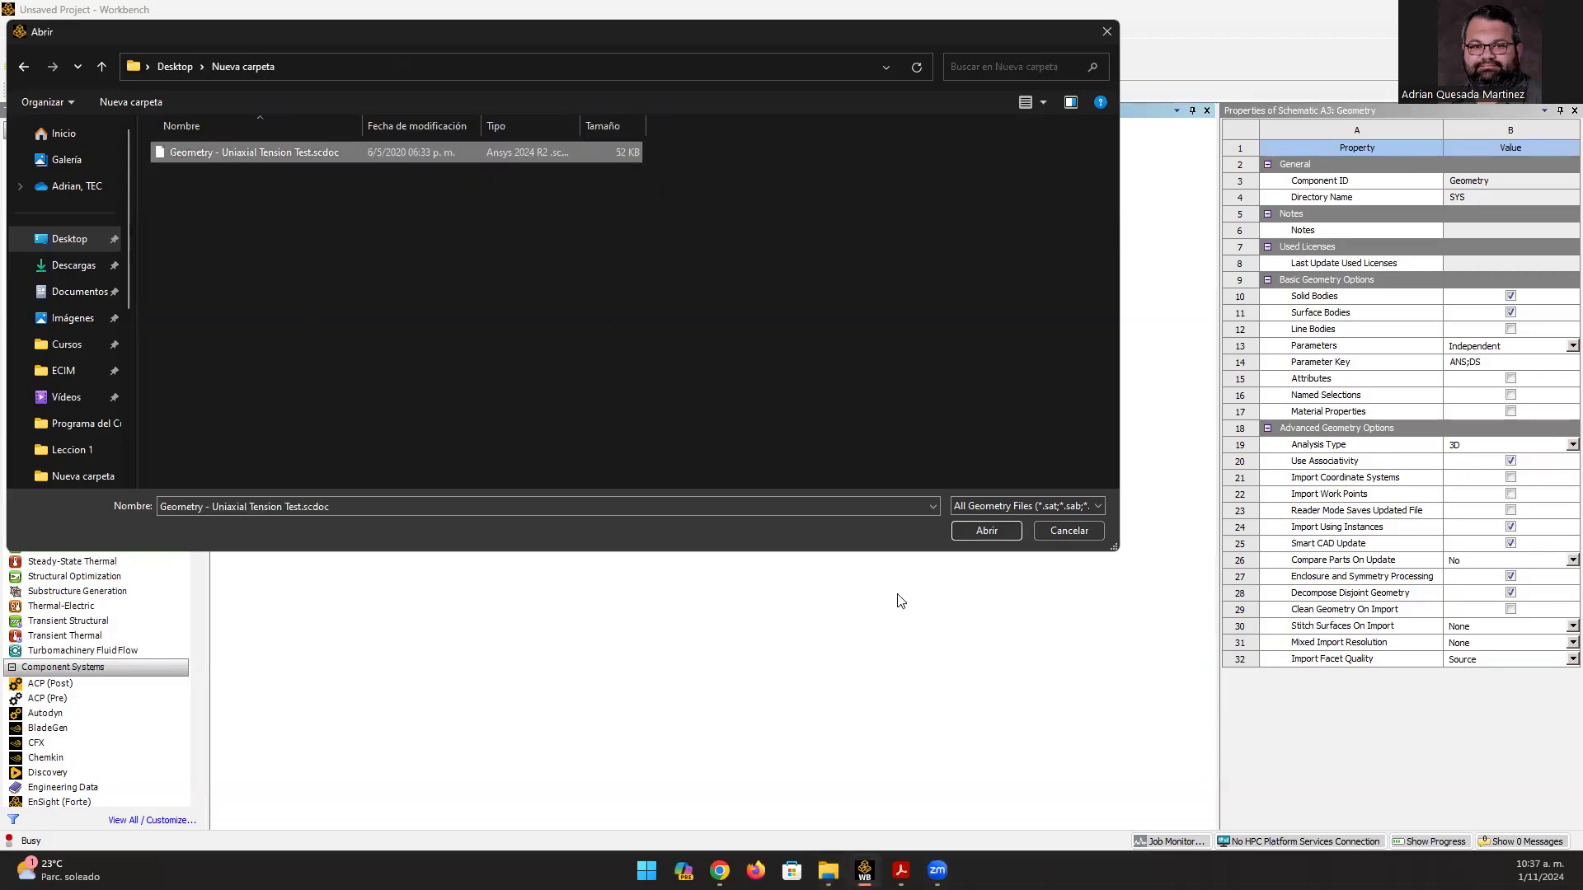
left_click(973, 532)
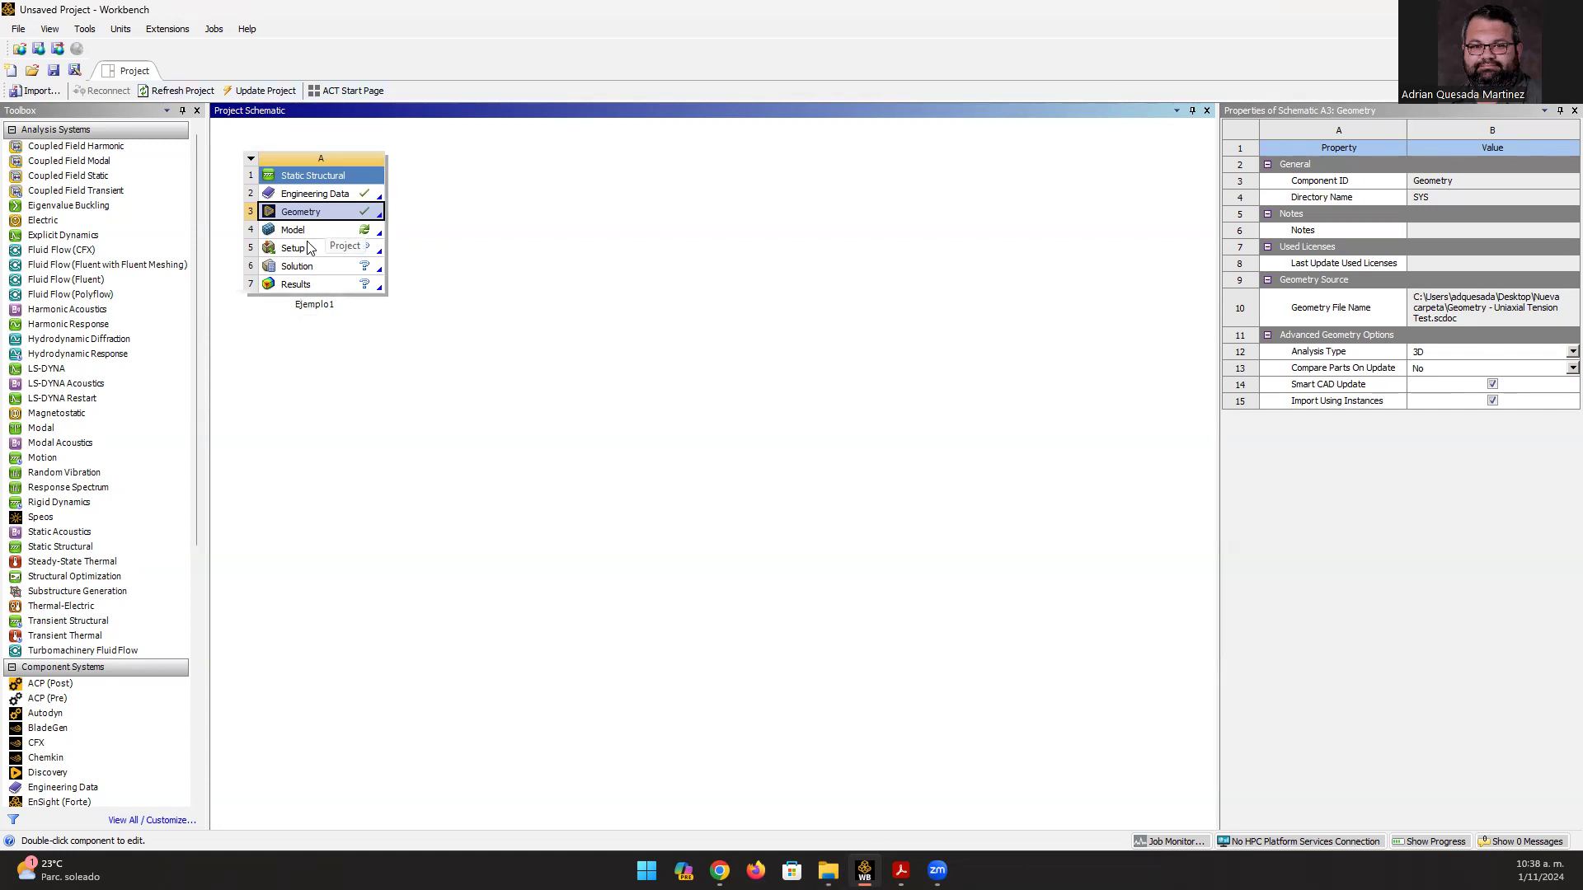
- Open the analysis system's model in Mechanical and check the available unit systems without changing the selection
left_click(309, 237)
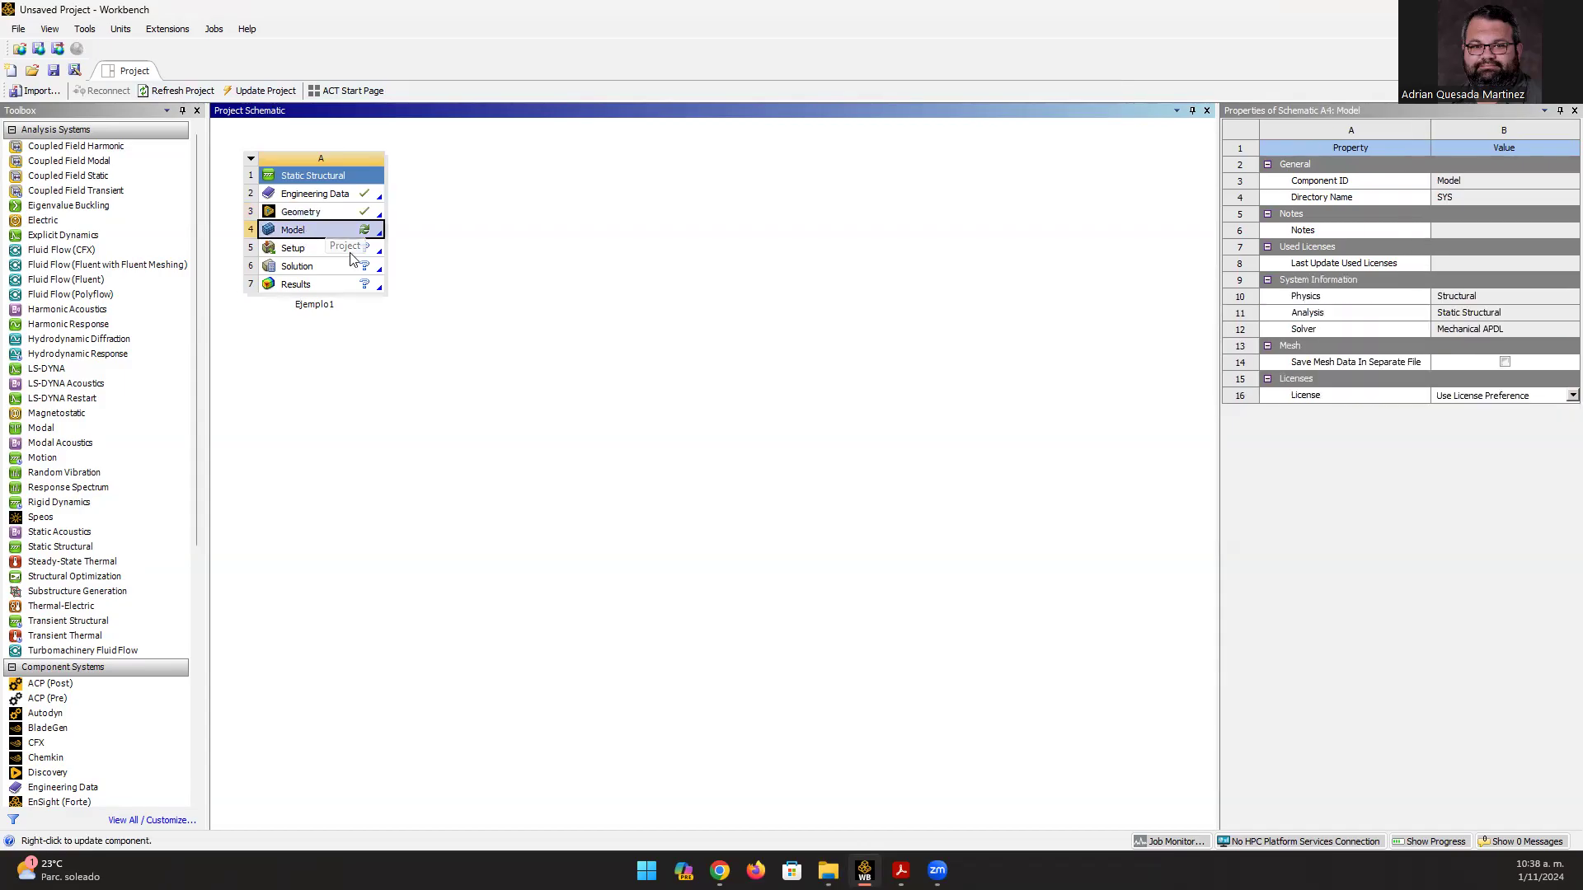
double_click(297, 233)
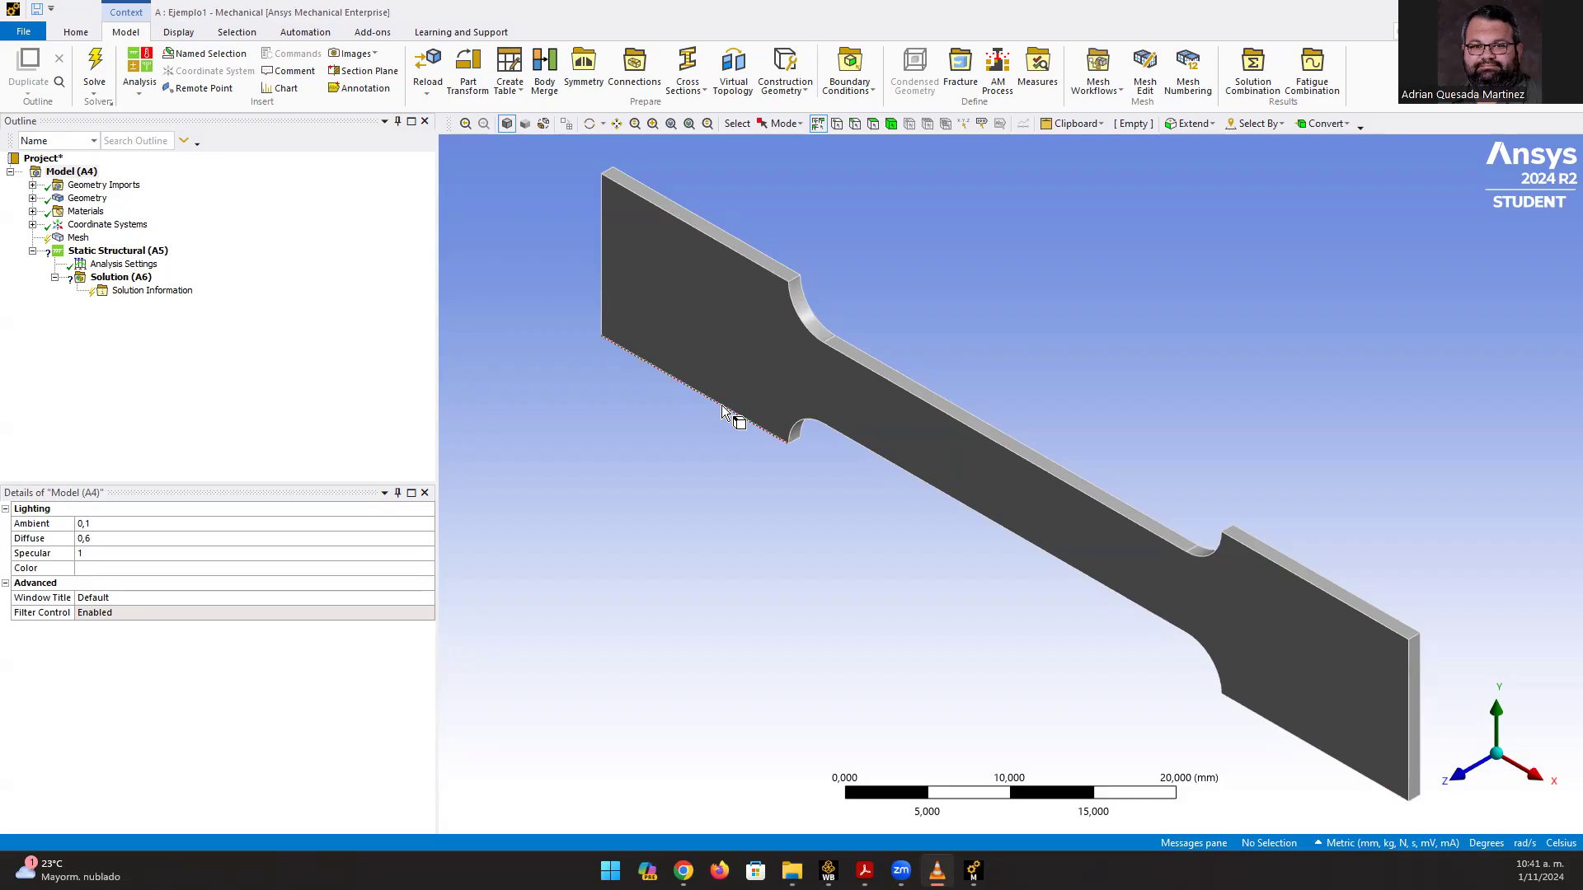
left_click(1319, 842)
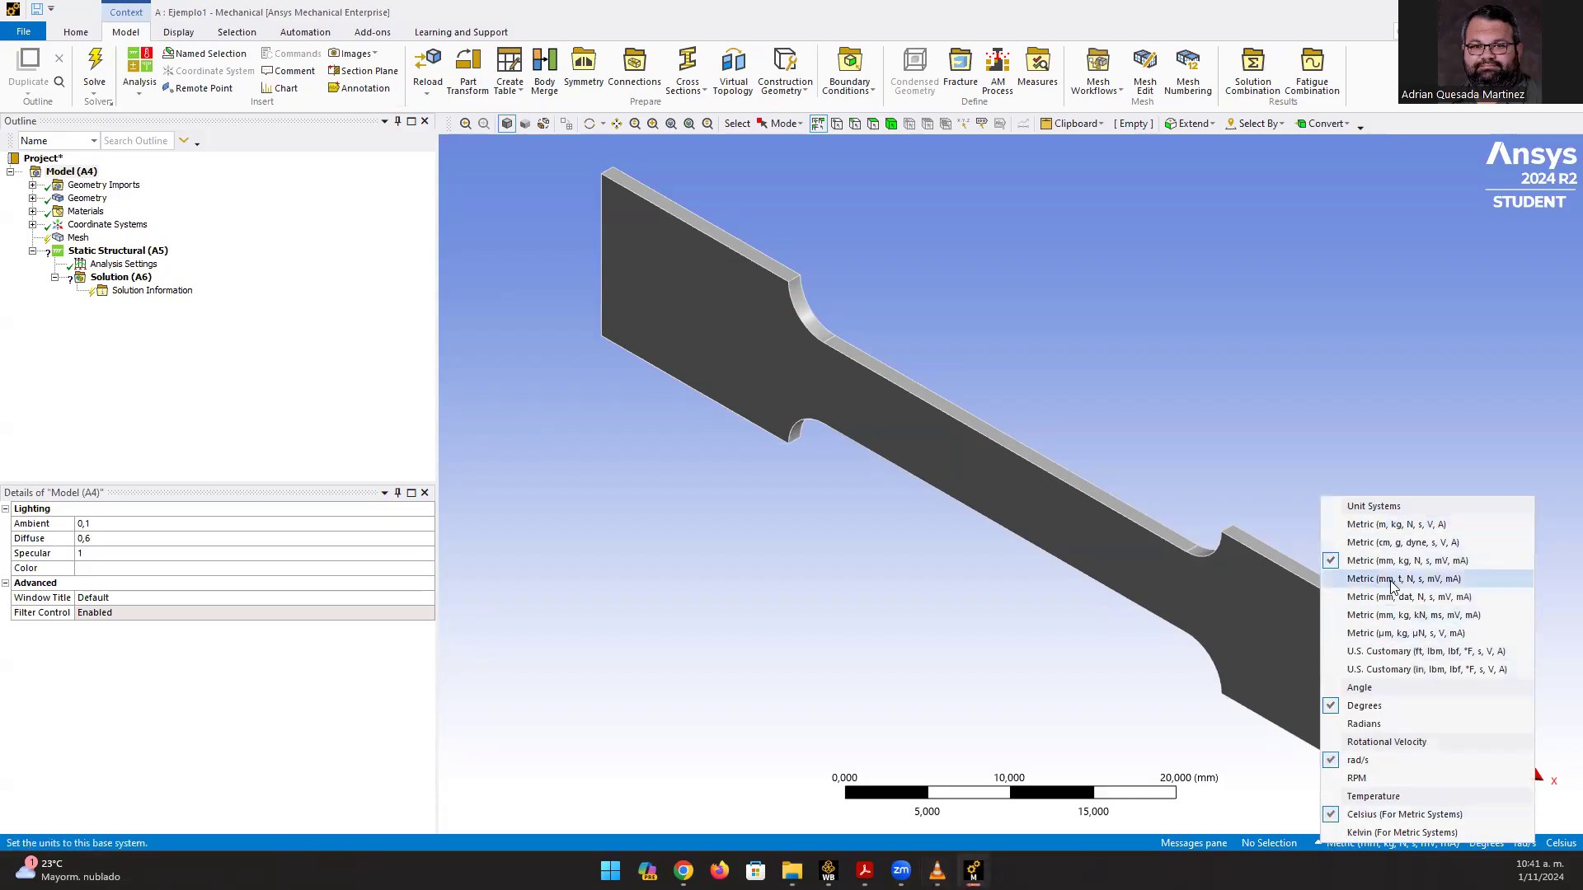
left_click(683, 523)
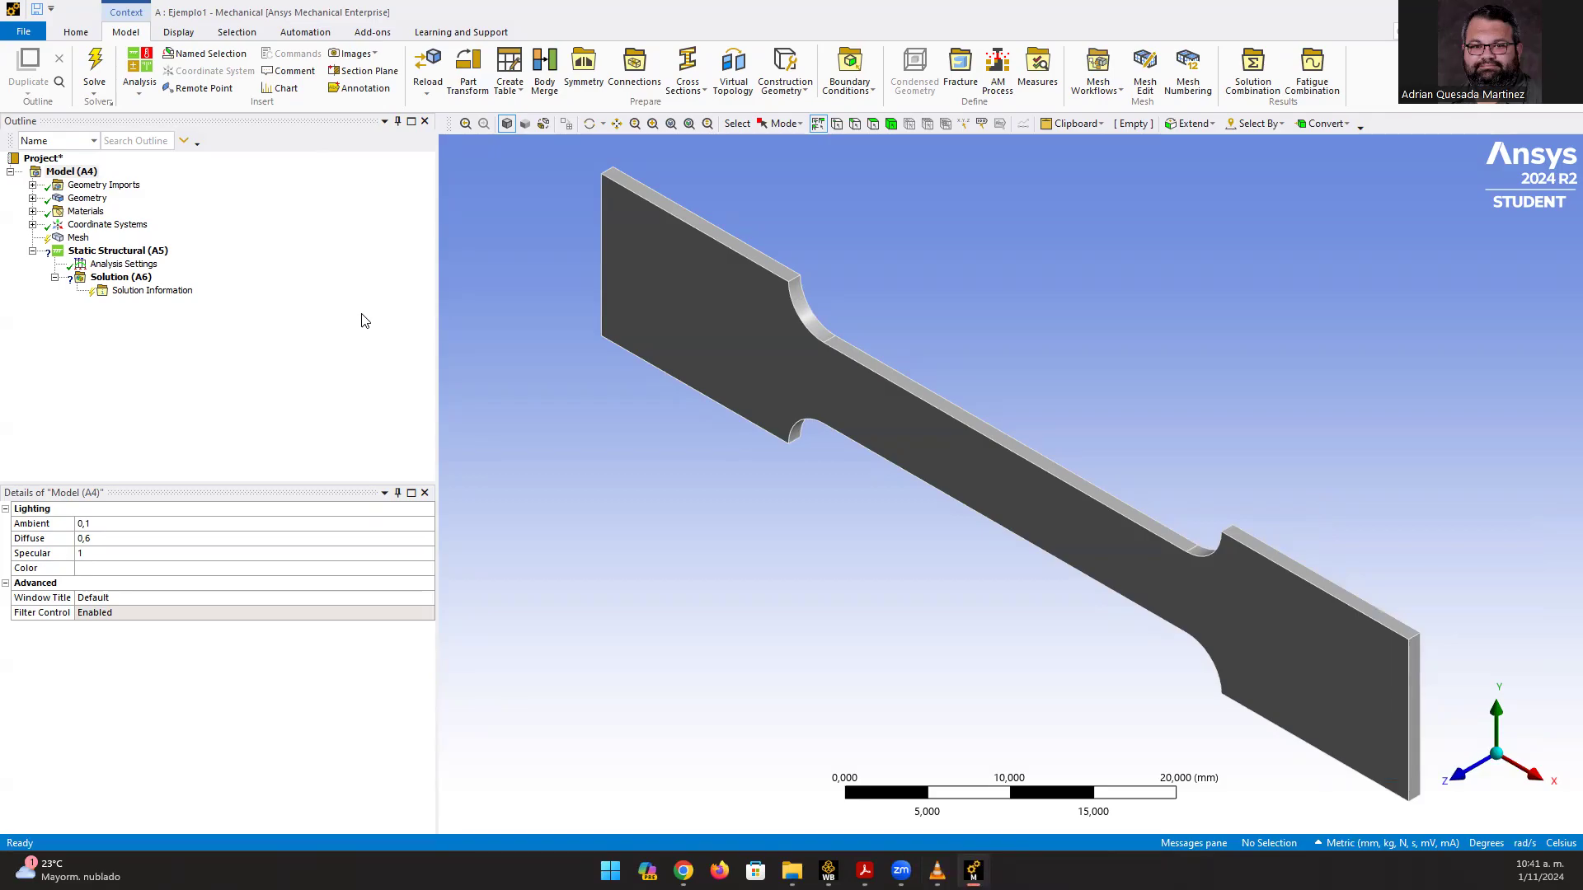
- Examine the imported solid and the Structural Steel property data in the model outline, comparing the geometry and material views
left_click(32, 198)
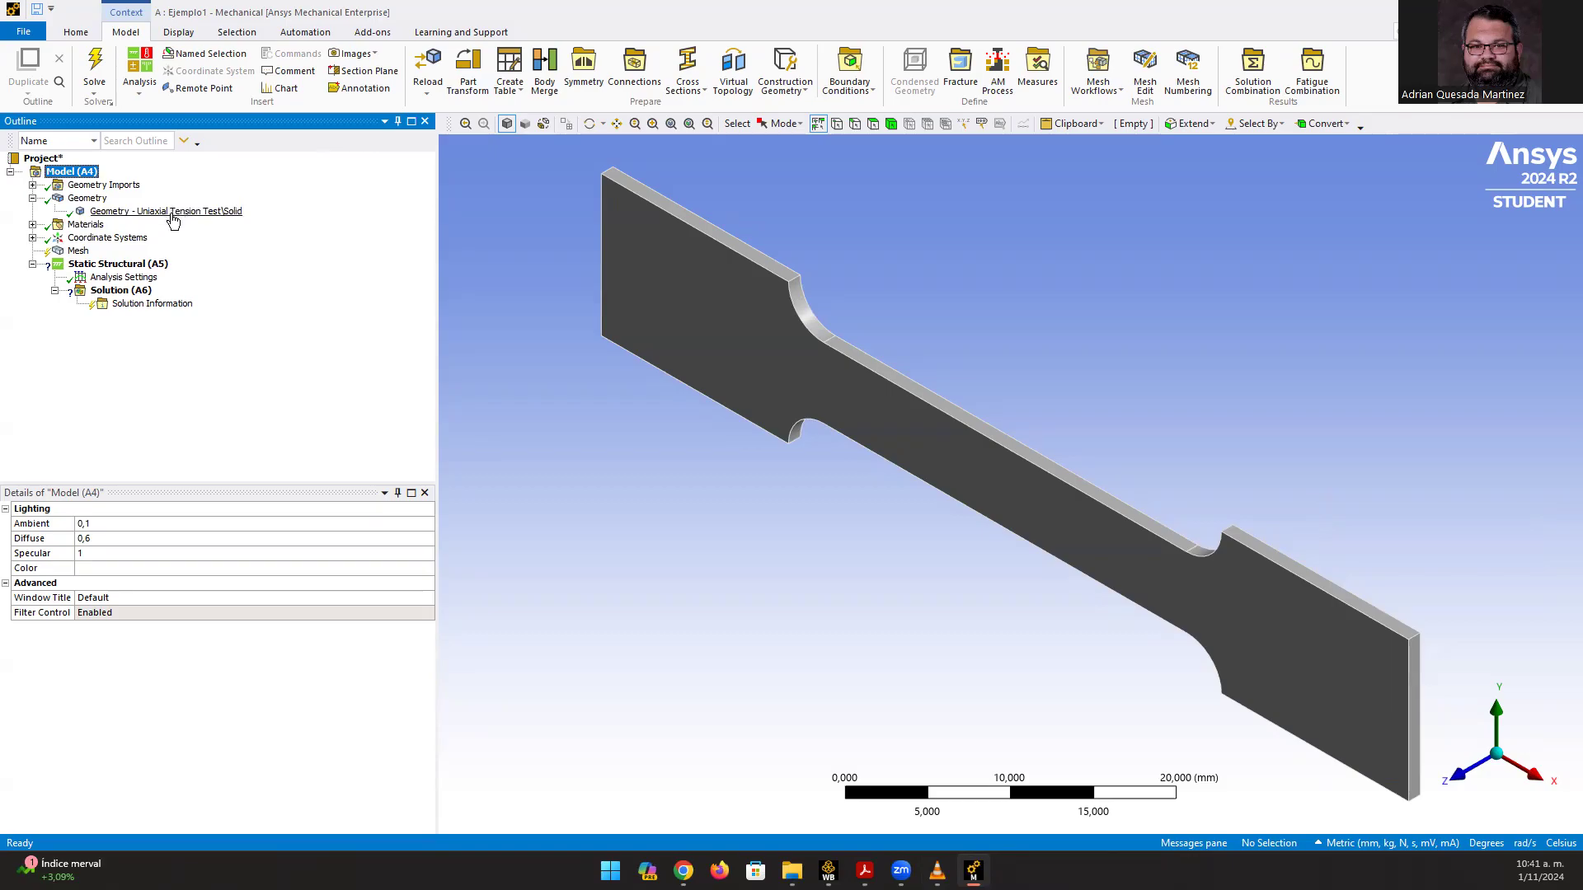
left_click(33, 199)
left_click(33, 211)
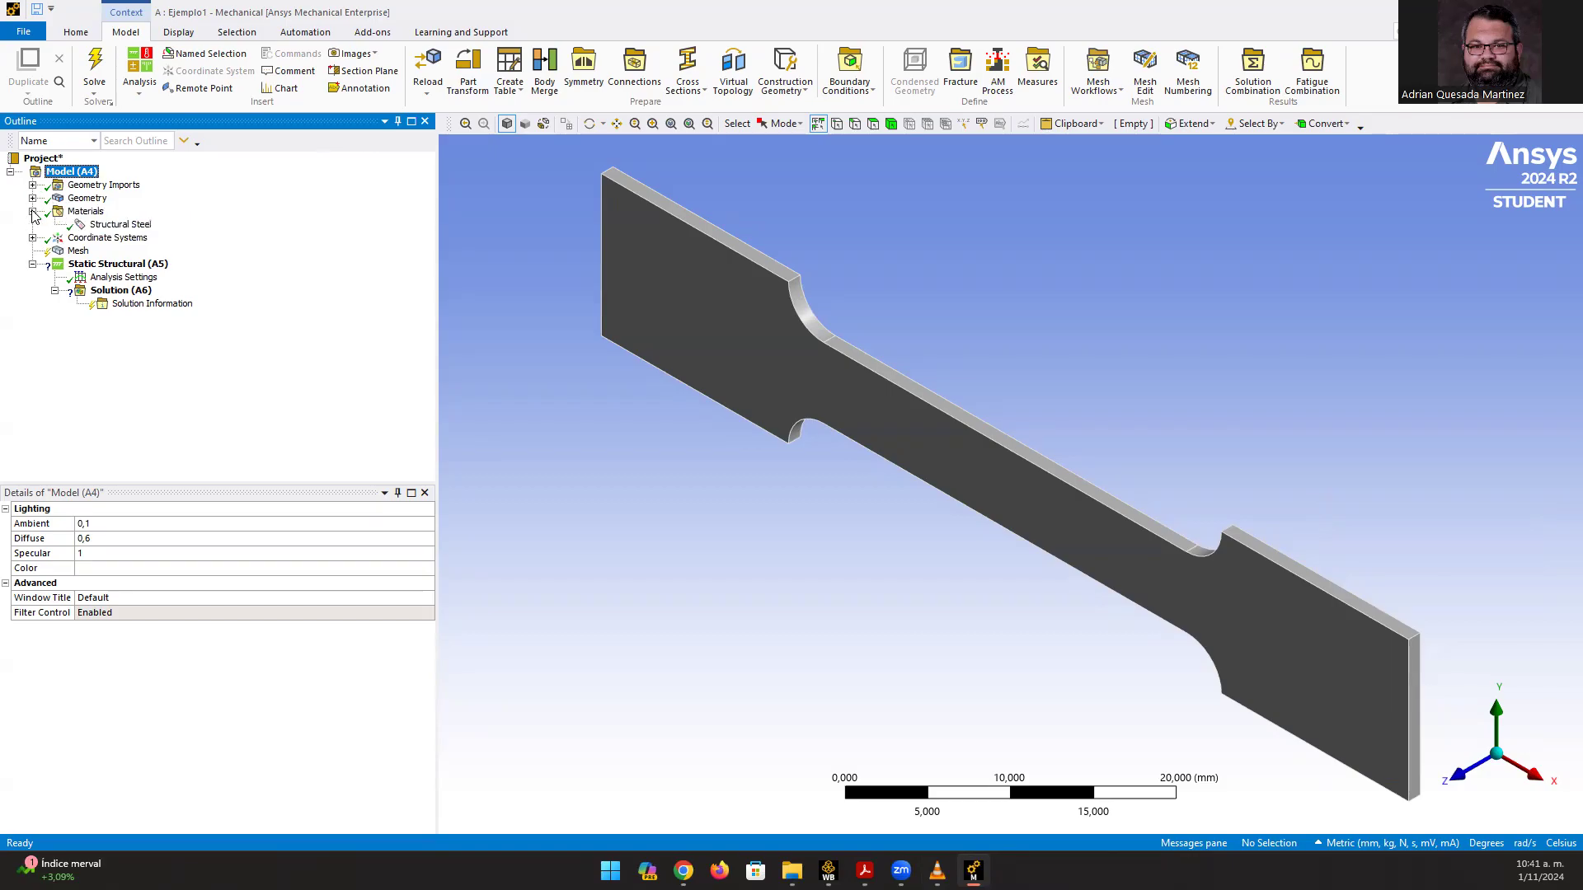
left_click(109, 225)
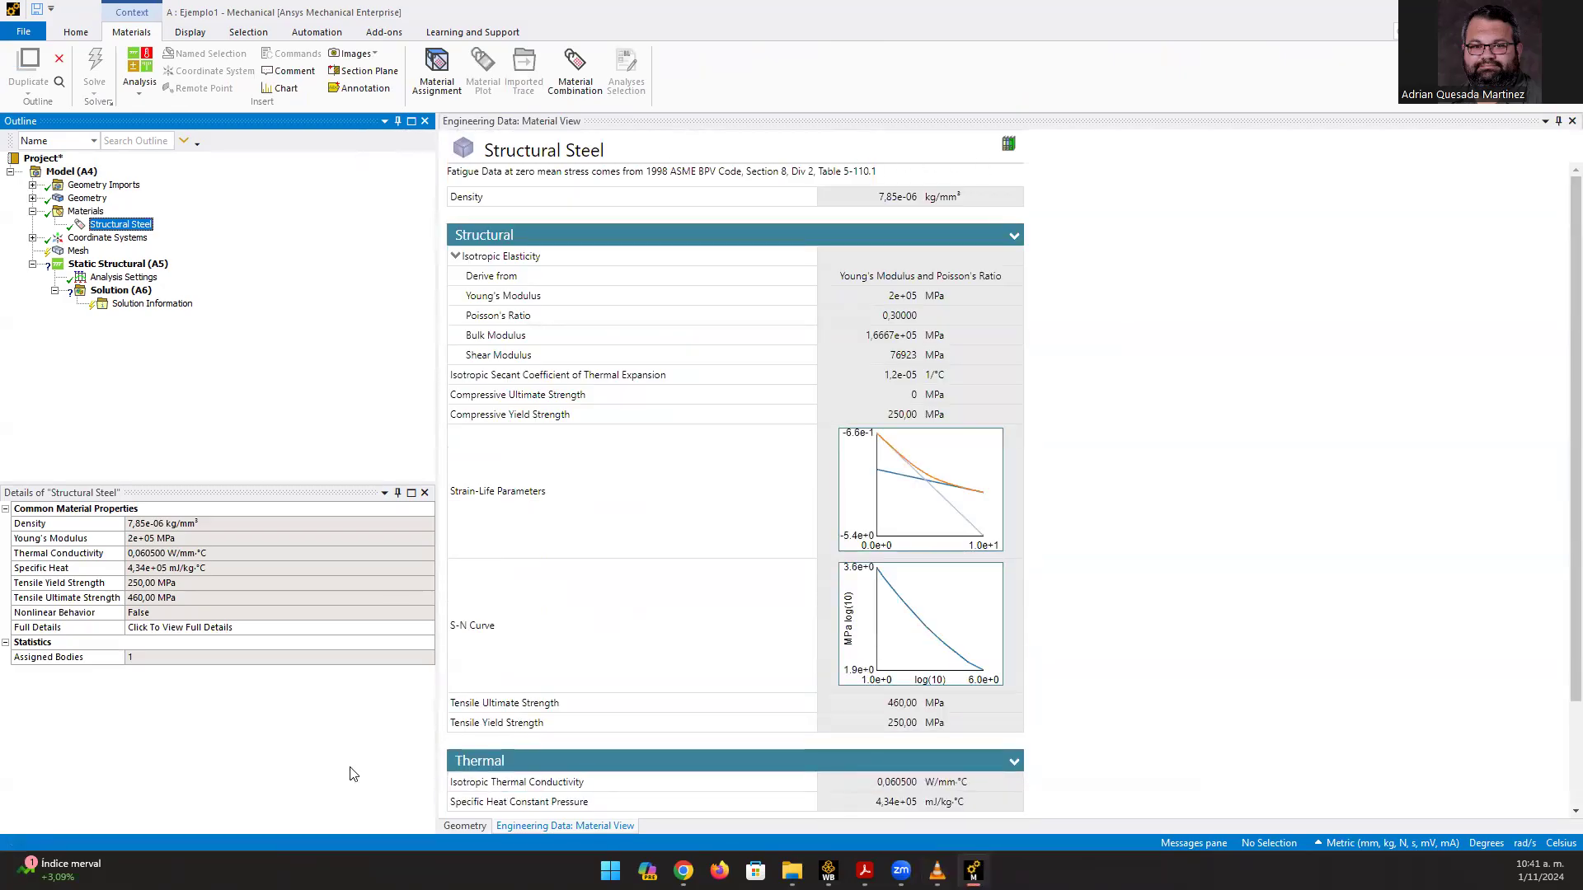
left_click(457, 822)
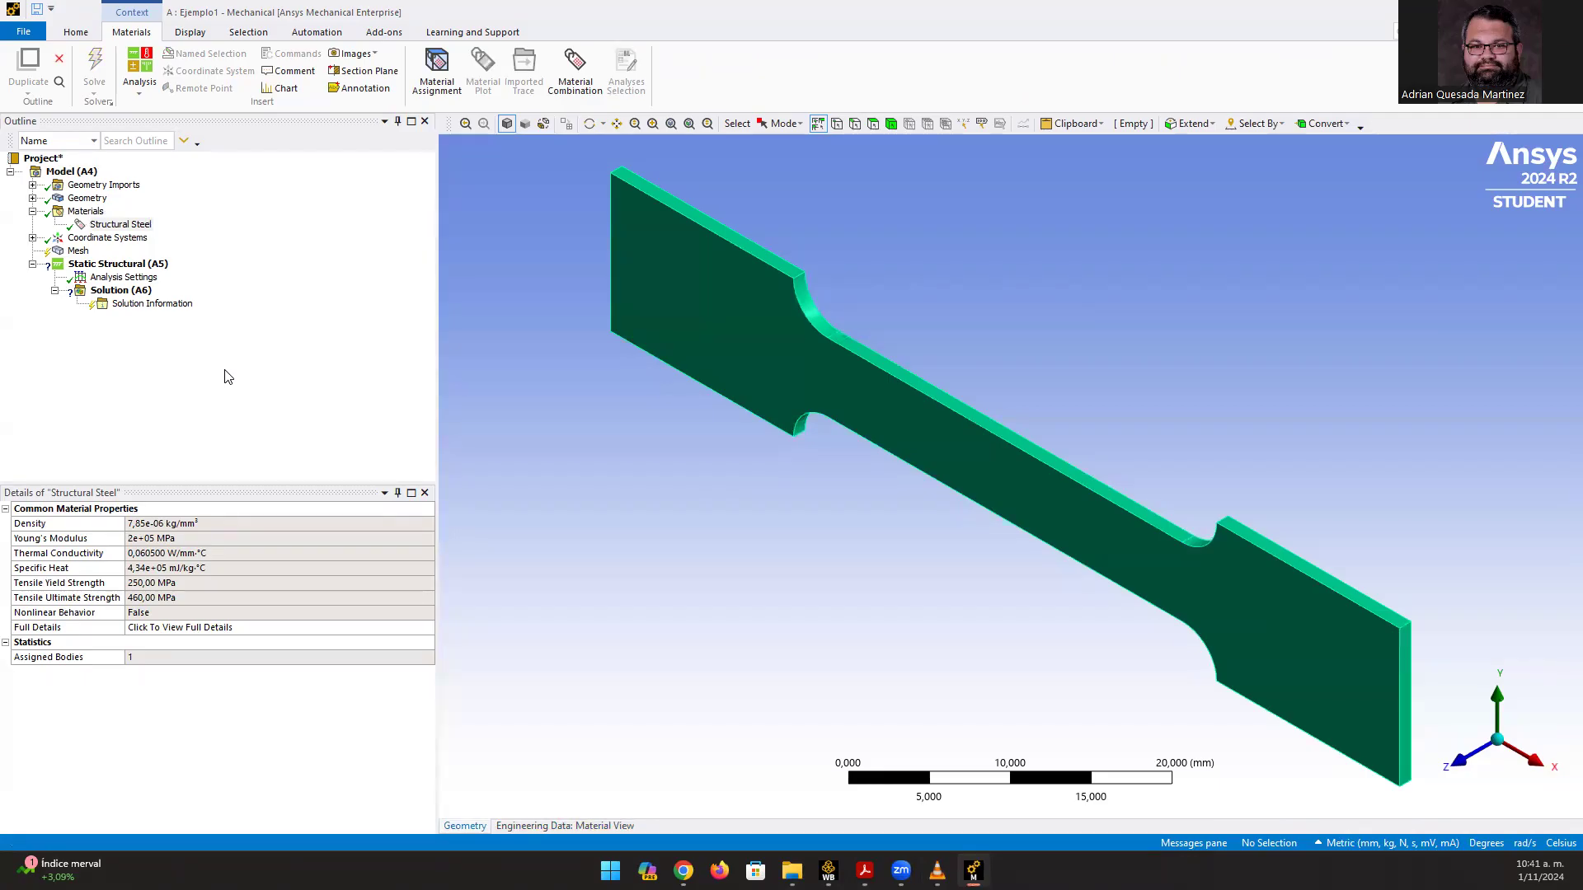
left_click(579, 826)
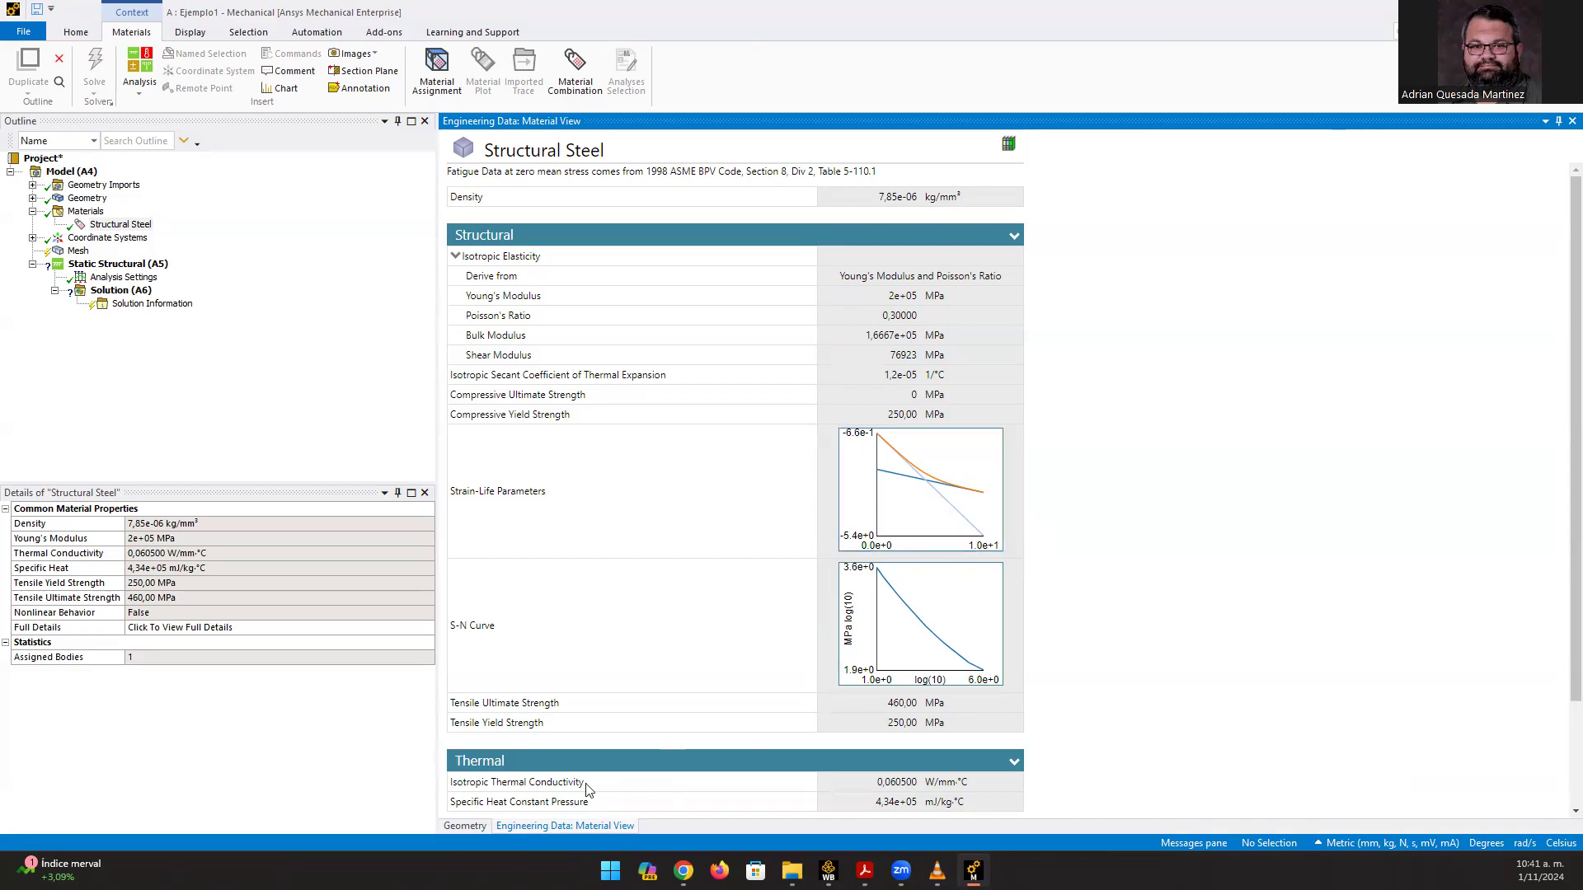
left_click(465, 827)
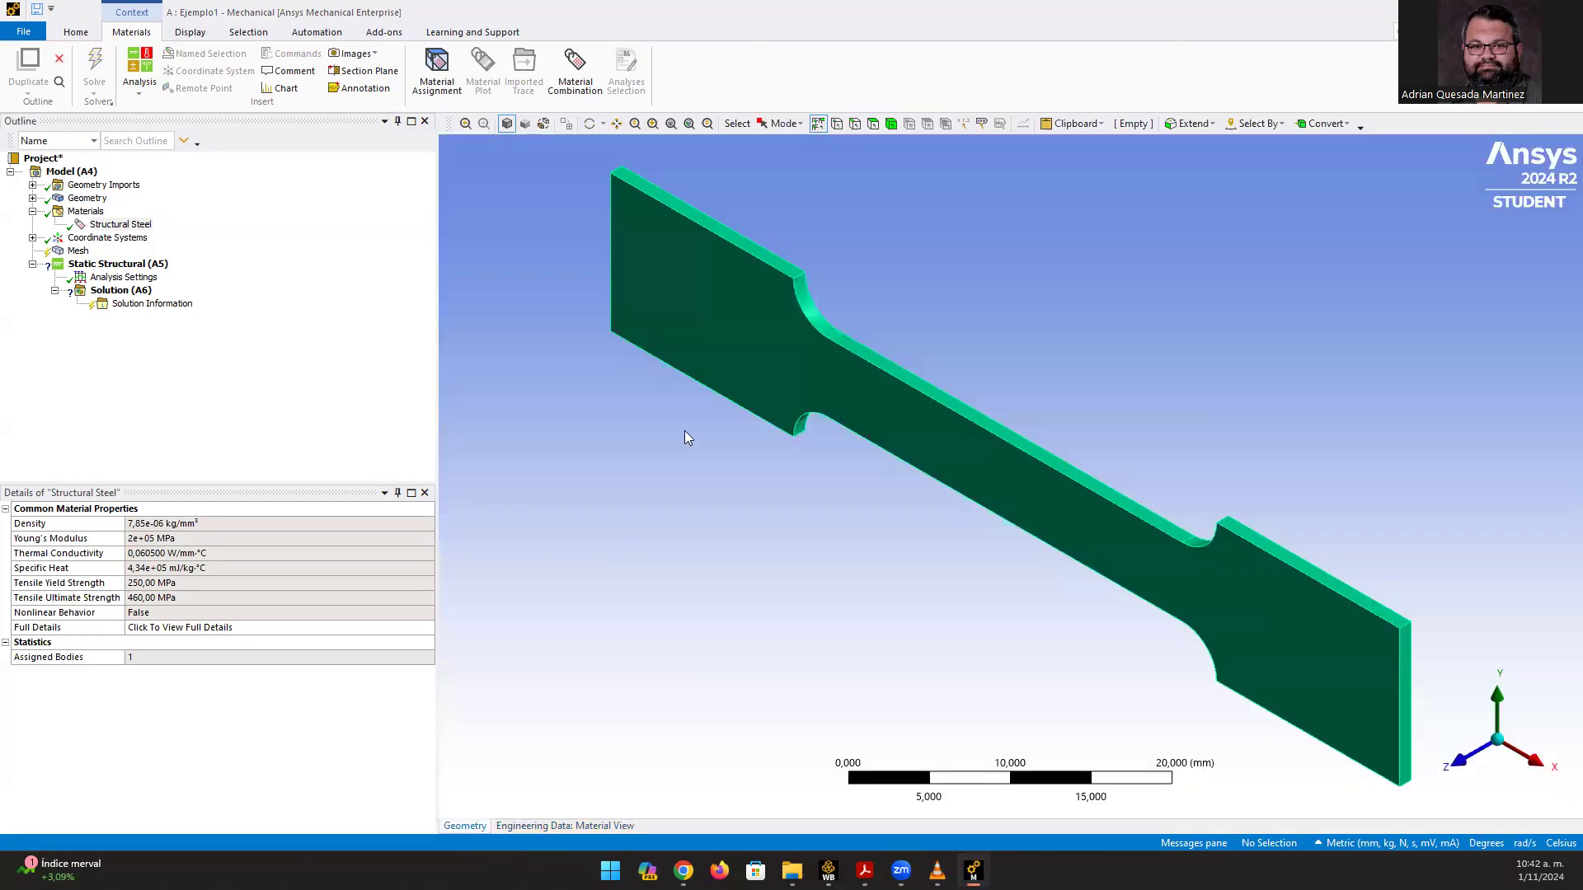
left_click(33, 212)
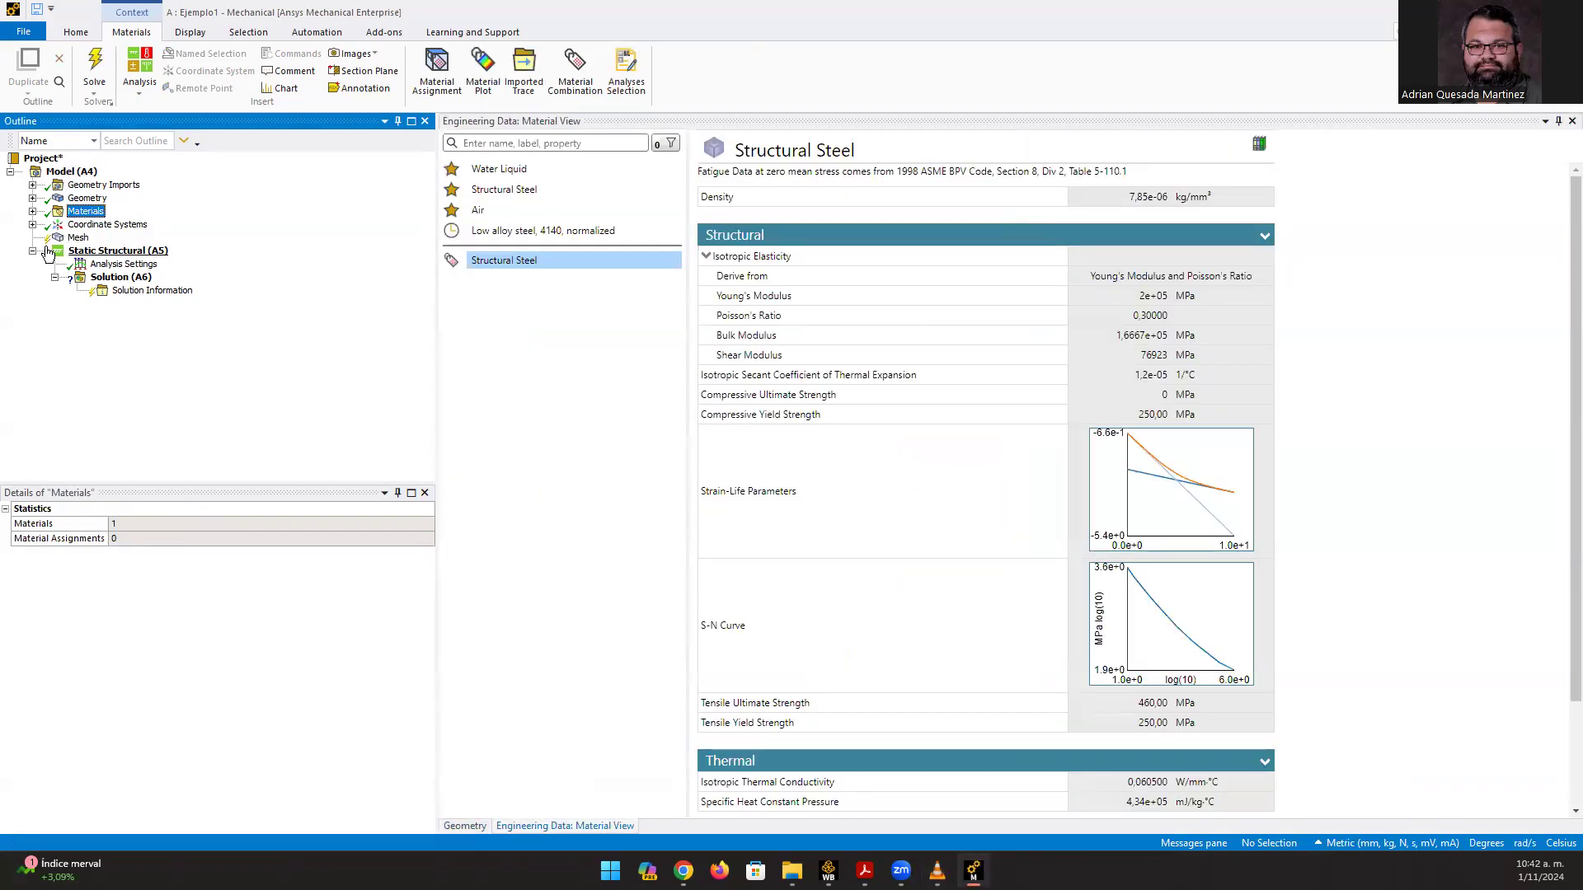
- Examine the mesh details, reviewing the display style options while keeping Use Geometry Setting, and expand the mesh statistics
left_click(78, 237)
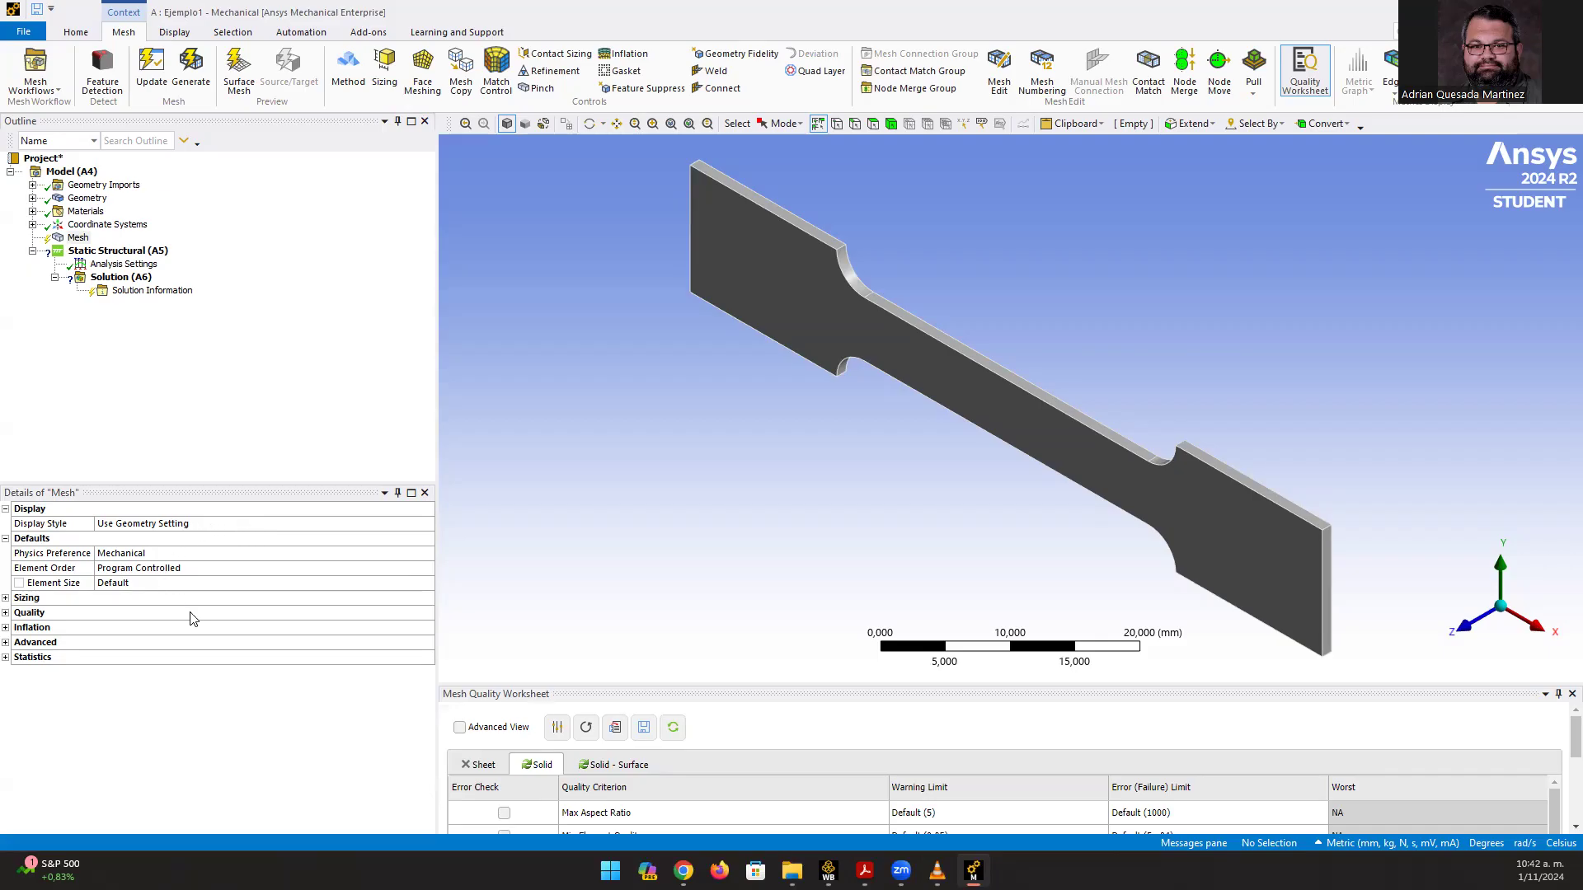
left_click(193, 525)
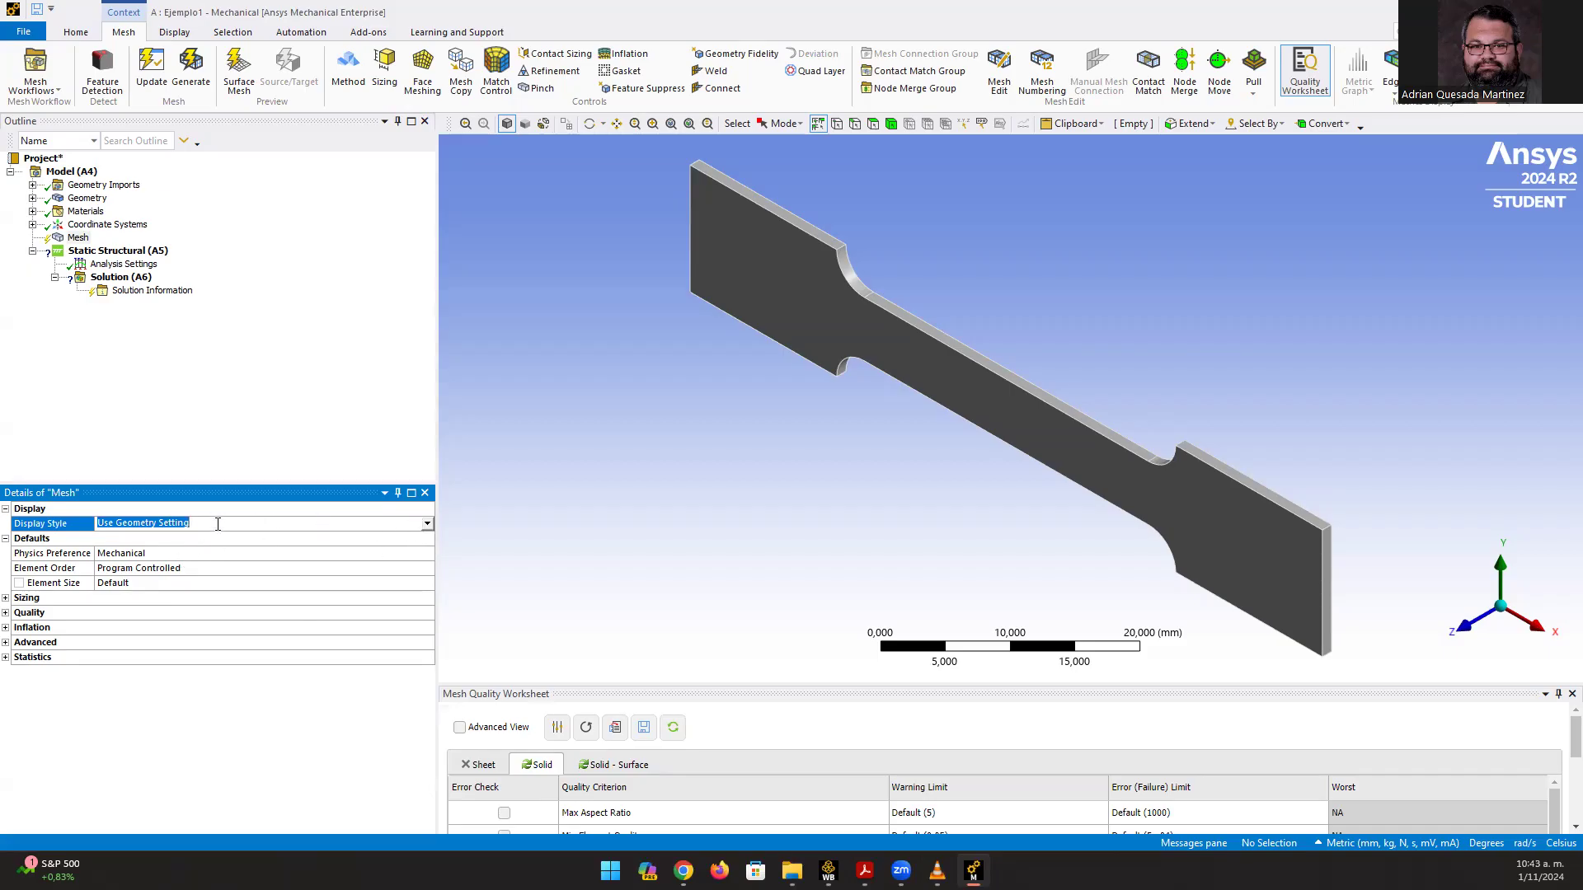
left_click(428, 525)
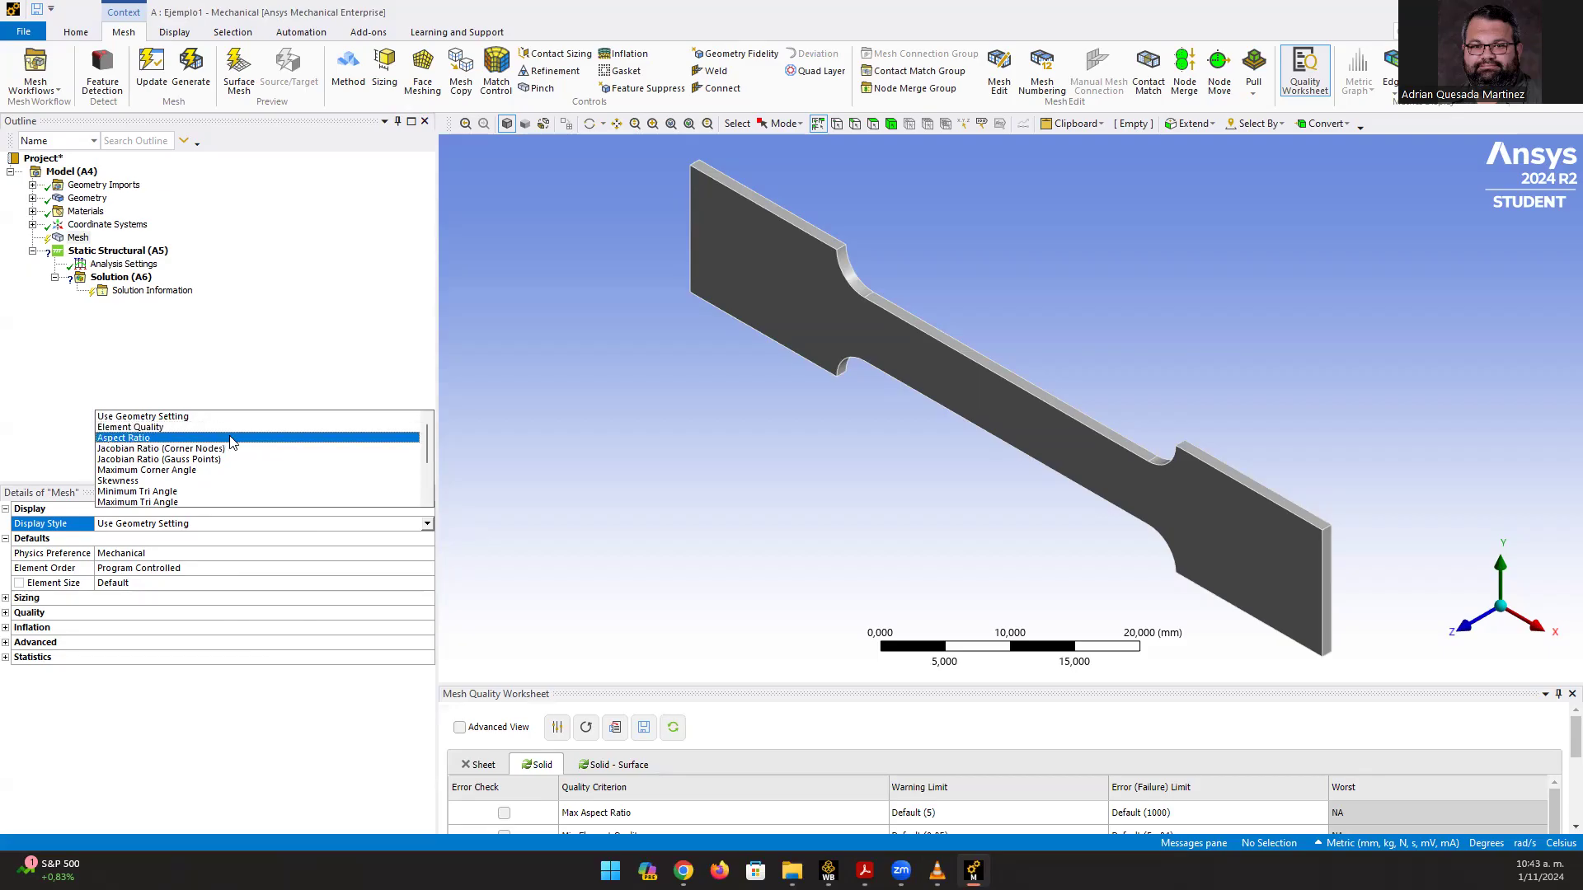
left_click(185, 418)
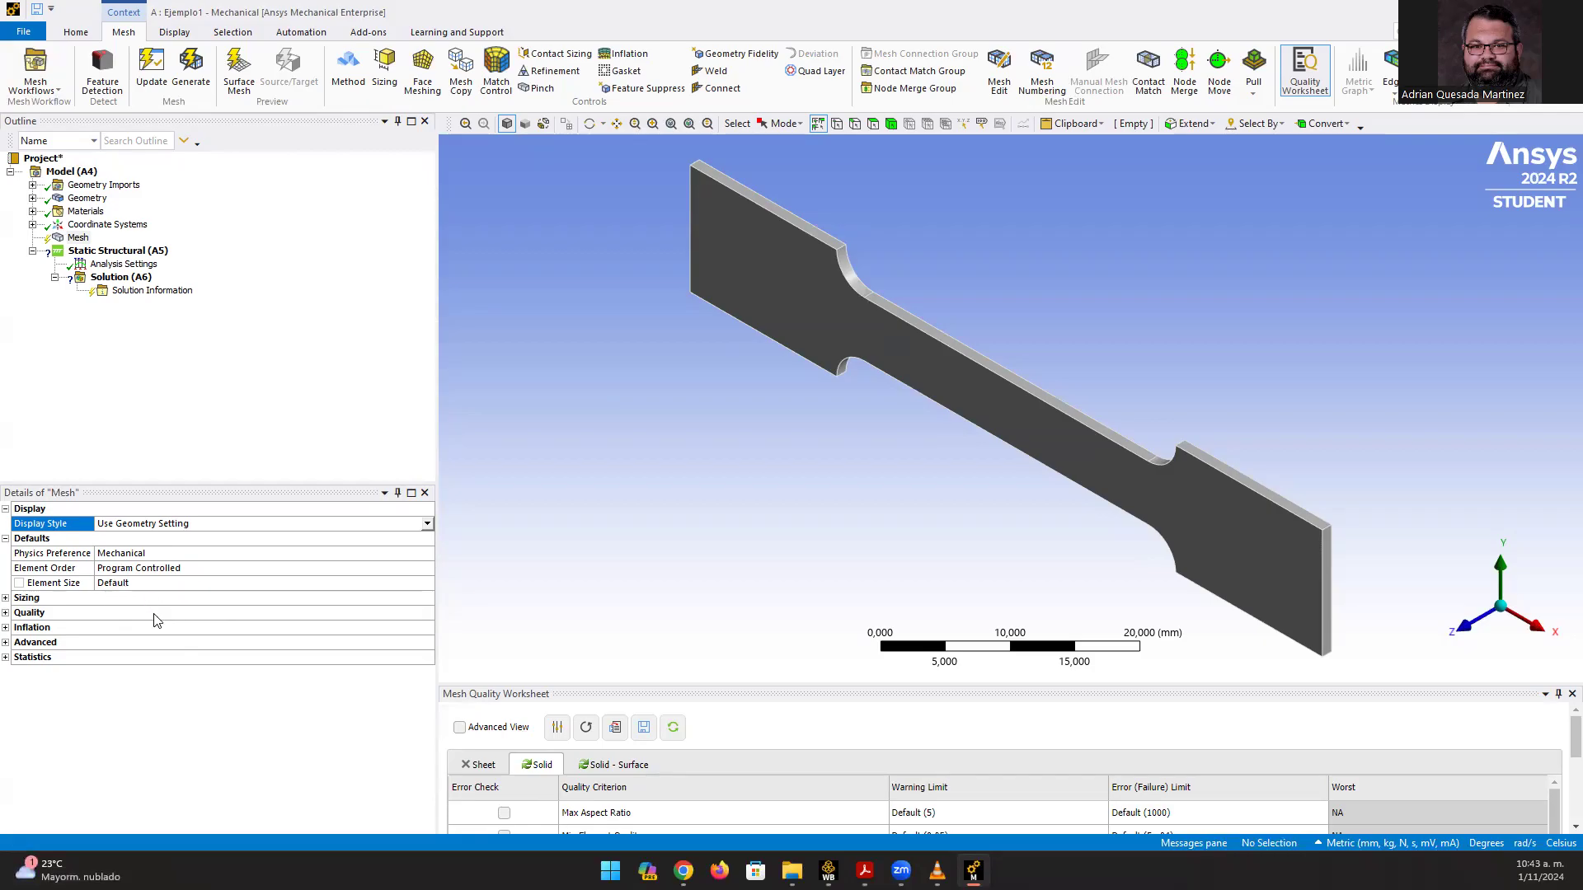
left_click(6, 658)
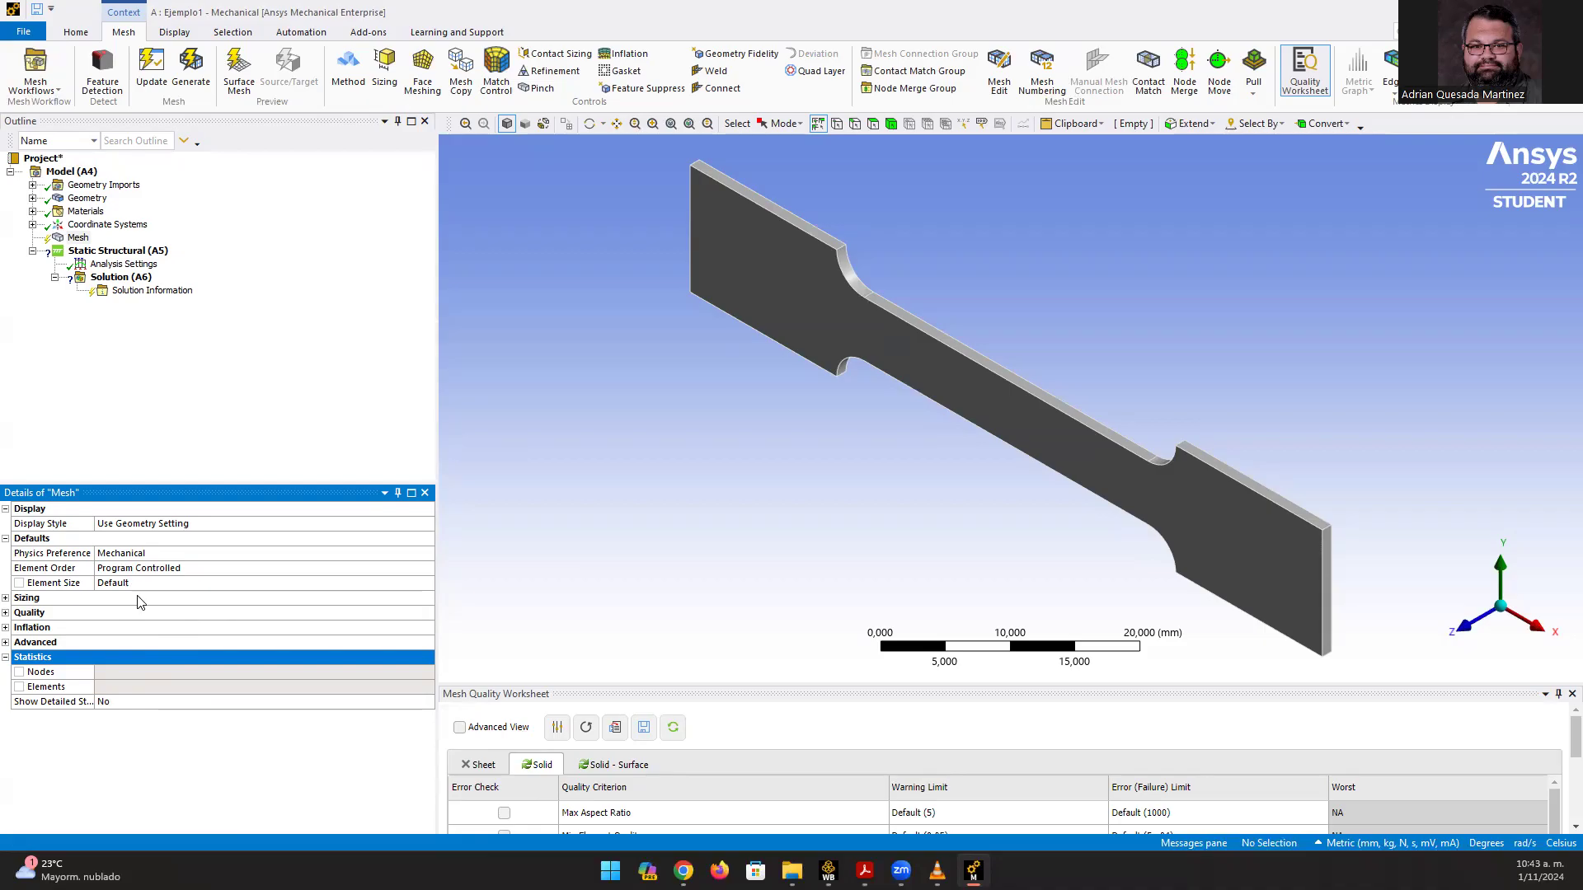
- Set the mesh element size to 1 mm and generate the mesh of the tension specimen
left_click(156, 584)
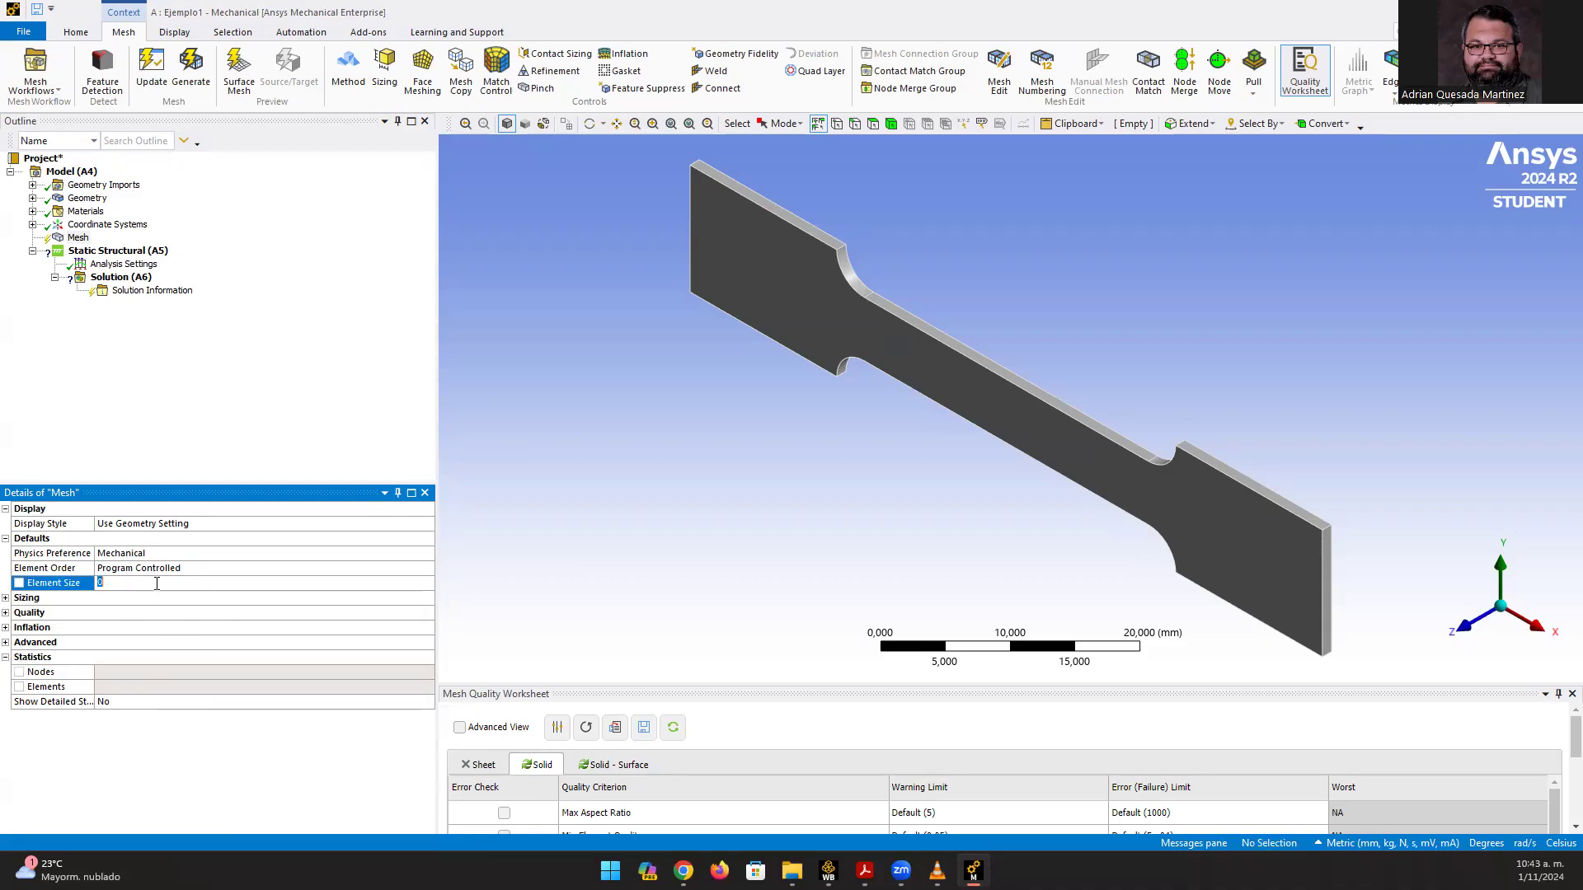
type("1")
left_click(285, 785)
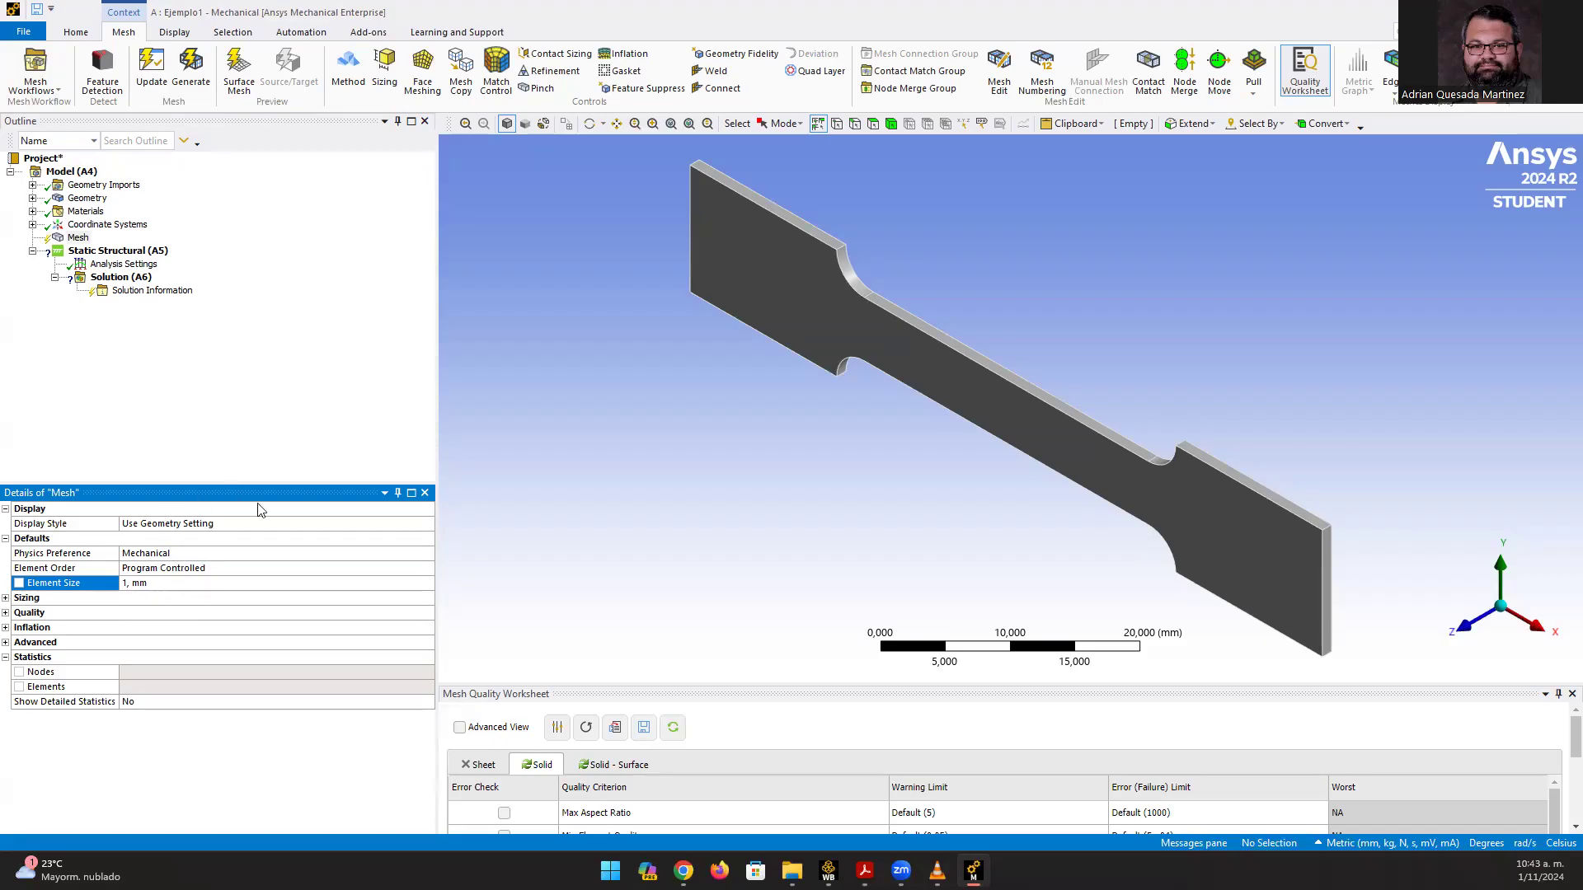
left_click(190, 70)
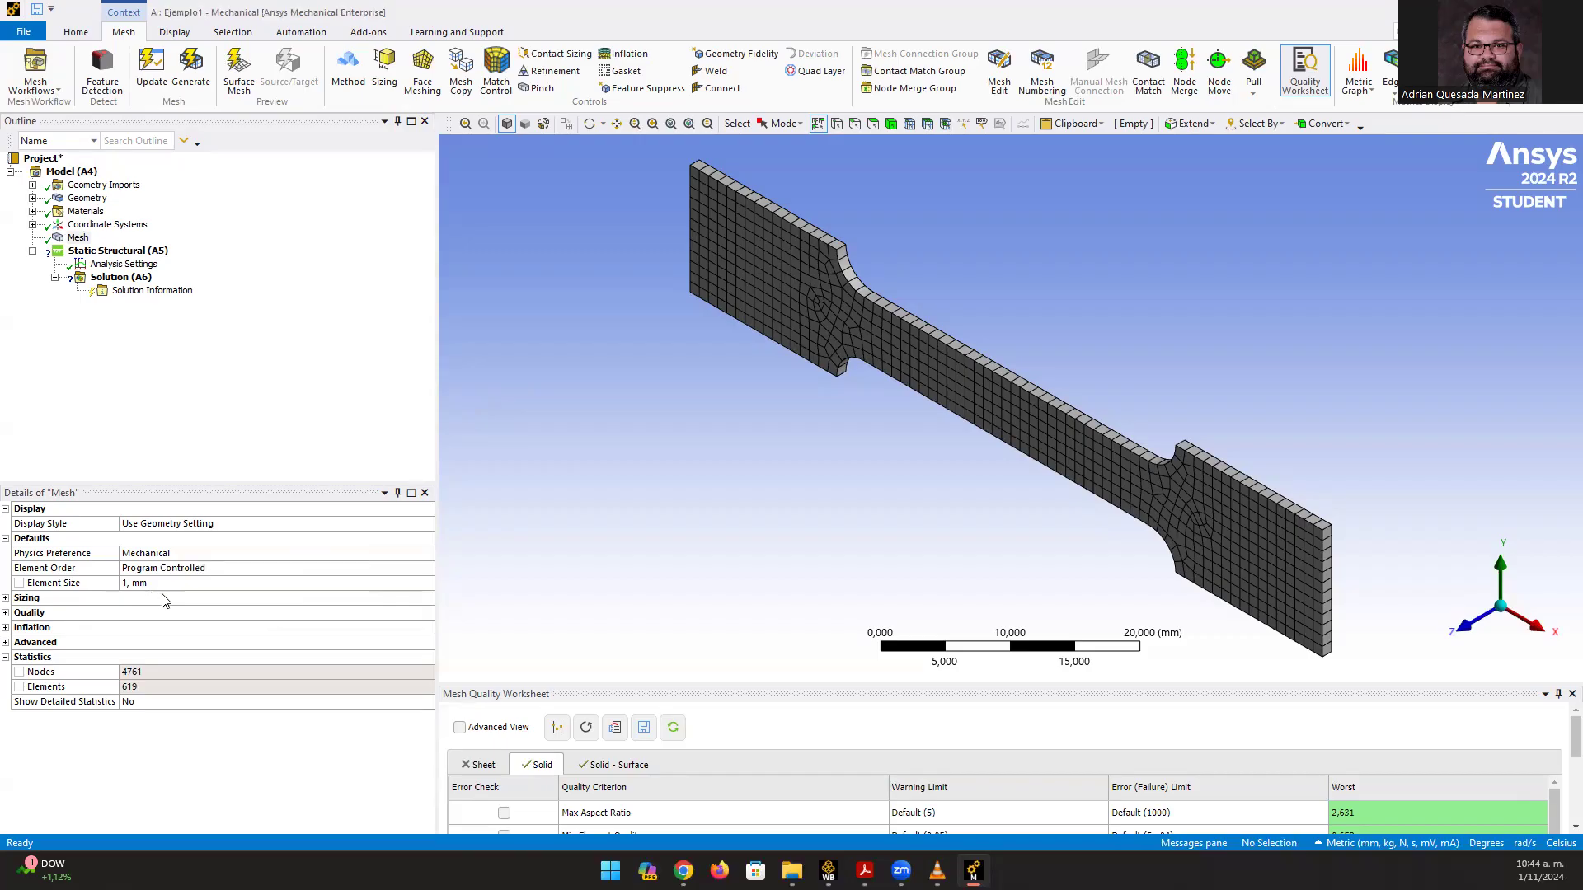
- Refine the specimen's mesh to an element size of 0,5 mm and inspect its elements along the narrow section
left_click(168, 583)
type("0.5")
key("Return")
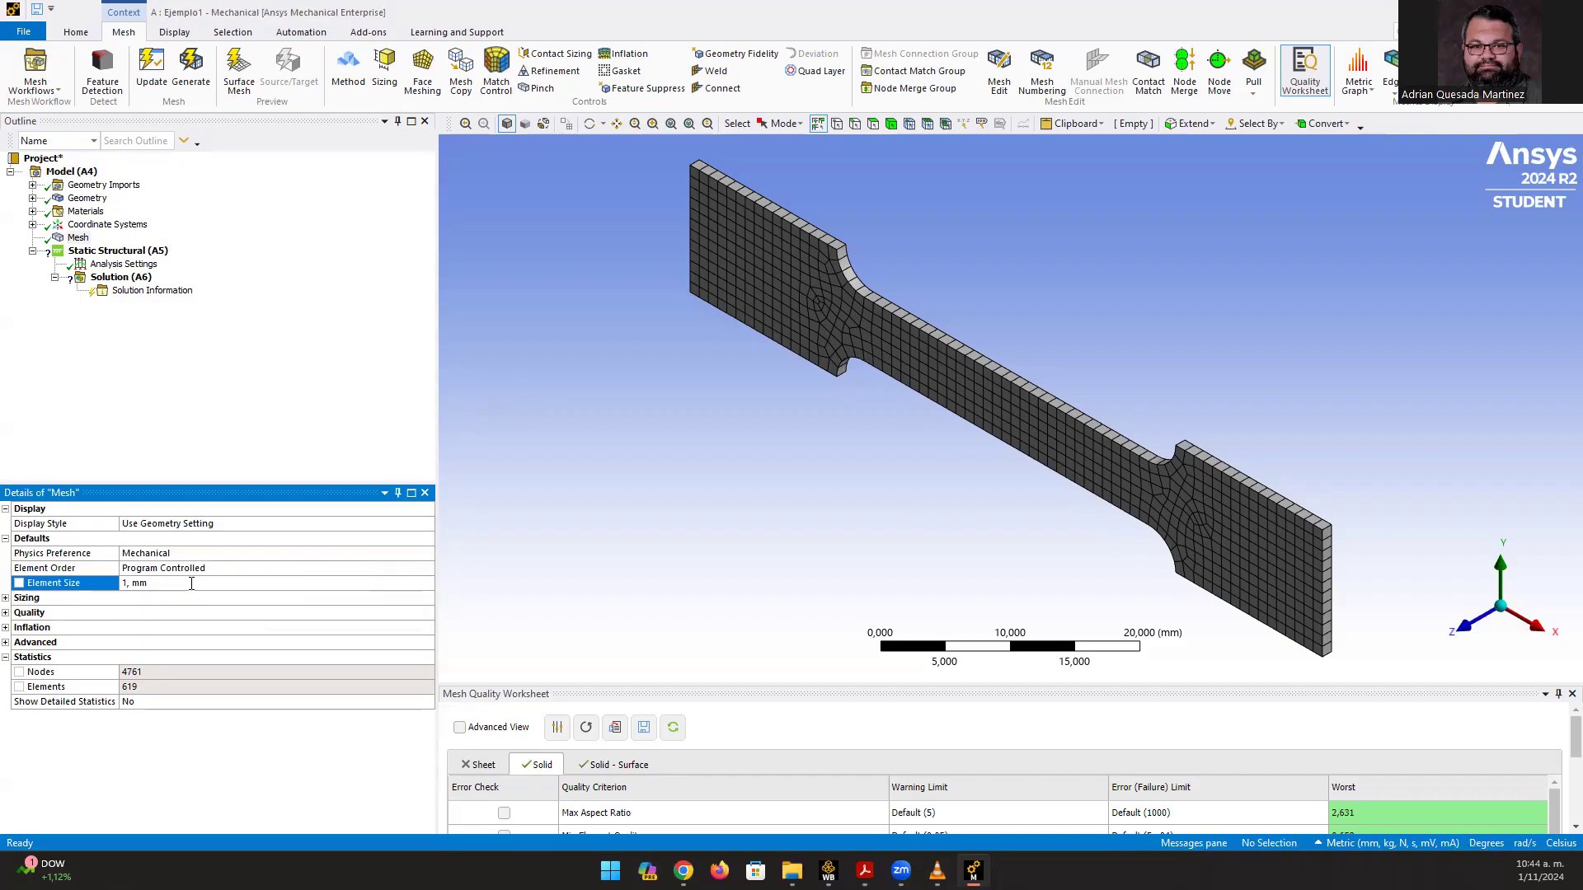
left_click(186, 582)
type("0,5")
key("Return")
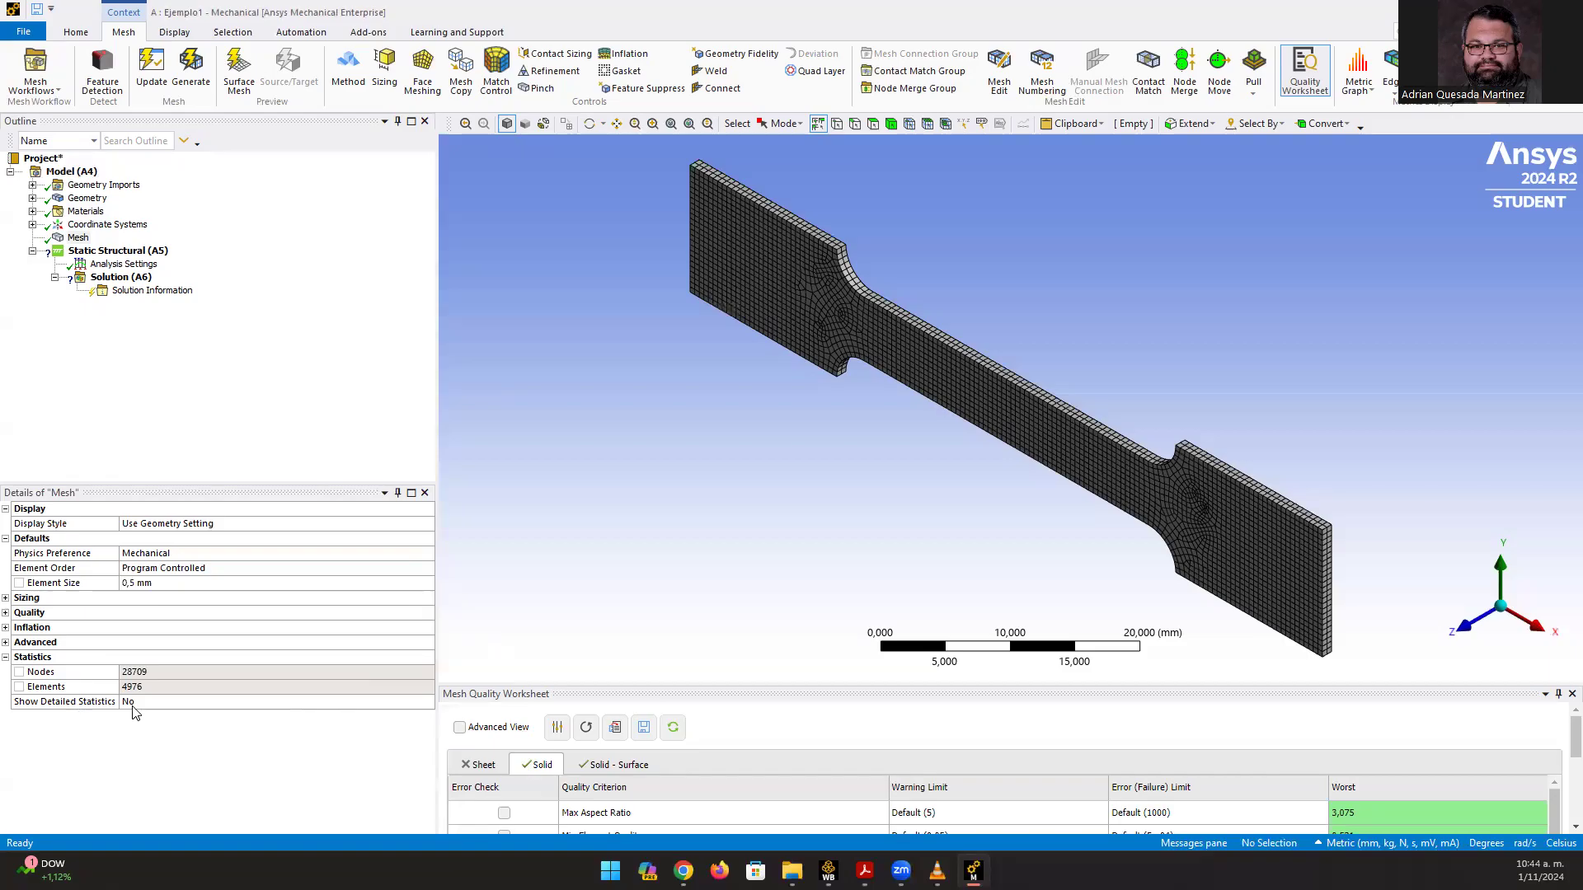
scroll(813, 273, "up", 8)
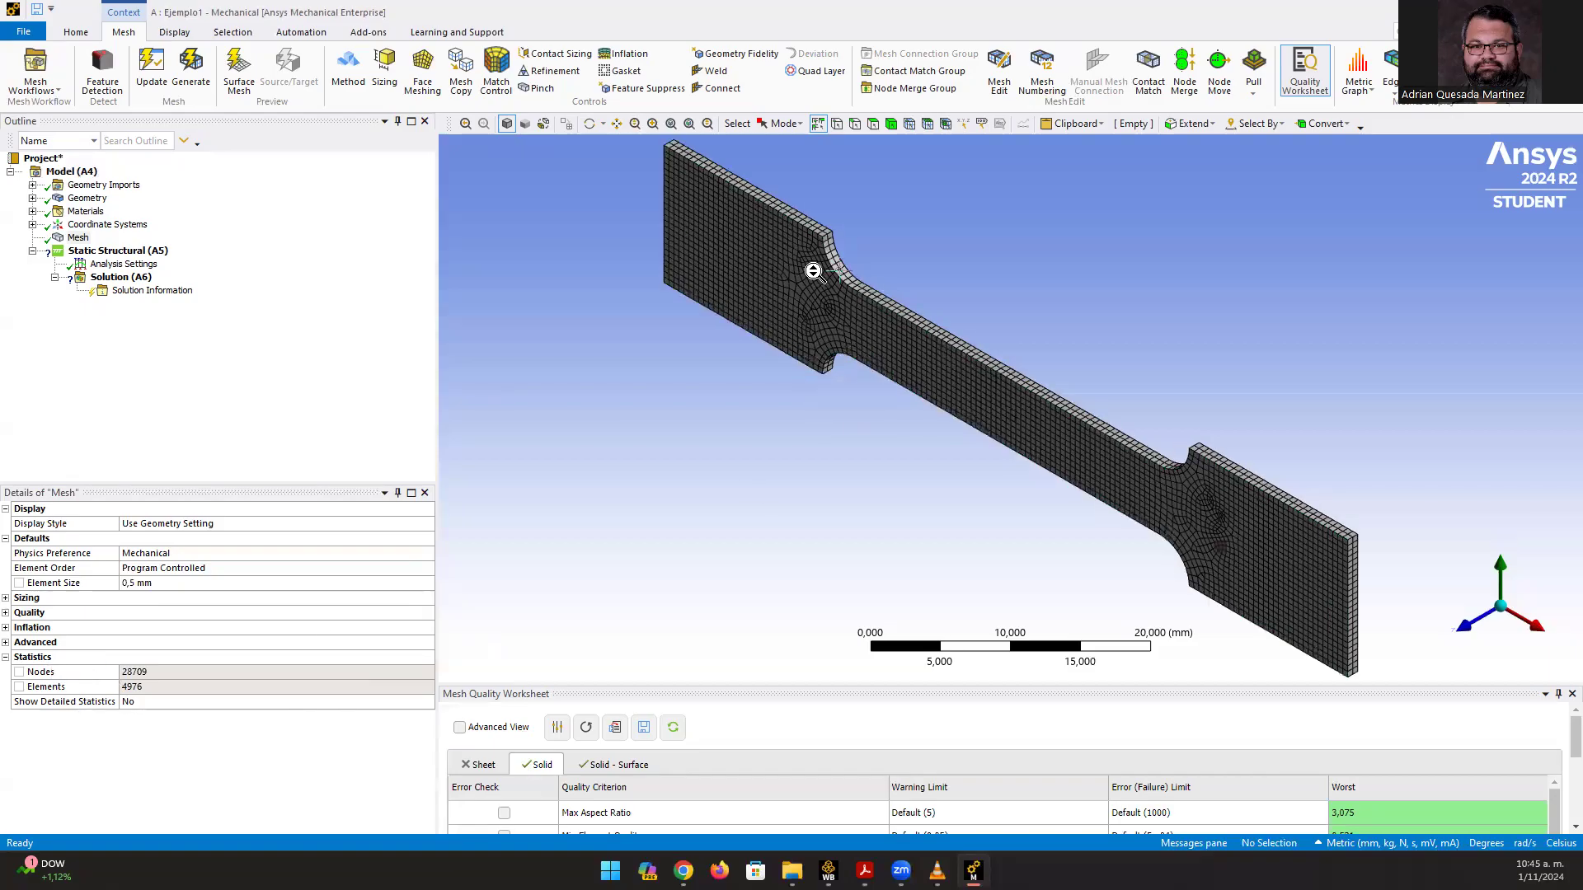
scroll(822, 309, "up", 2)
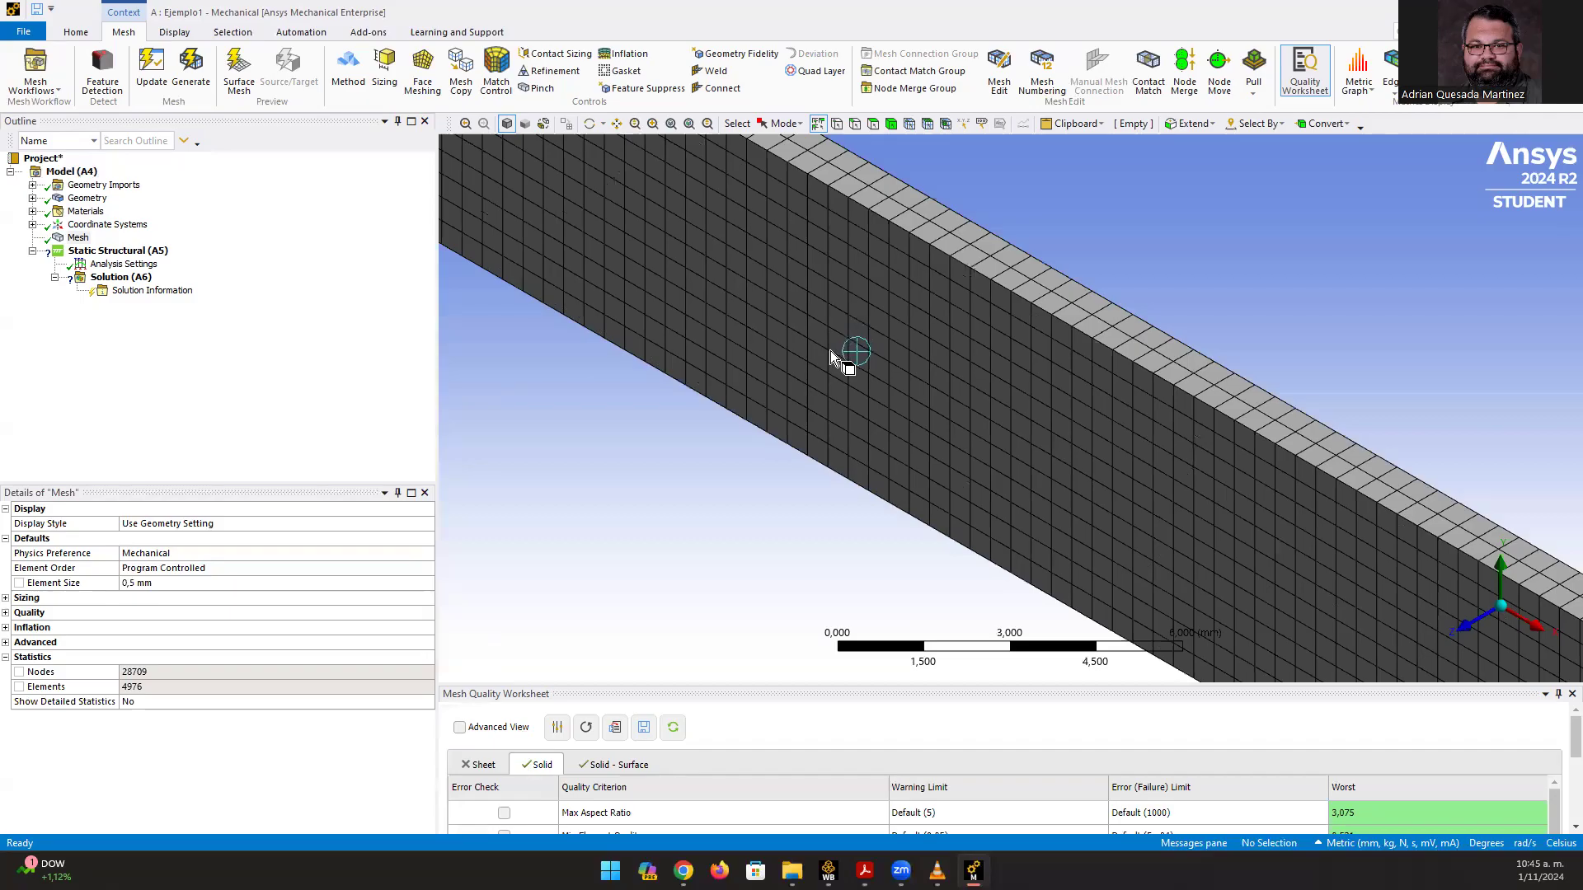
scroll(602, 447, "down", 4)
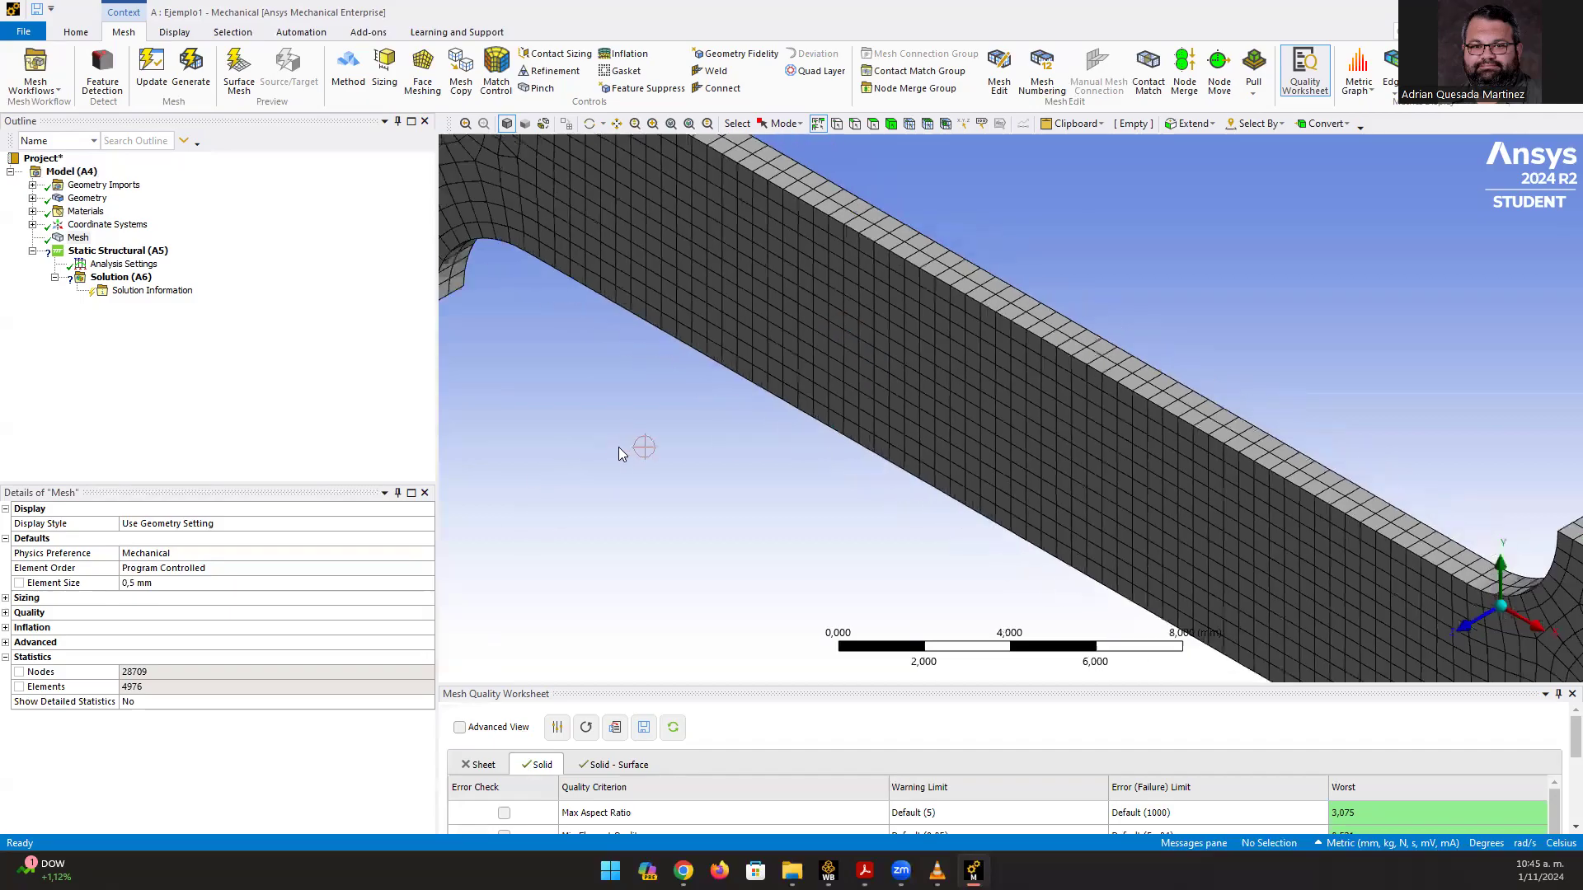
scroll(625, 448, "down", 5)
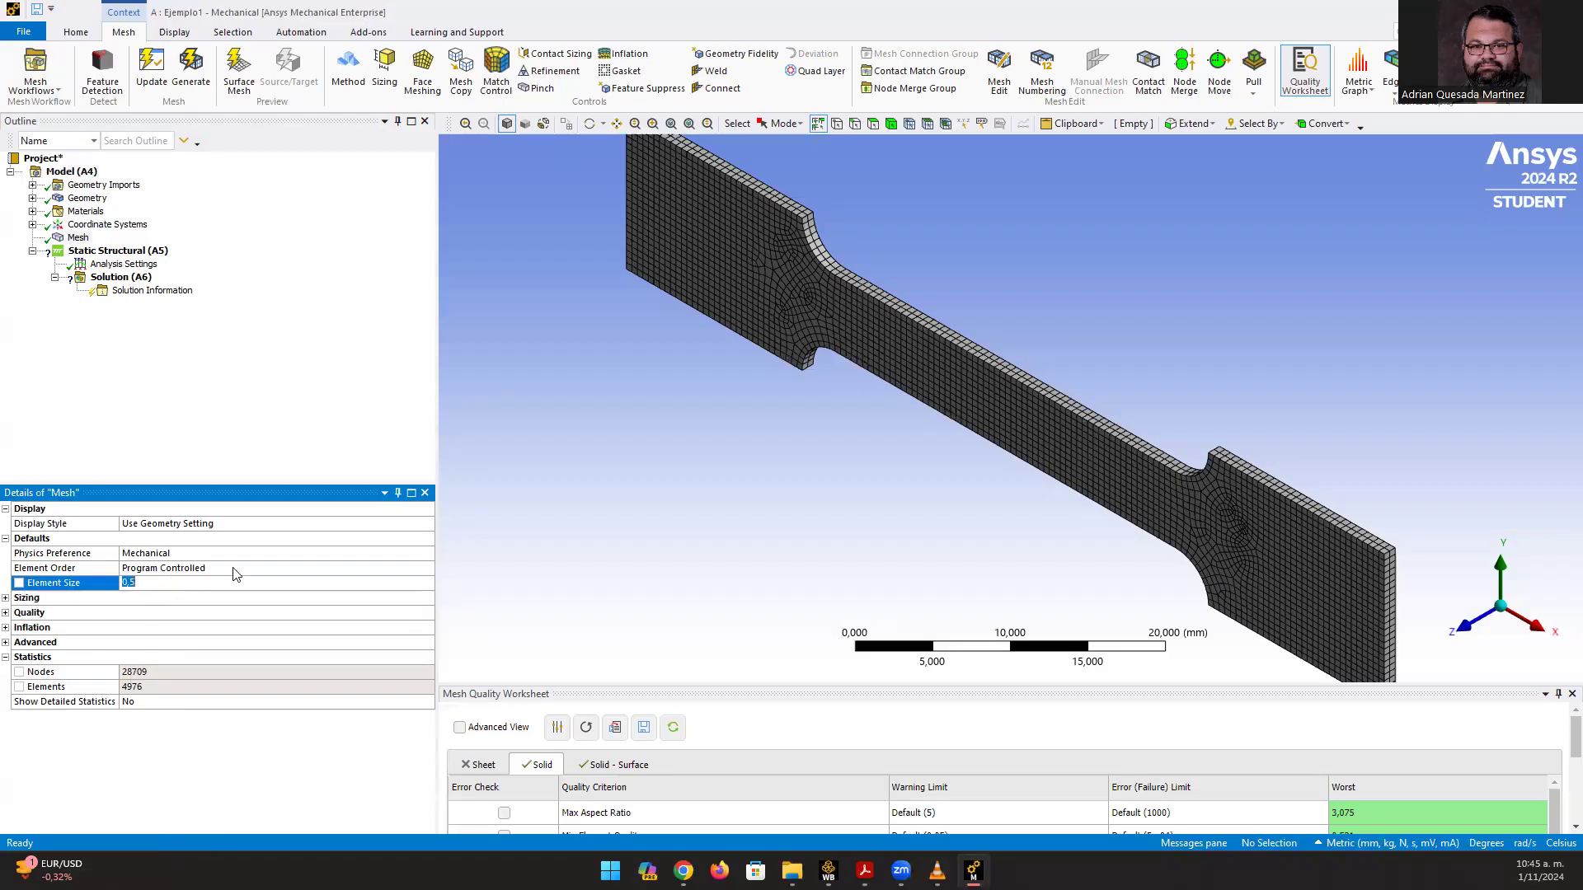
- Set the mesh element size to 0,2 mm and regenerate the specimen's mesh
left_click(373, 583)
type("0,2")
key("Return")
left_click(189, 68)
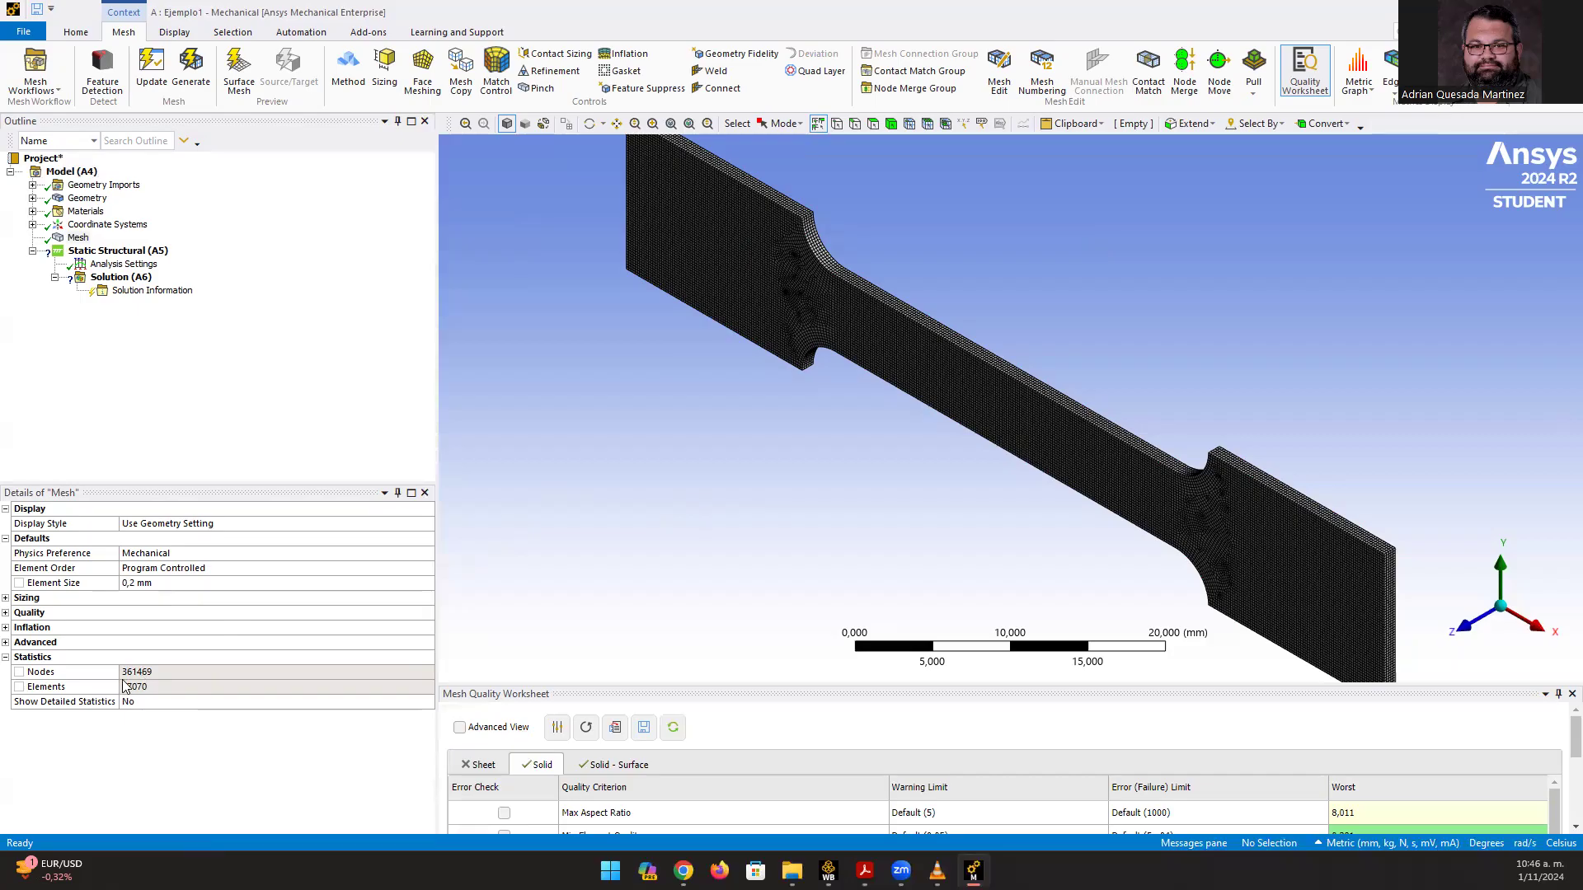
- Set the mesh element size to 0,5 mm
left_click(167, 583)
key("Return")
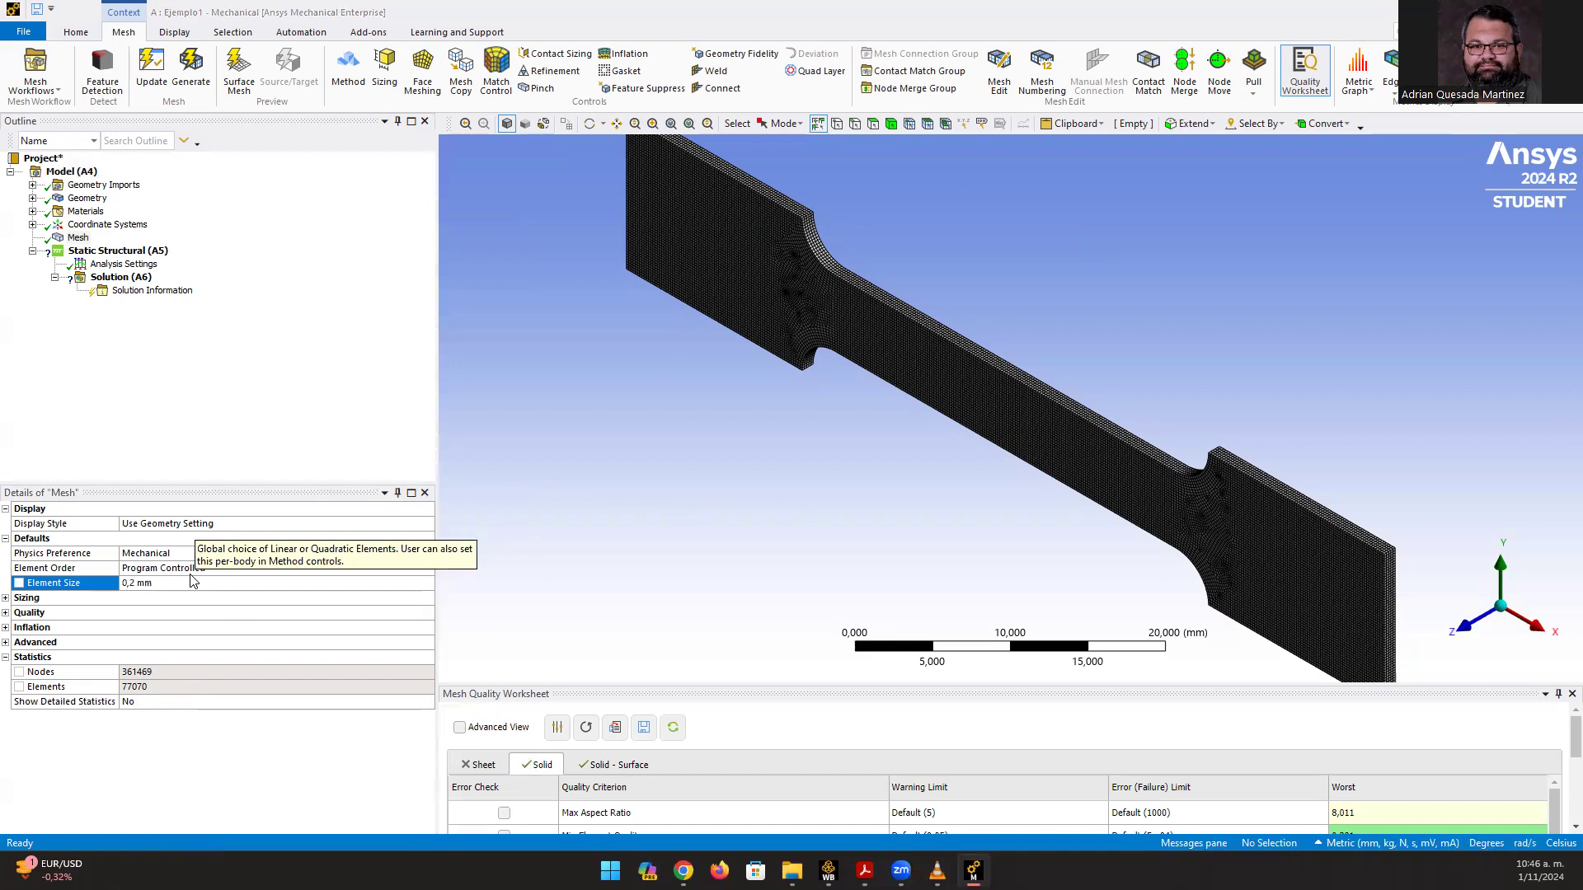
left_click(196, 583)
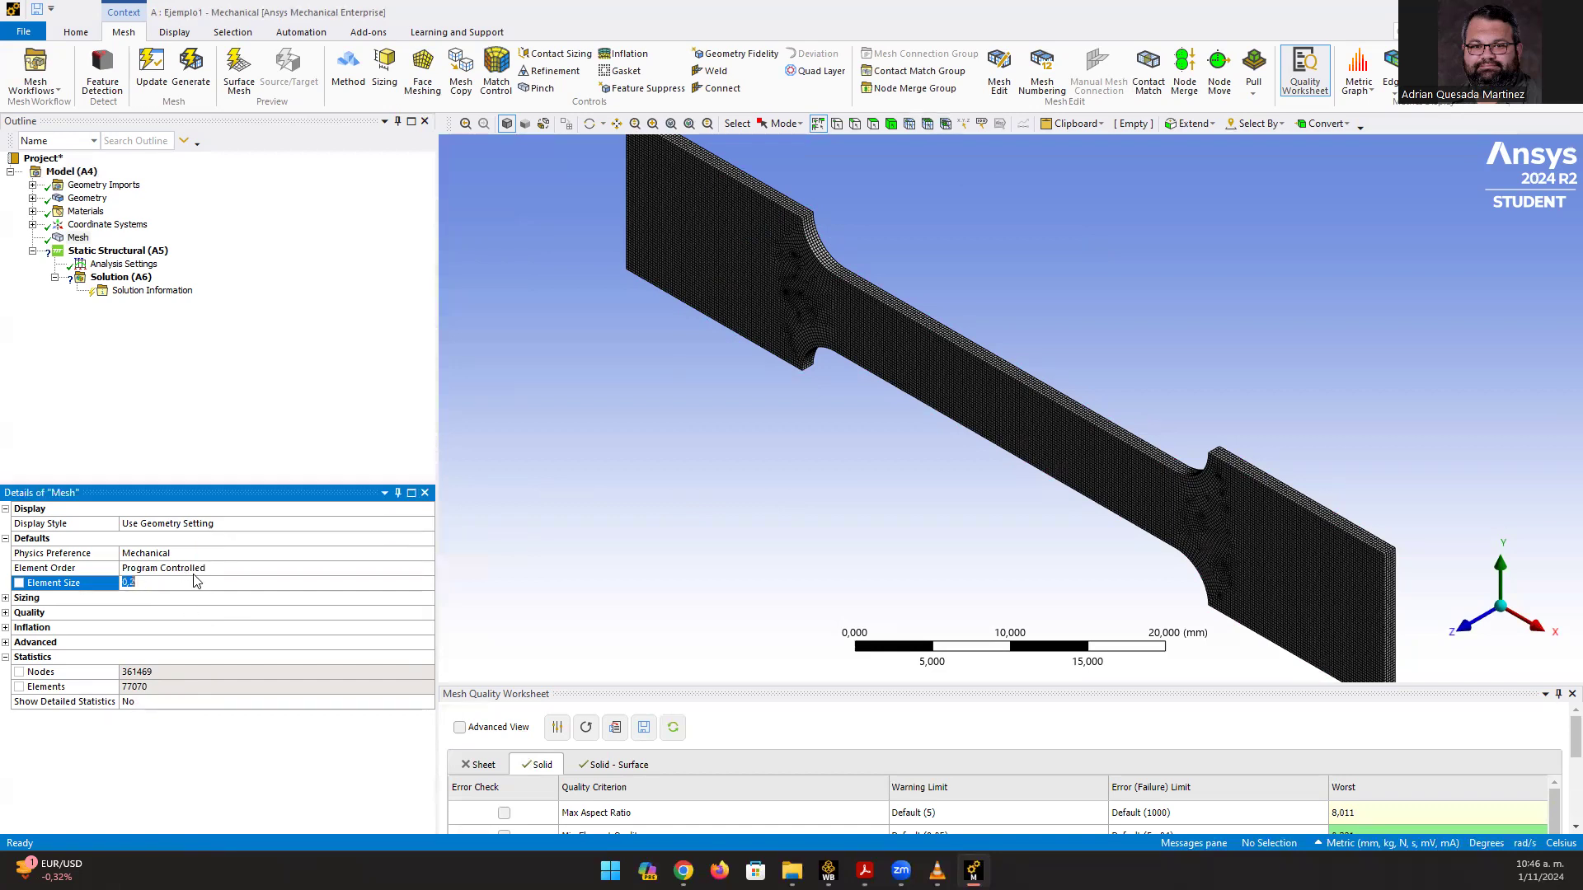
key("Right")
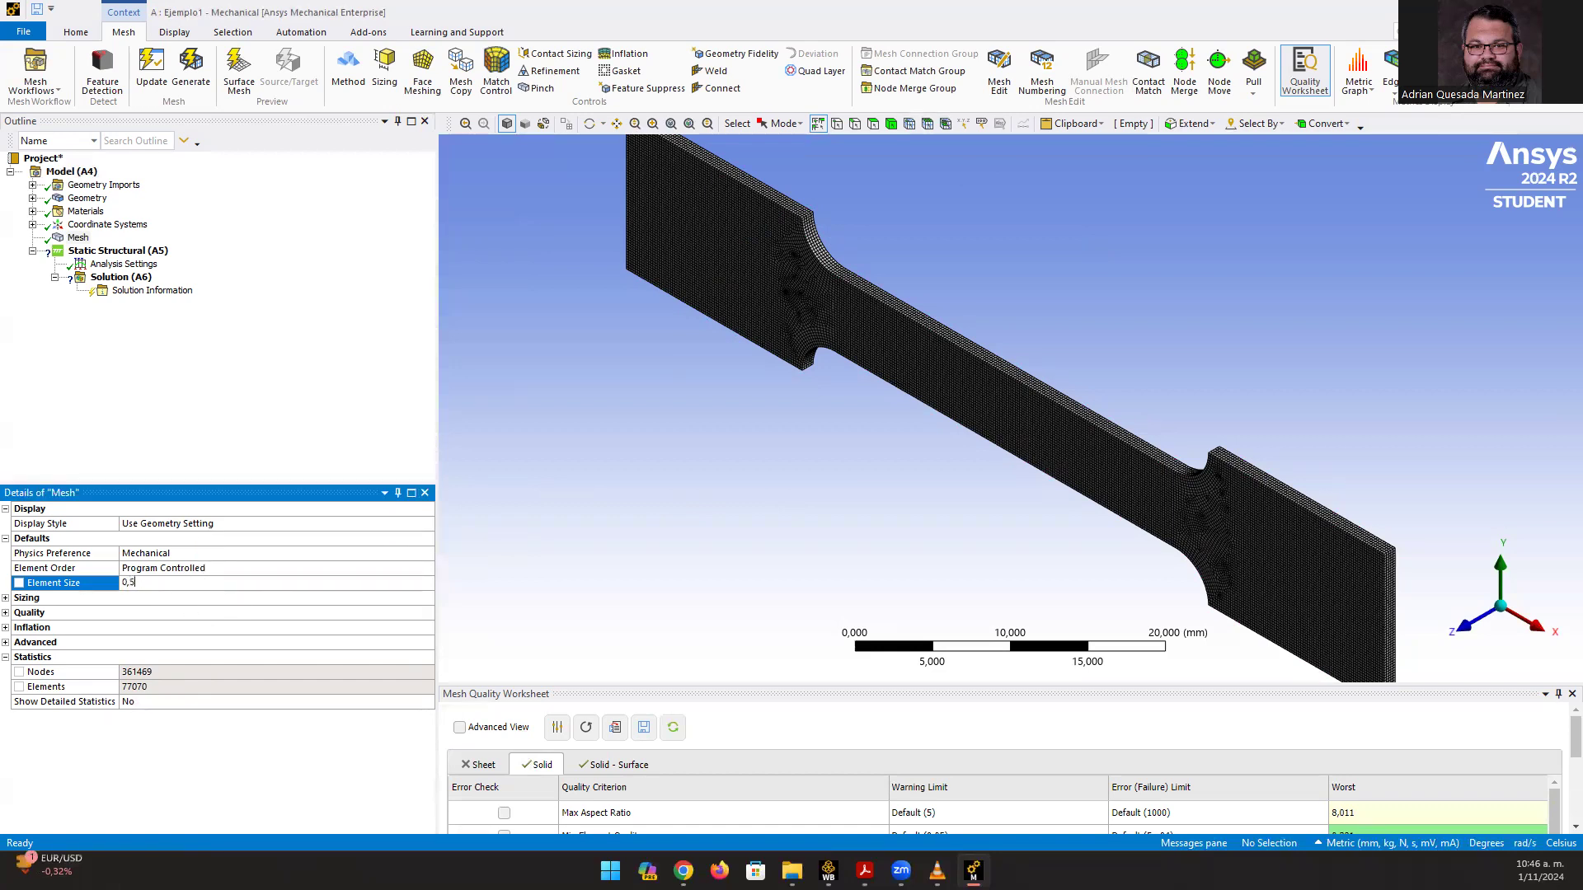
type("5")
key("Return")
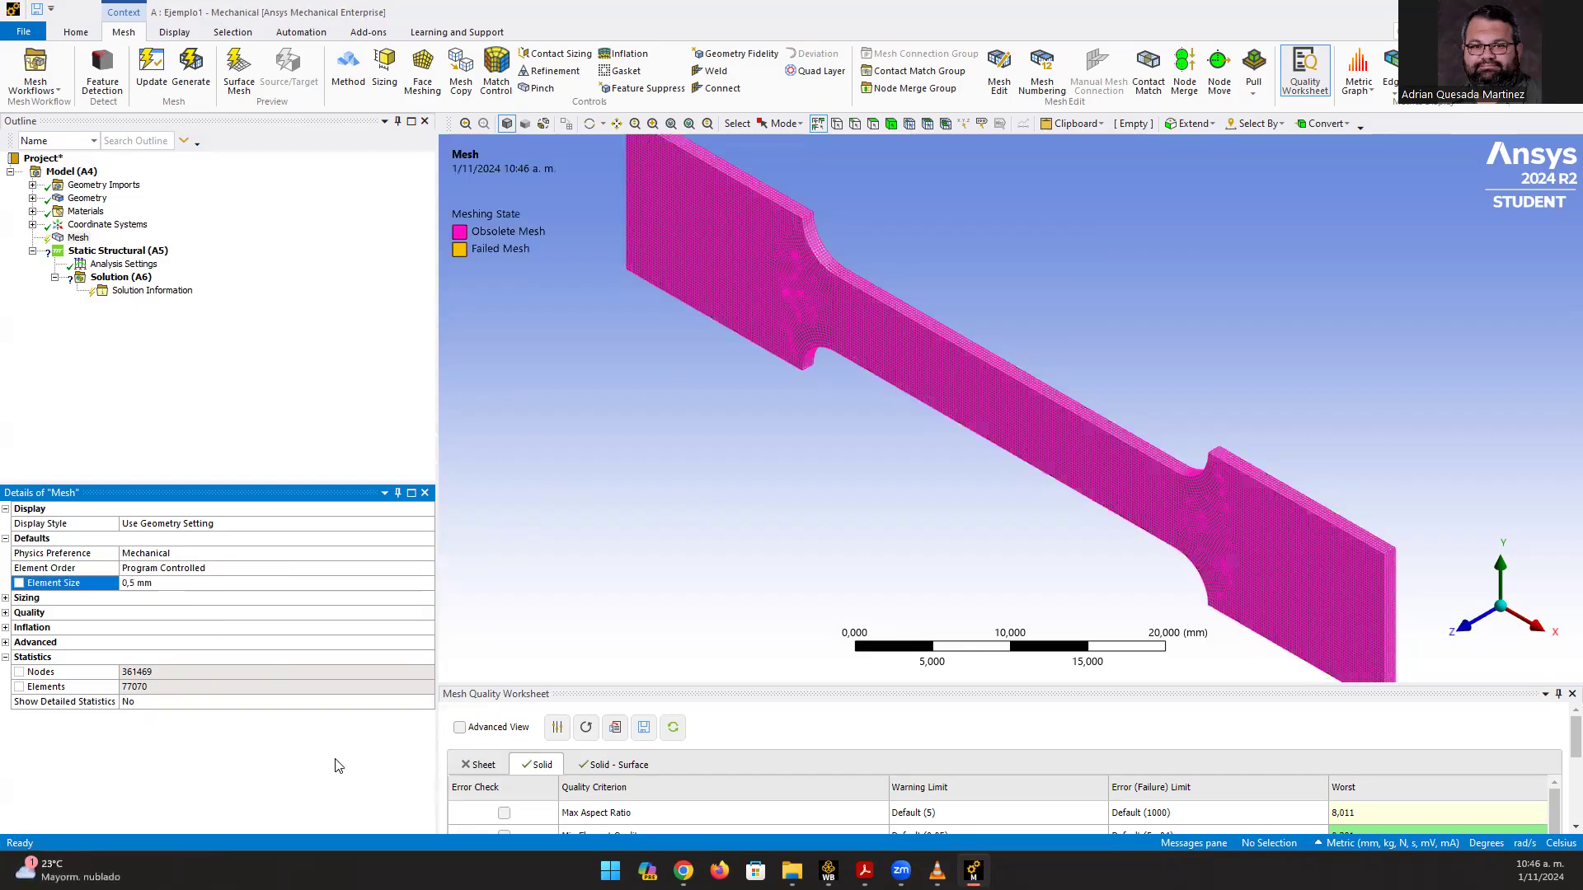
- Coarsen the specimen's mesh to an element size of 1 mm and regenerate it
left_click(186, 585)
type("1")
key("Return")
left_click(191, 81)
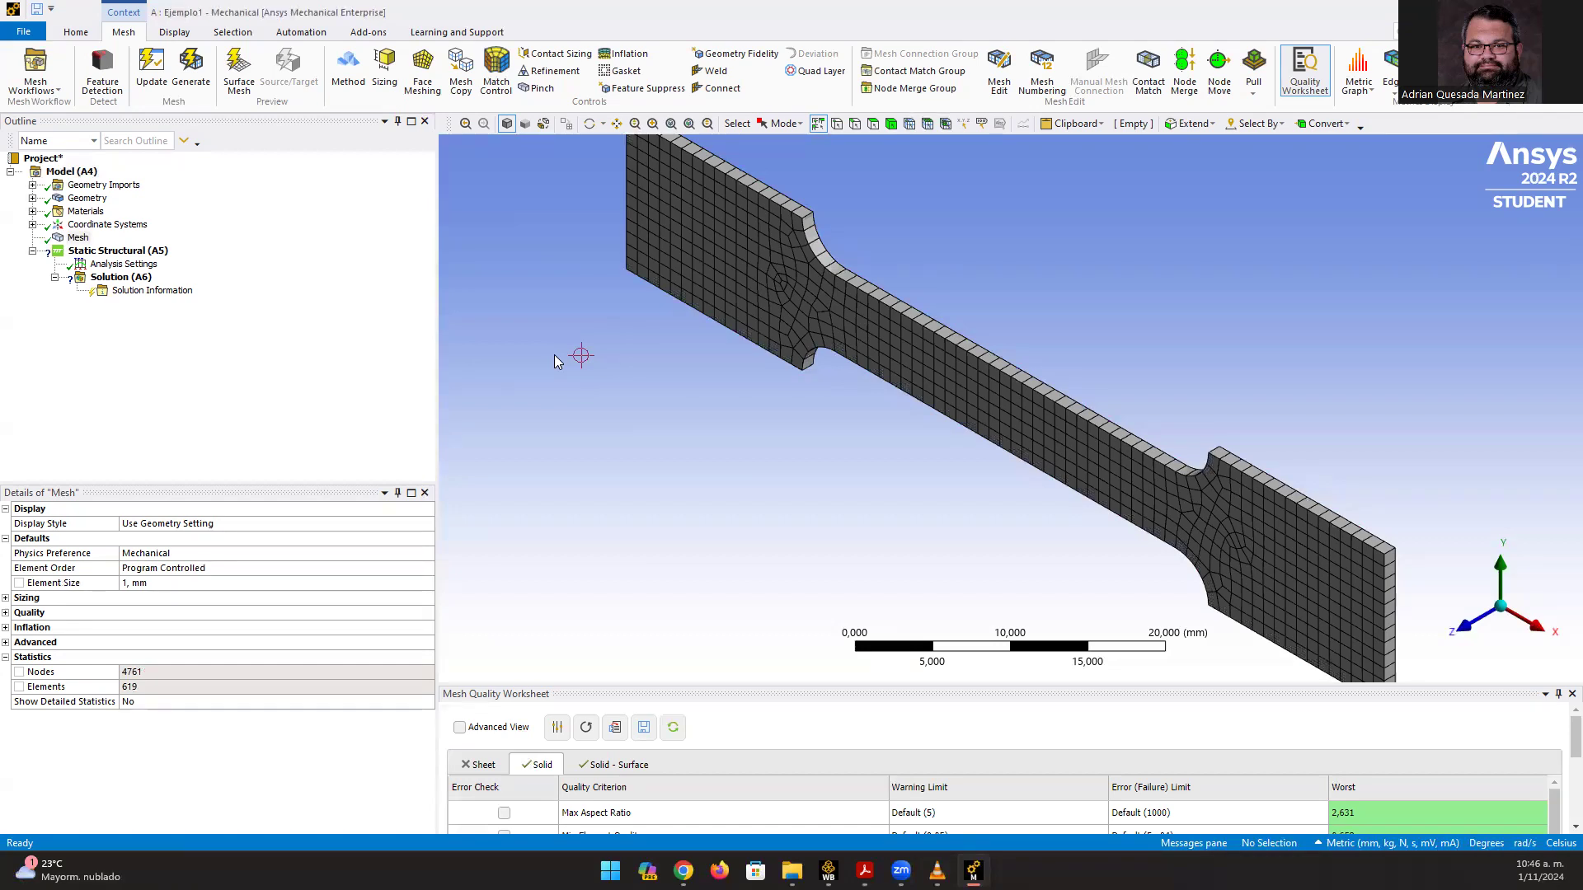
scroll(554, 354, "down", 3)
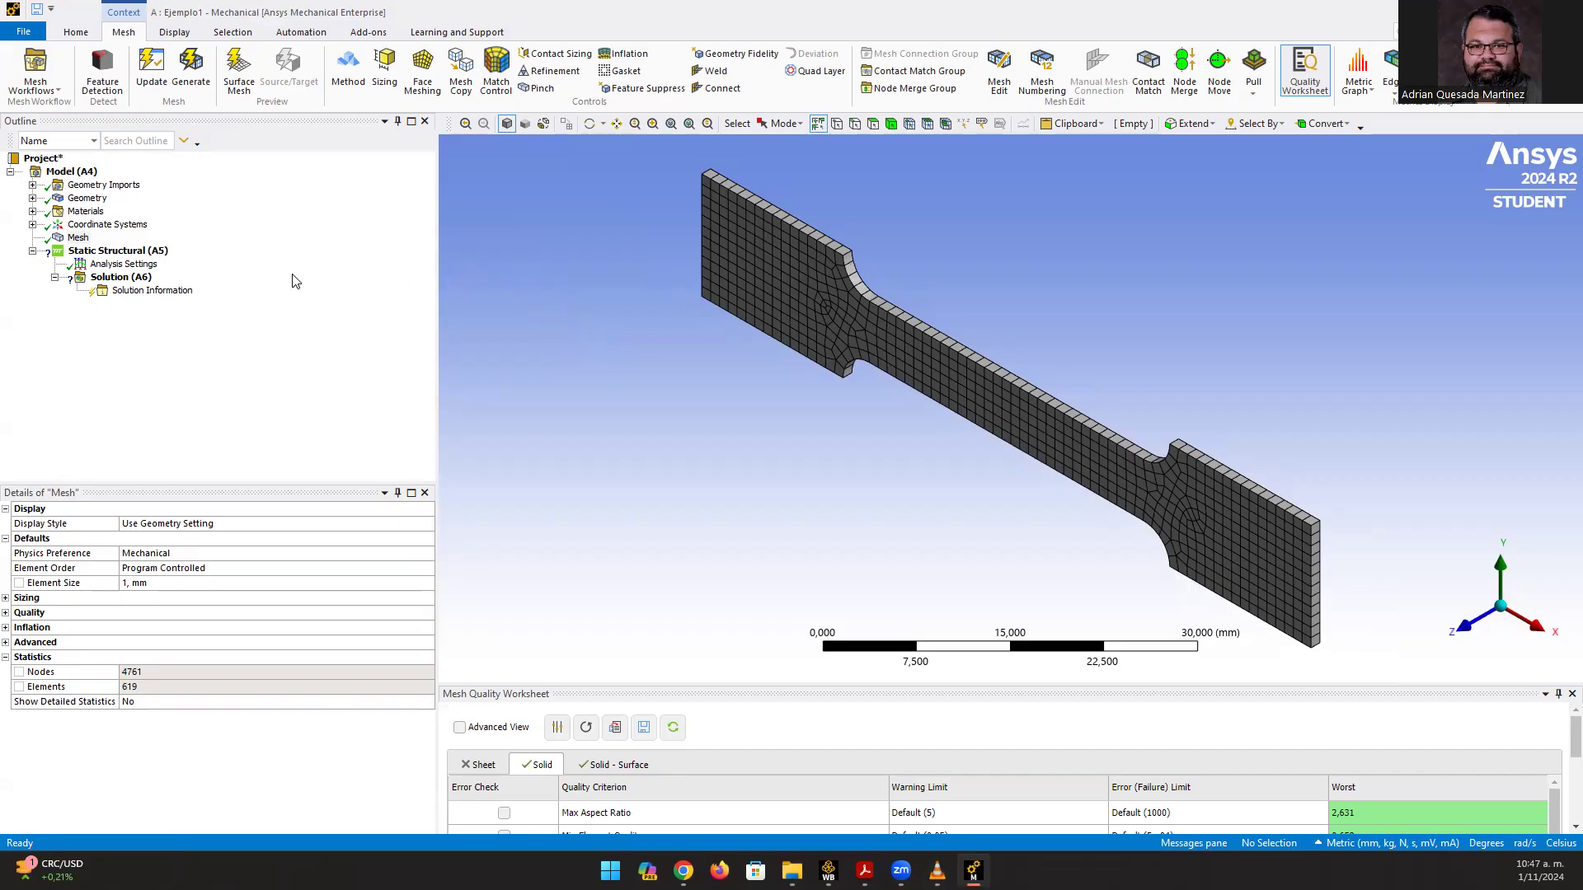
- Add a Fixed Support to the static structural analysis and scope it to the specimen's end face on the negative X side
left_click(146, 253)
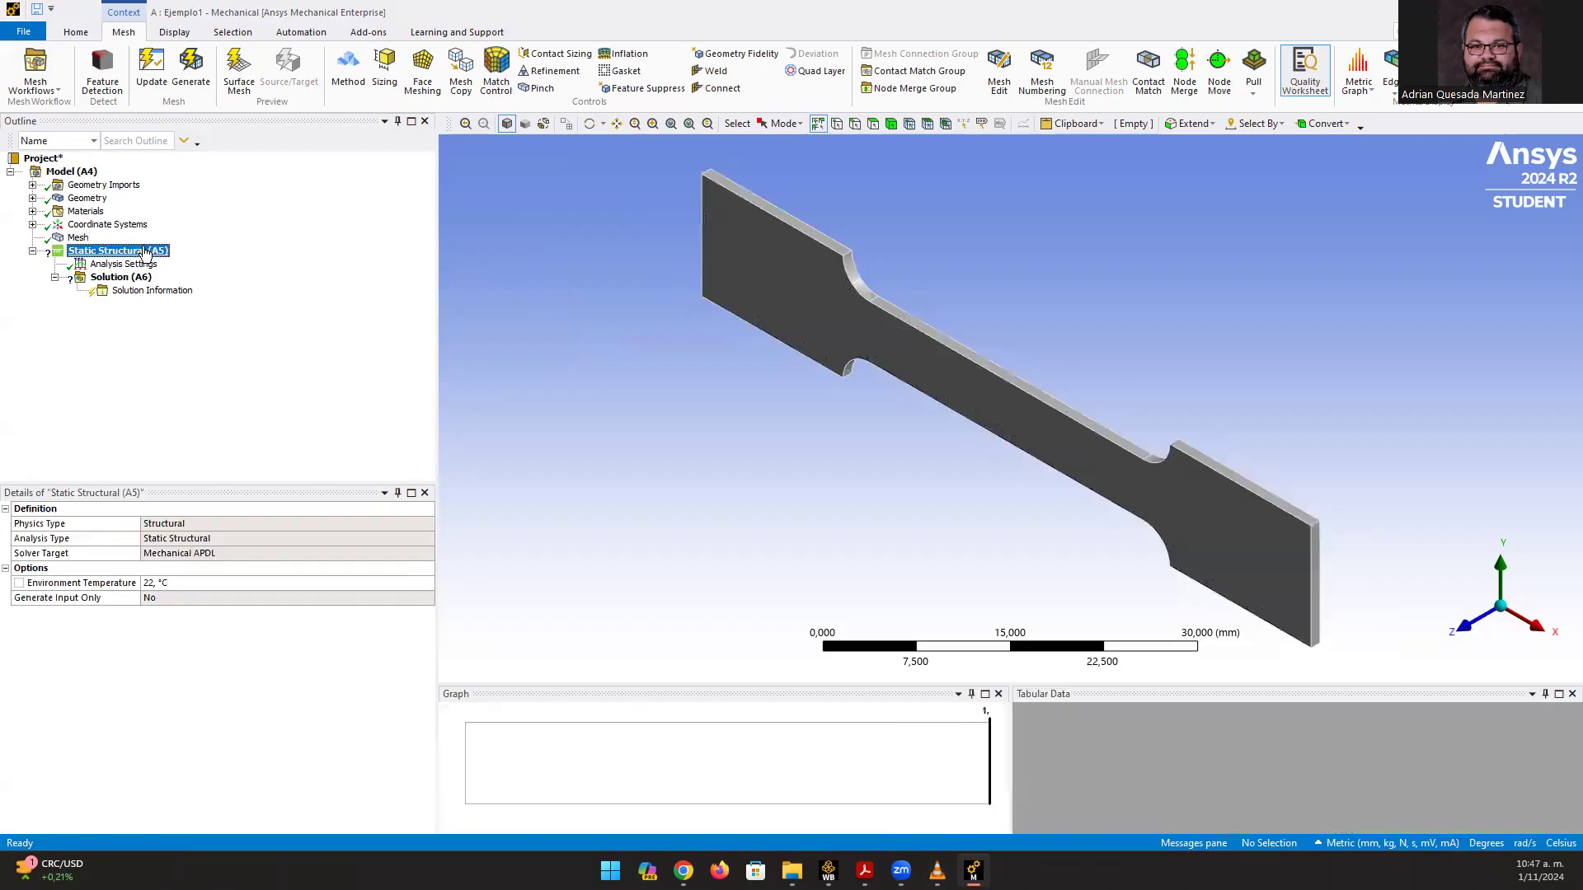
right_click(147, 250)
mouse_move(252, 262)
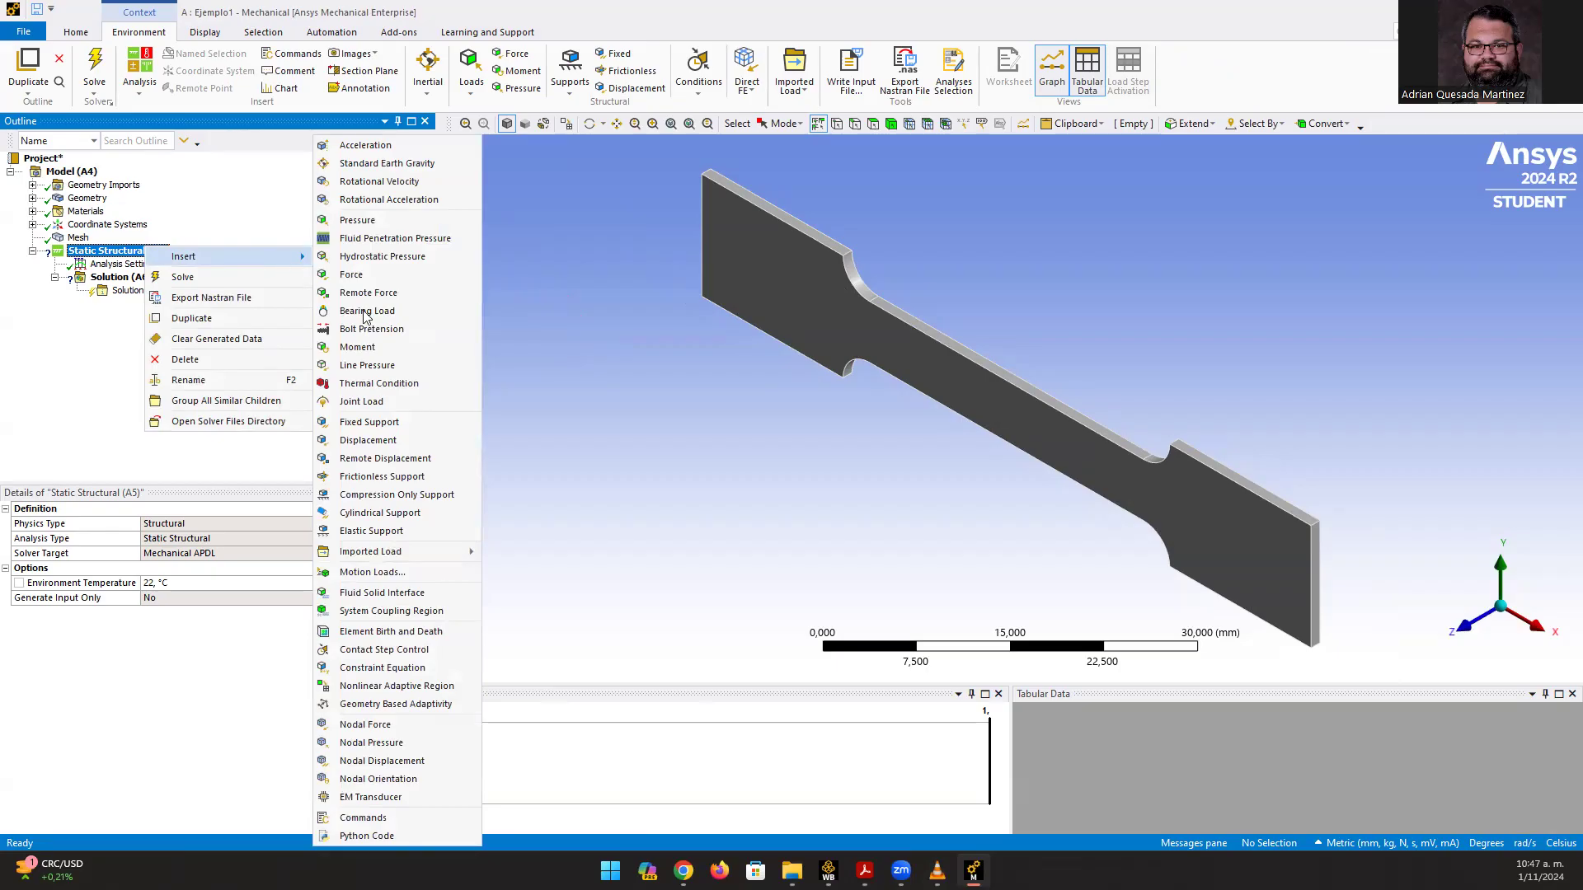
left_click(379, 424)
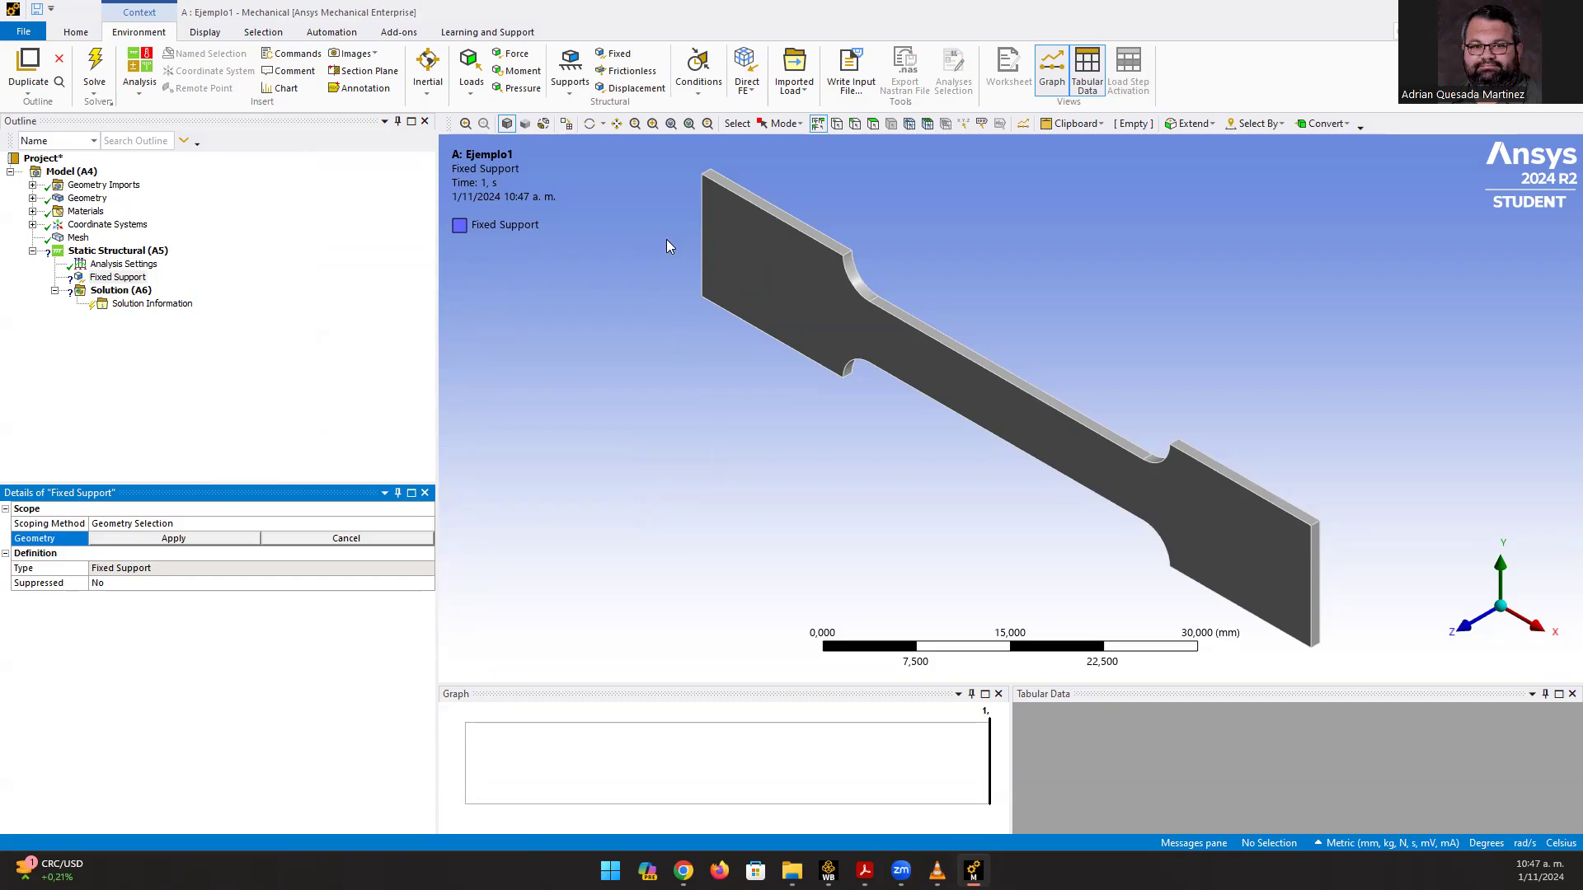
middle_click_drag(646, 220, 701, 307)
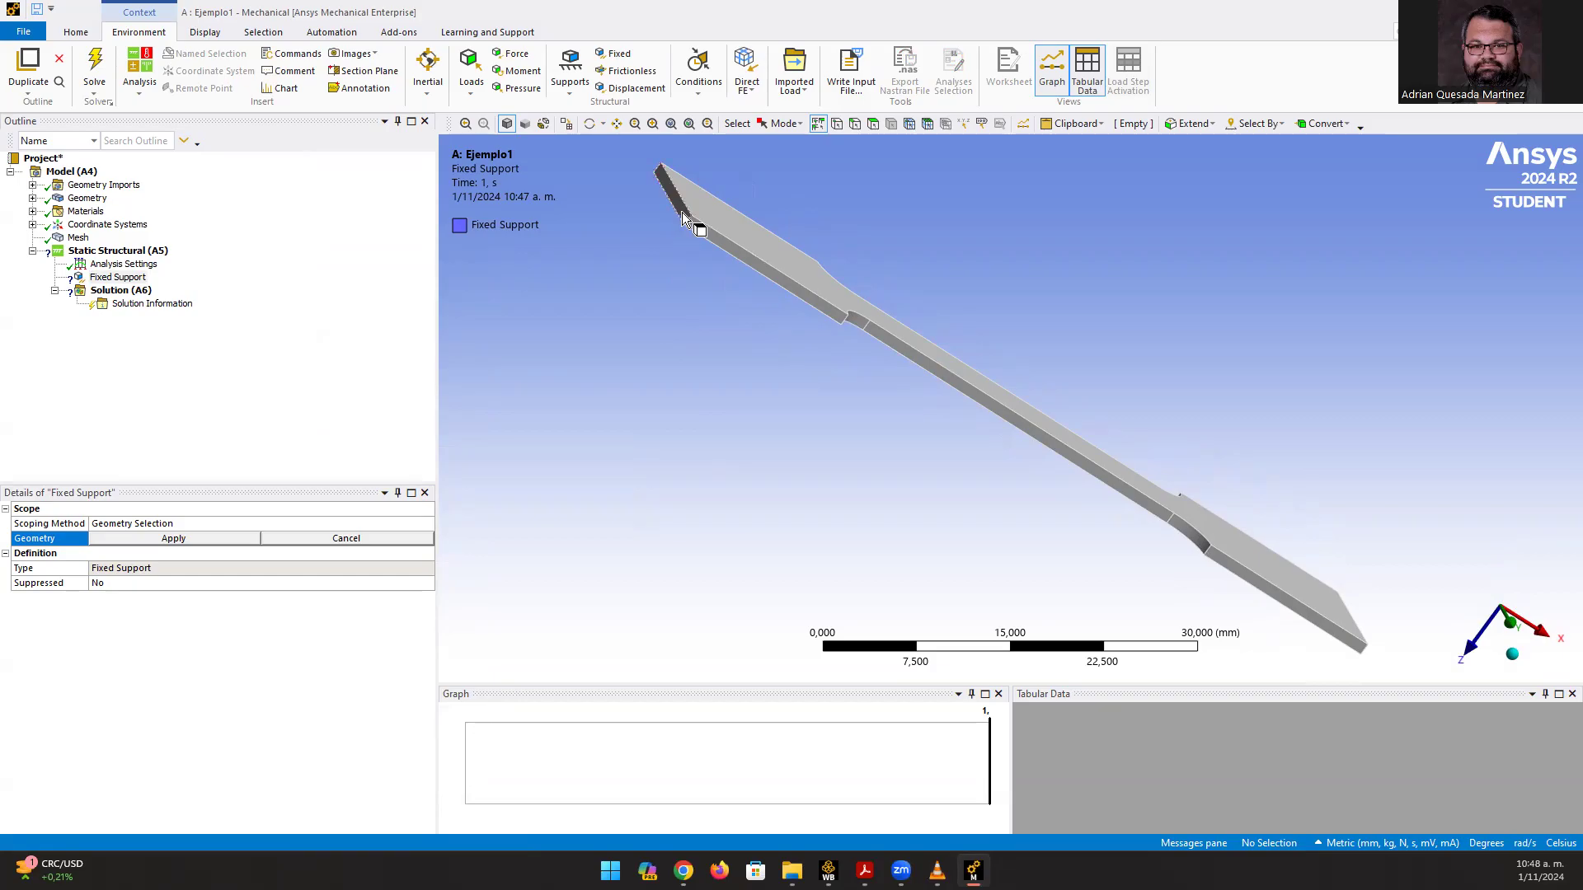
left_click(873, 126)
left_click(683, 216)
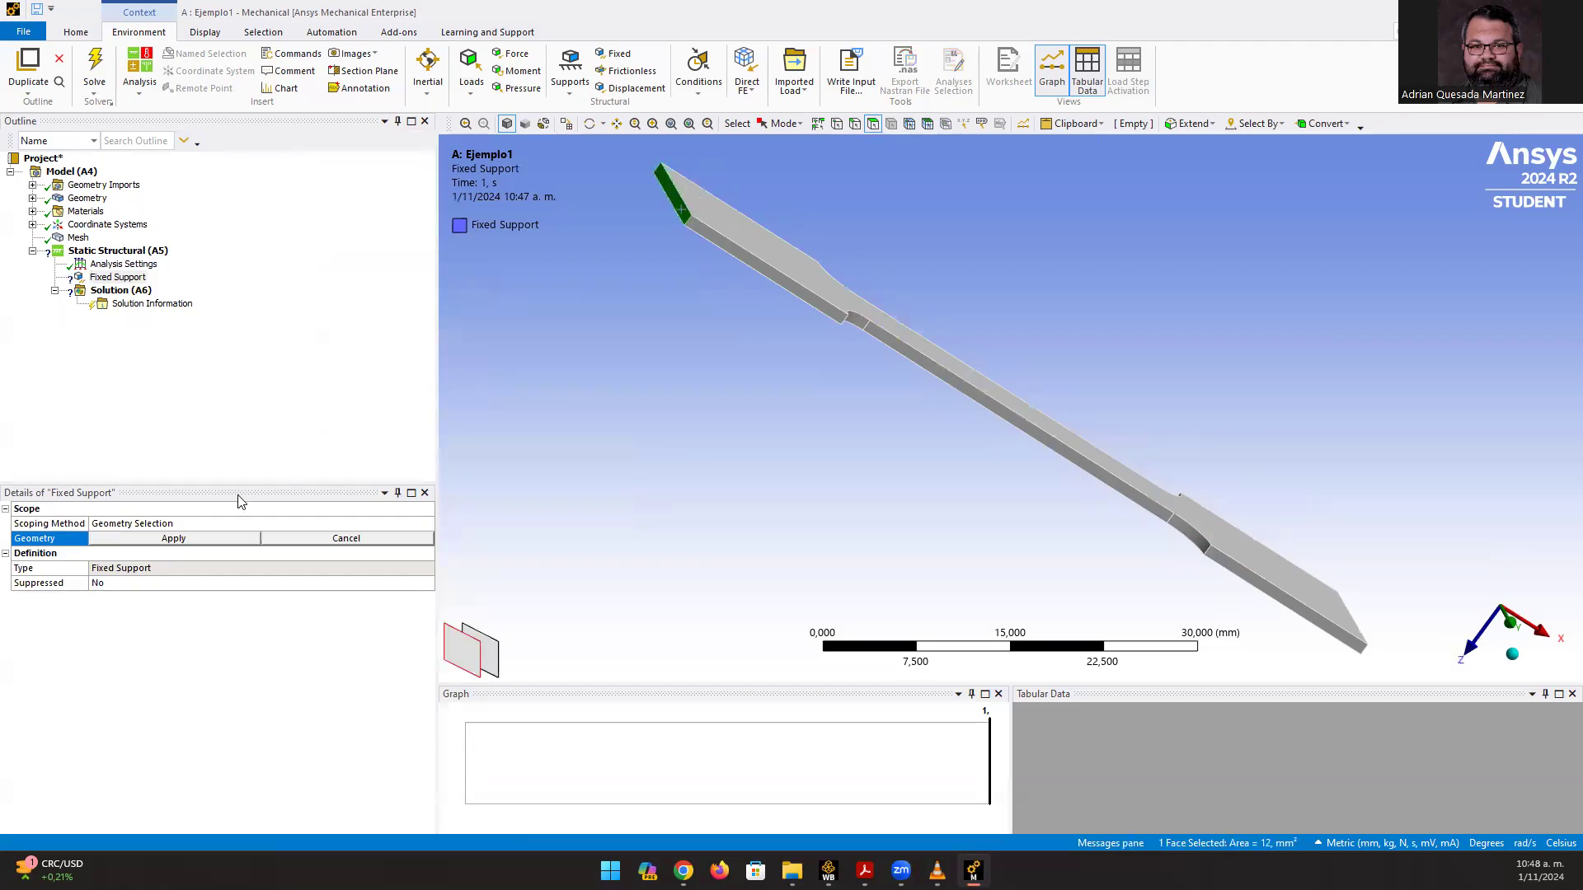
left_click(231, 545)
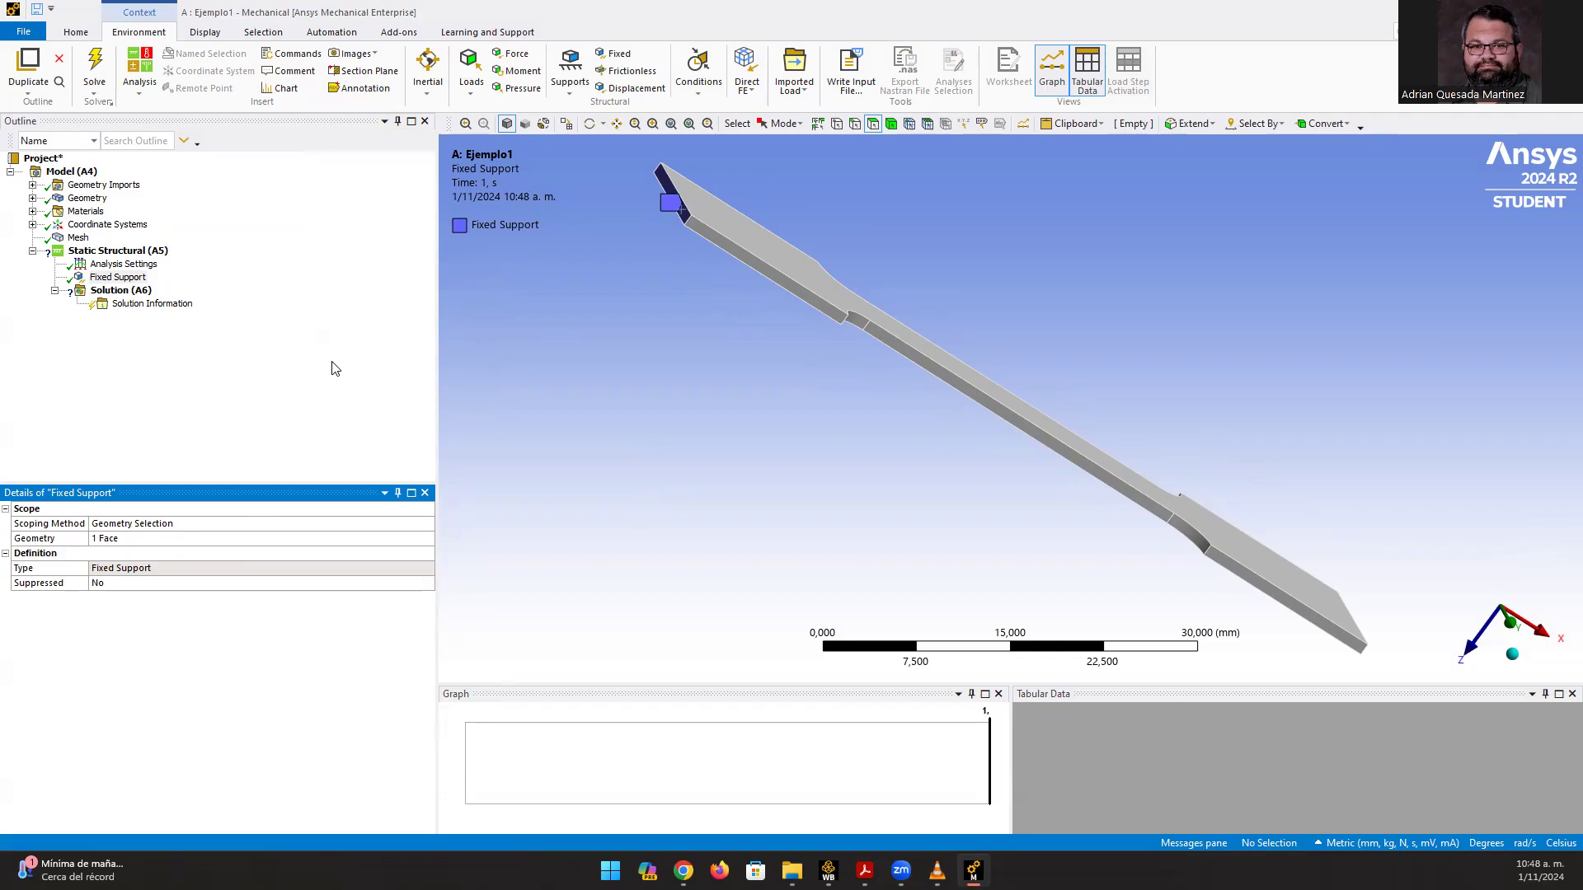
- Add a Displacement to the static structural analysis and scope it to the specimen's end face on the positive X side
middle_click_drag(718, 439, 774, 421)
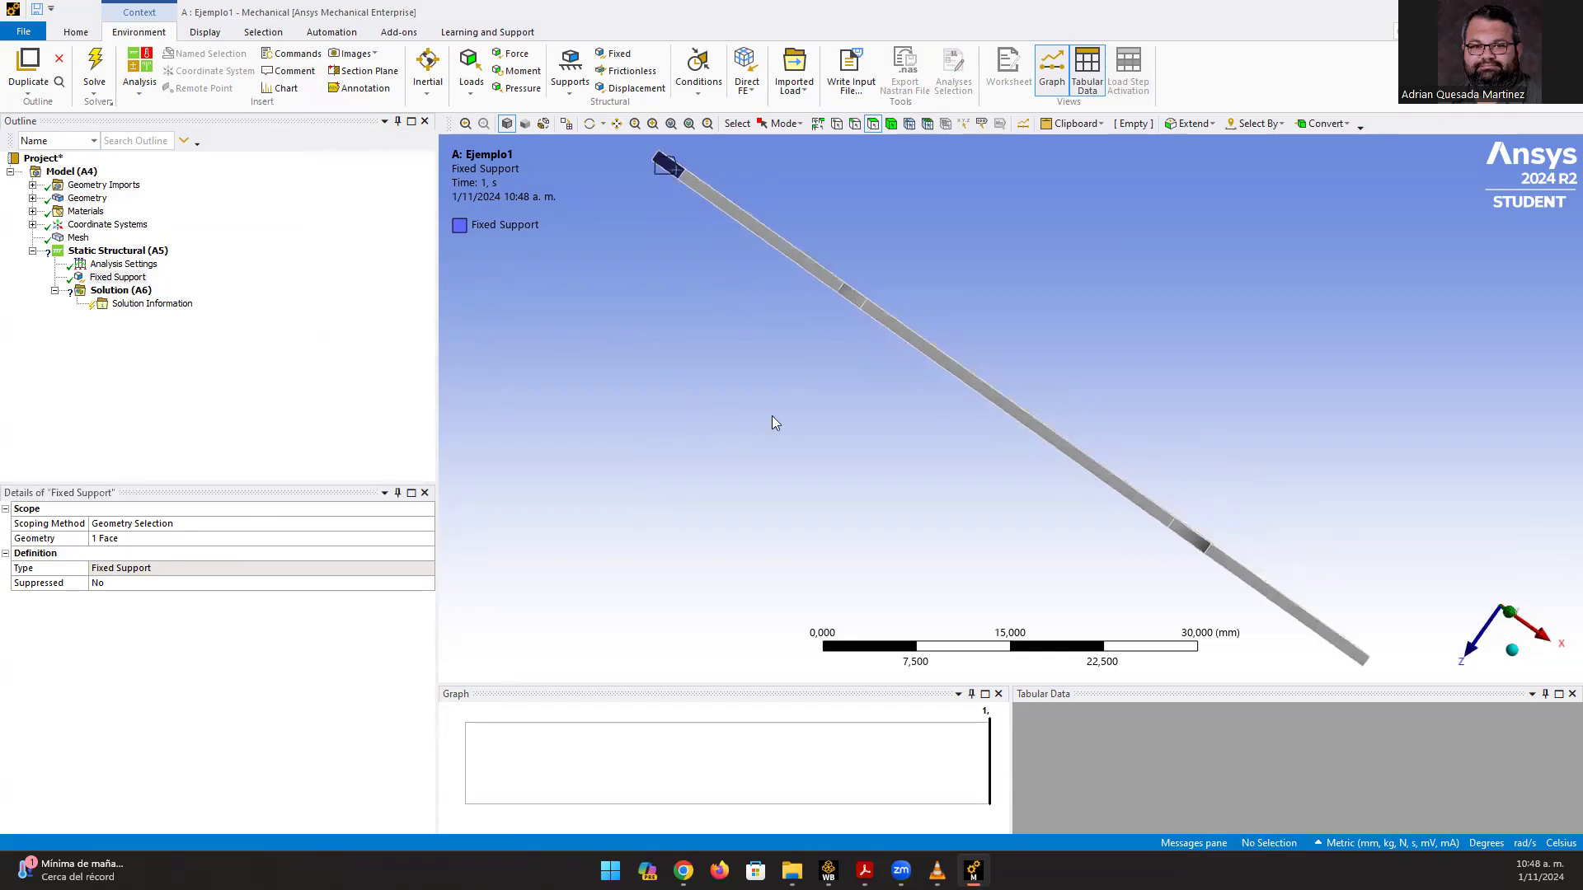
left_click(1511, 654)
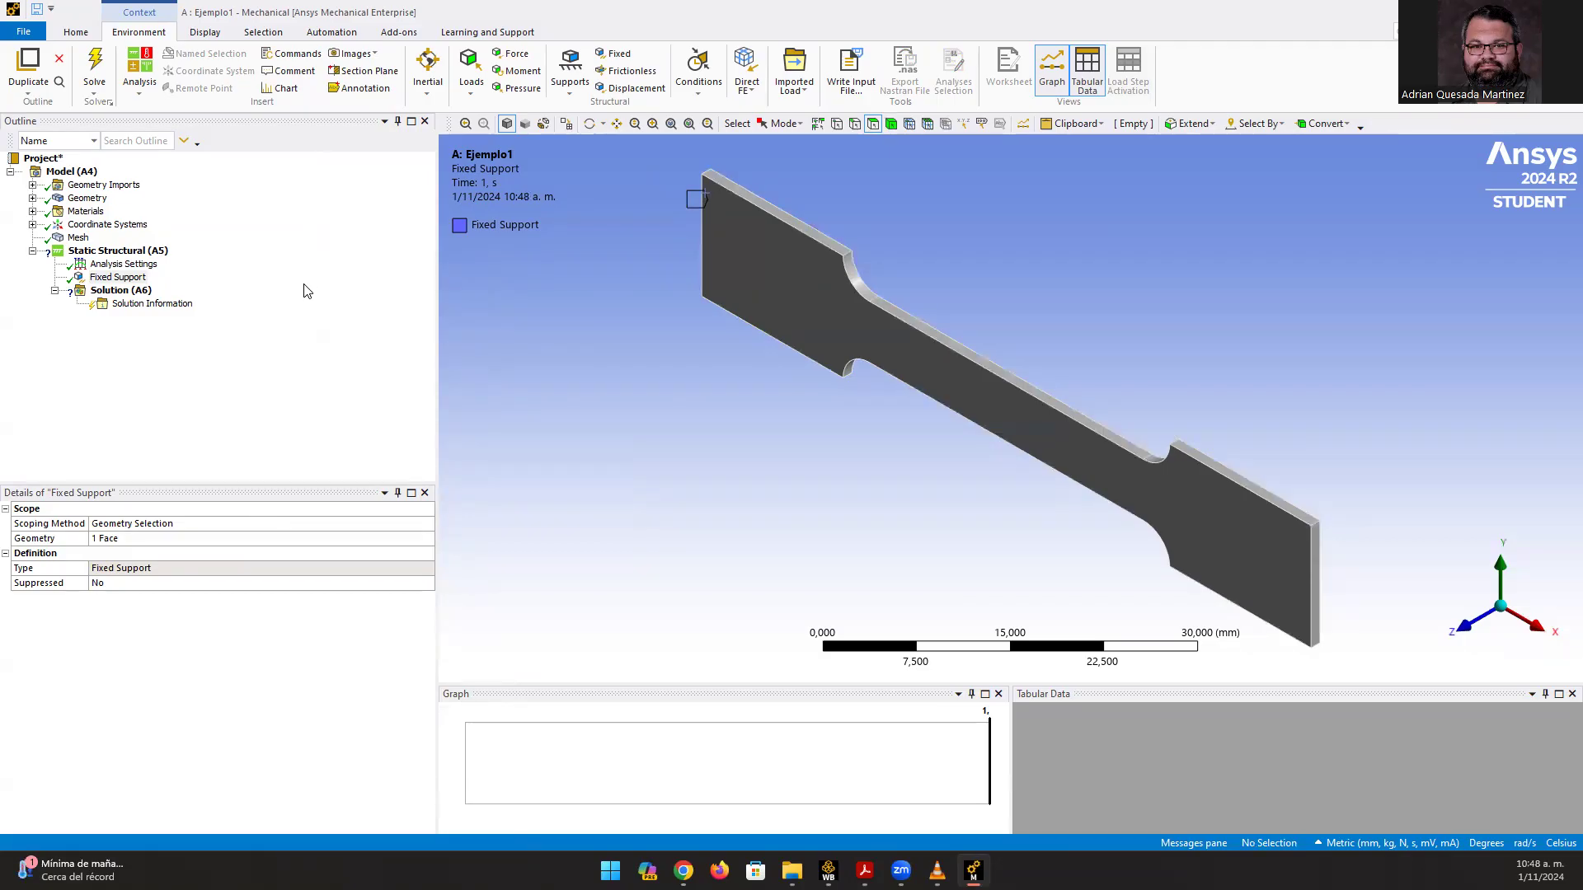
right_click(151, 251)
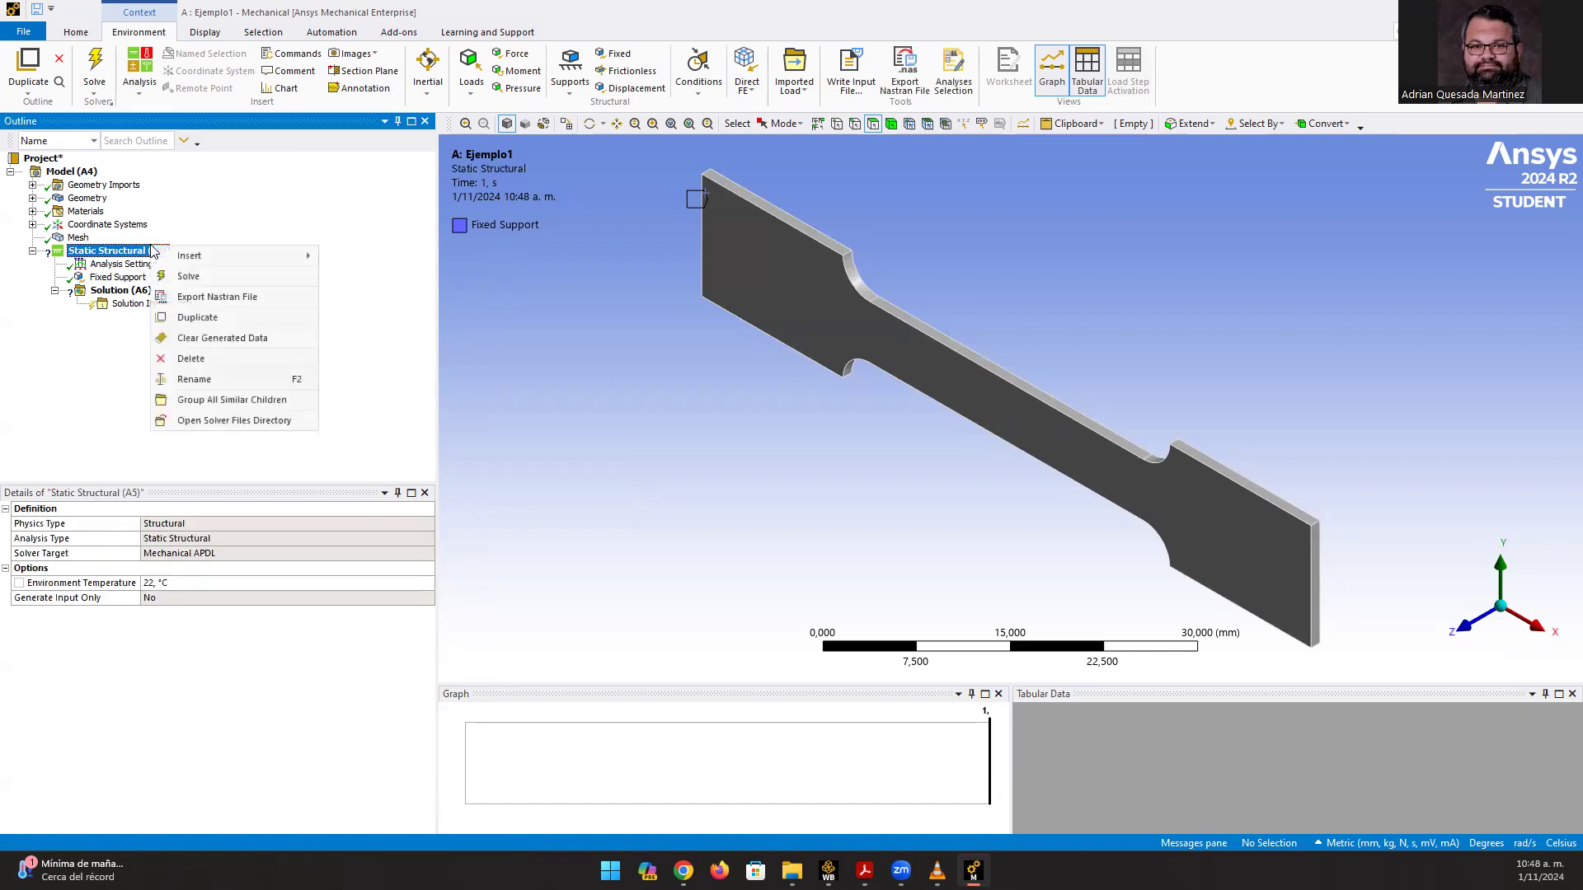
mouse_move(240, 254)
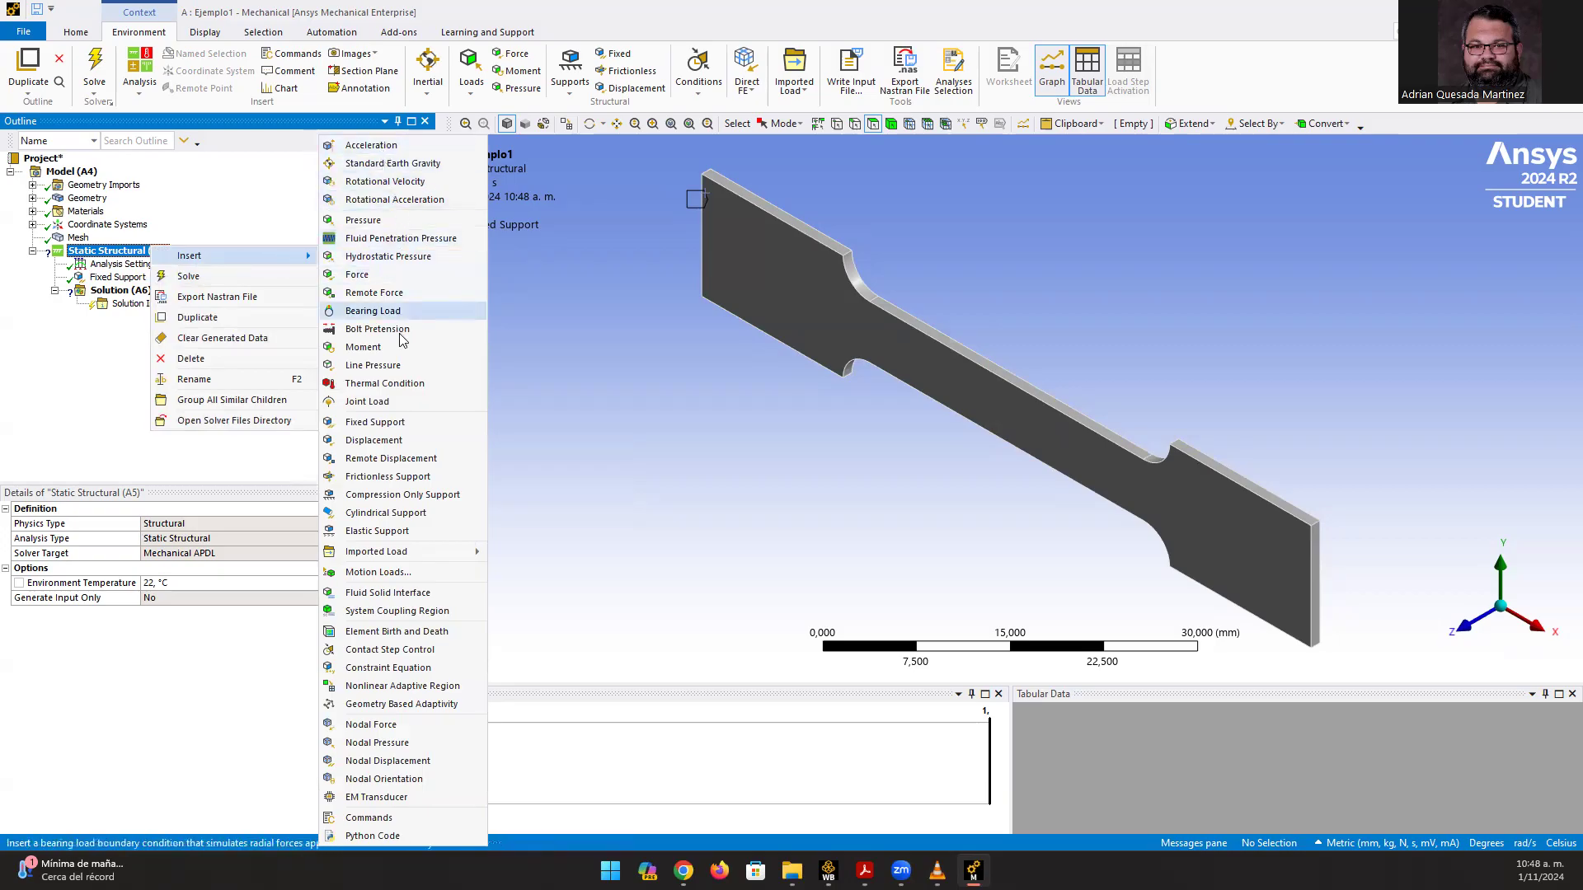
left_click(391, 445)
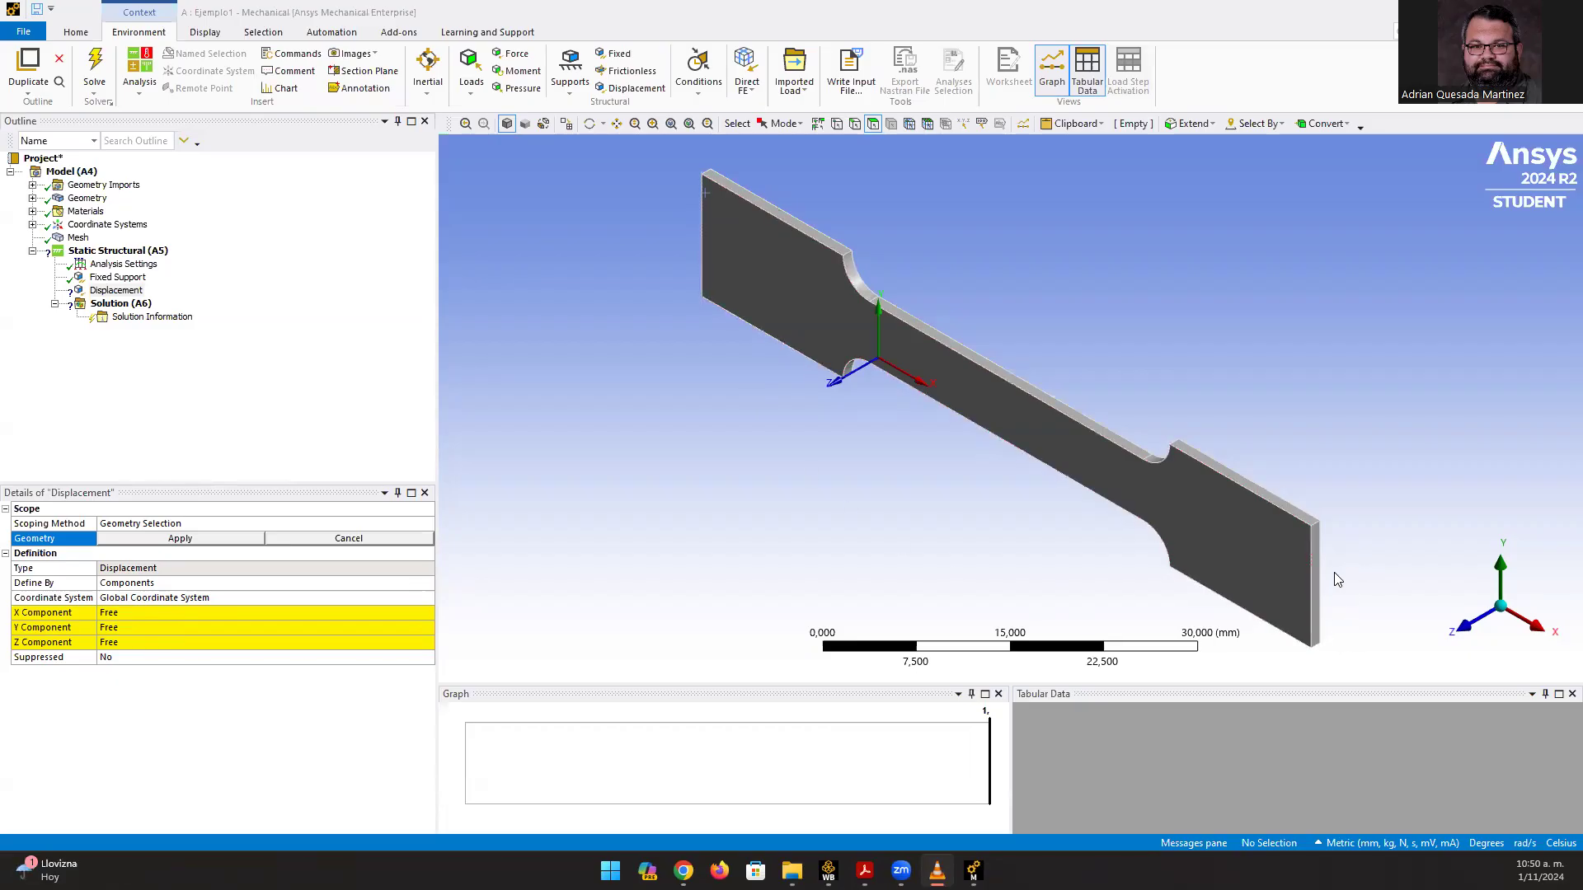
left_click(1313, 628)
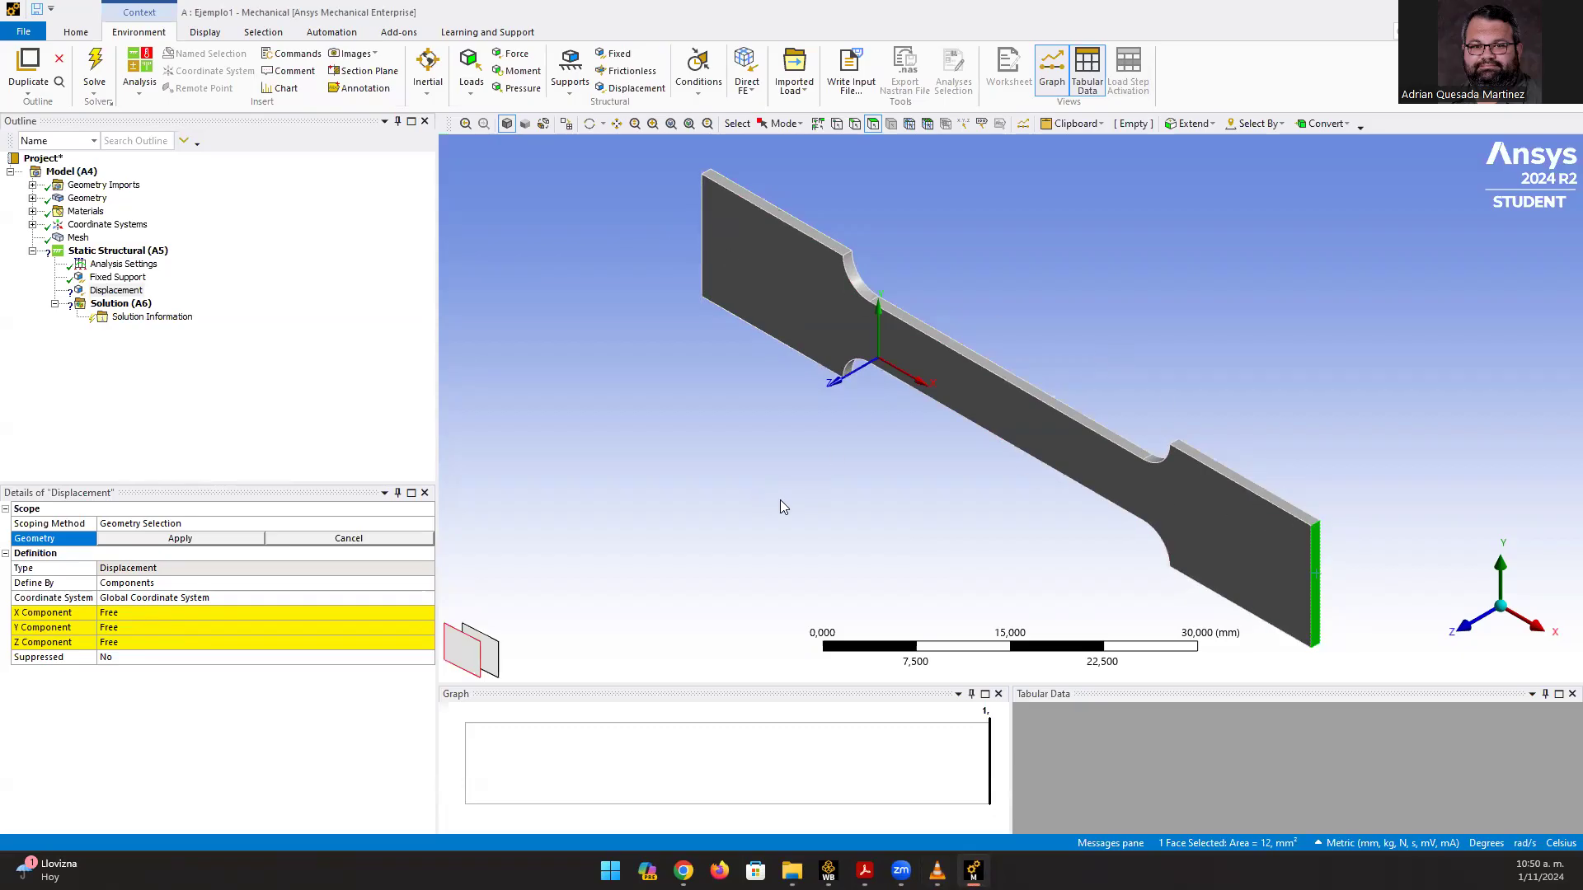
left_click(203, 538)
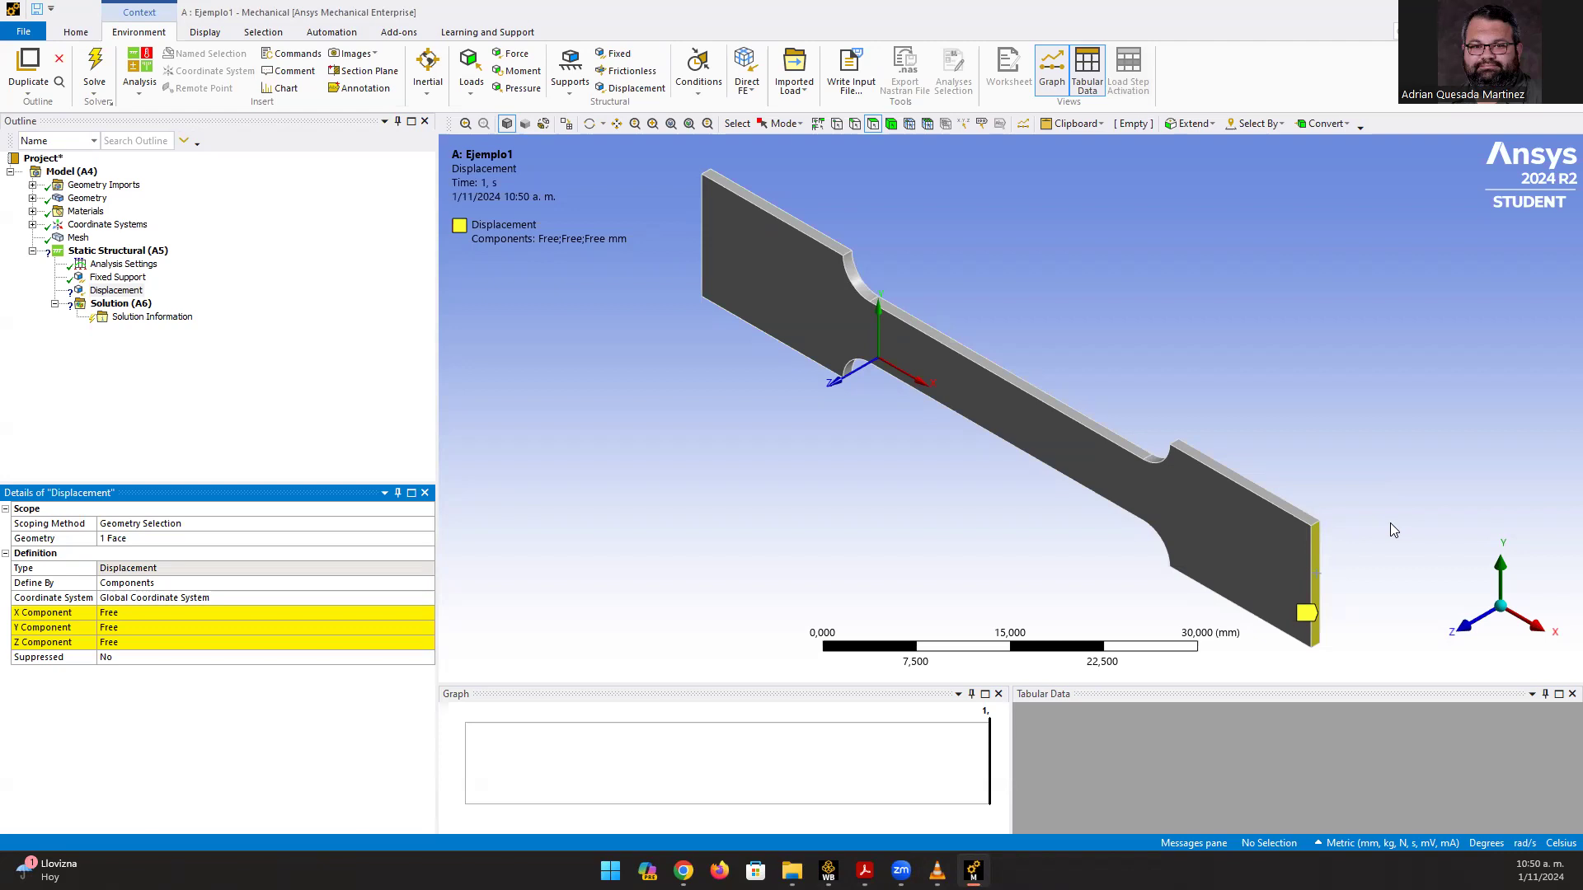
- Define the displacement components as X = 1 mm, Y = 0 mm and Z = 0 mm in the global coordinate system
left_click(1461, 624)
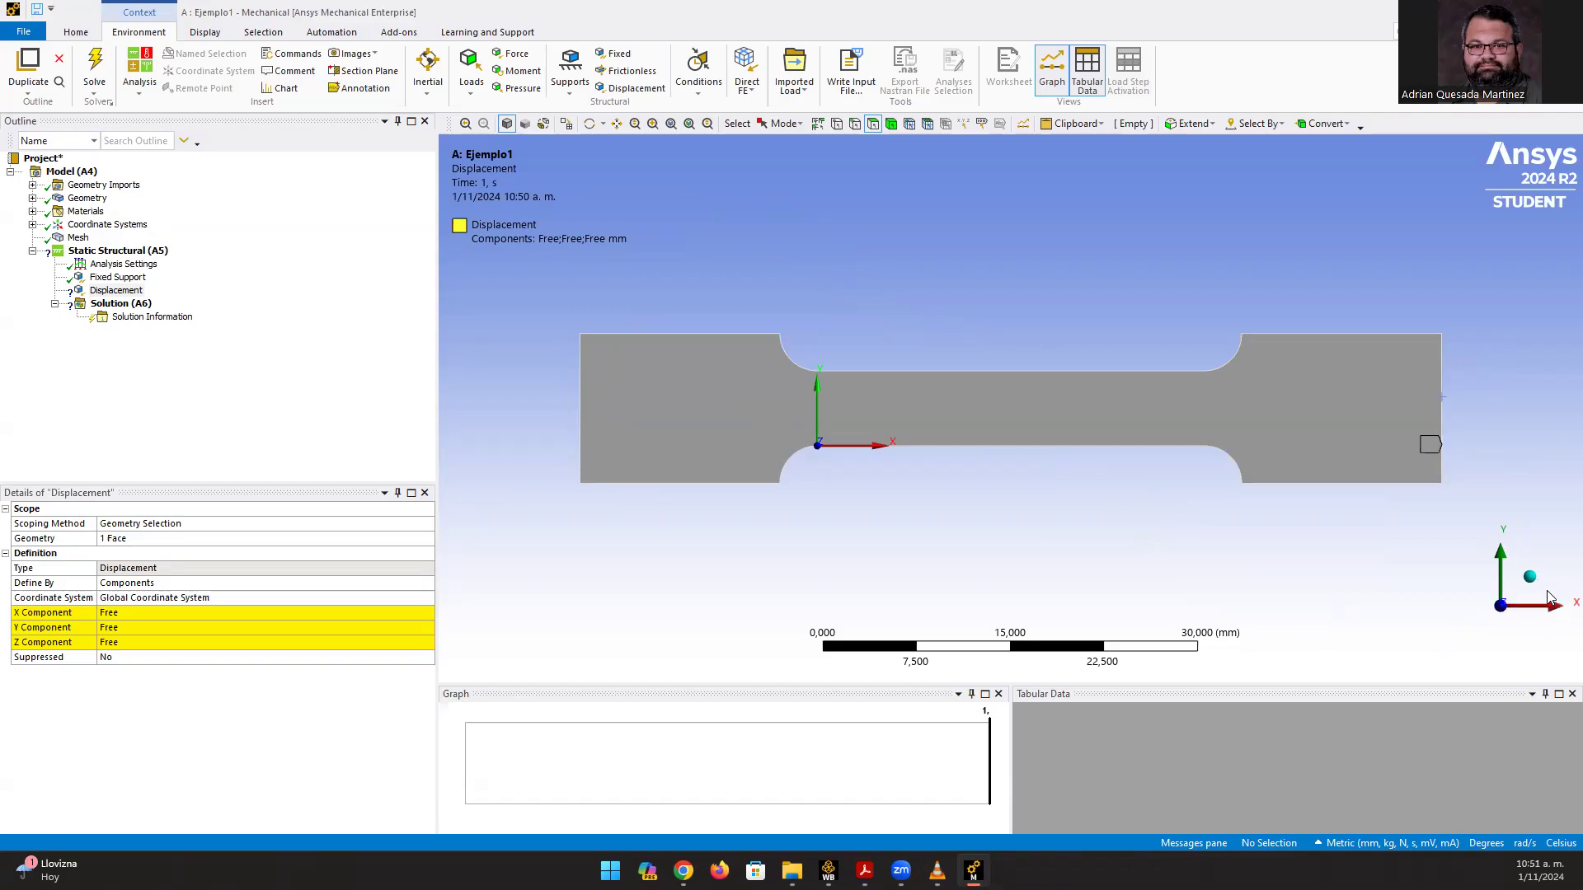
left_click(132, 614)
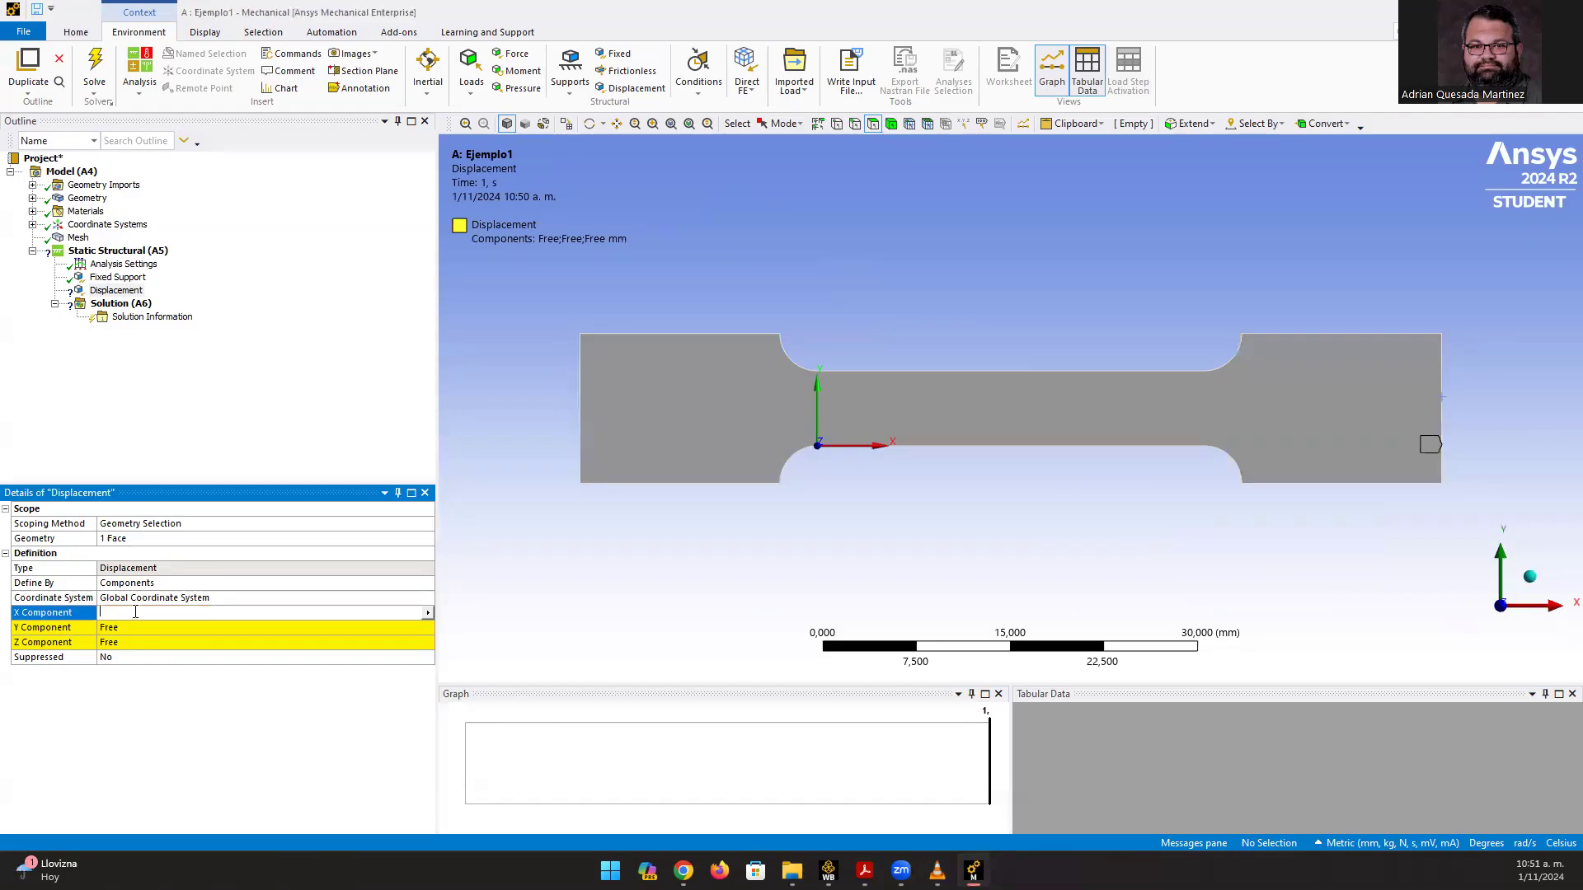
type("1")
key("Return")
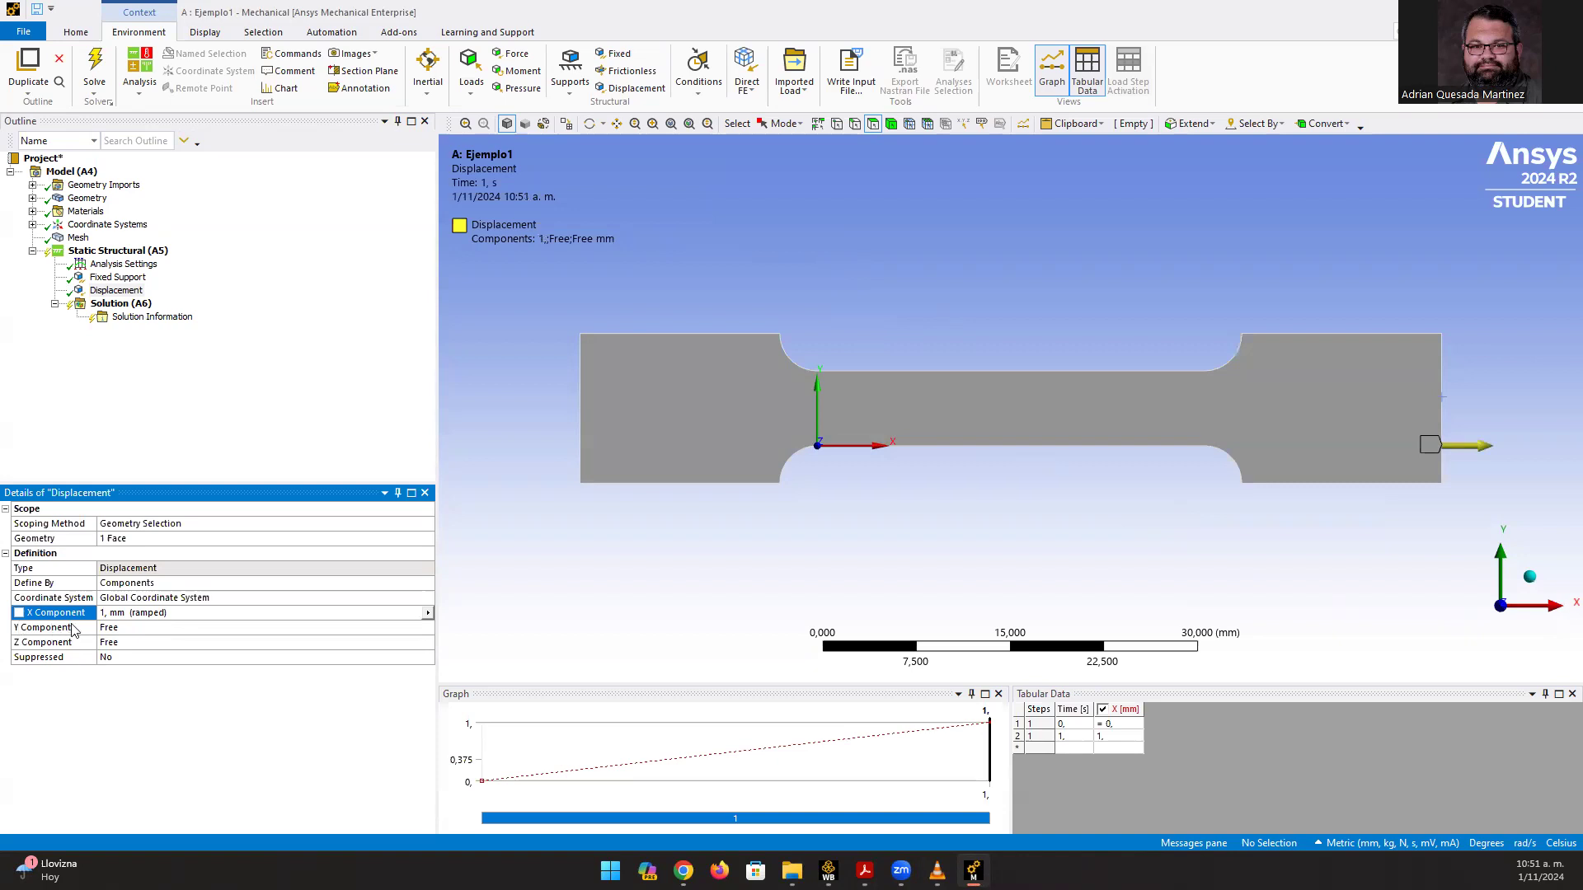
left_click(124, 629)
type("0")
left_click(182, 710)
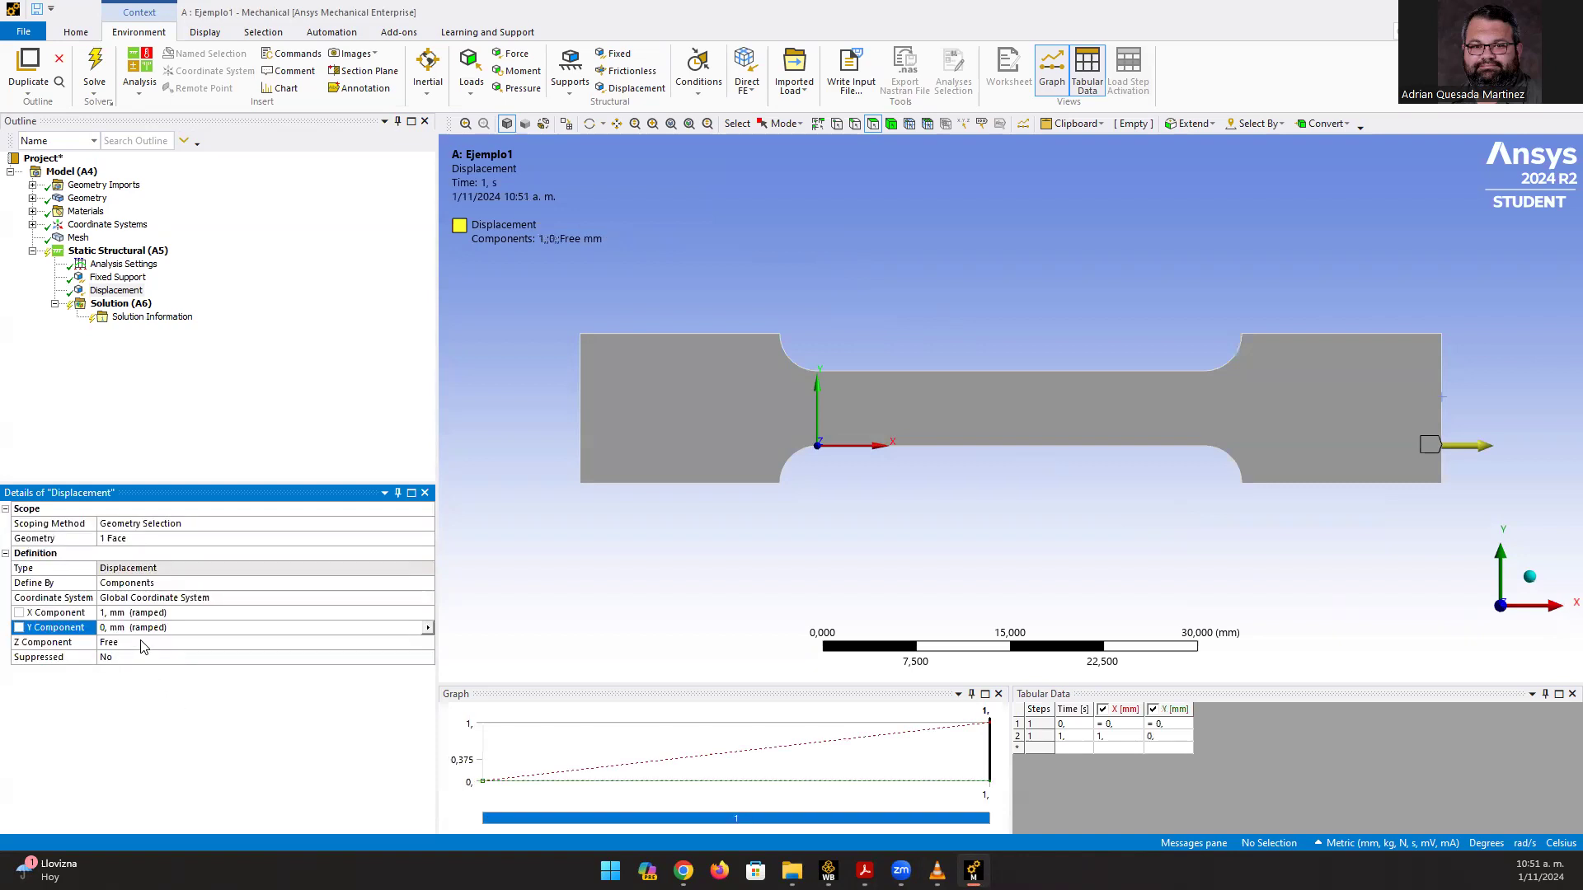
left_click(142, 642)
type("0")
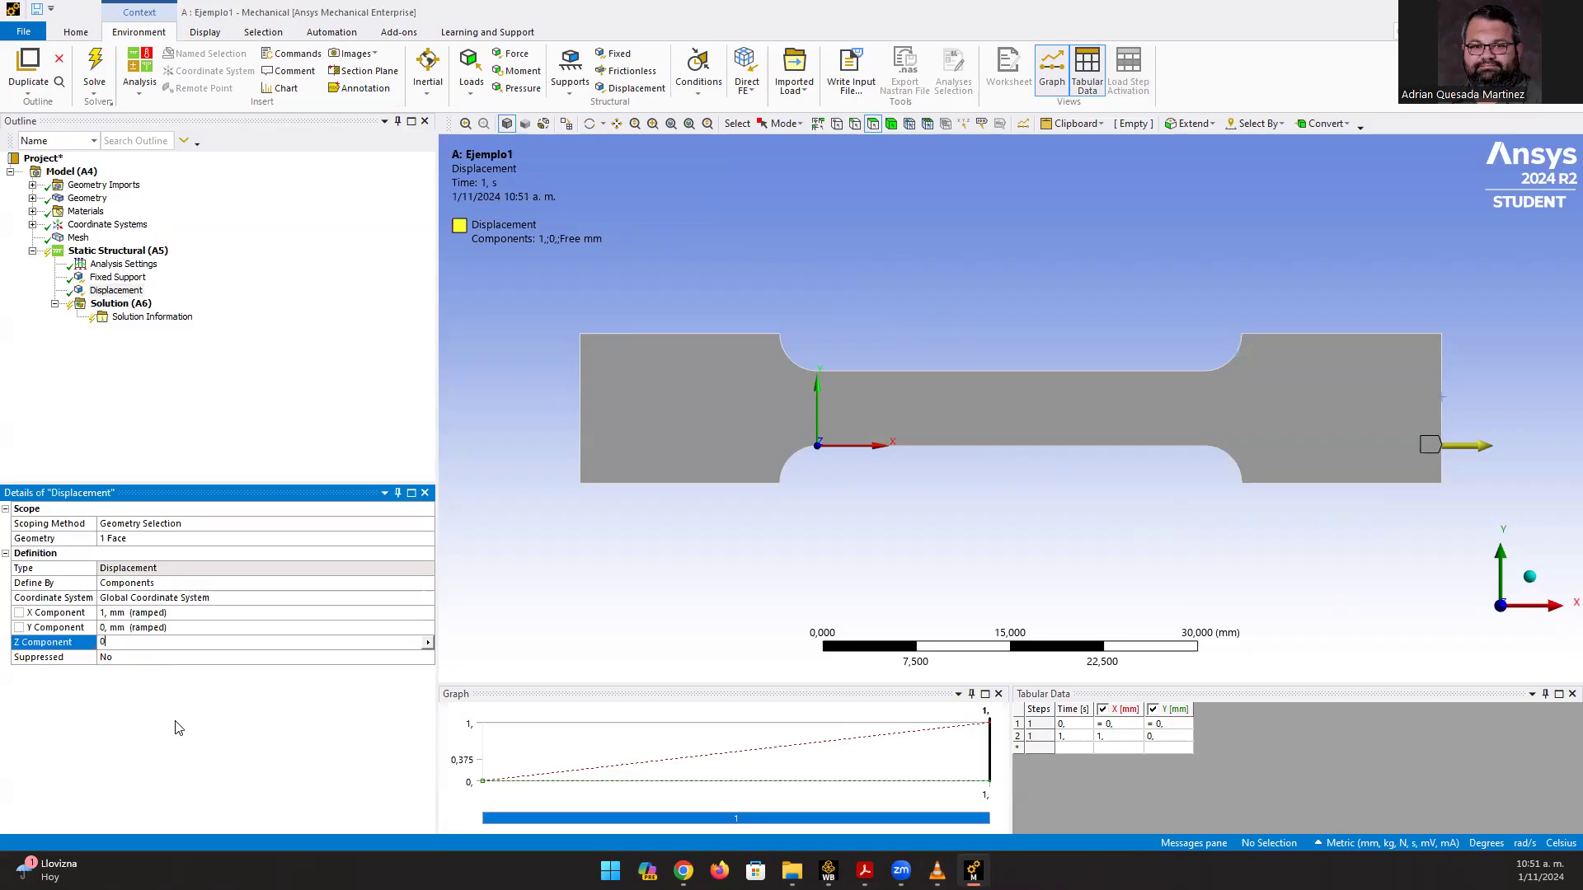
left_click(174, 728)
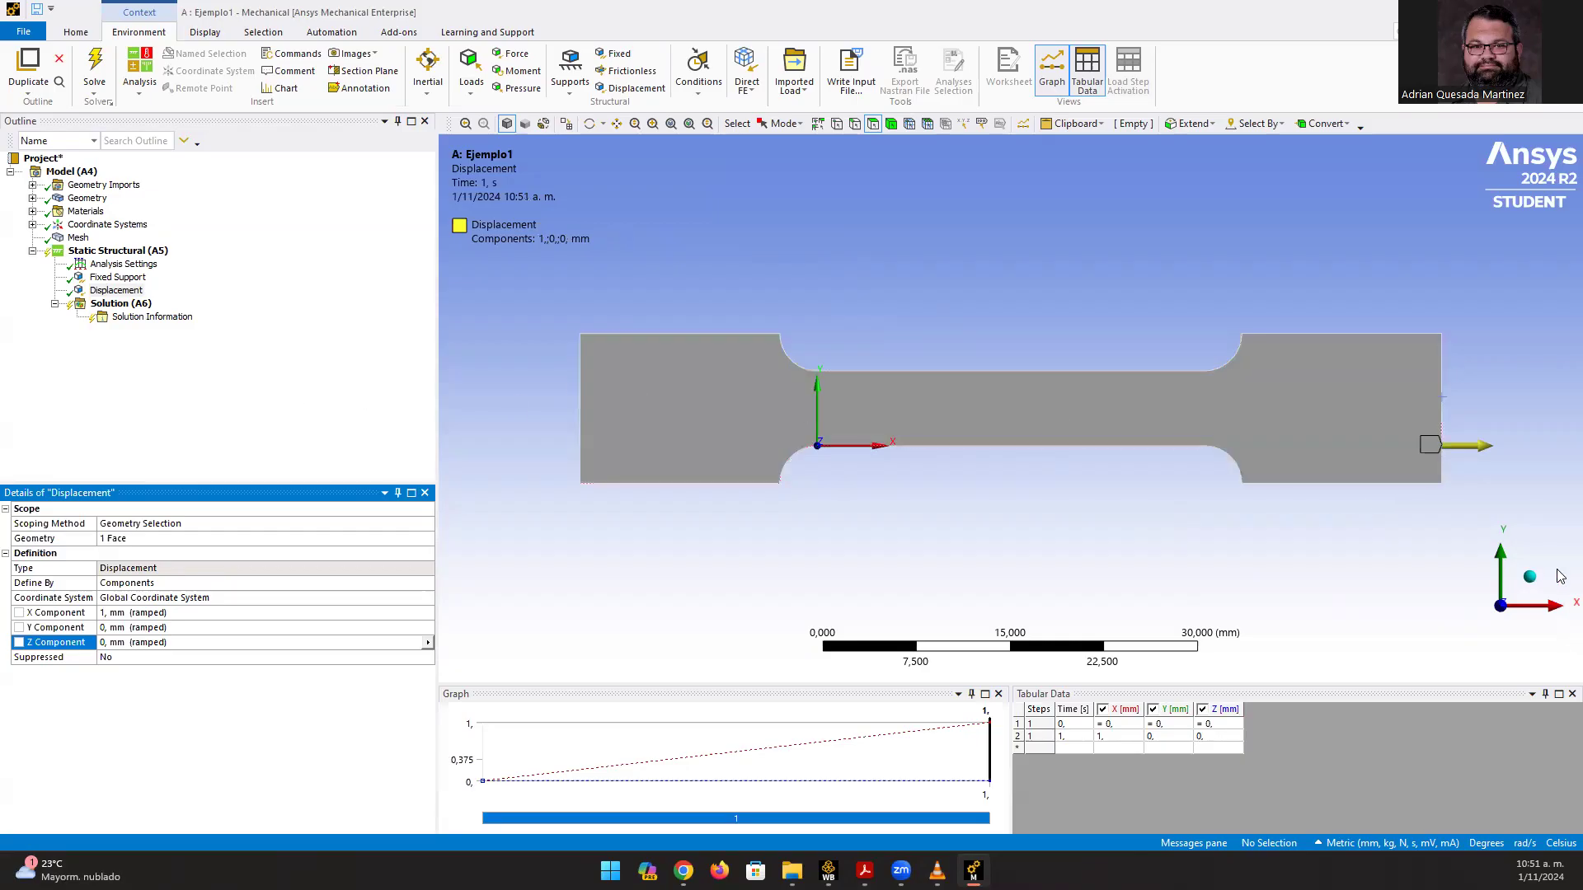
- Solve the static structural analysis and add a Total Deformation result to its solution
left_click(1534, 582)
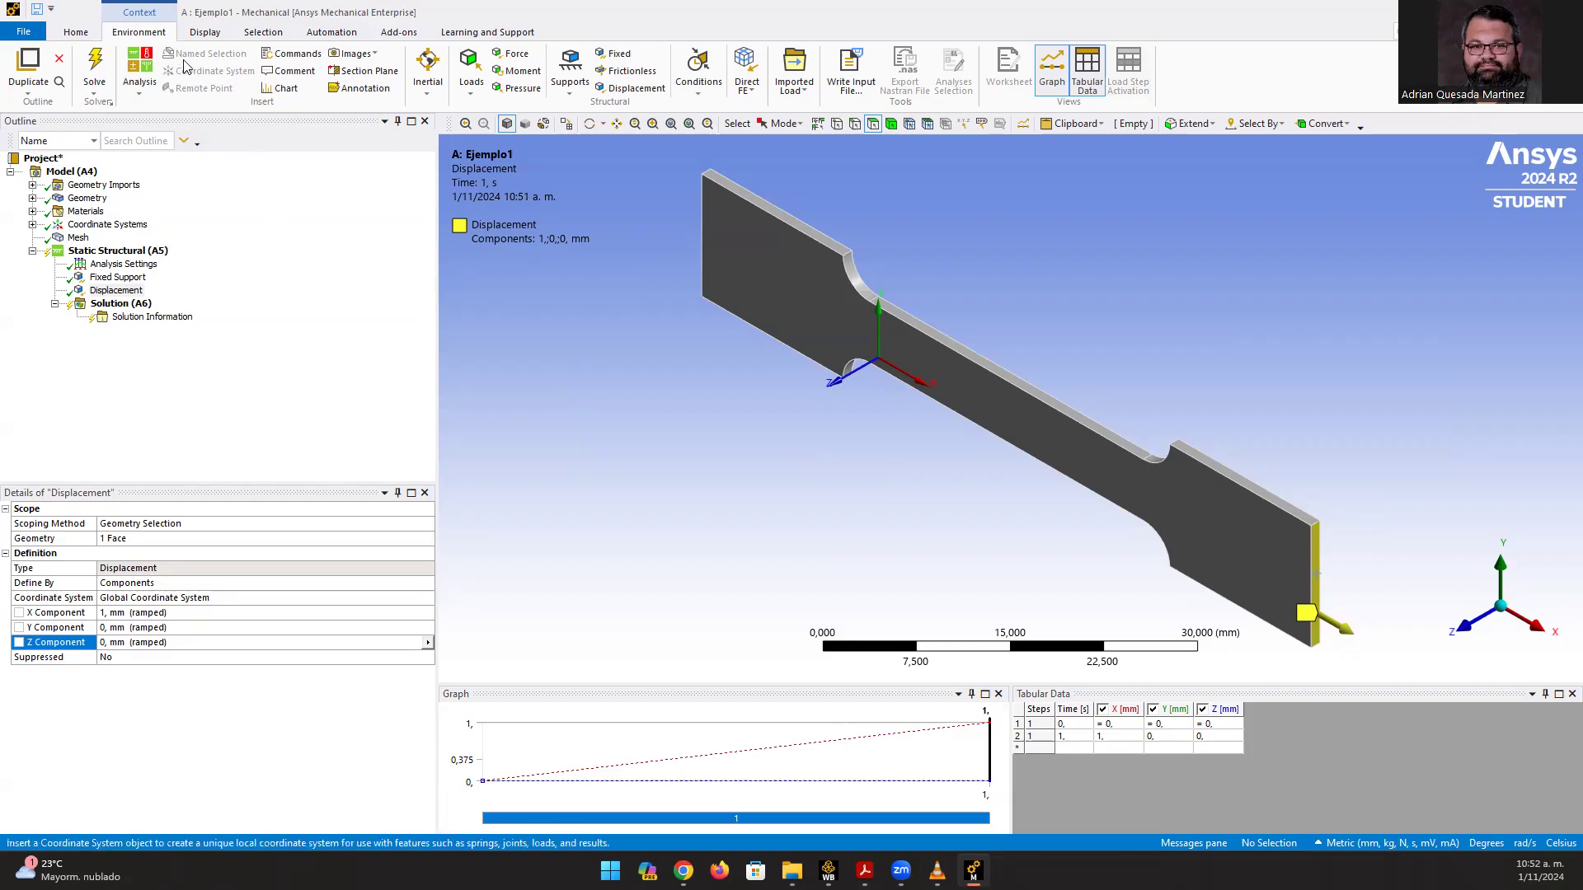
left_click(106, 61)
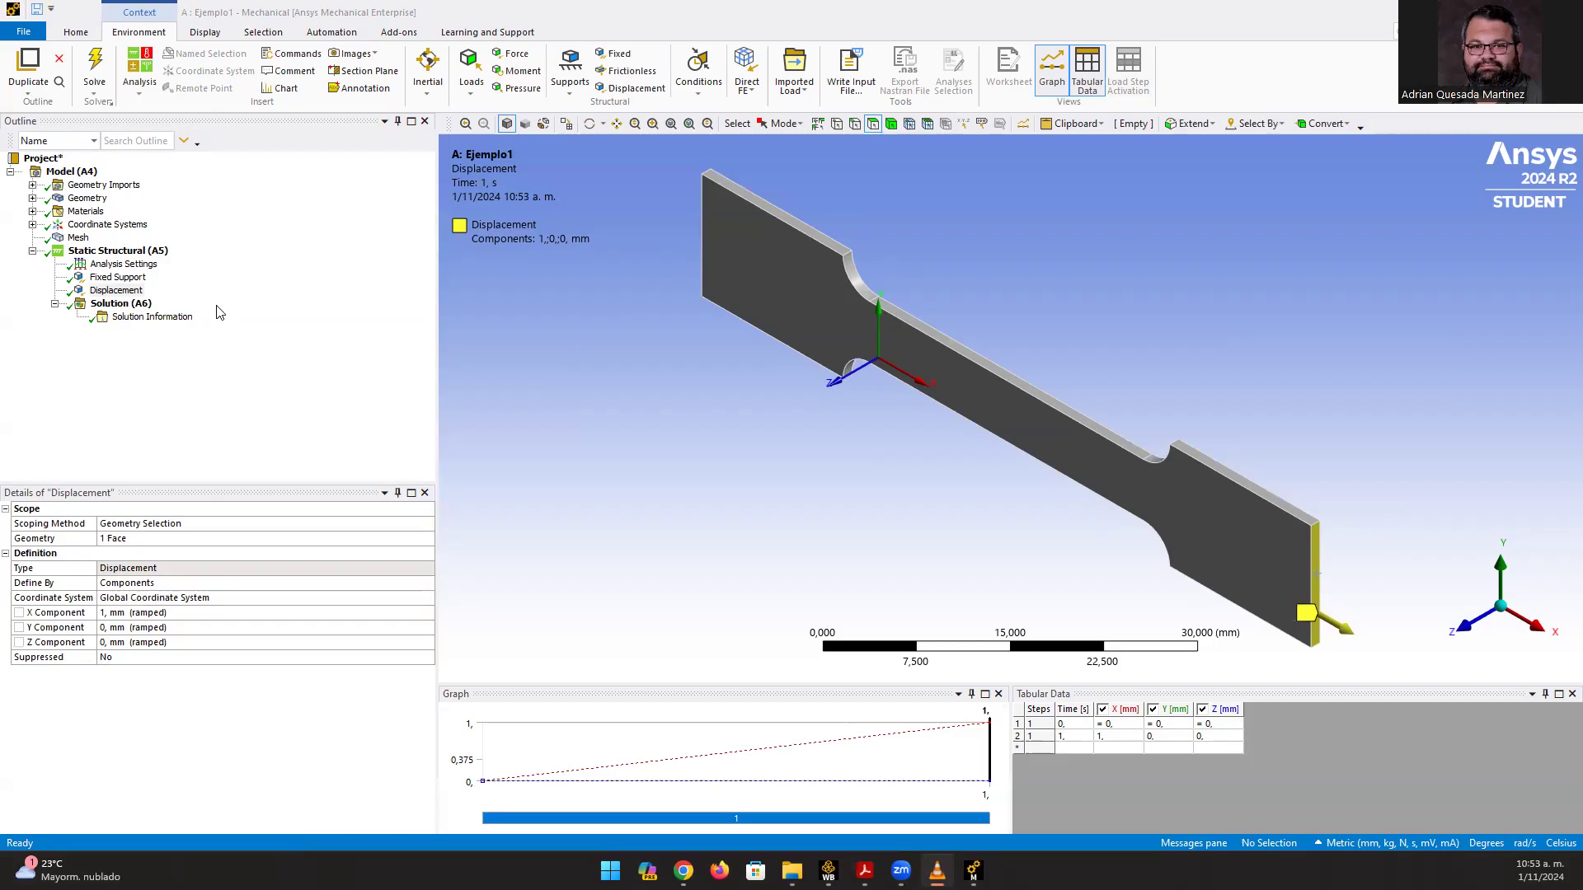
left_click(140, 306)
right_click(141, 306)
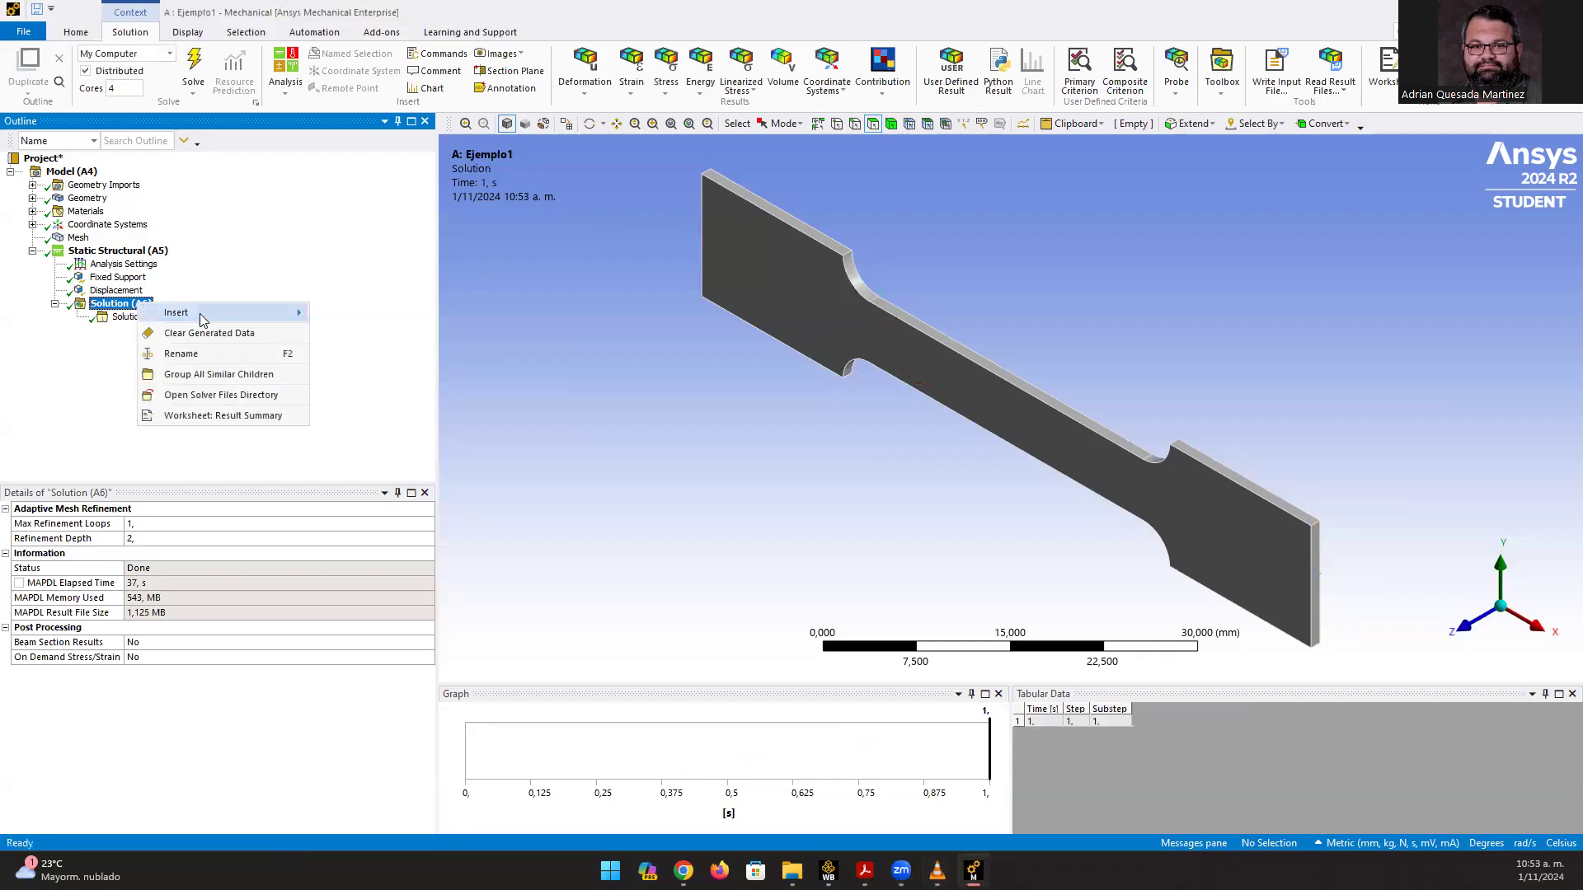
mouse_move(255, 315)
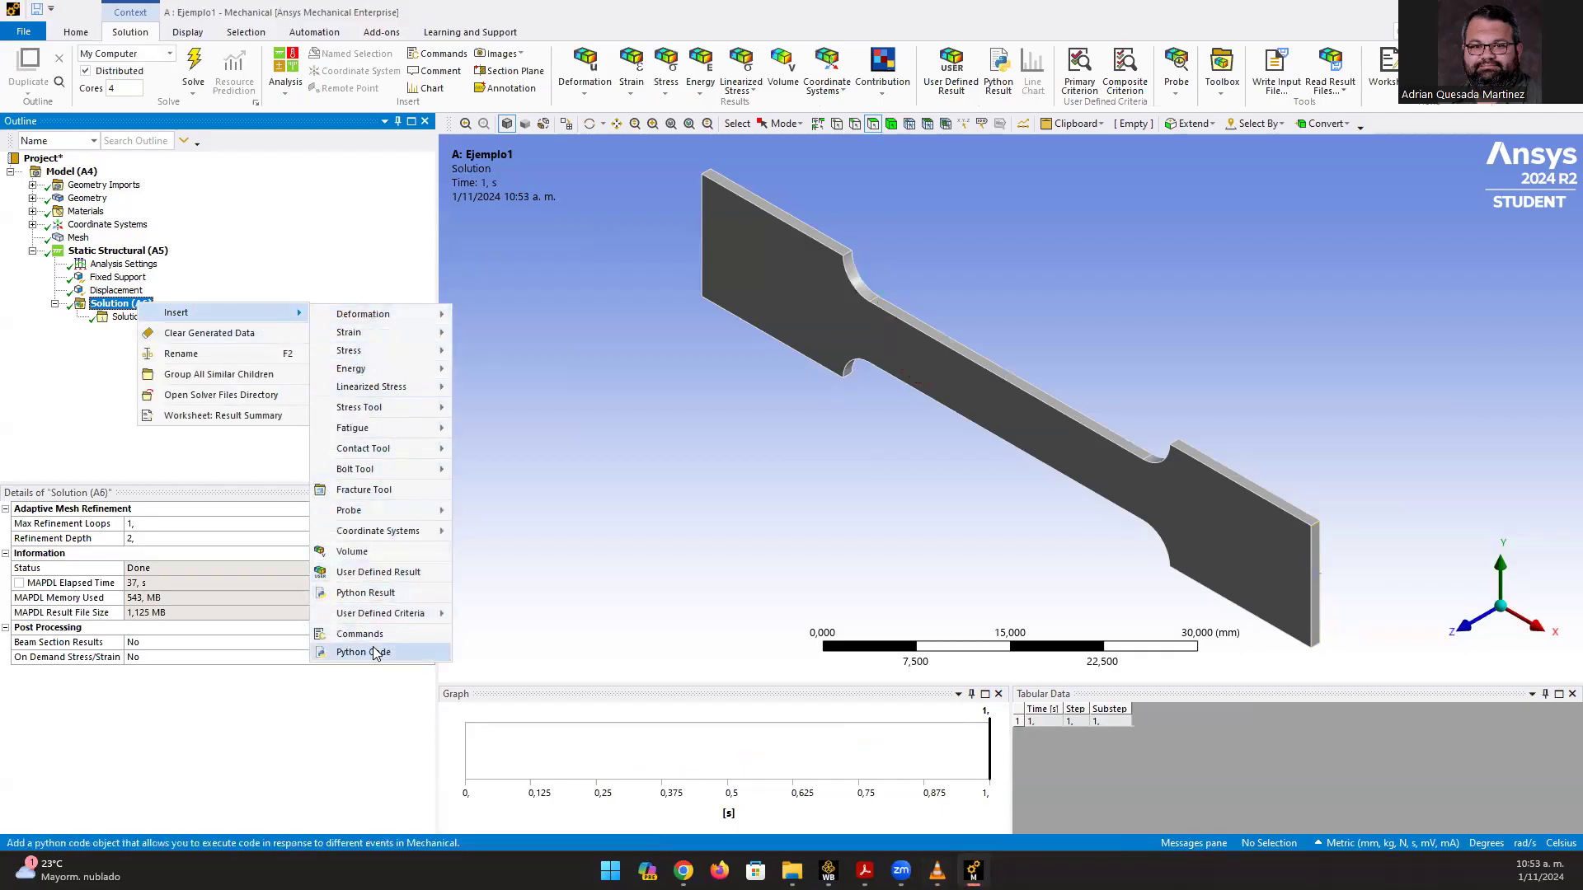
mouse_move(403, 318)
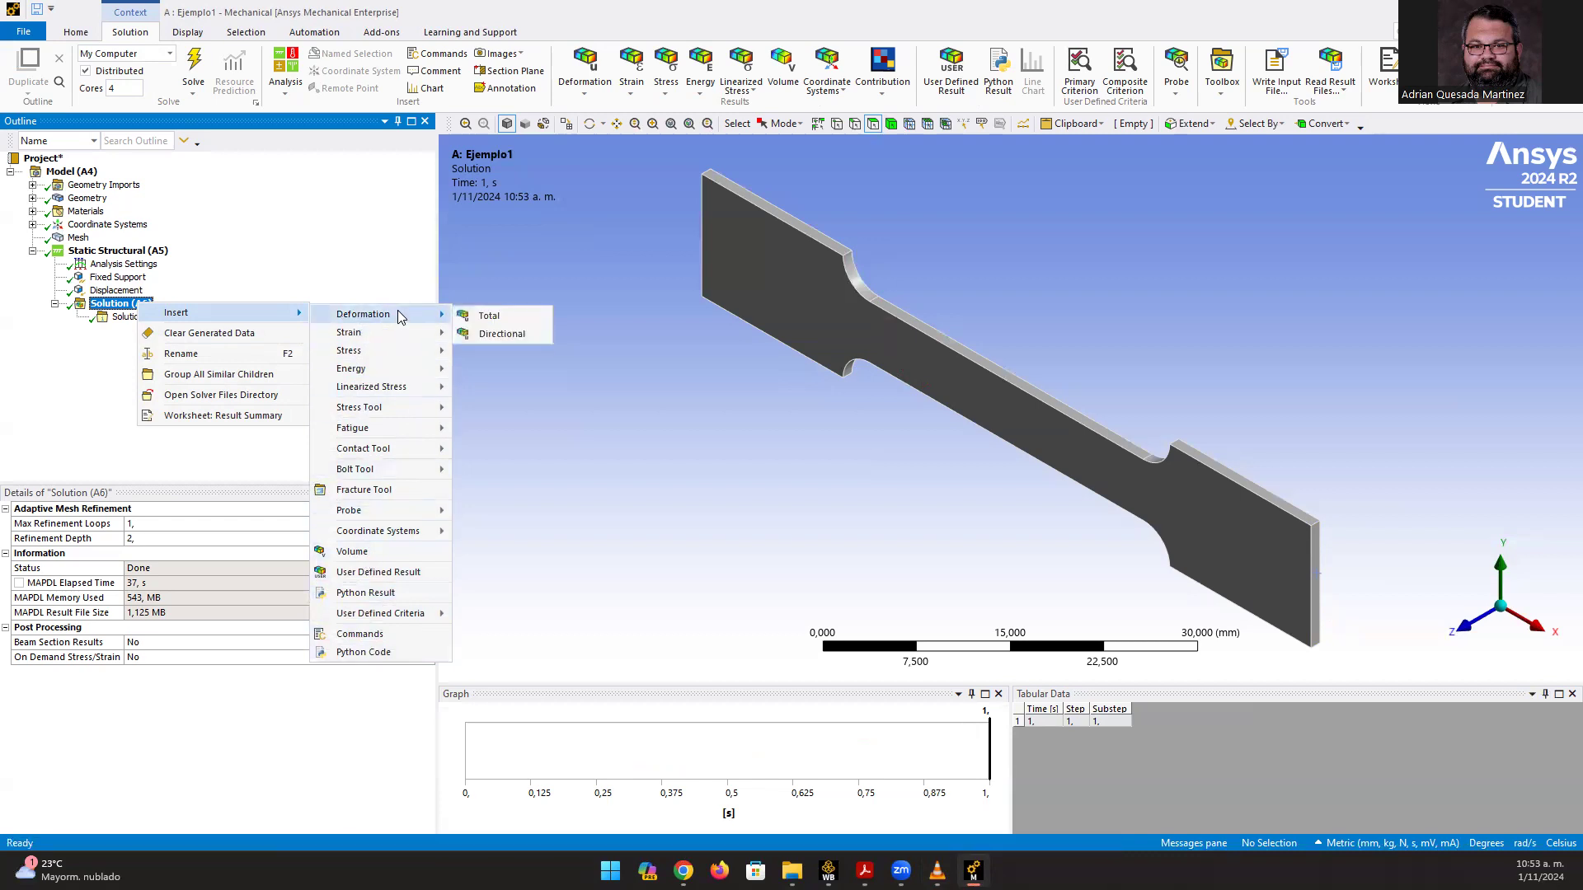
left_click(510, 316)
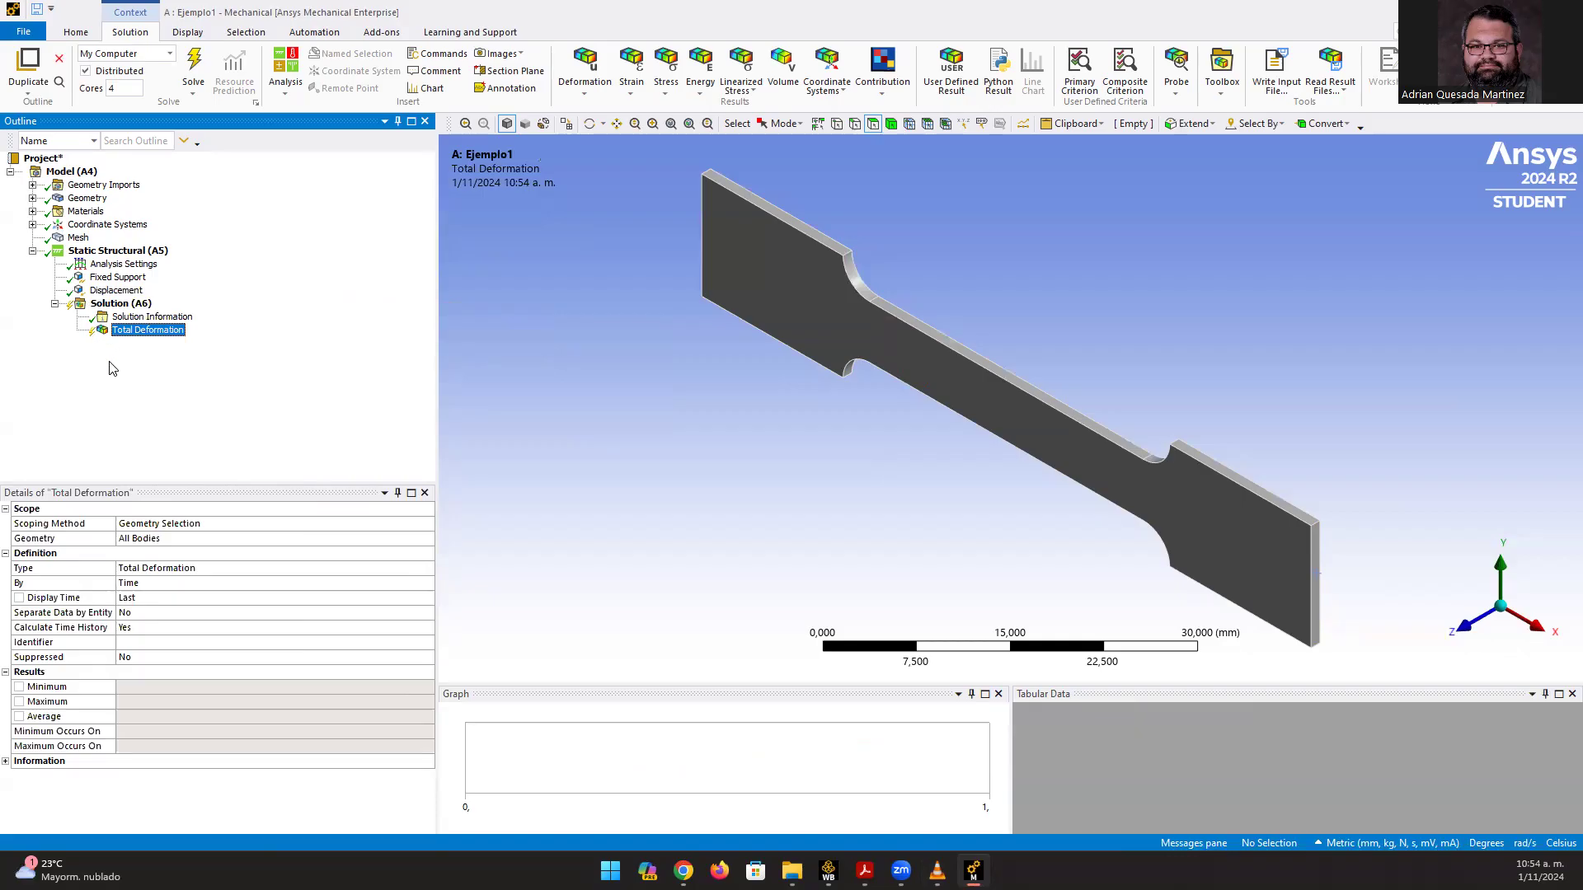
- Evaluate all results and play the animation of the specimen's total deformation, viewed along the Z axis
right_click(142, 333)
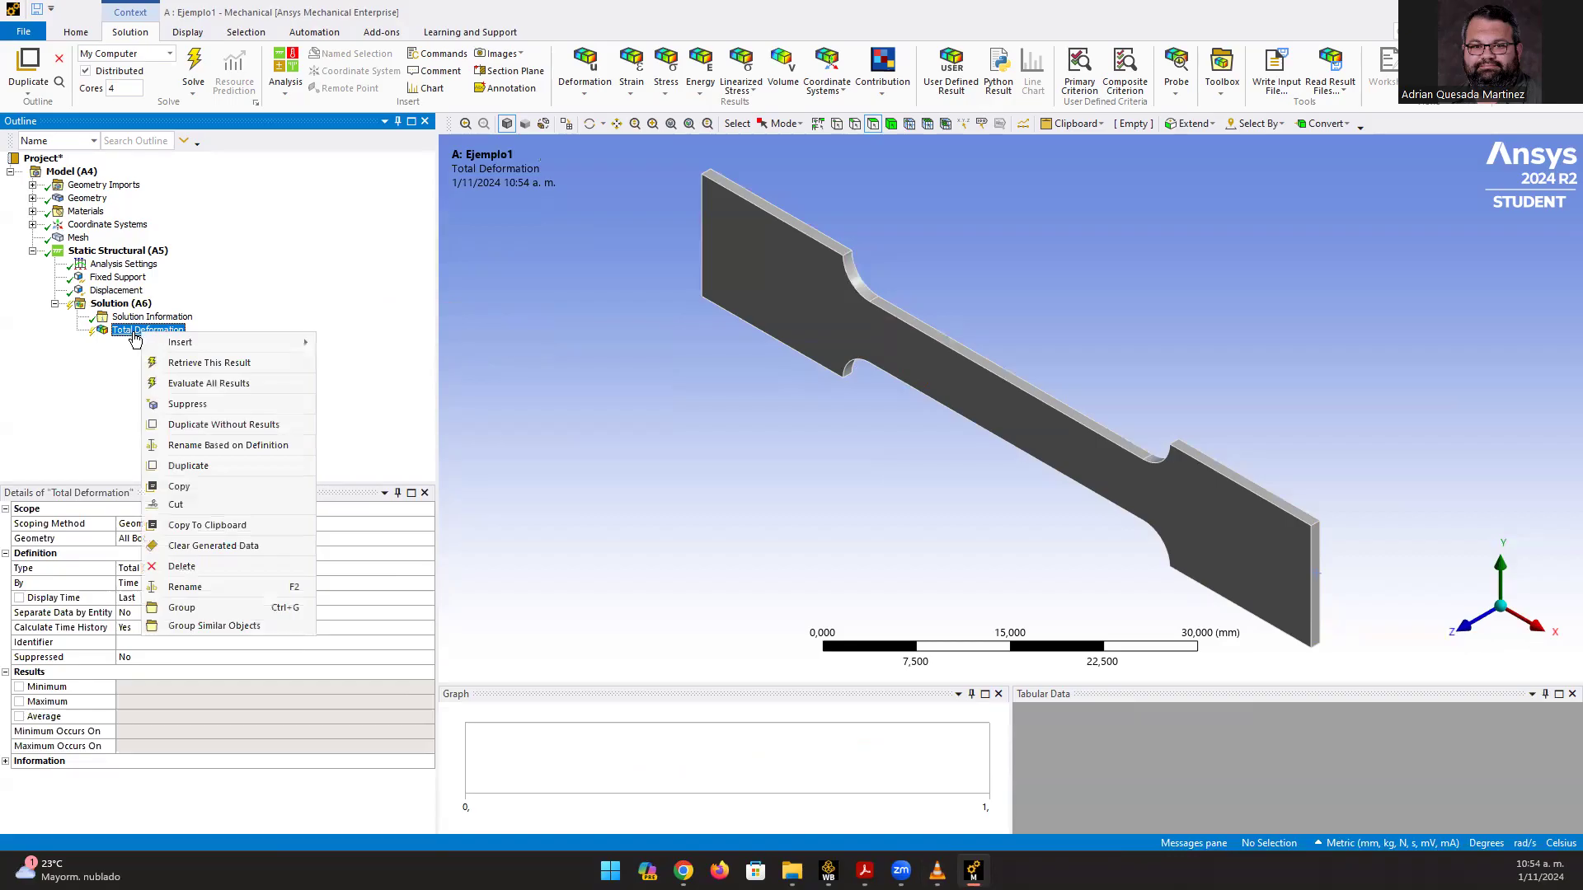
left_click(236, 386)
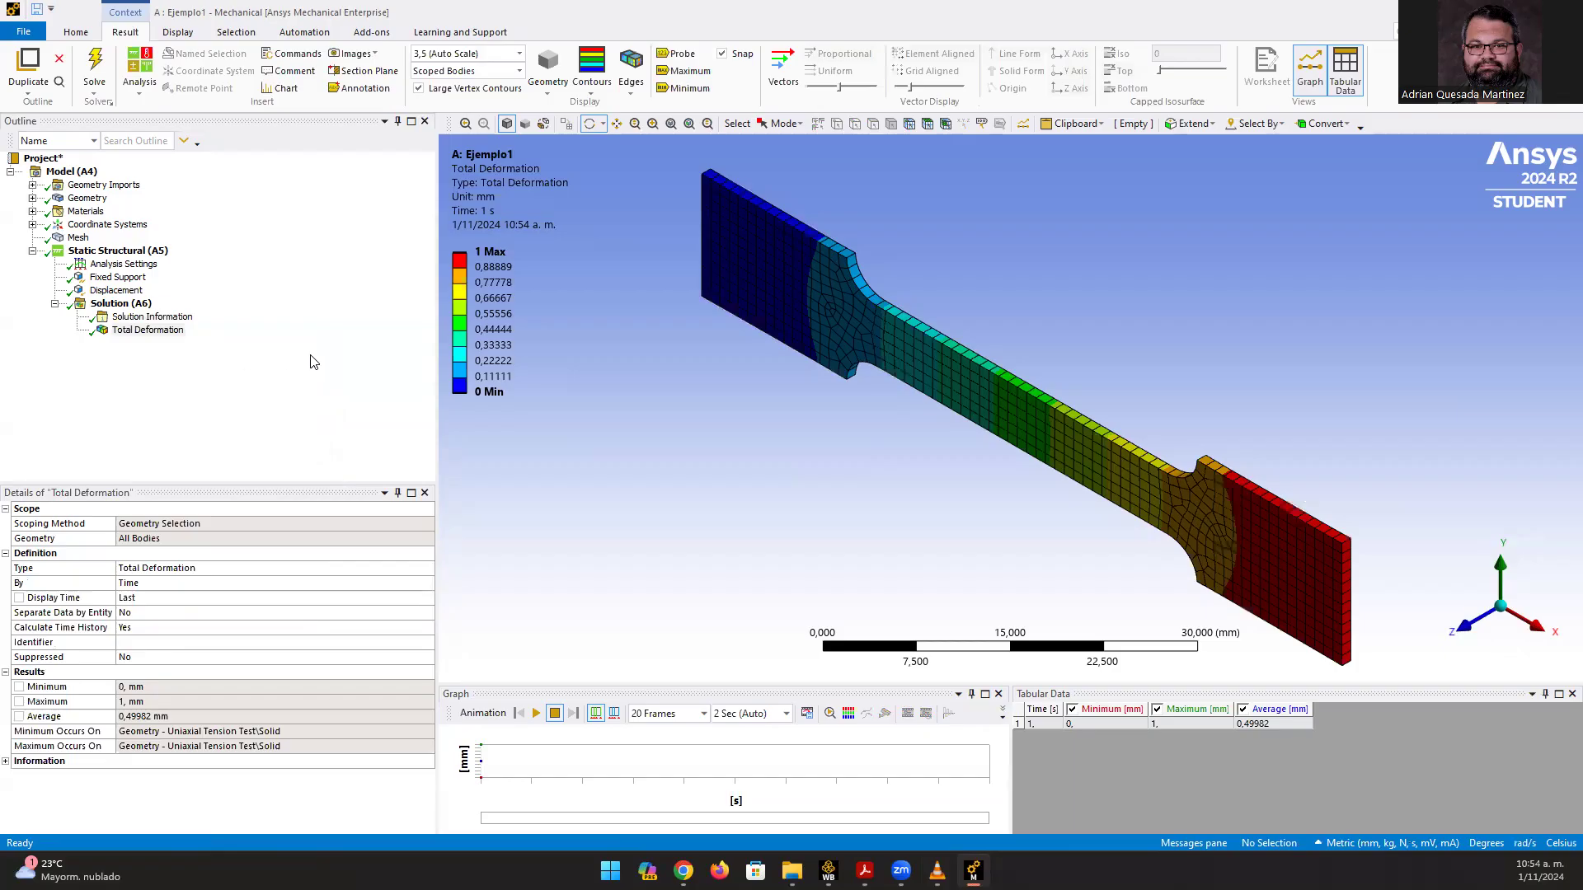
left_click(1473, 631)
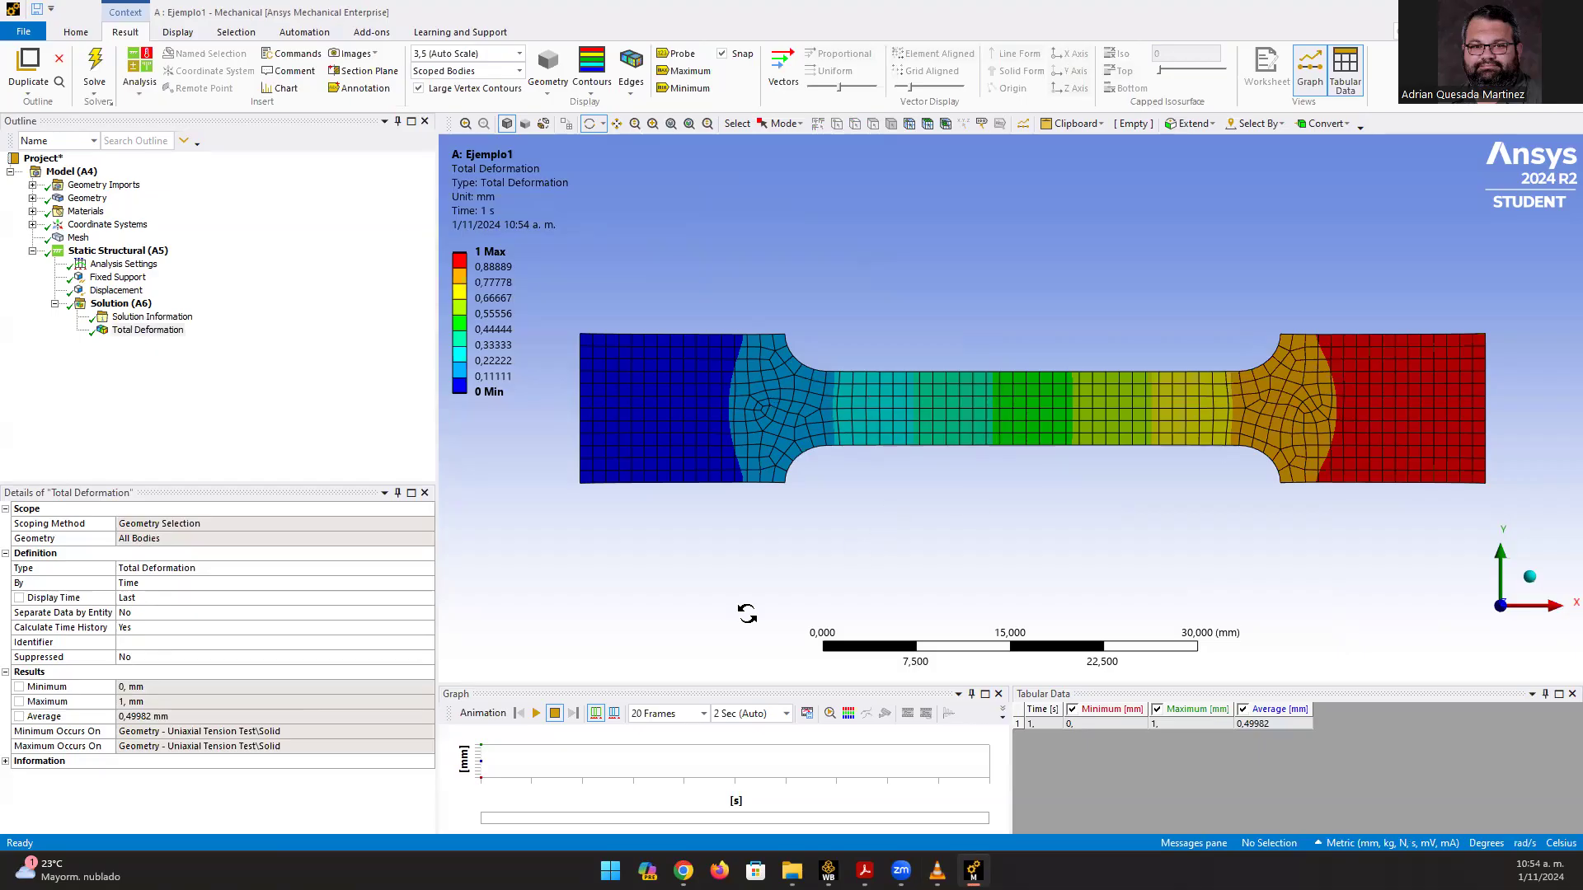
left_click(537, 713)
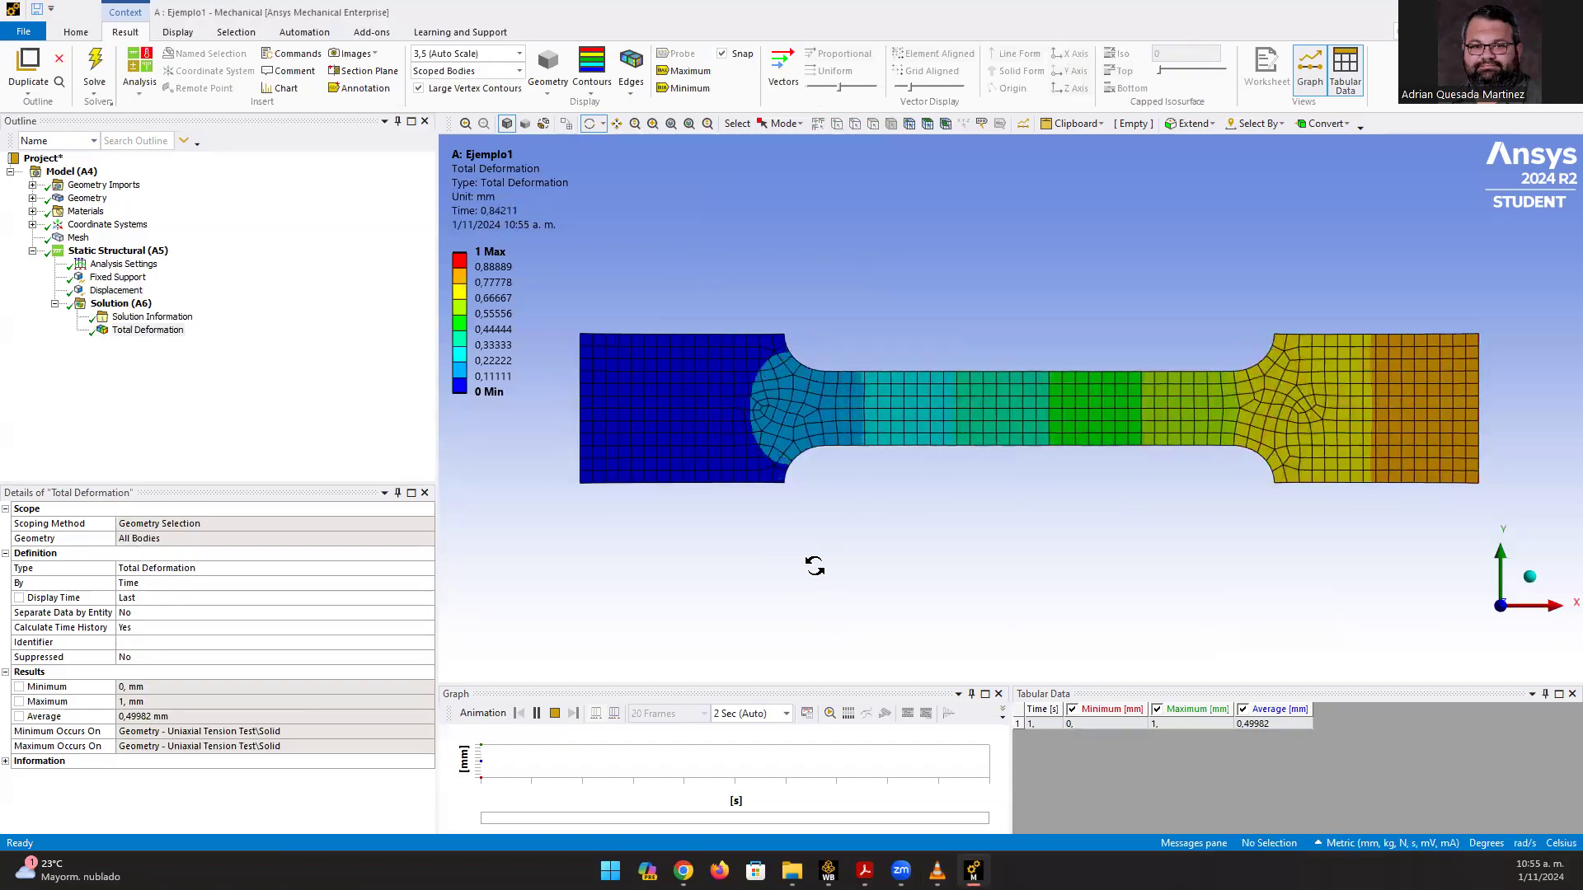
- View the total deformation animation isometrically and stop its playback
left_click(1529, 577)
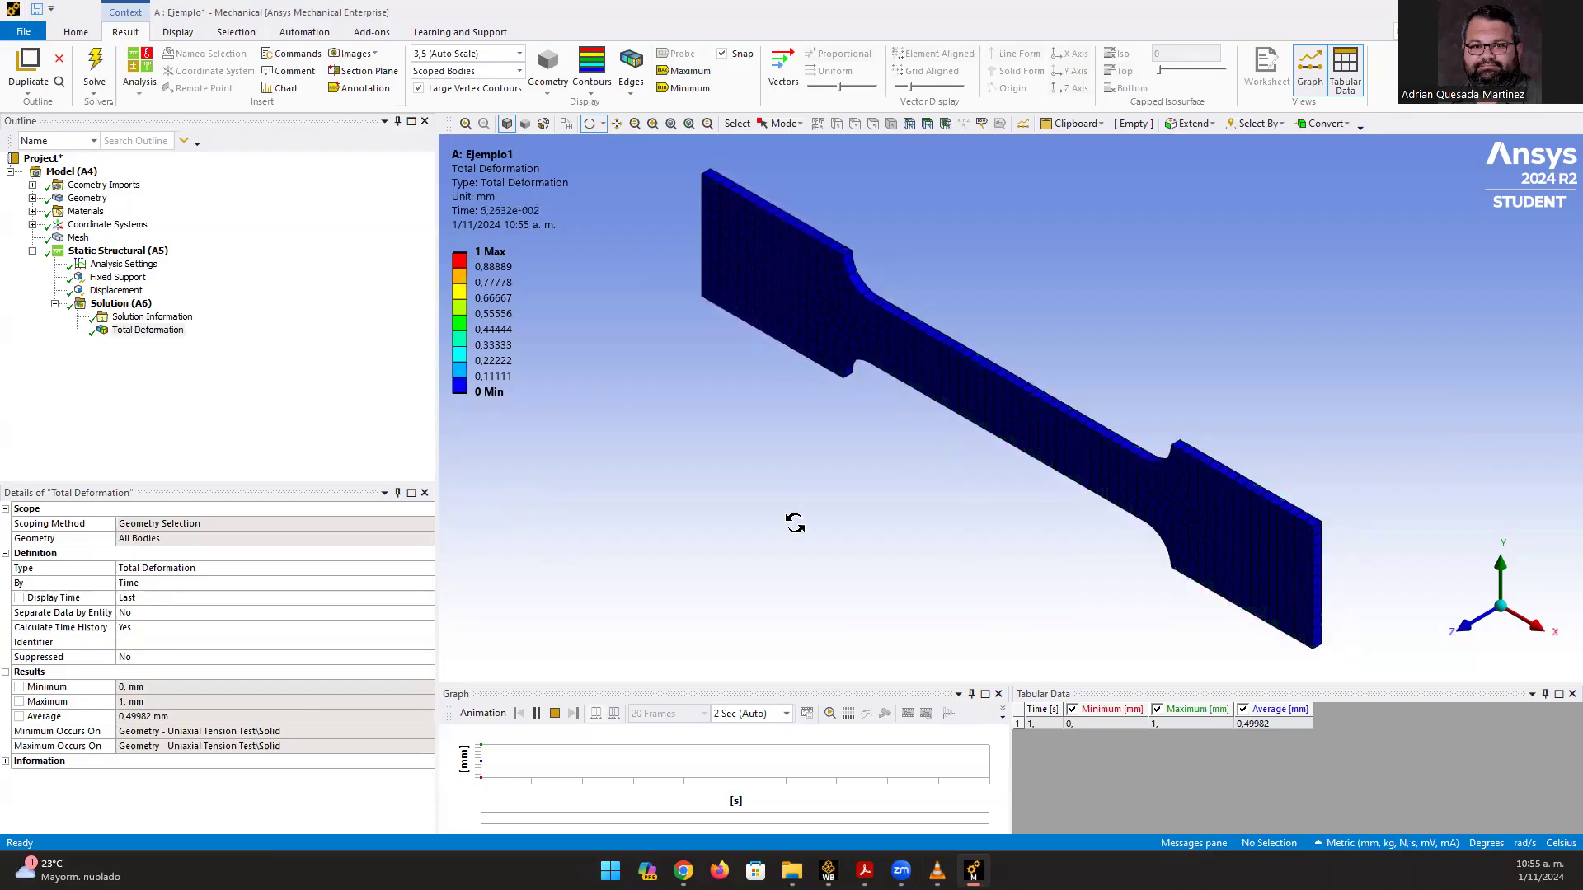
left_click(556, 714)
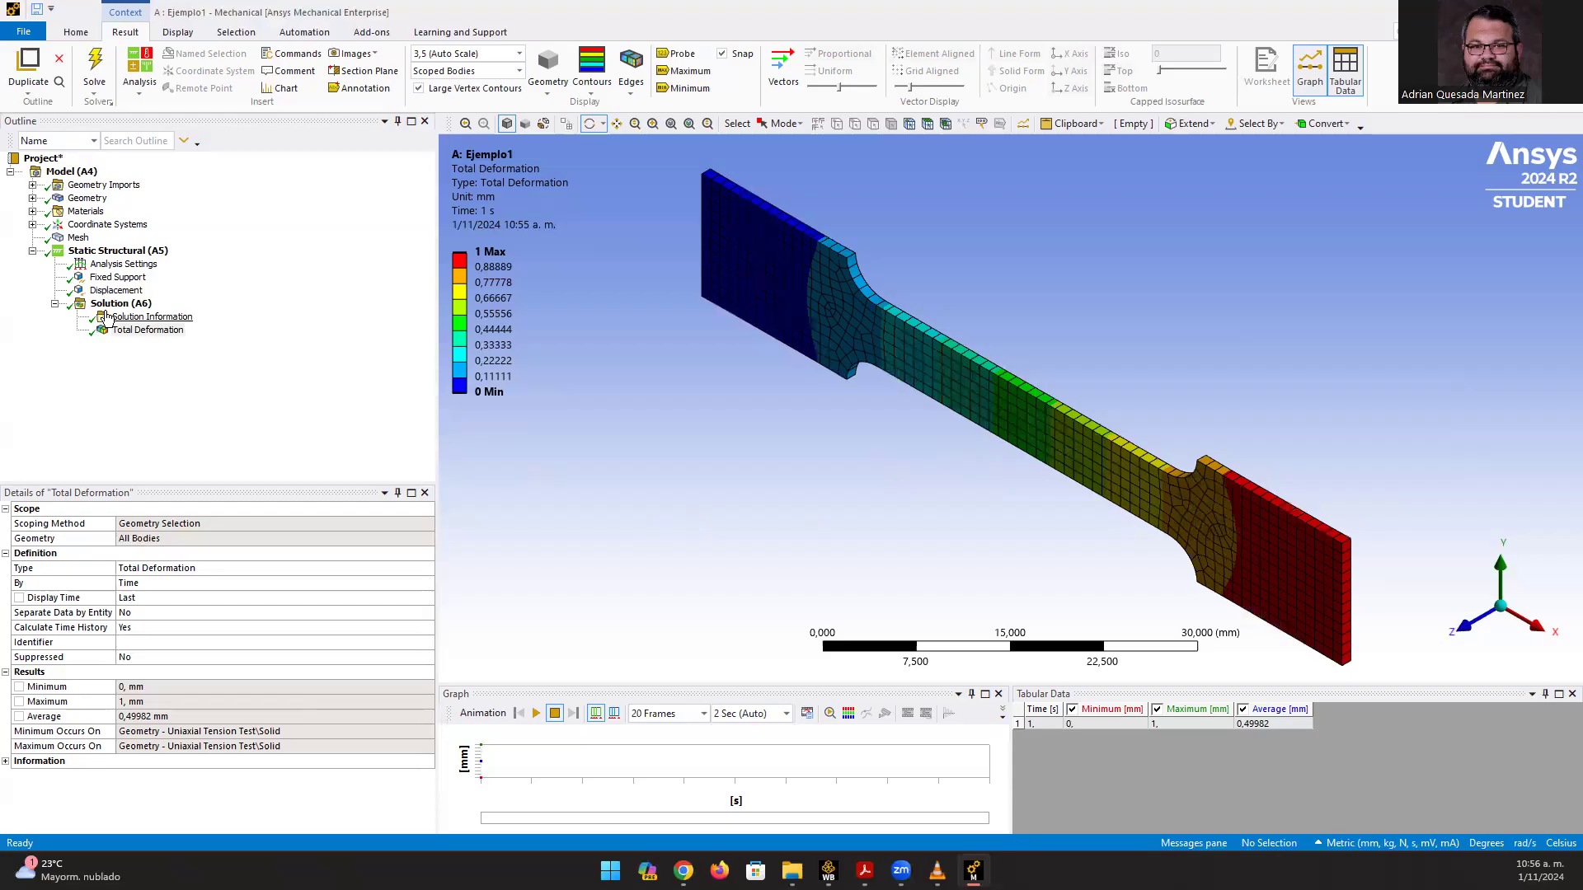
- Add an Equivalent Plastic strain result to the solution and evaluate all results
right_click(134, 306)
mouse_move(196, 316)
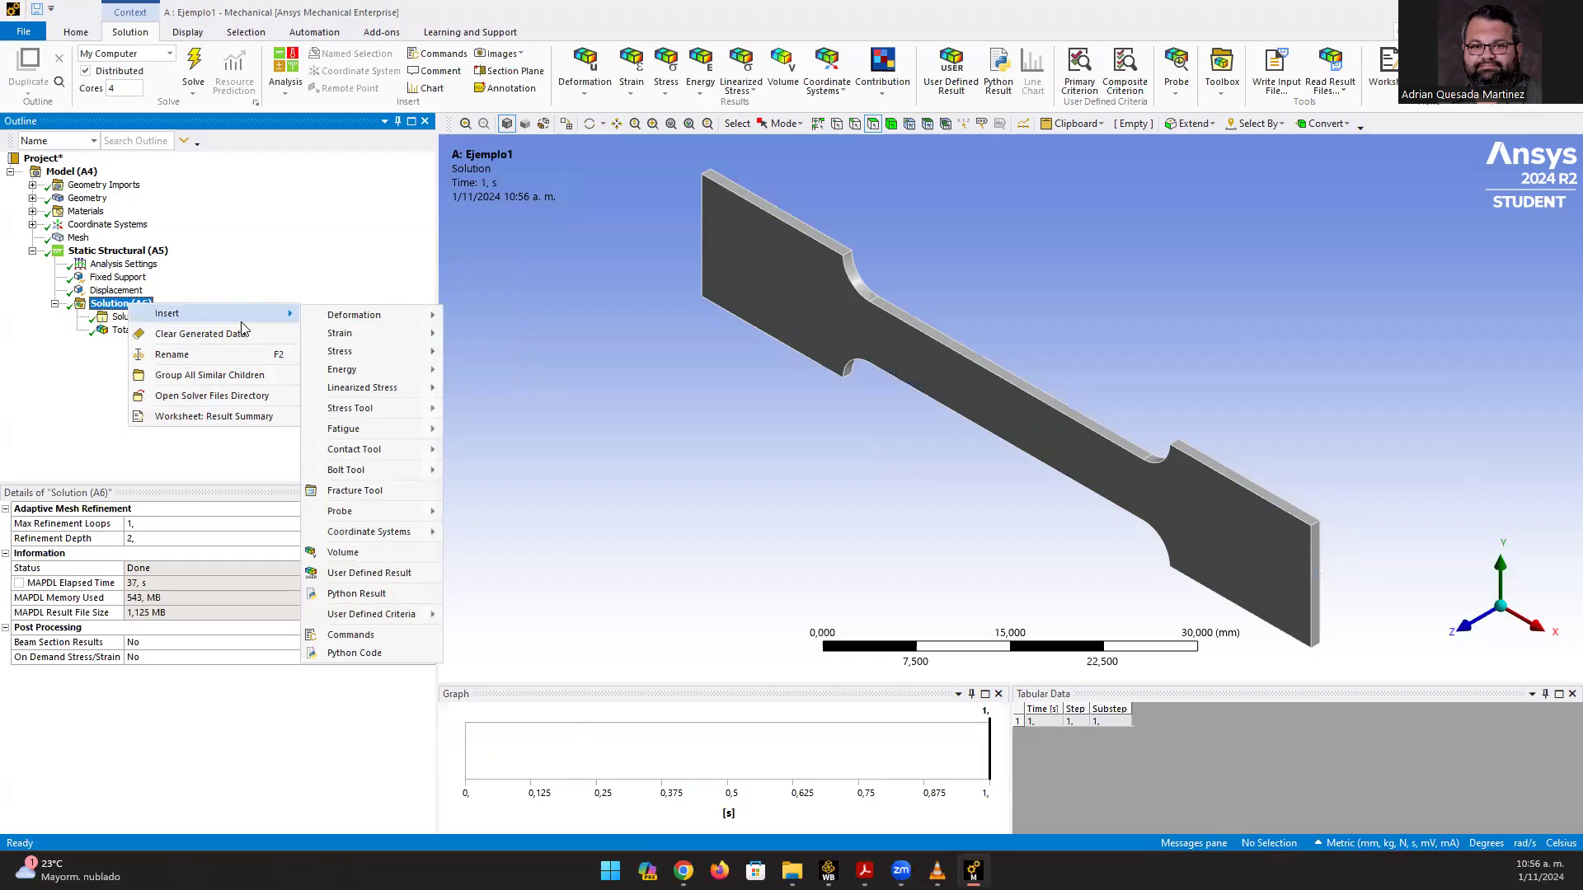
mouse_move(357, 339)
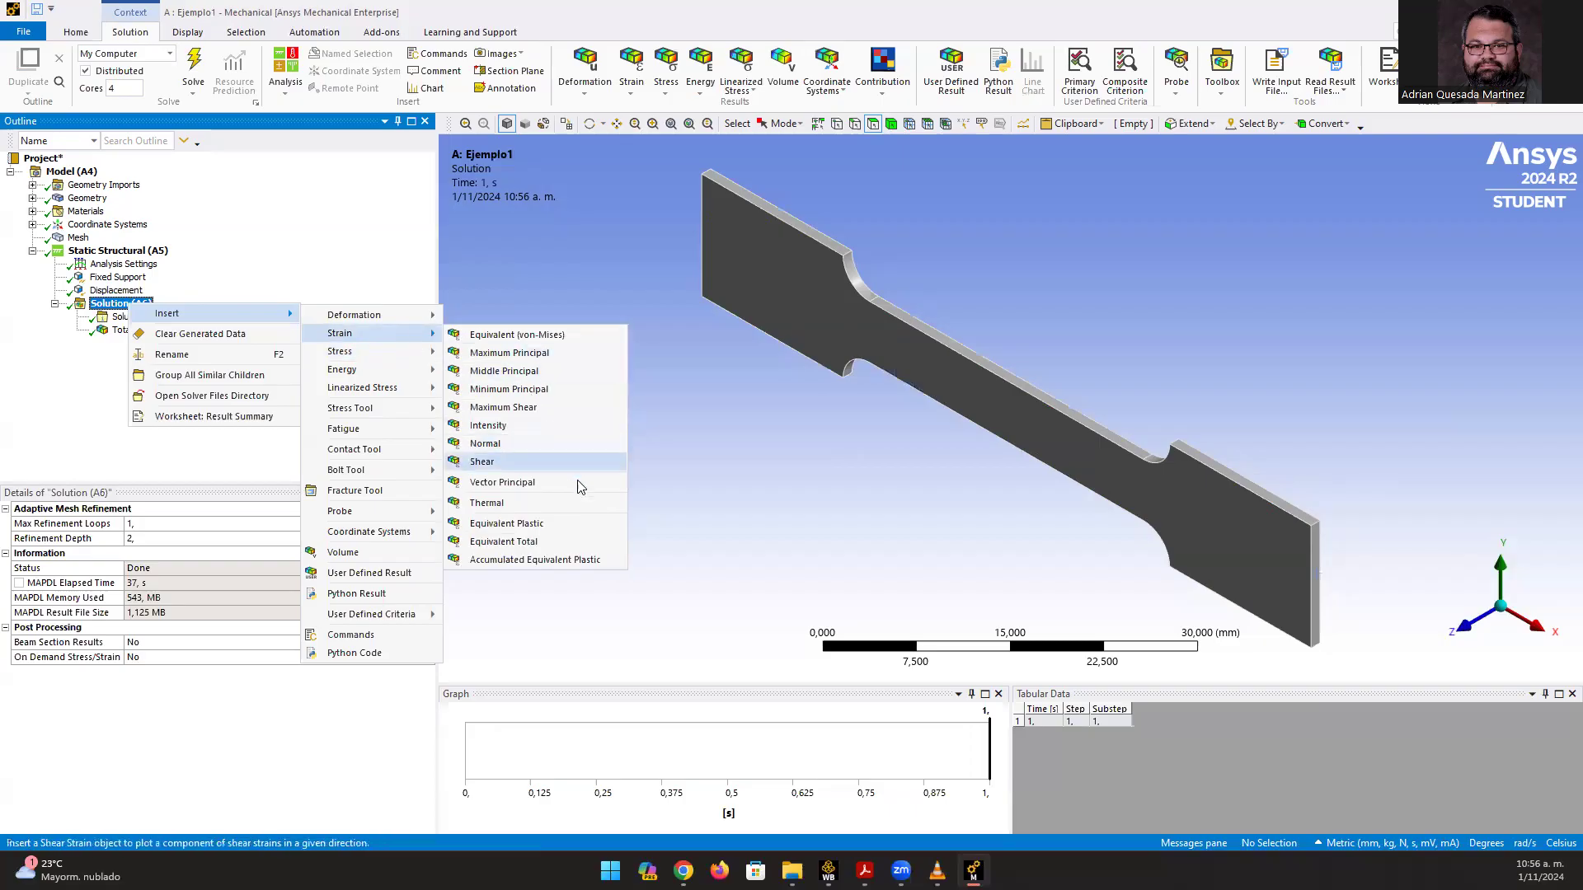
left_click(534, 526)
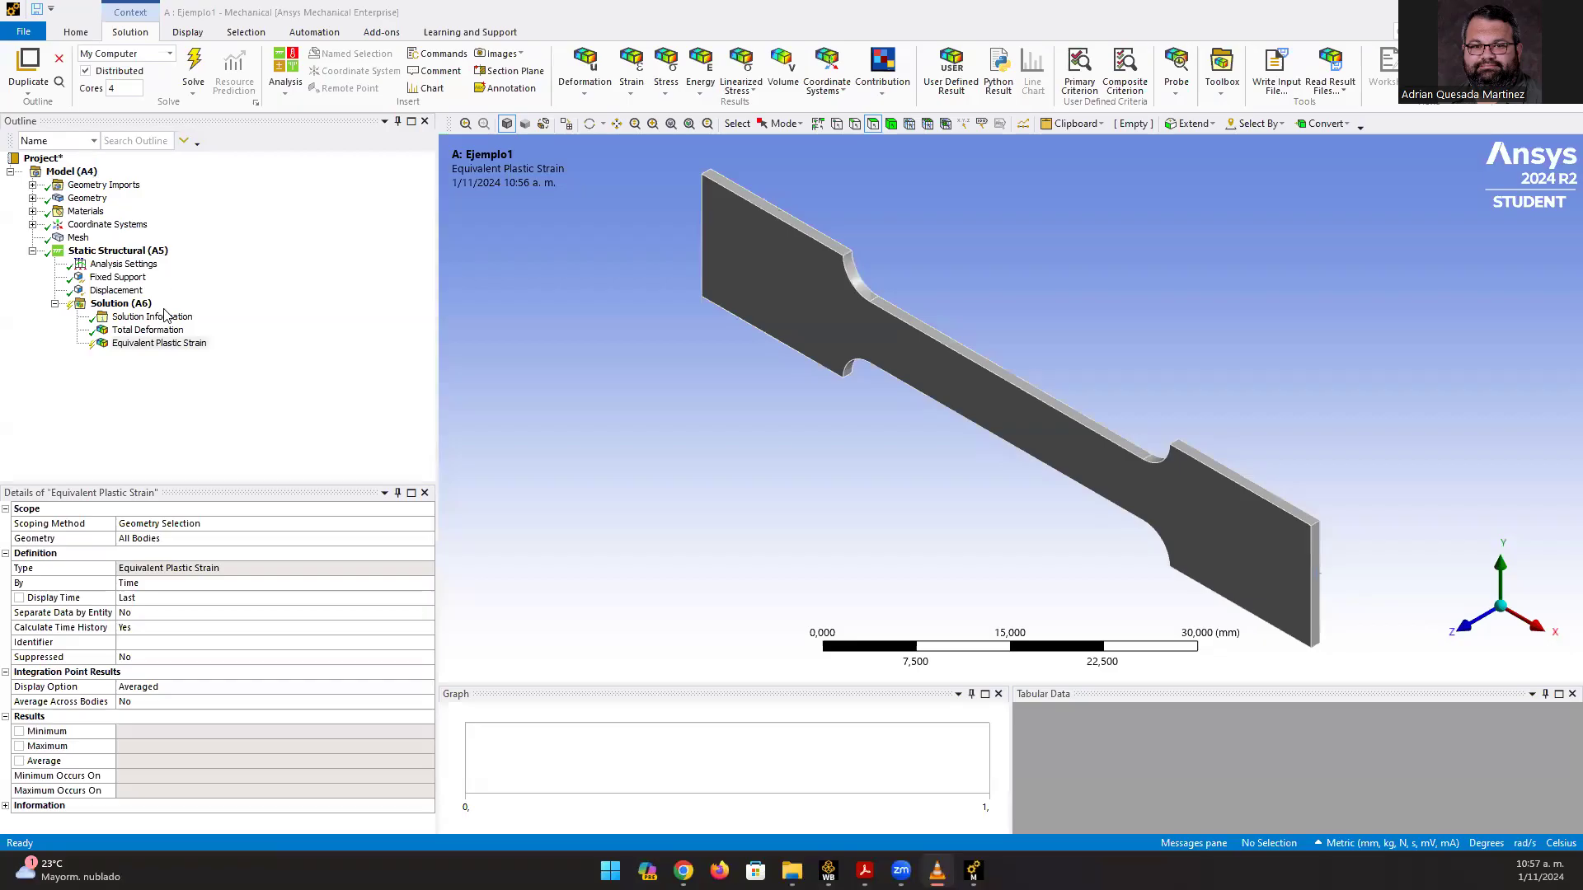
right_click(155, 347)
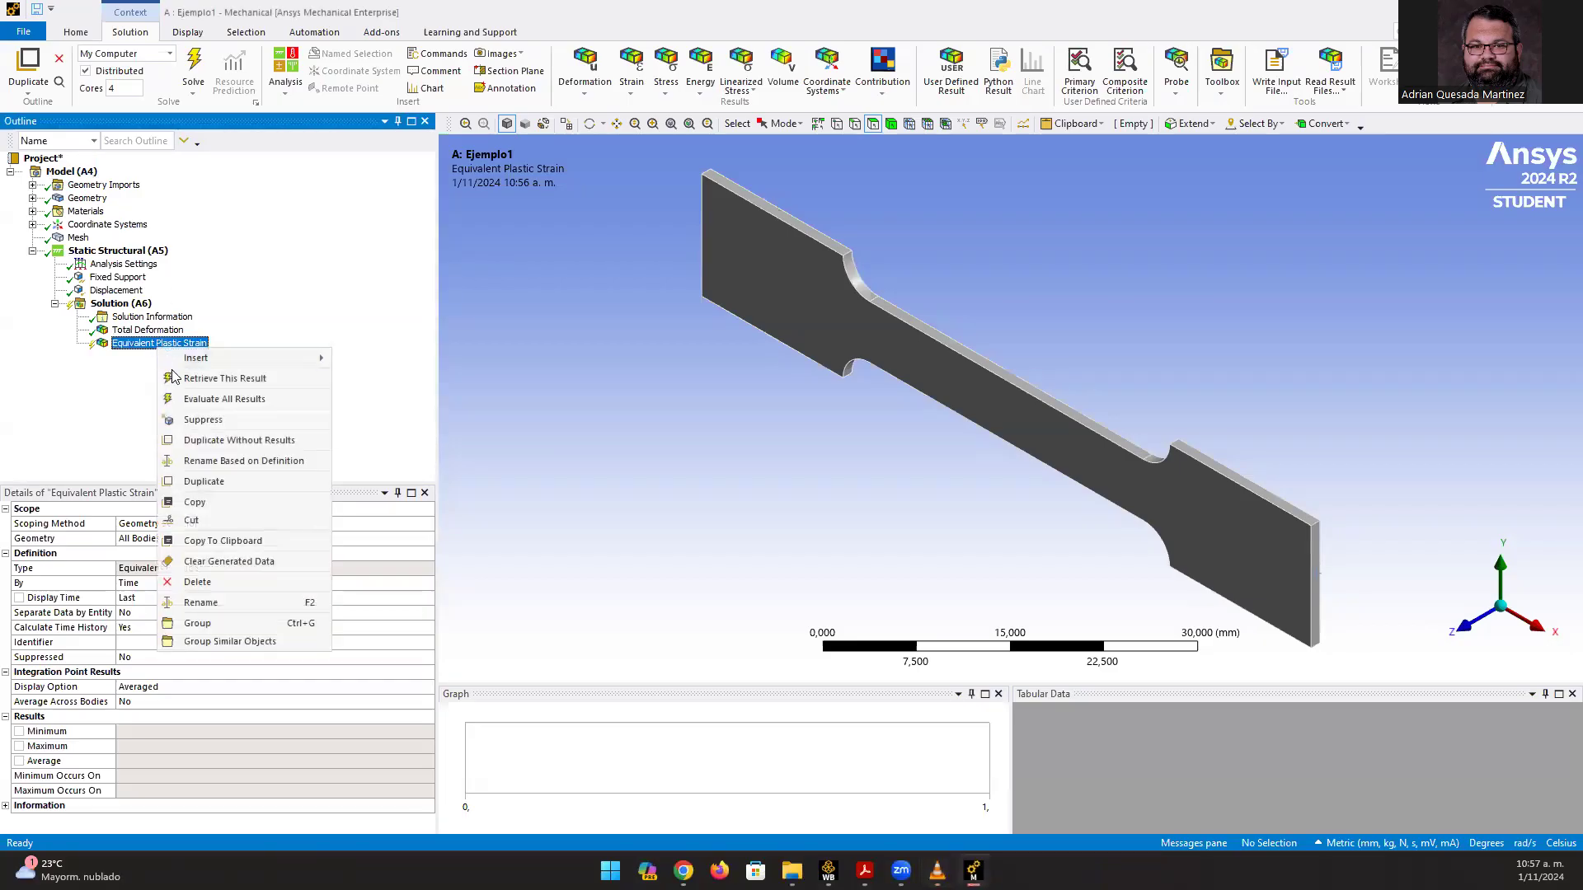
left_click(207, 400)
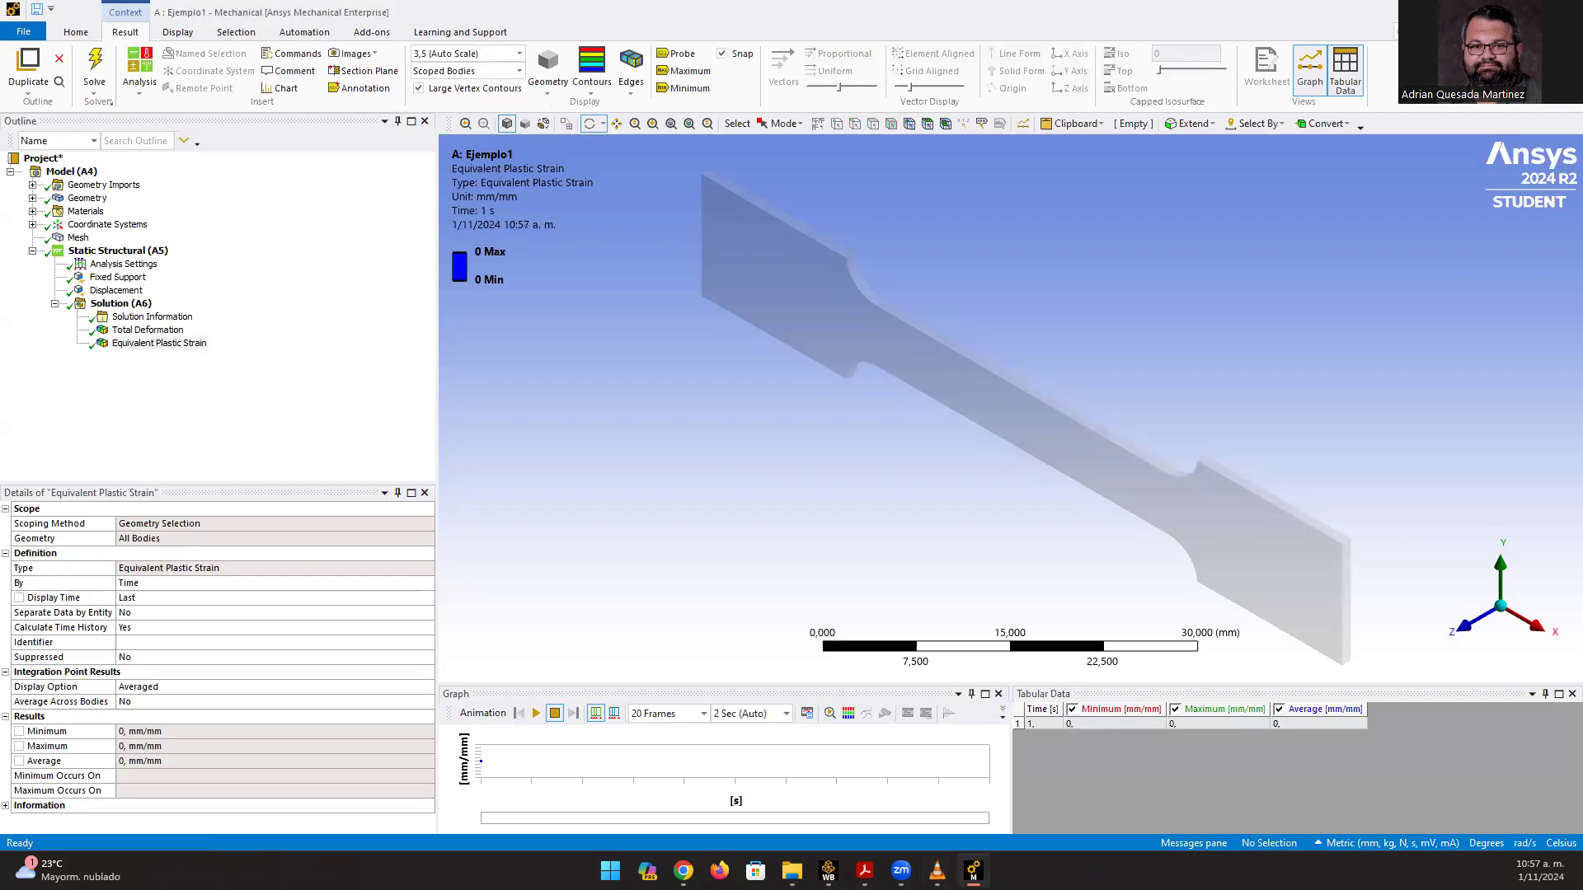
- Play the animation of the specimen's equivalent plastic strain result
left_click(161, 343)
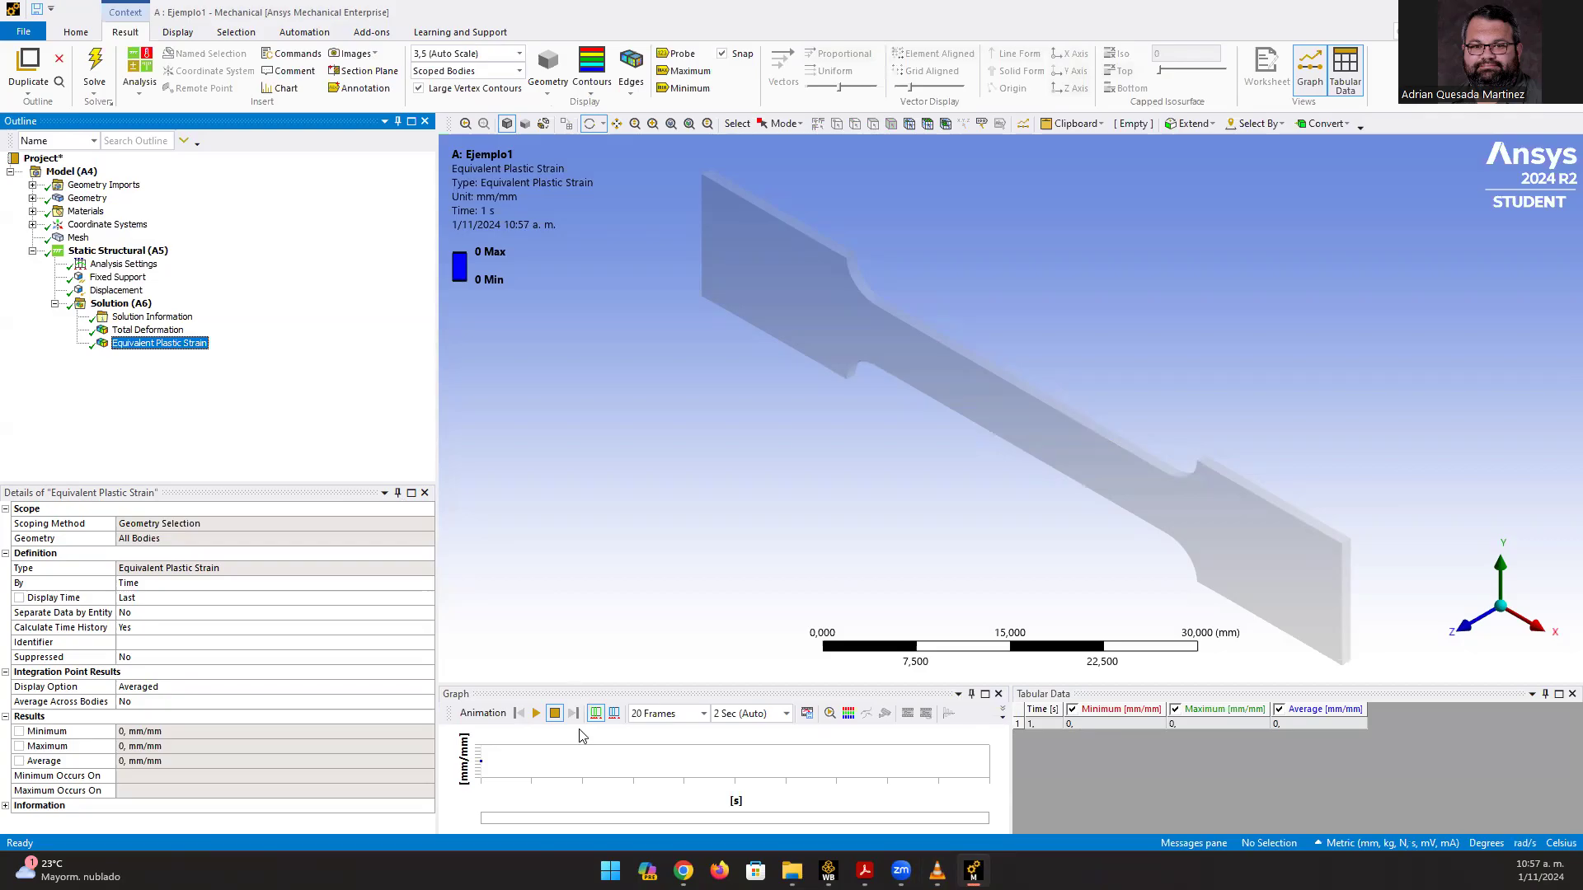
left_click(536, 713)
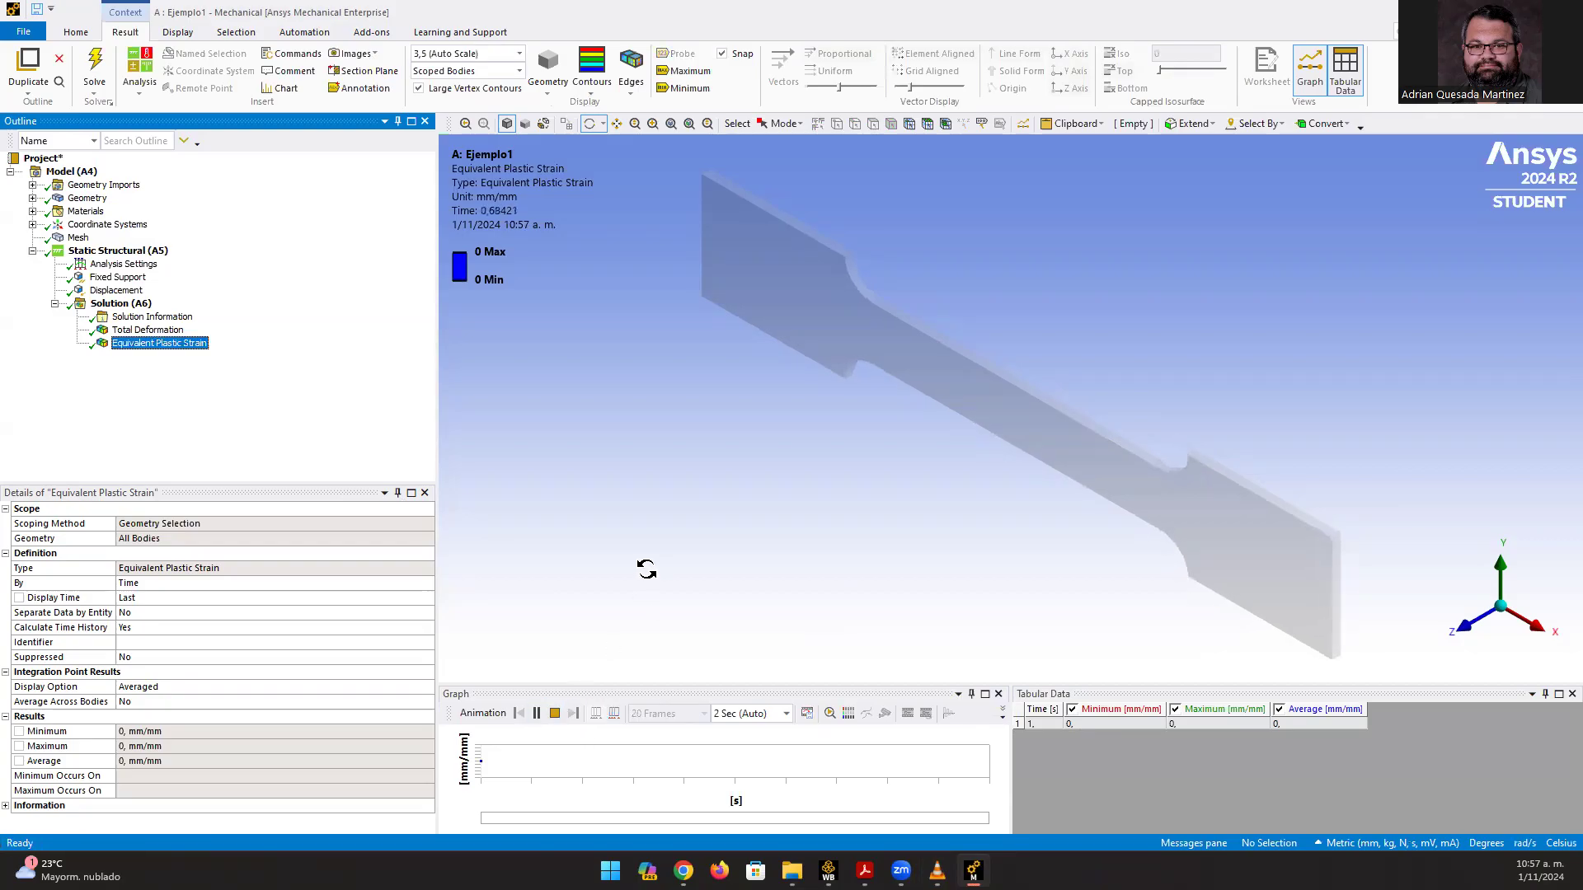
key("alt+Tab")
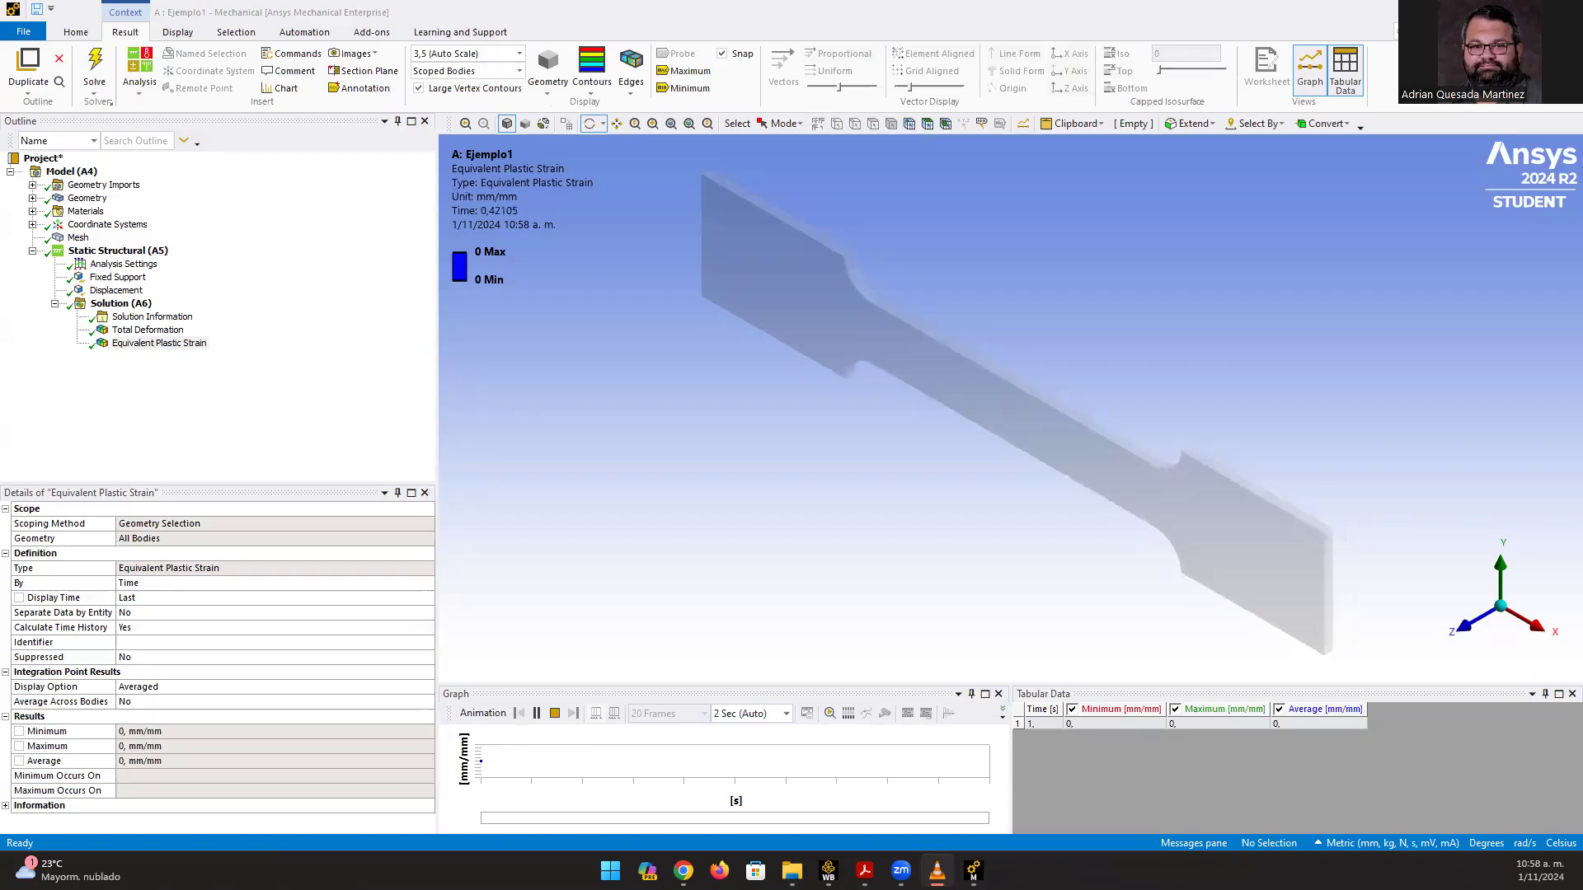
- Add an Equivalent (von-Mises) strain result to the solution and evaluate all results
left_click(164, 317)
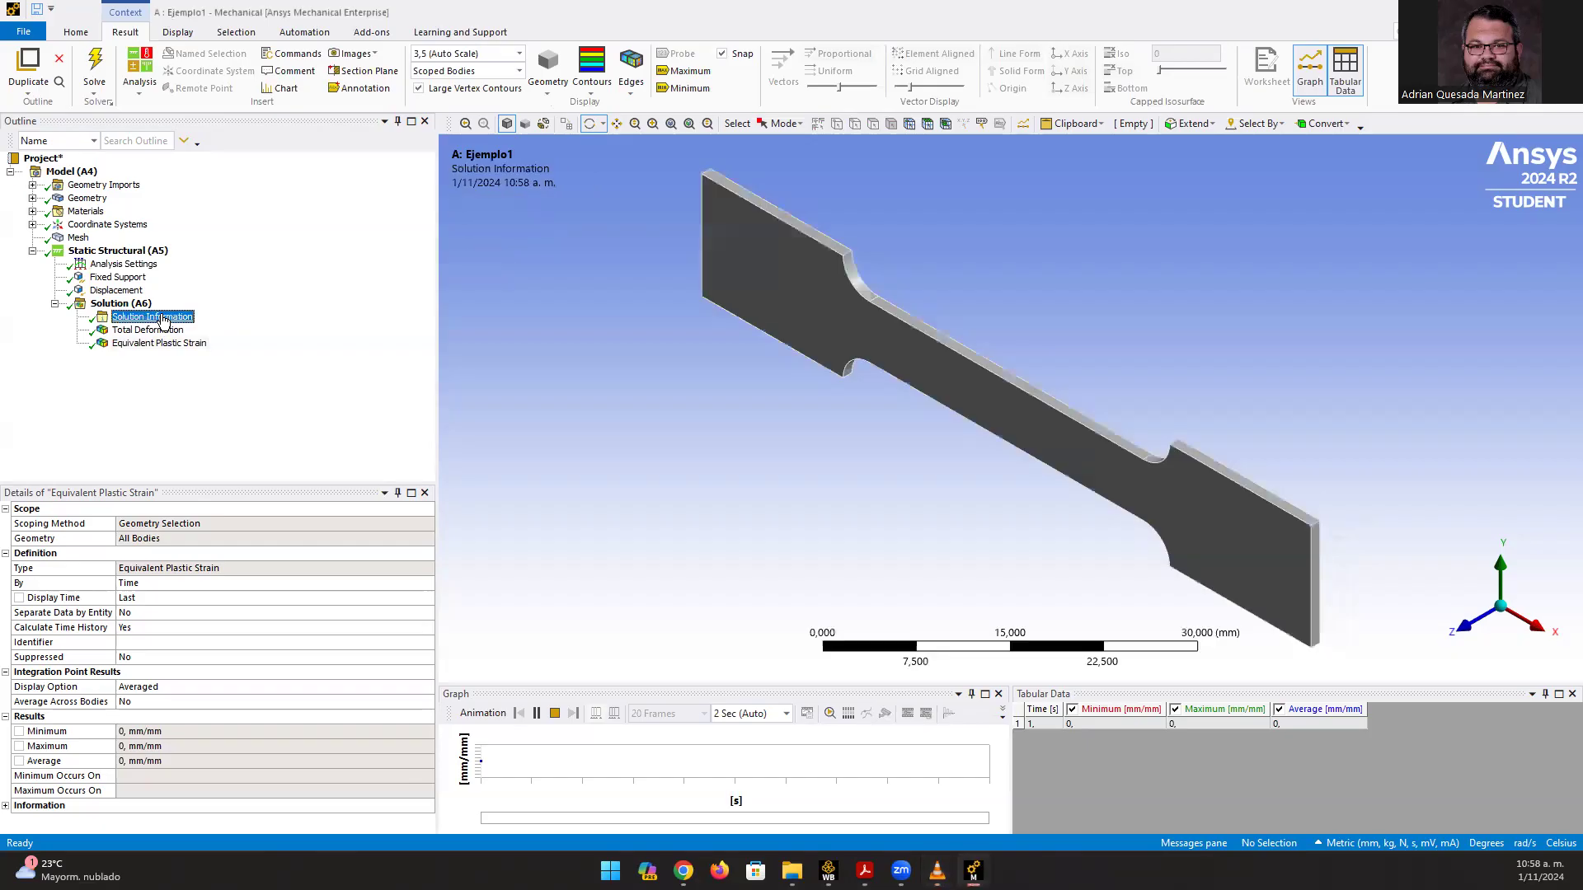
right_click(163, 318)
left_click(112, 305)
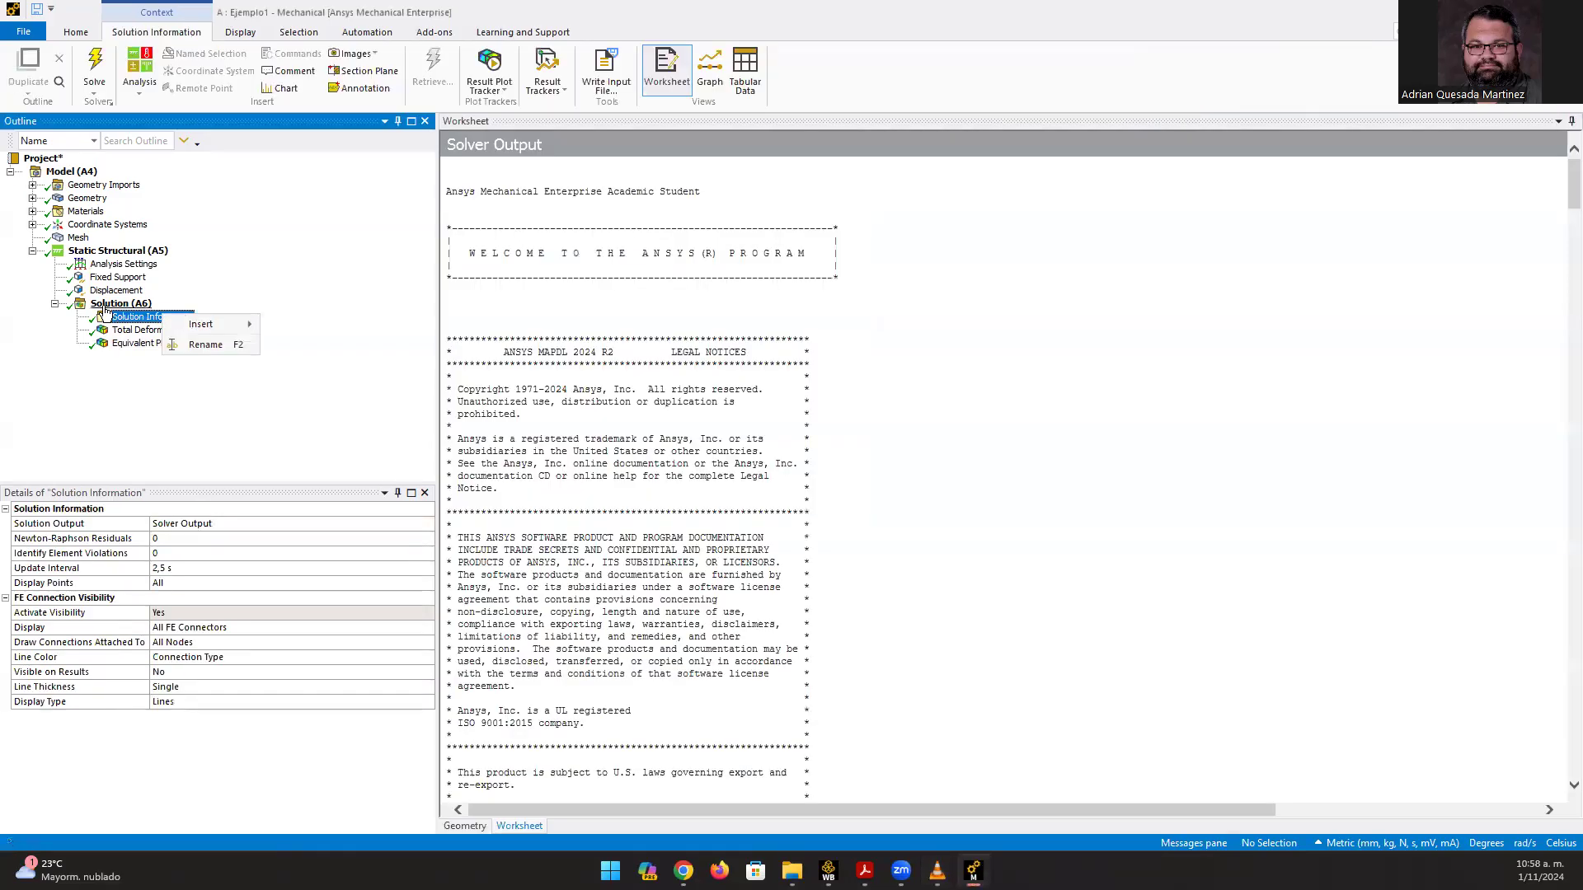
right_click(111, 305)
mouse_move(239, 320)
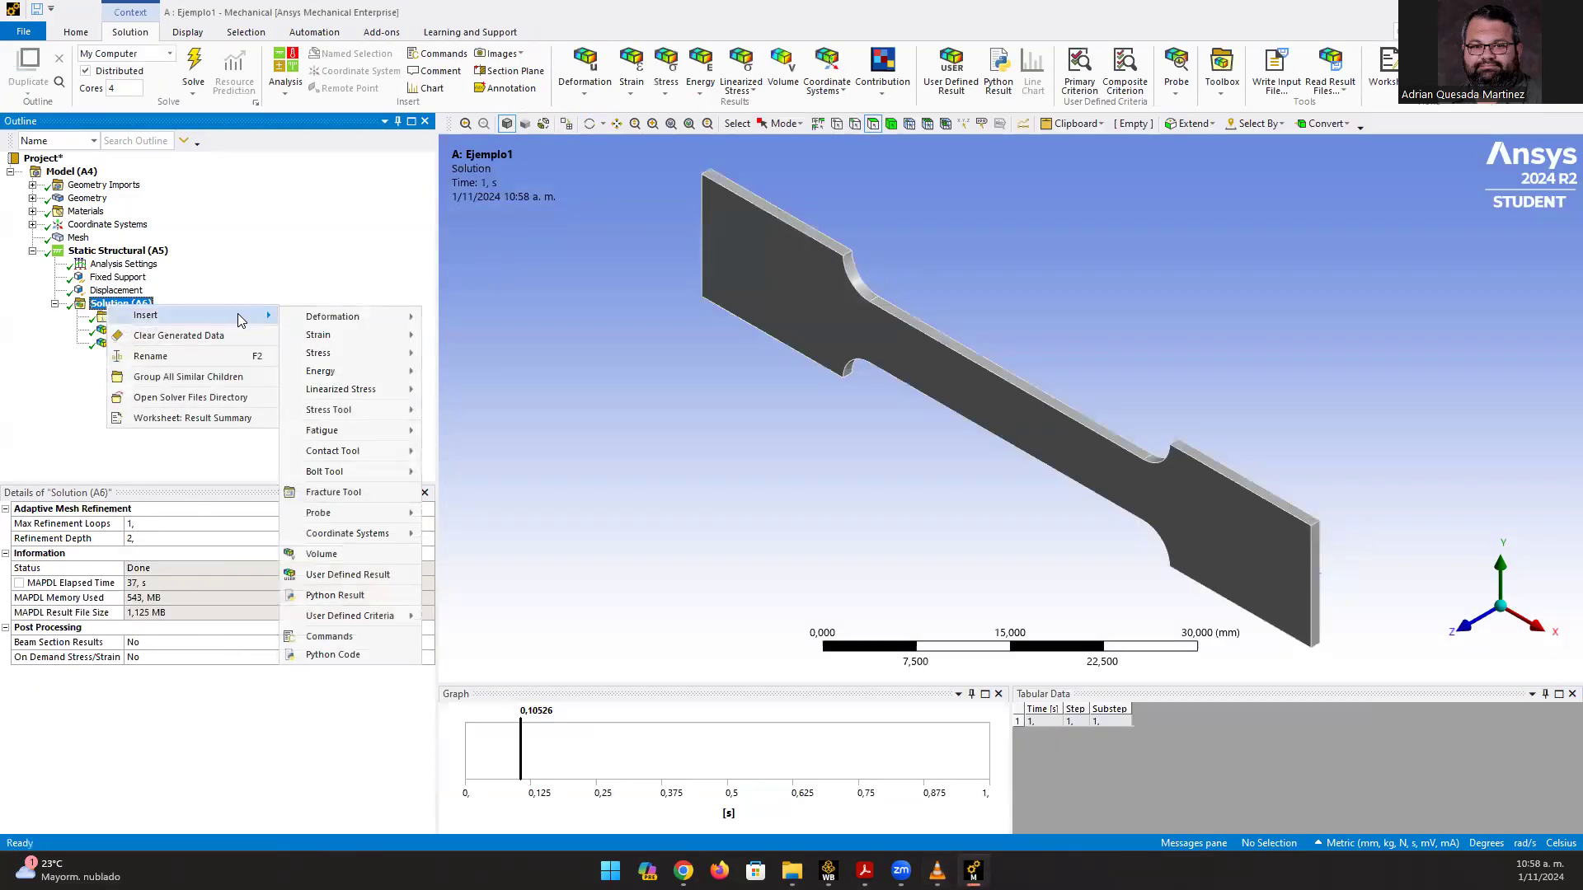
mouse_move(354, 342)
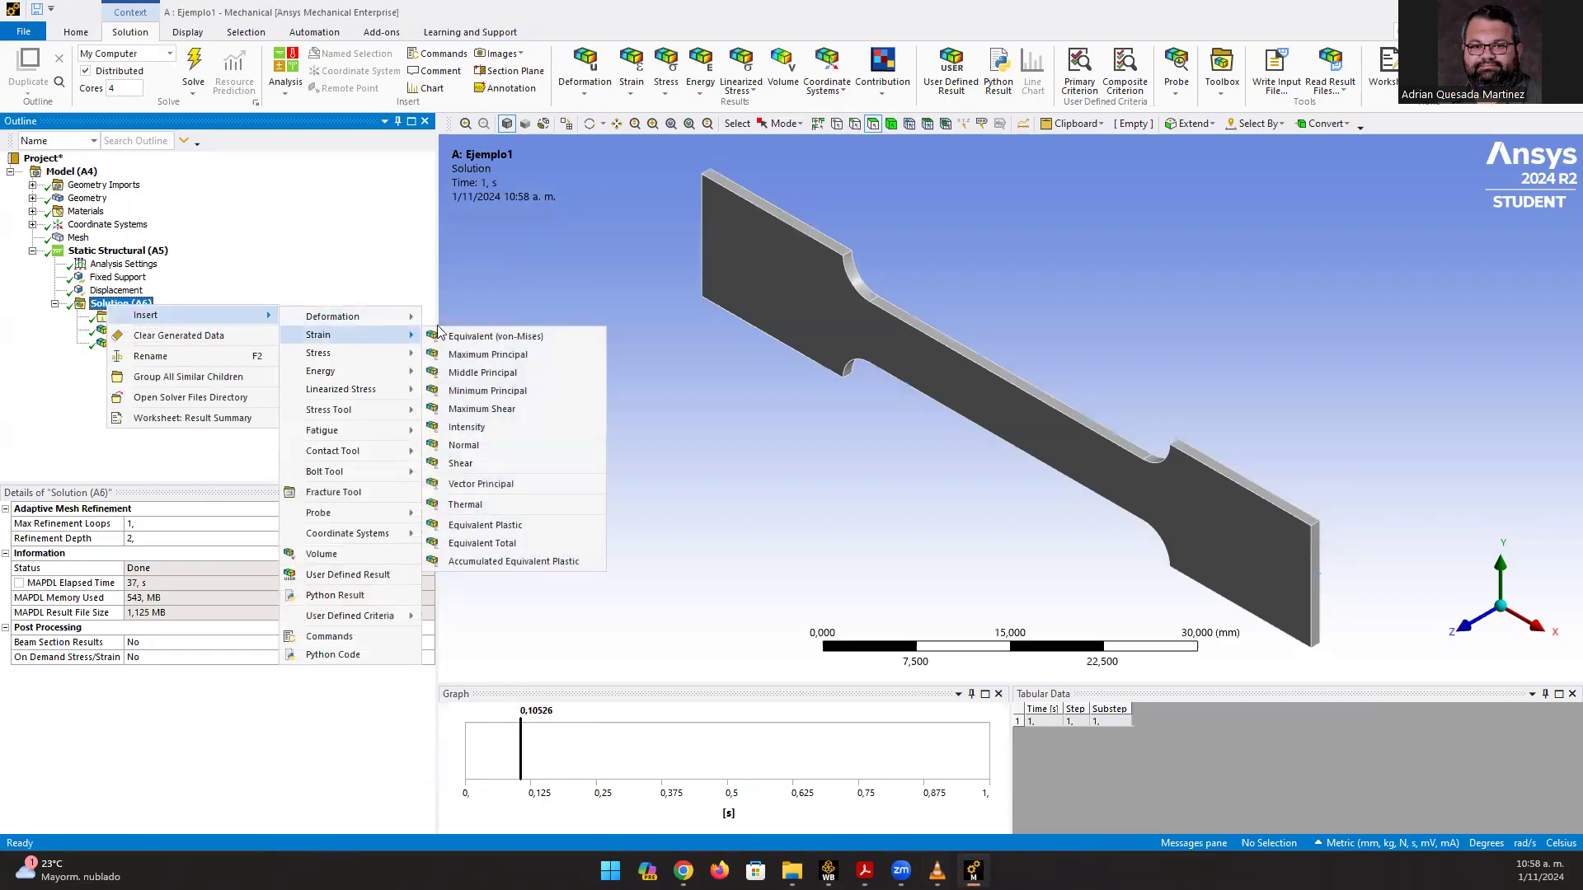
left_click(492, 336)
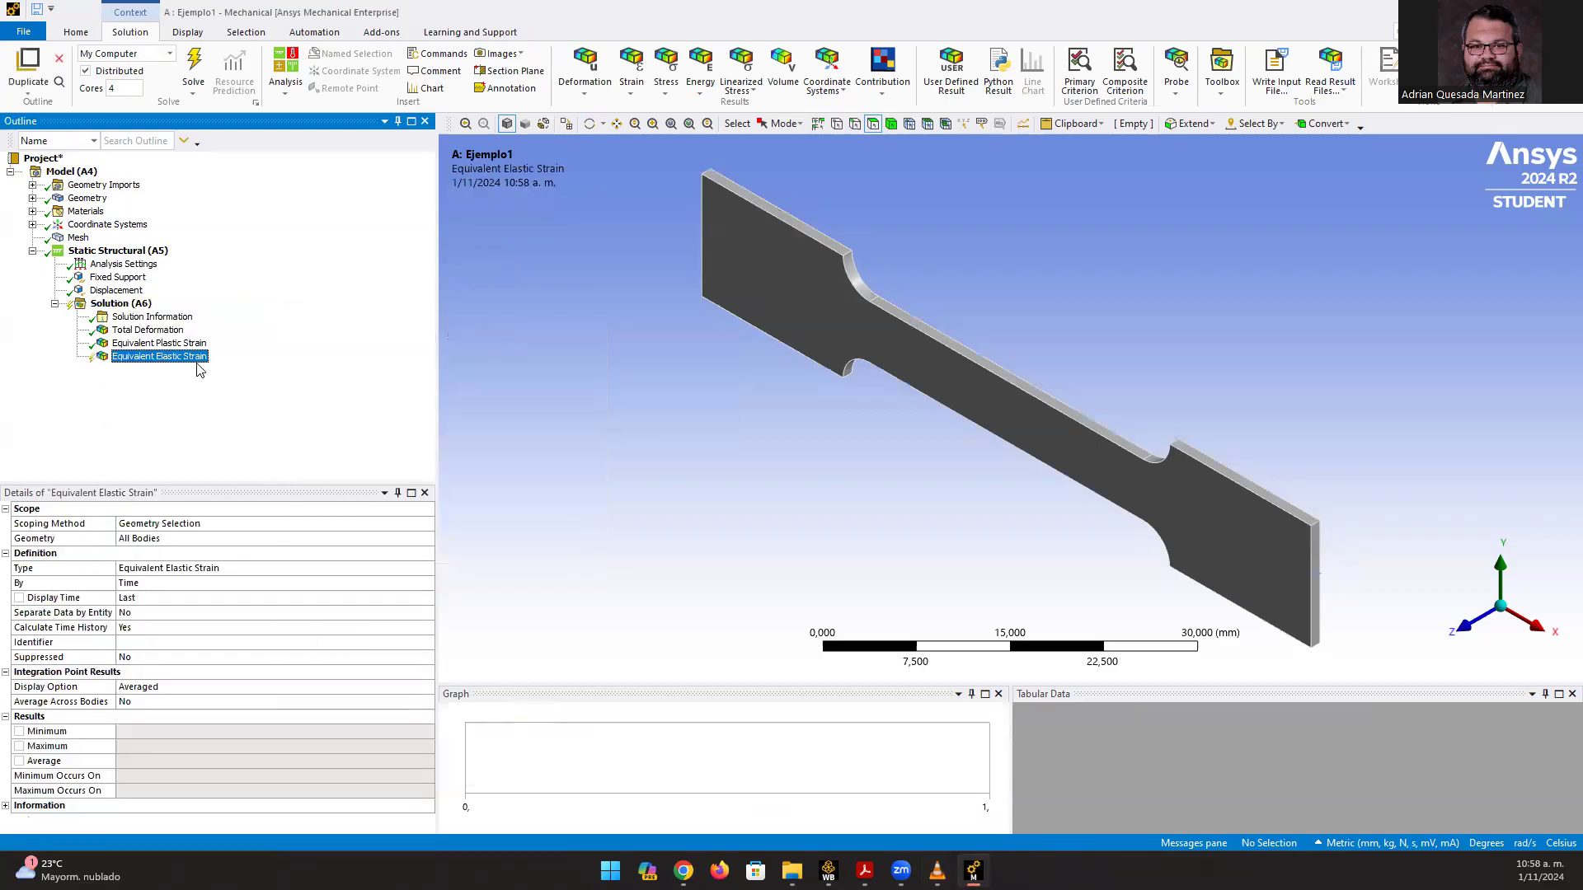
right_click(154, 364)
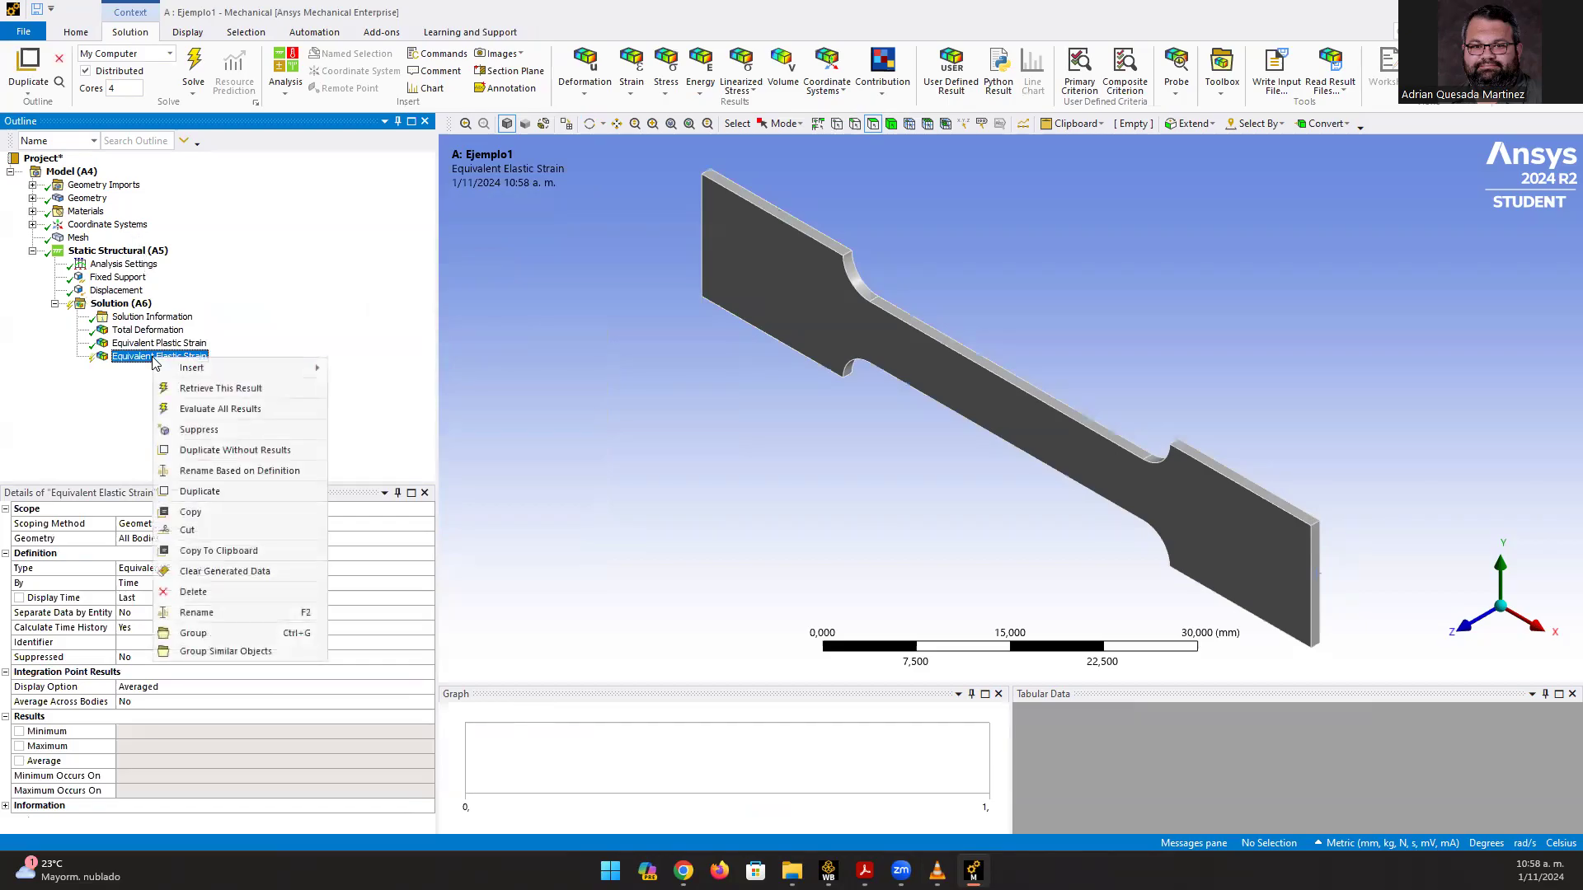
left_click(224, 416)
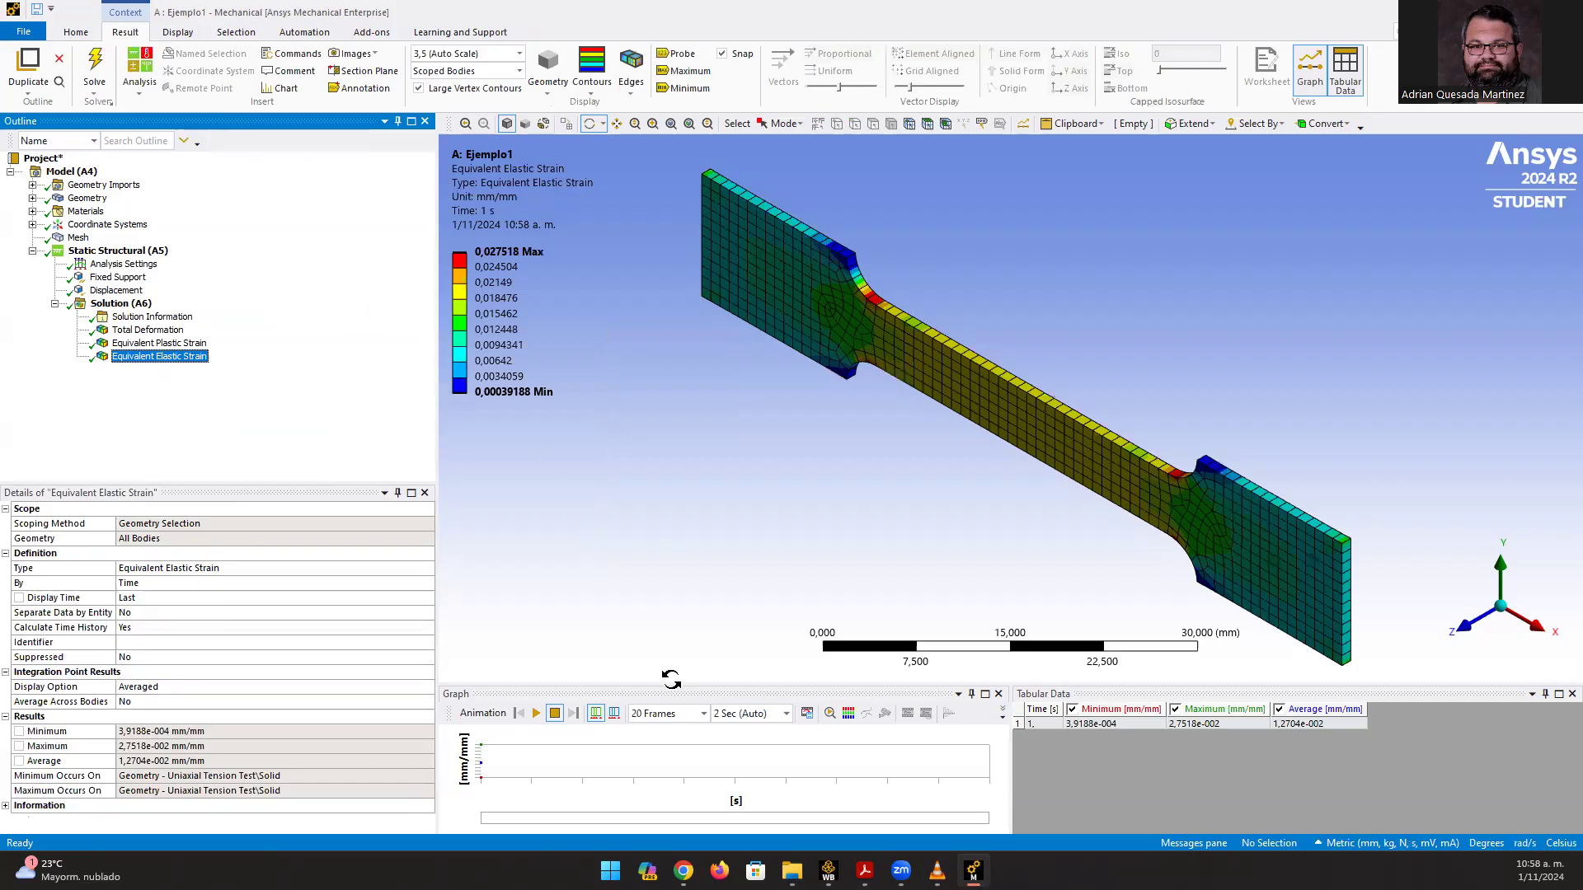
- Play the animation of the equivalent elastic strain result and pause it at time 1 s to examine the contours
left_click(536, 714)
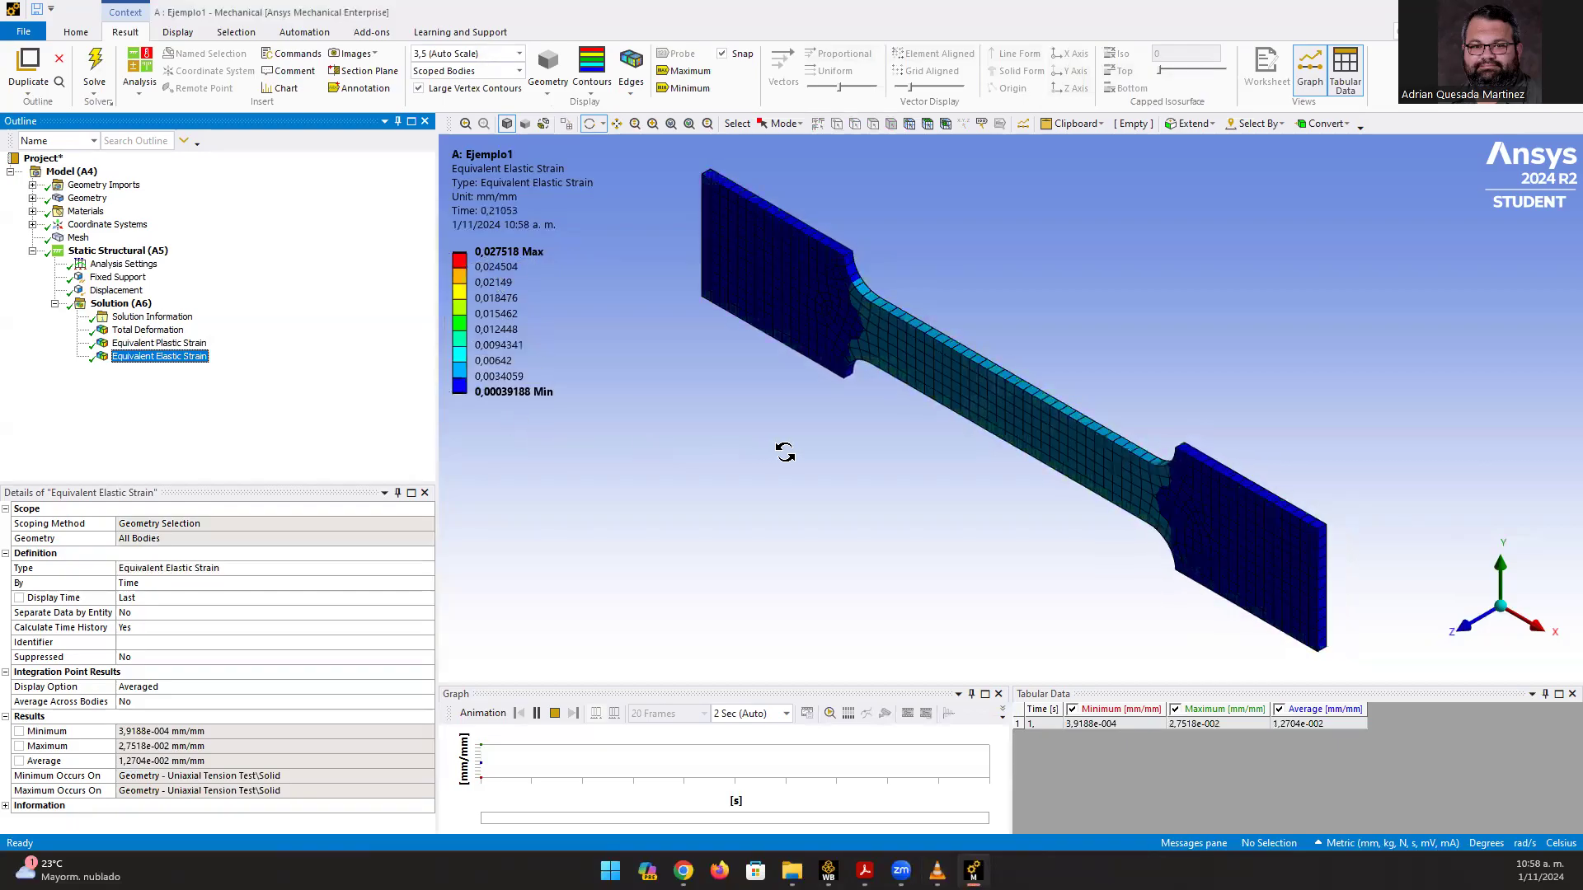
left_click(536, 714)
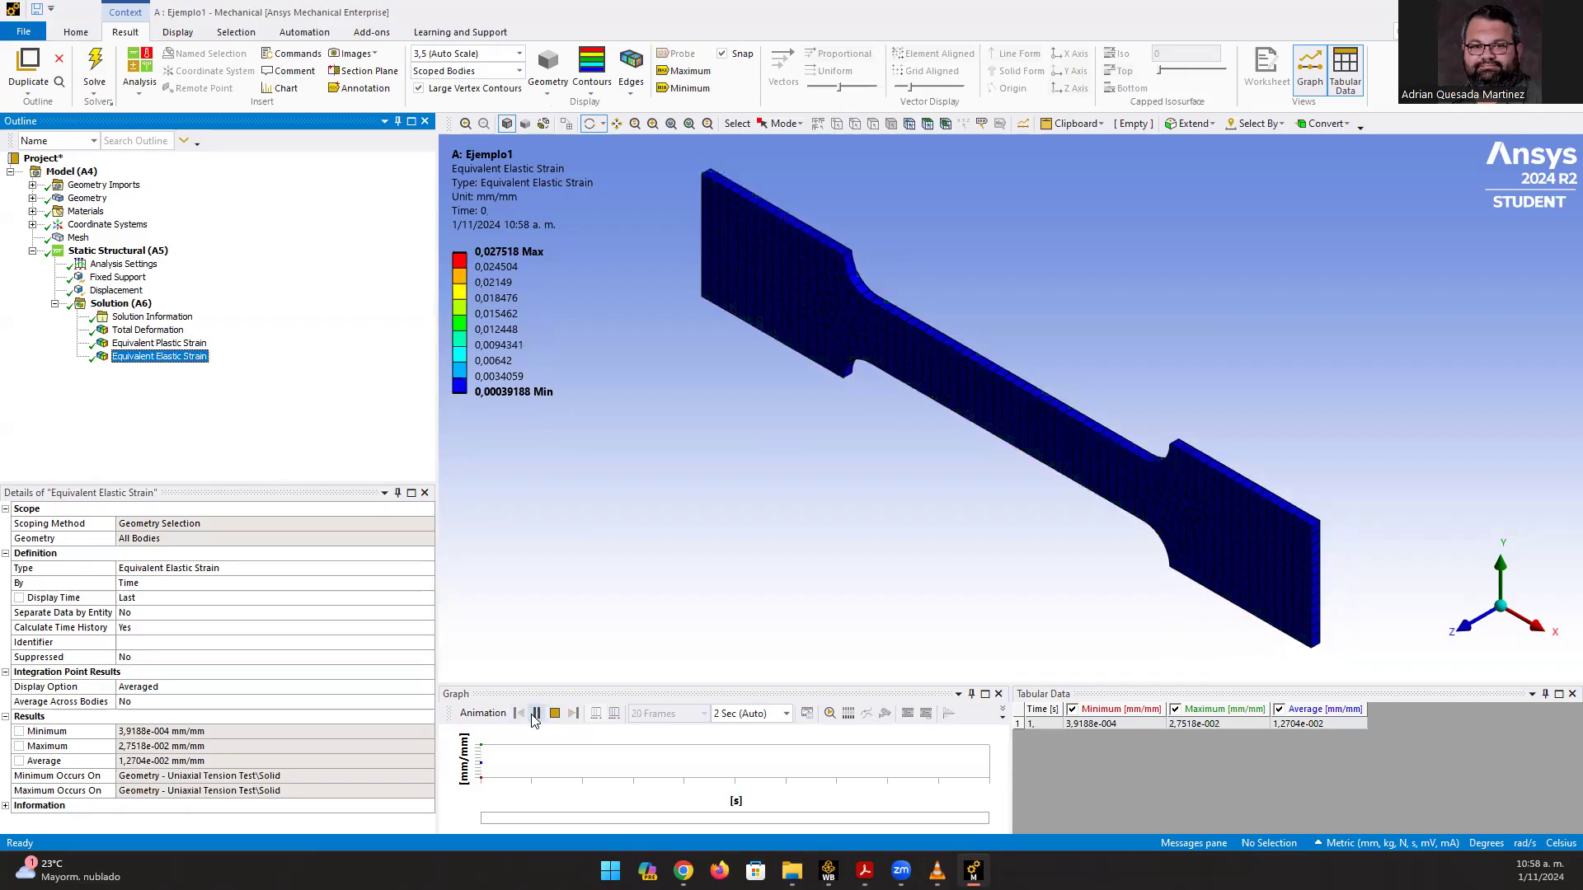
left_click(536, 714)
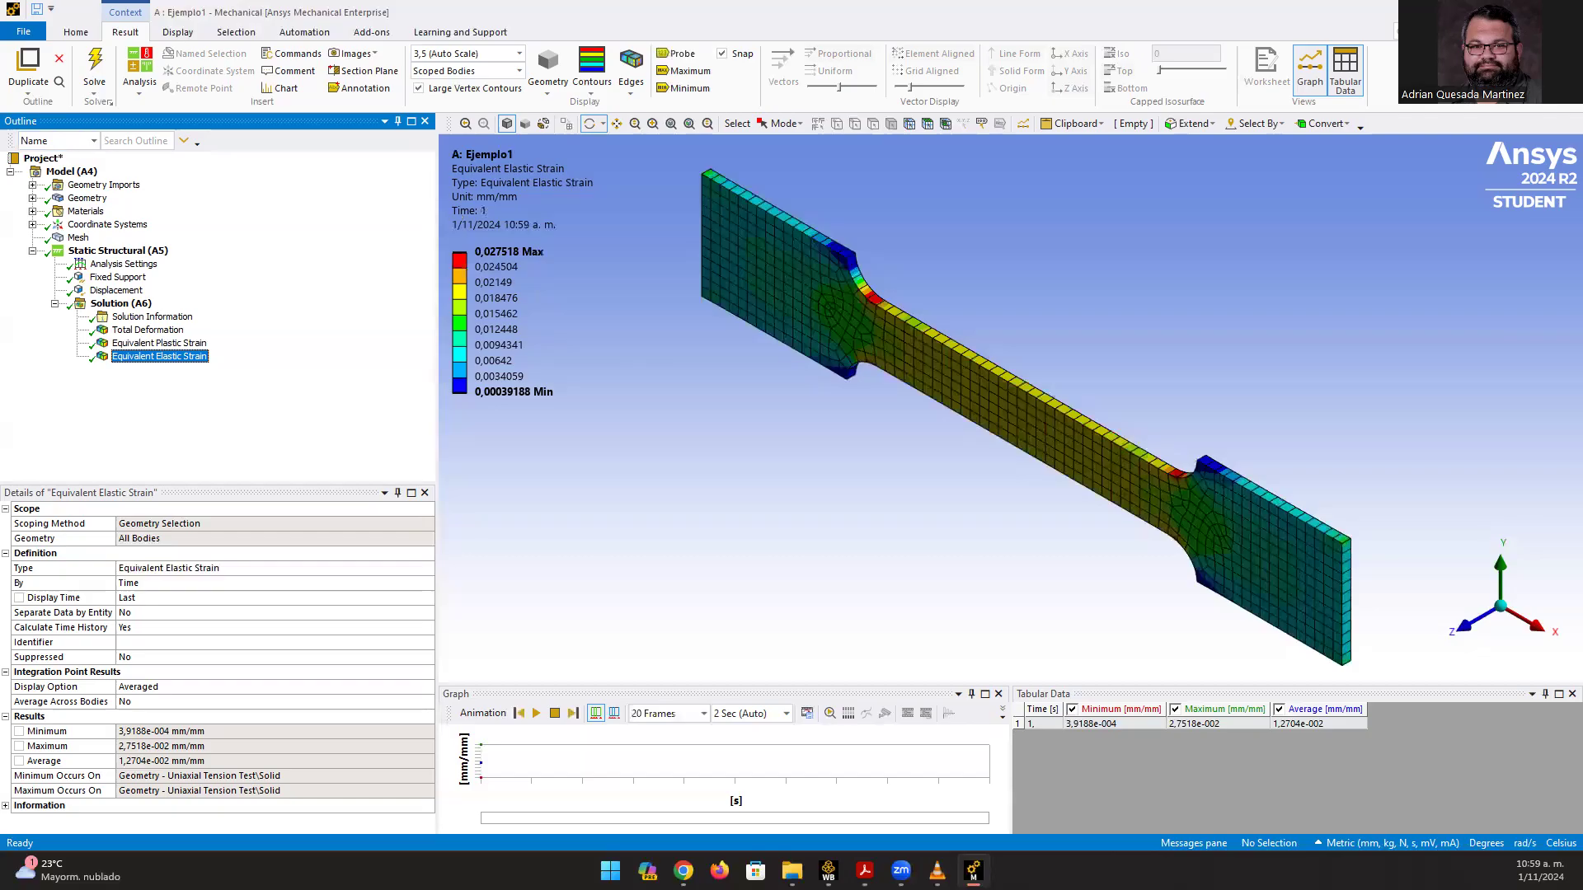
left_click(483, 211)
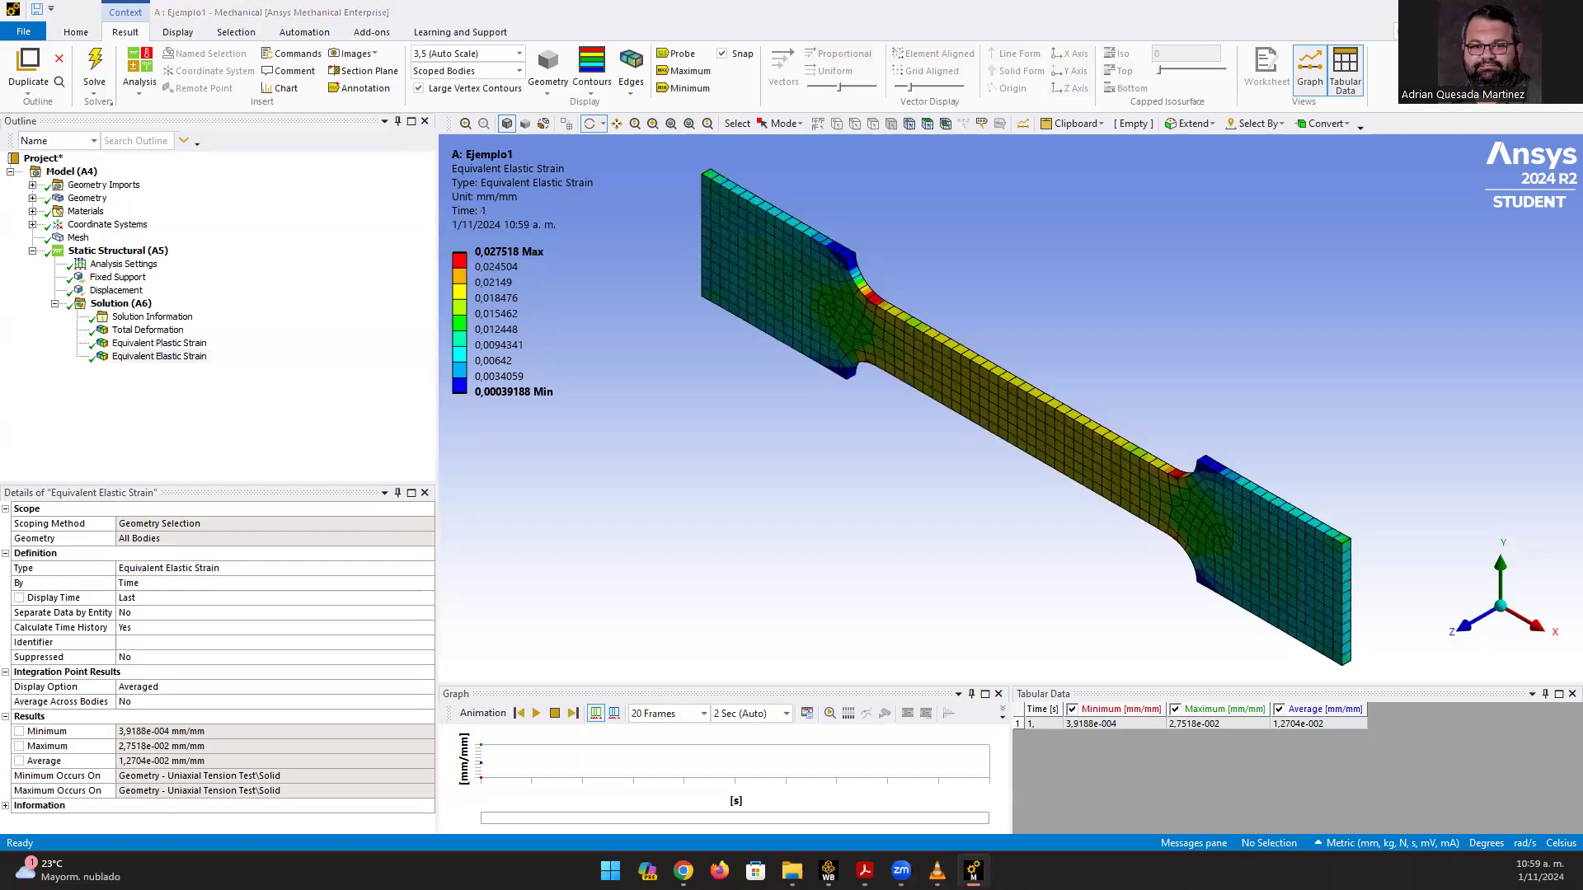
key("alt+Tab")
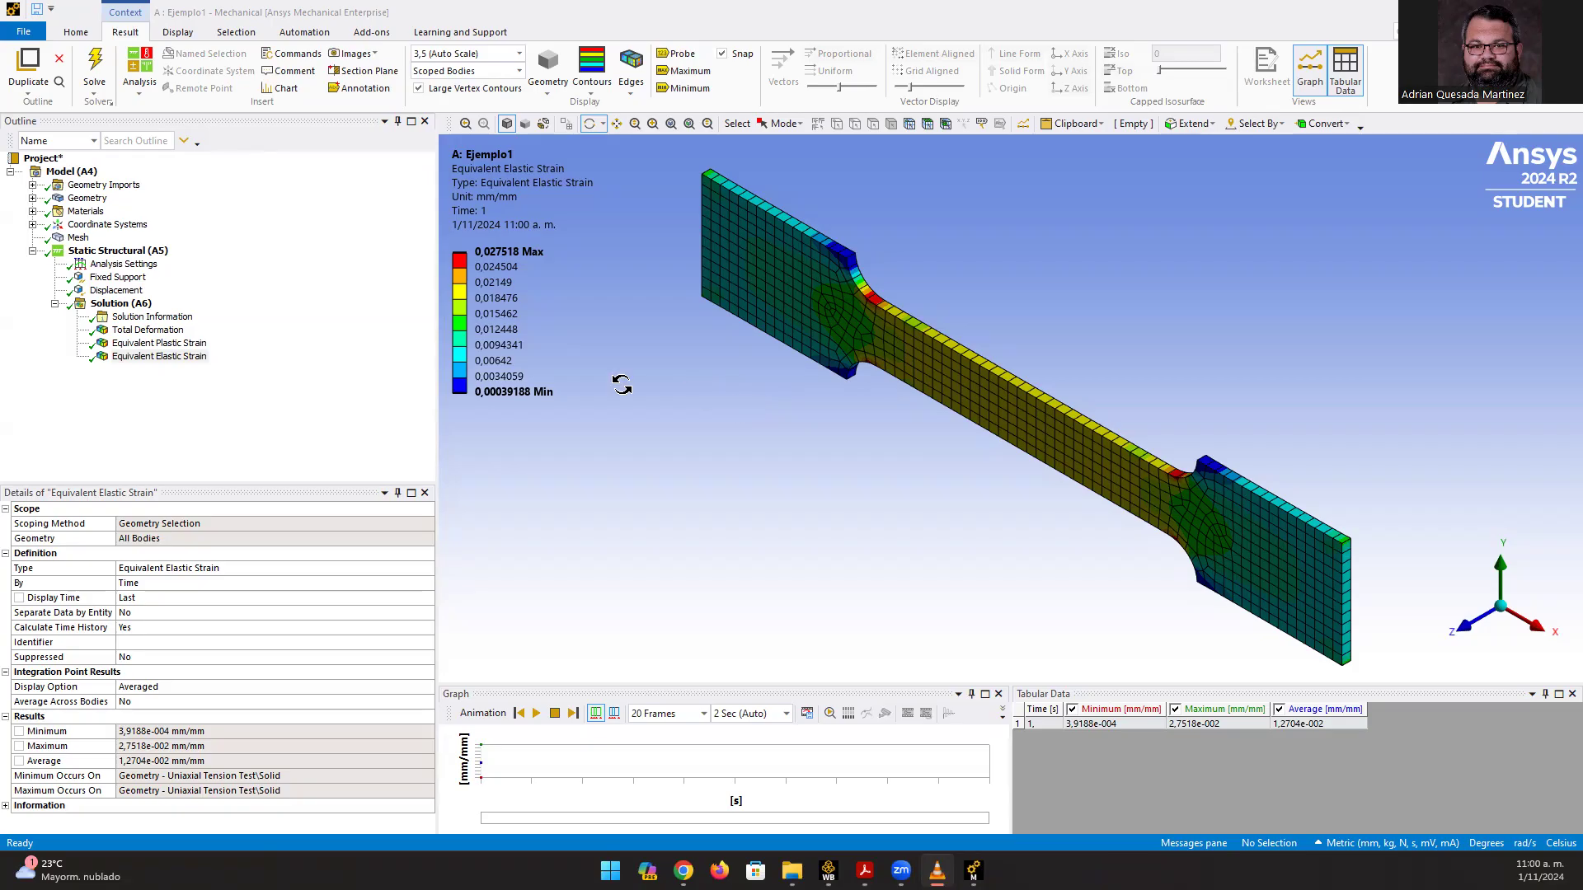
- Add a Maximum Principal stress result to the solution and evaluate all results
right_click(121, 305)
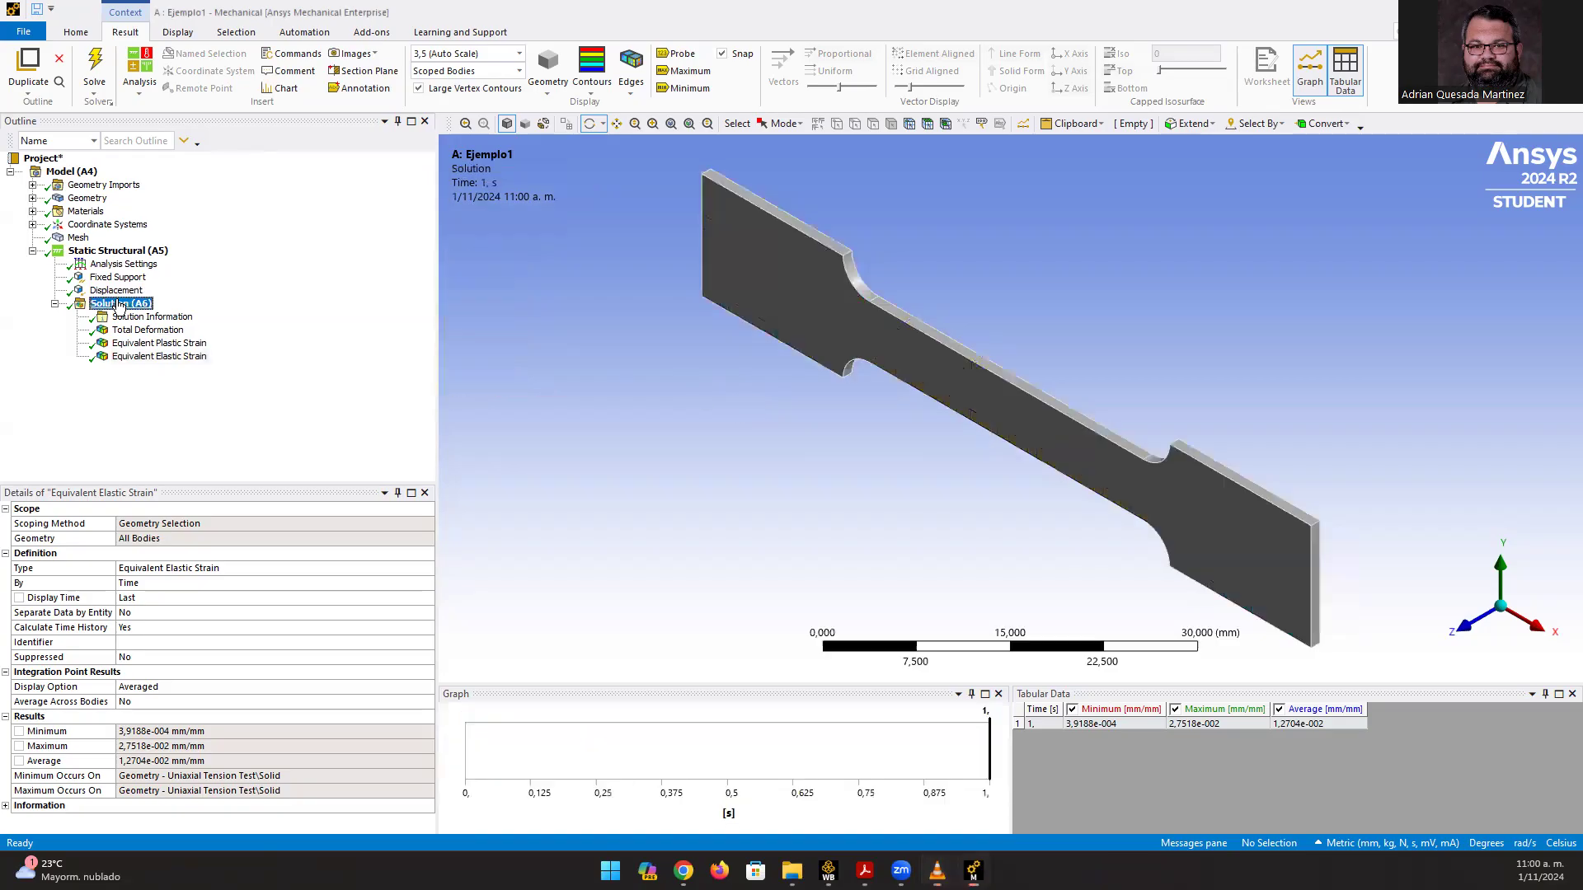
mouse_move(219, 311)
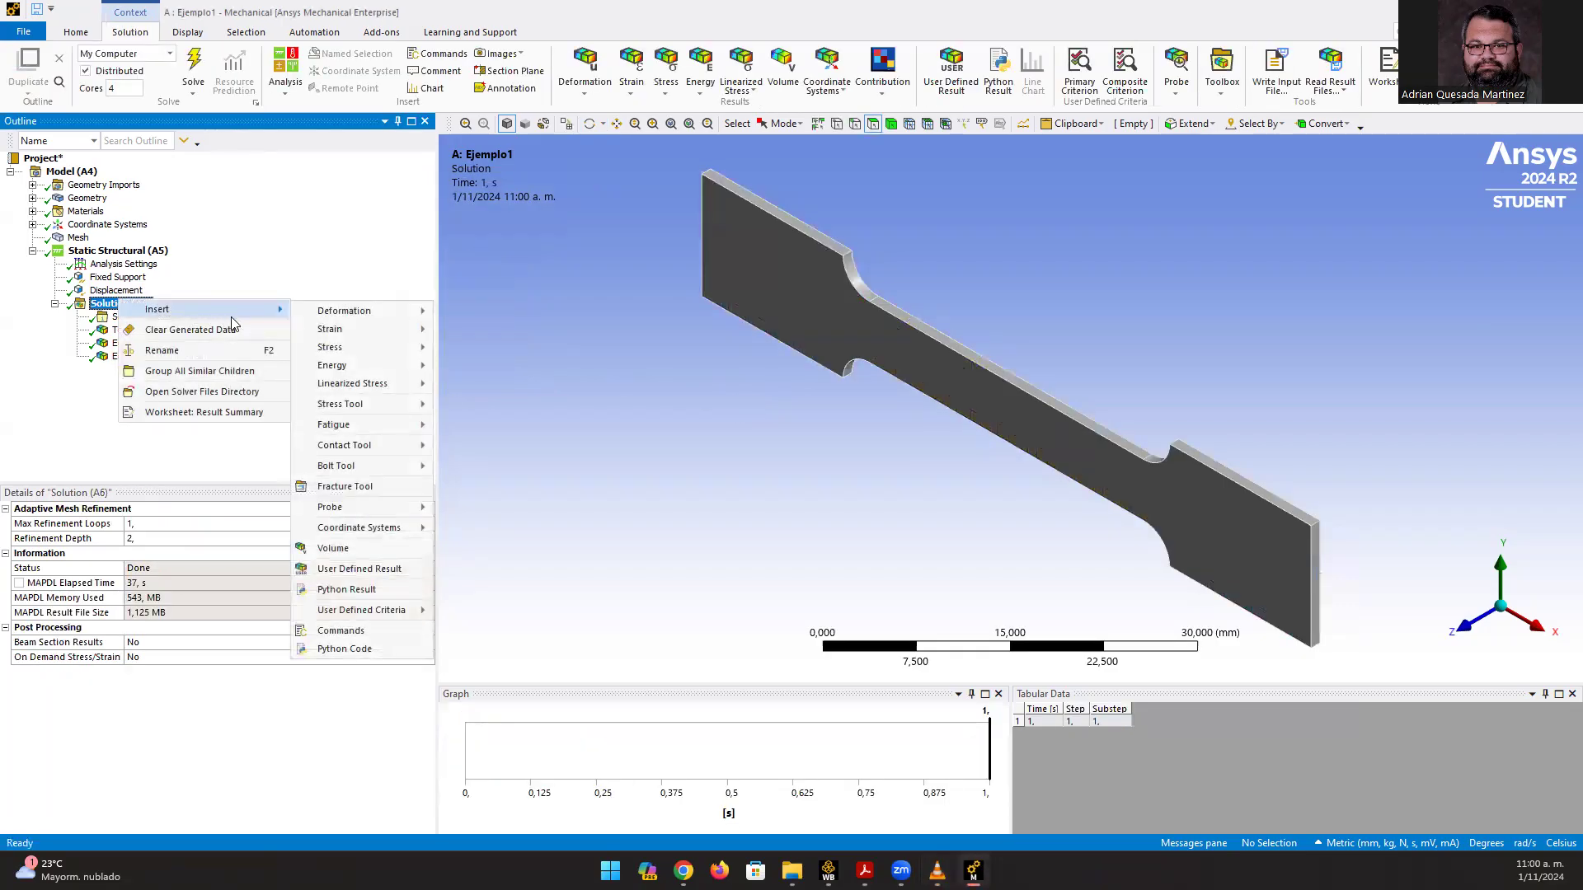
mouse_move(365, 352)
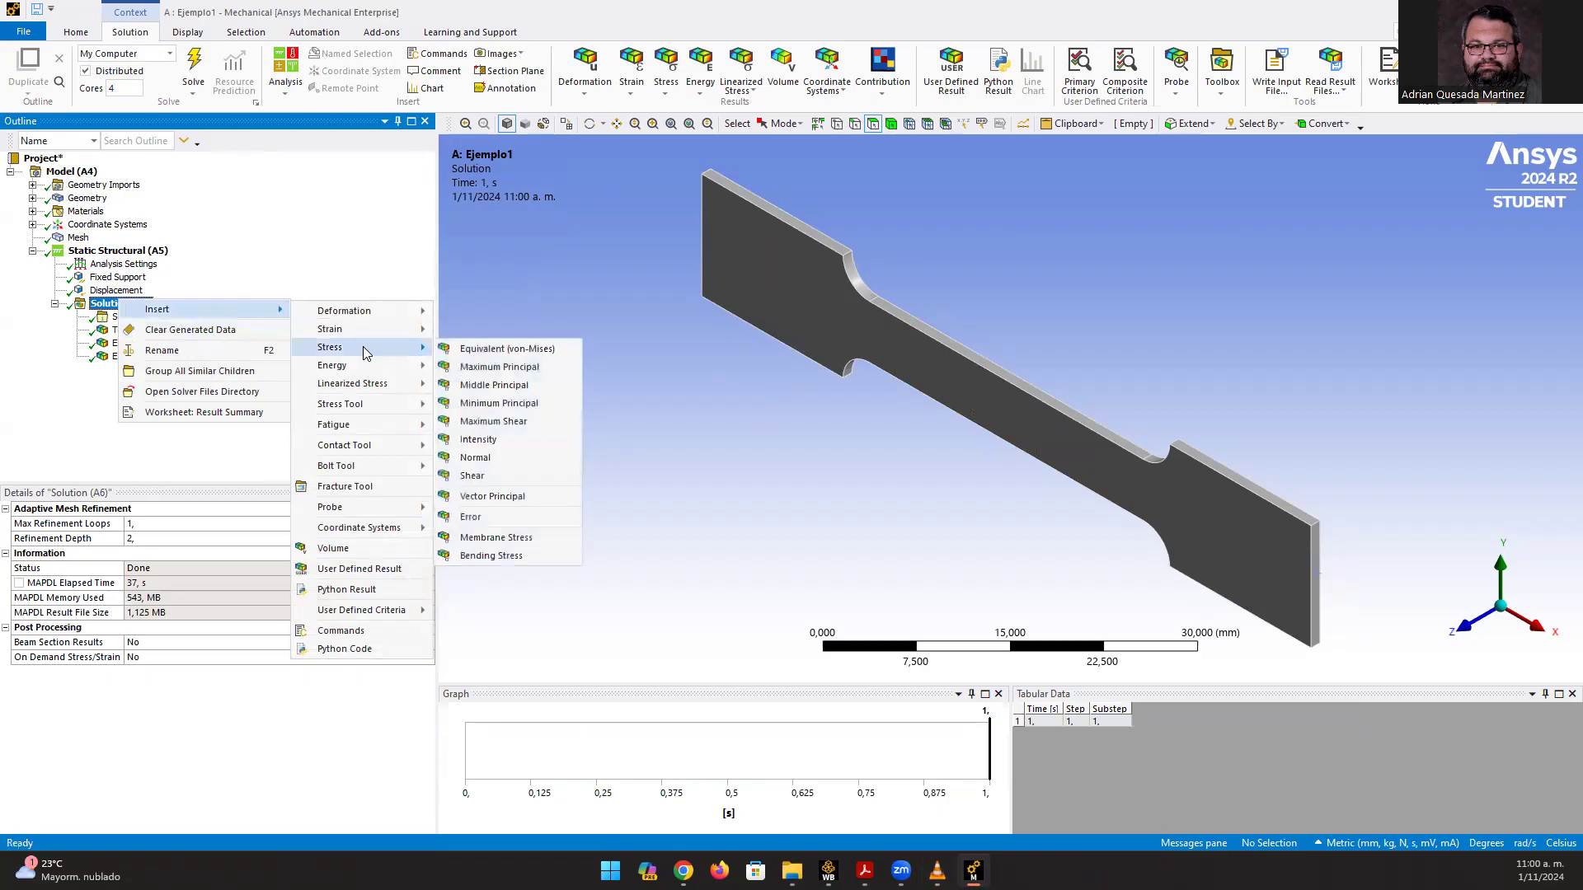
left_click(492, 366)
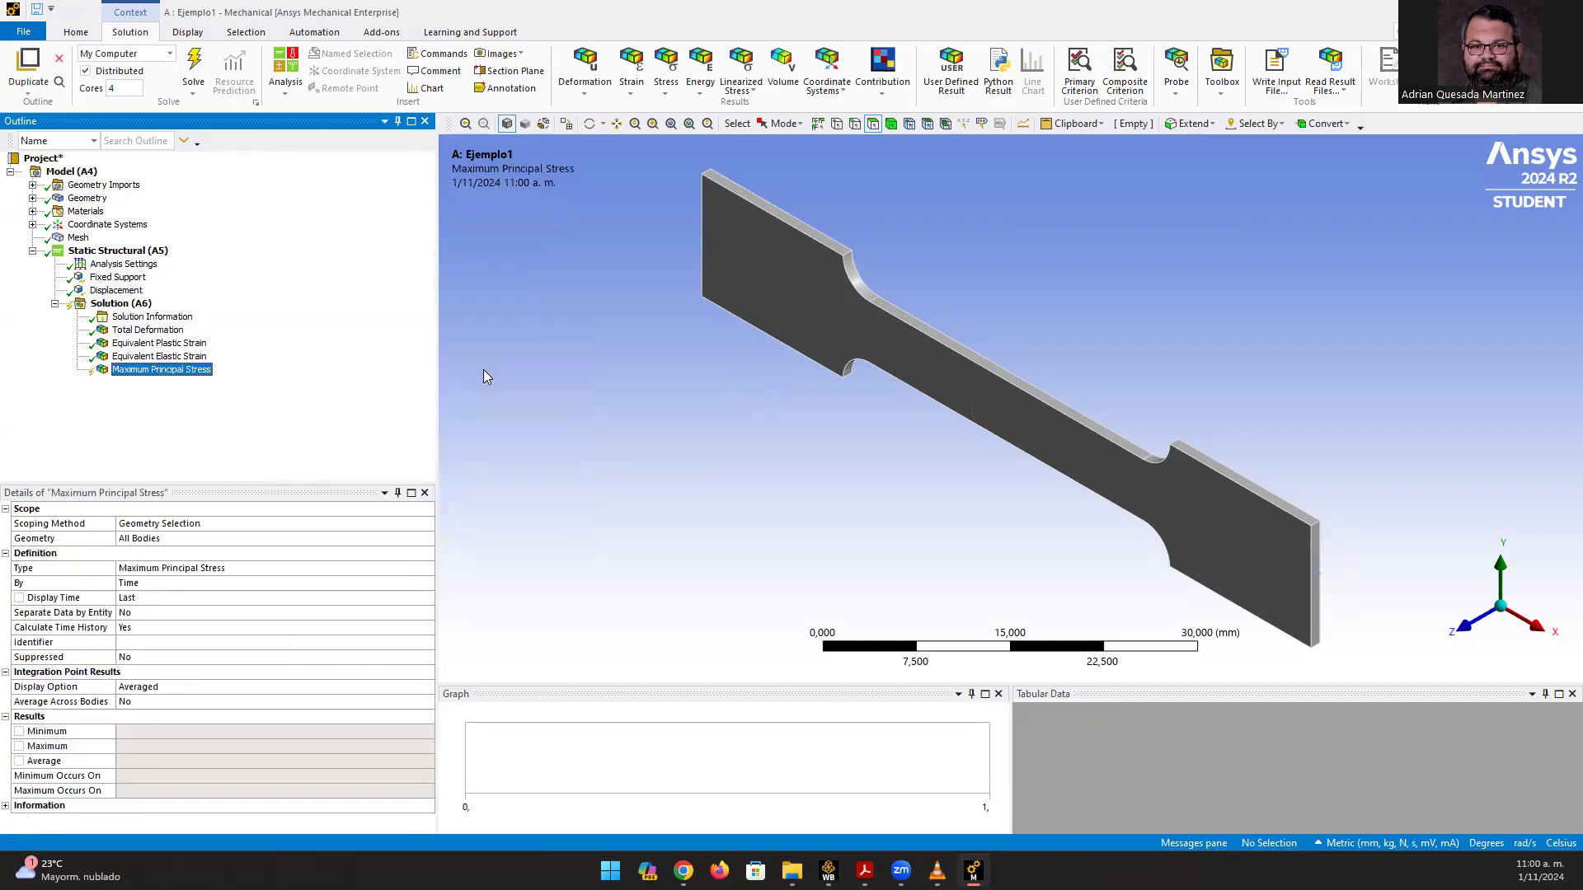
right_click(160, 372)
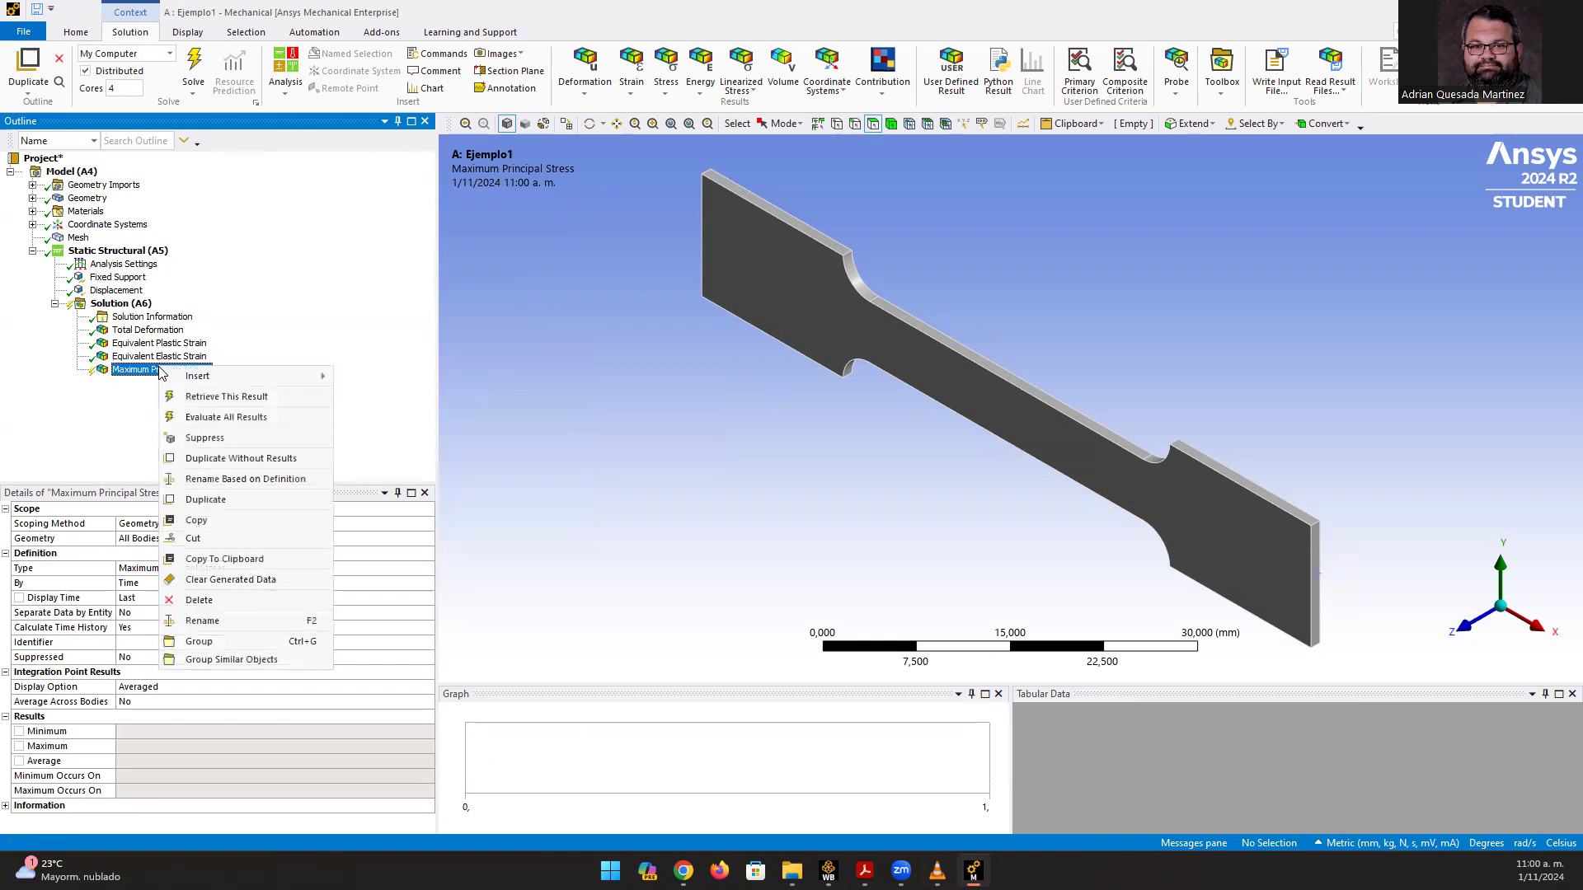
left_click(219, 418)
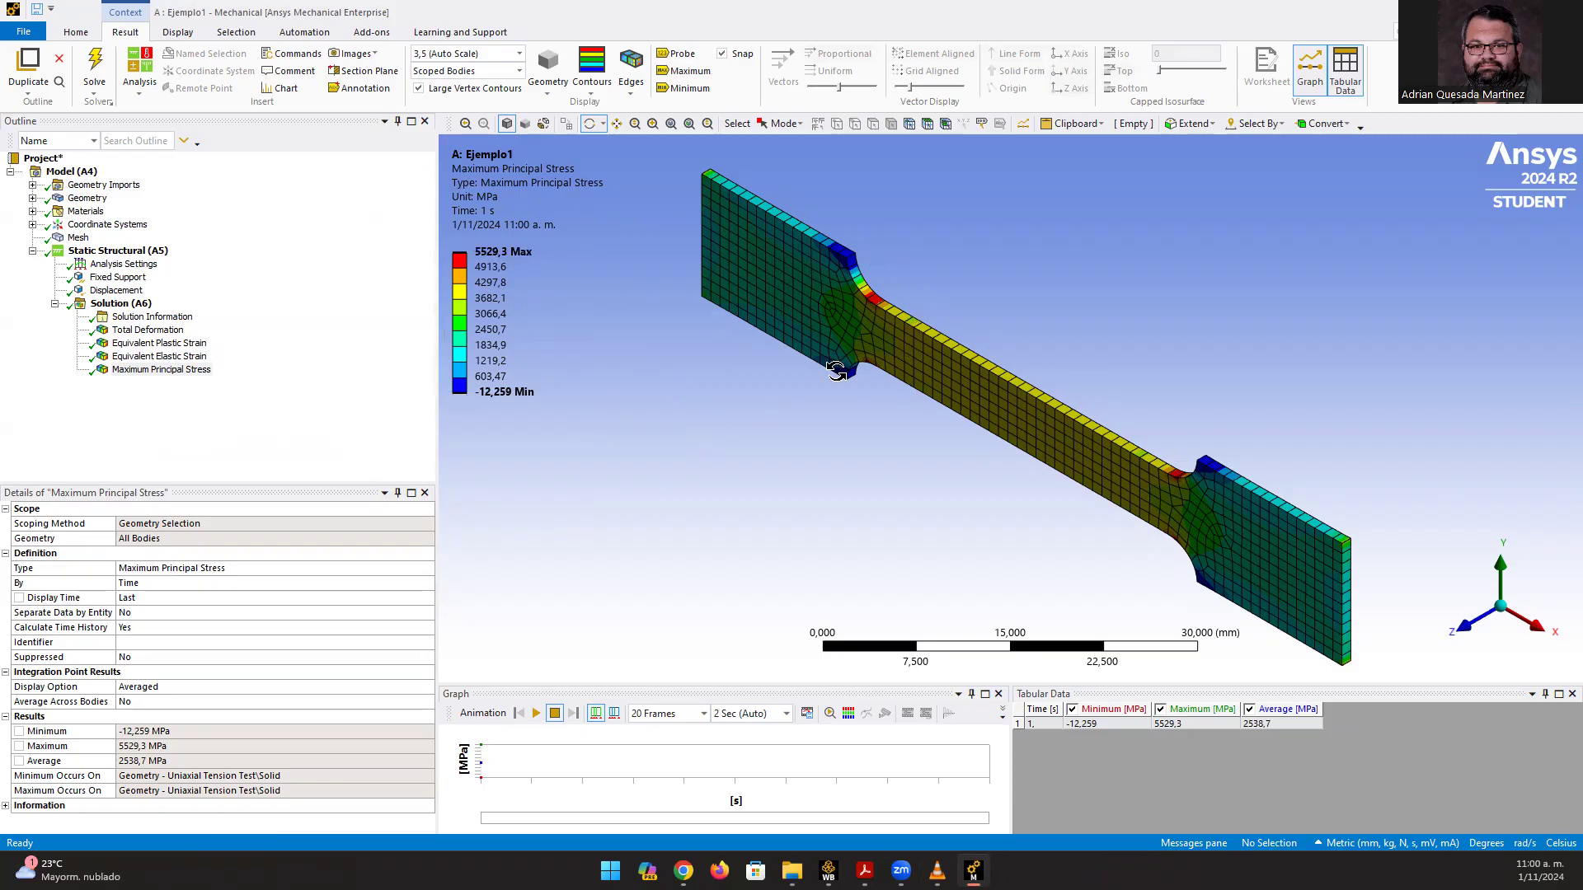
left_click(124, 304)
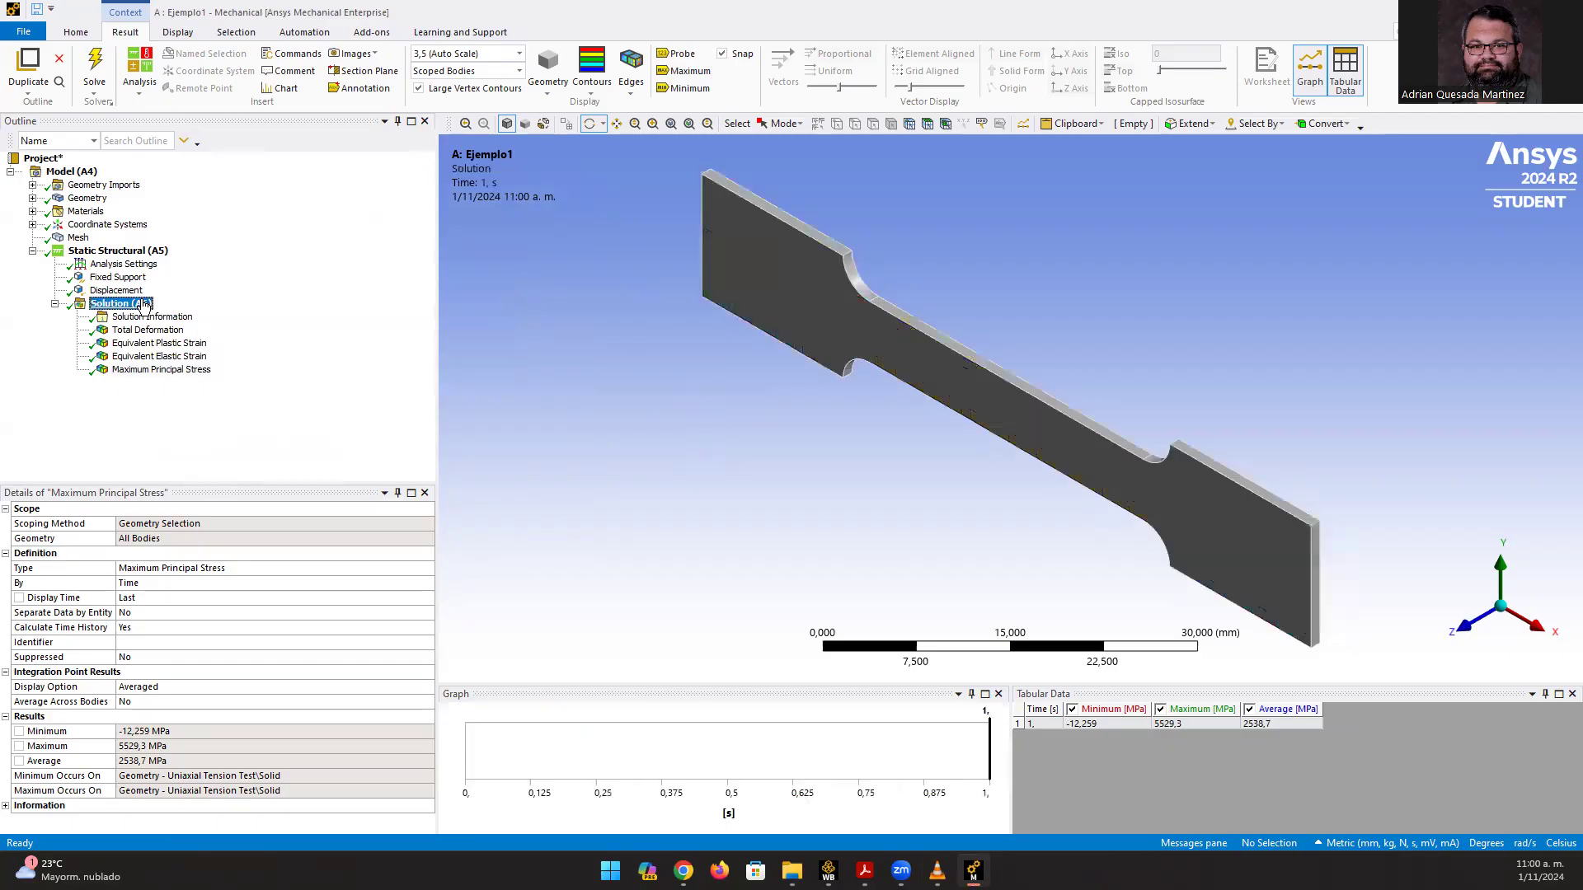
right_click(142, 303)
mouse_move(235, 321)
mouse_move(424, 332)
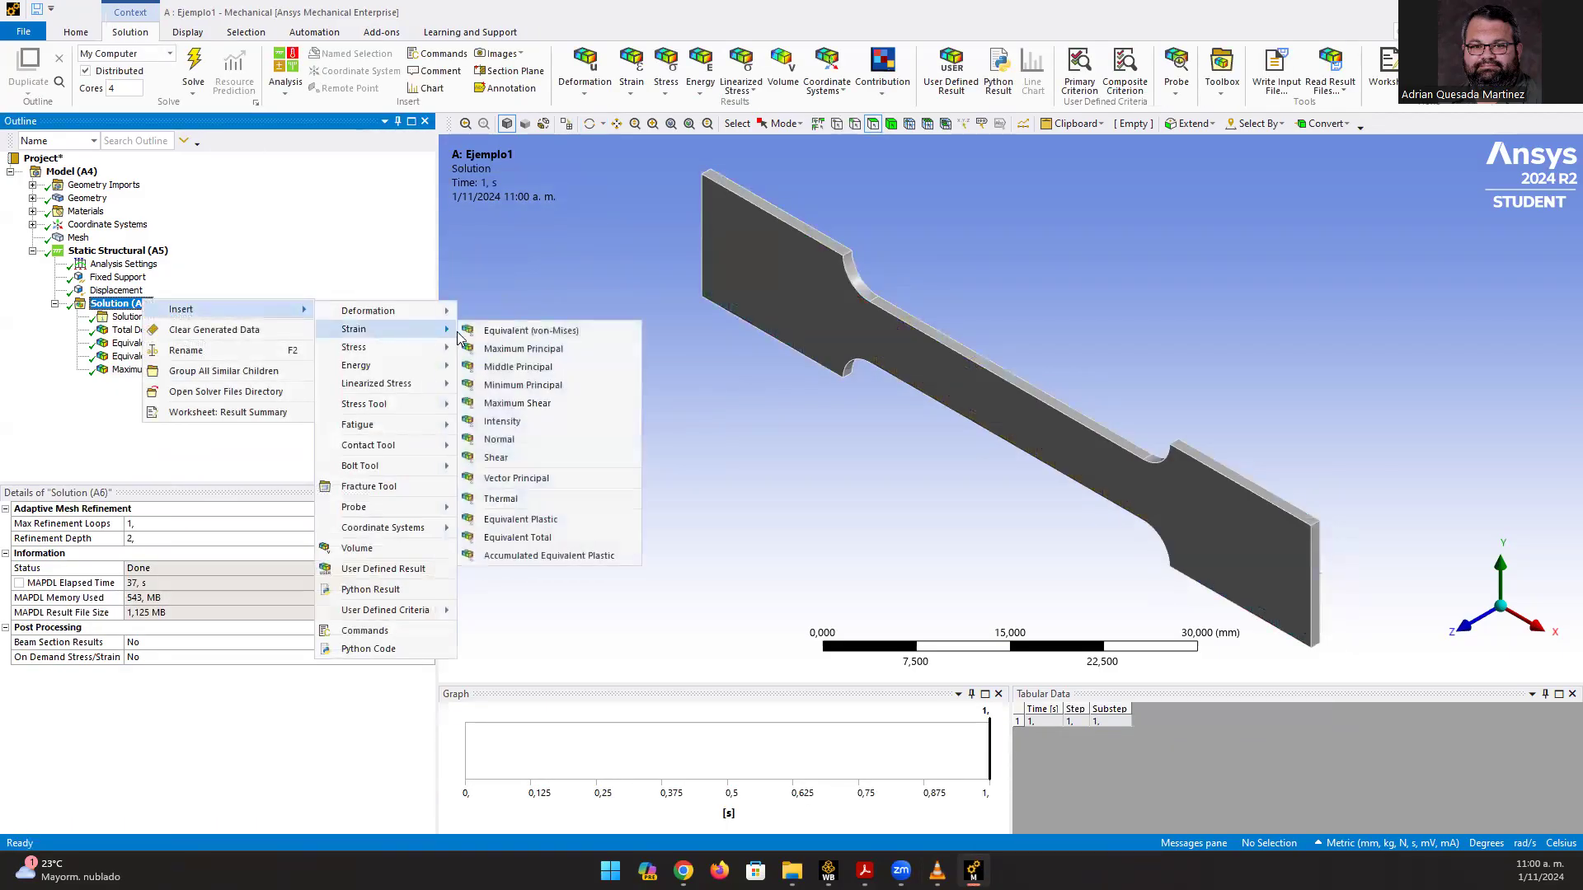
left_click(520, 332)
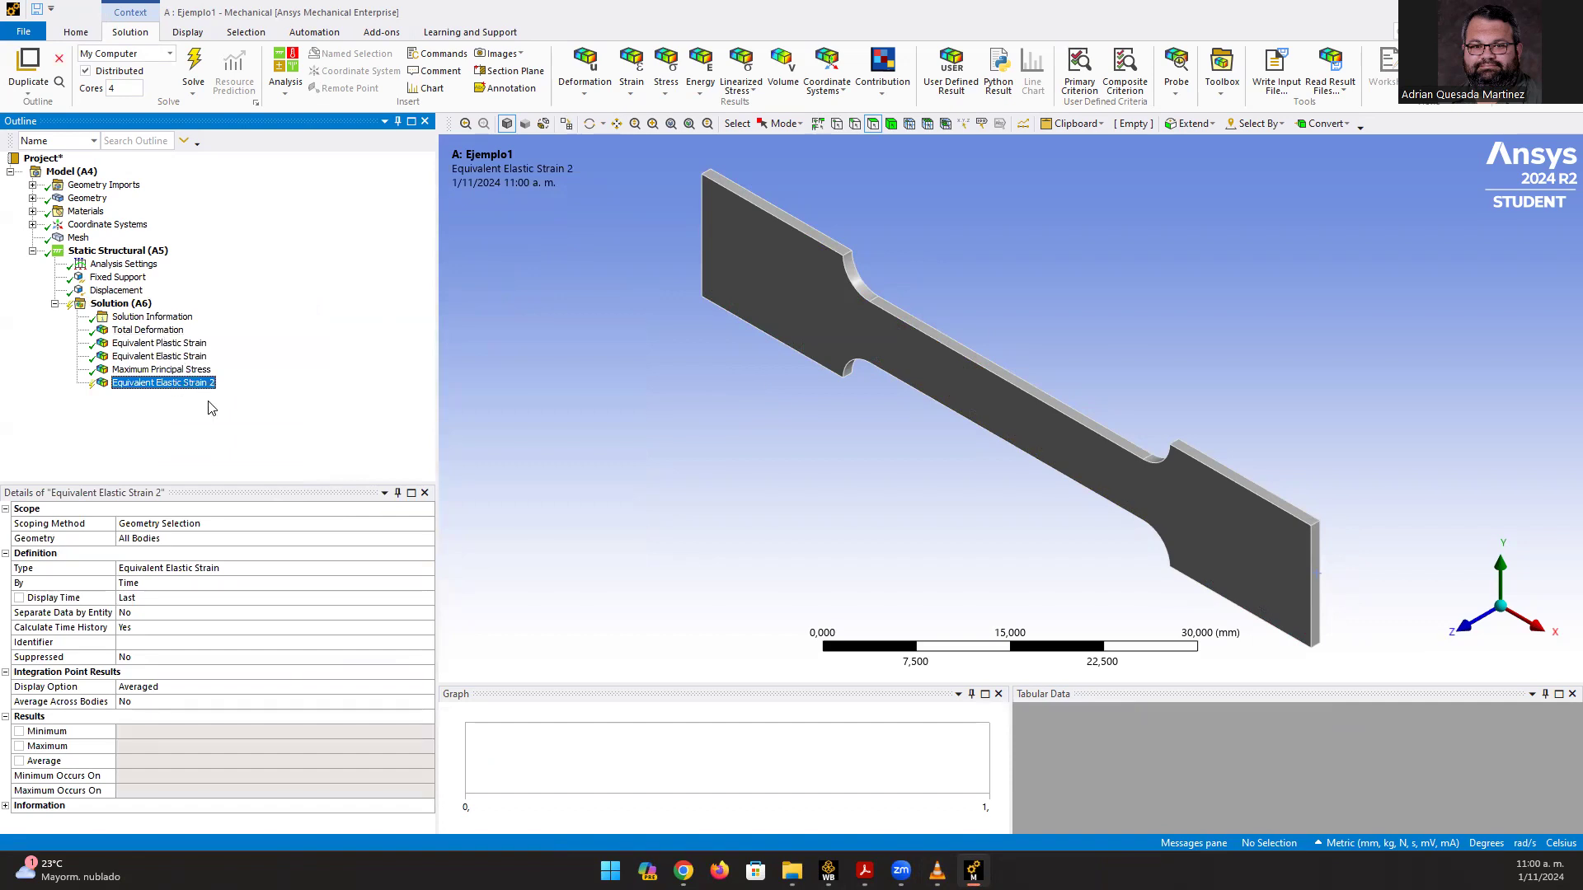
key("Delete")
left_click(793, 493)
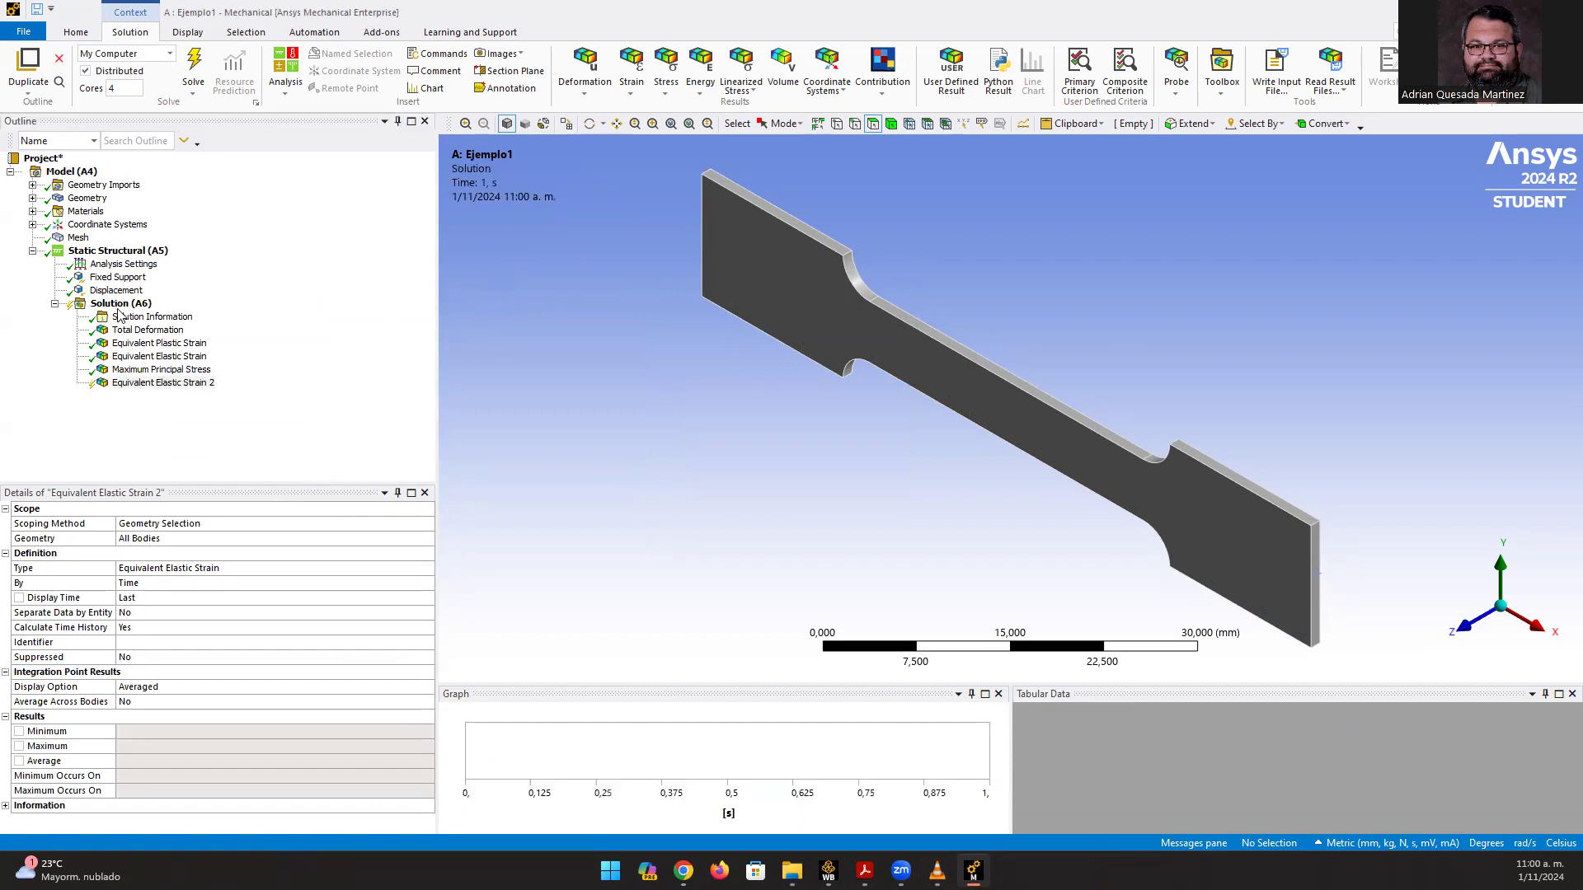
- Add an Equivalent (von-Mises) stress result to the solution and evaluate all results
left_click(124, 312)
right_click(123, 311)
mouse_move(165, 319)
mouse_move(375, 356)
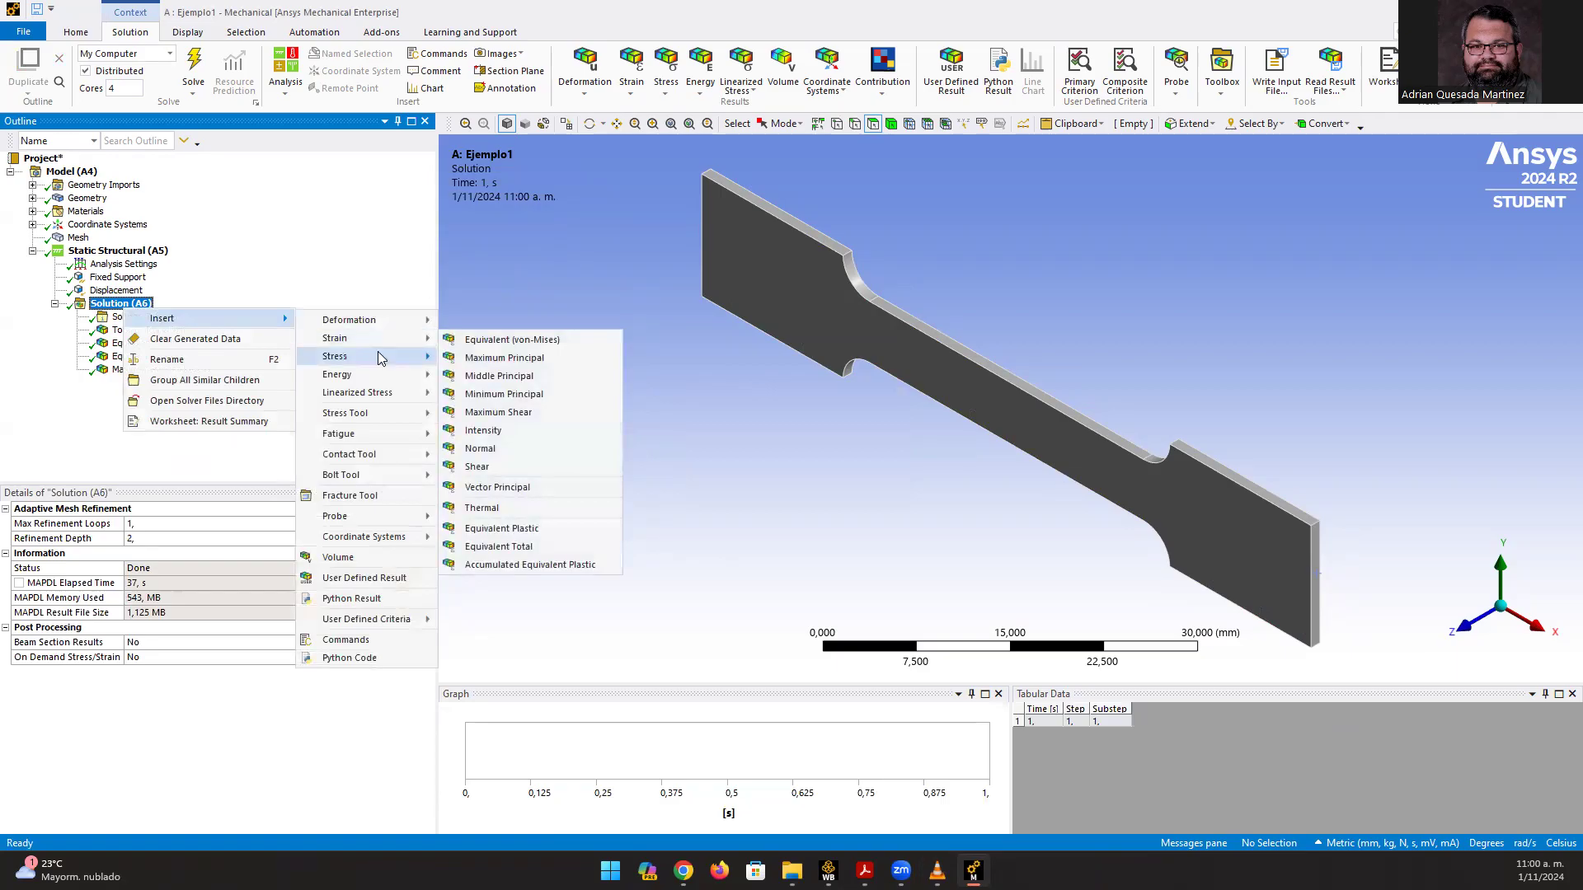
left_click(513, 359)
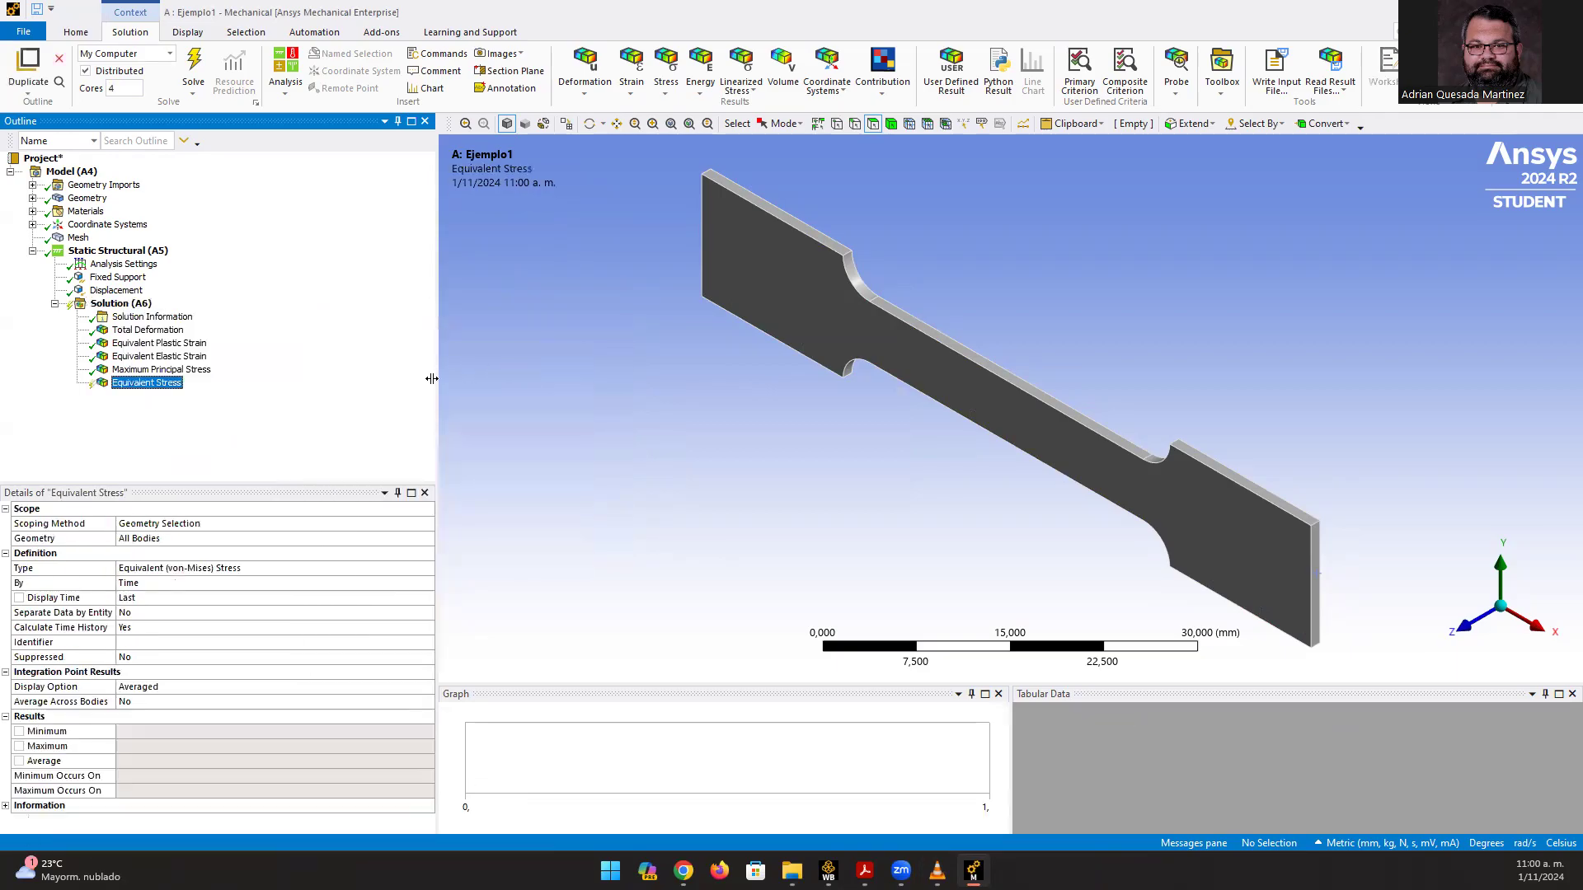
right_click(128, 382)
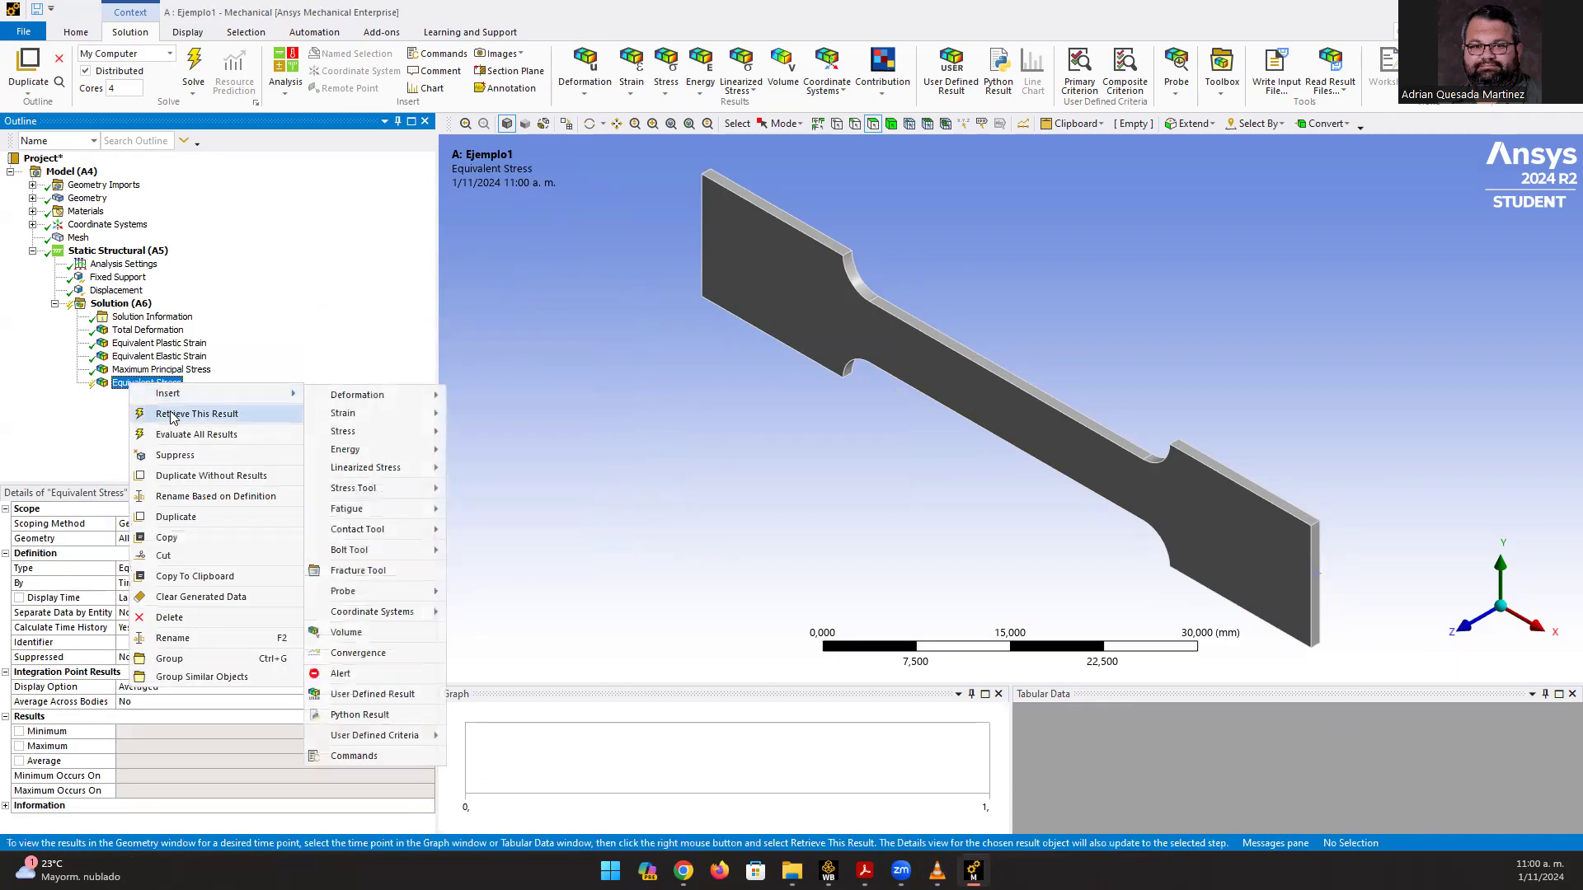
left_click(189, 437)
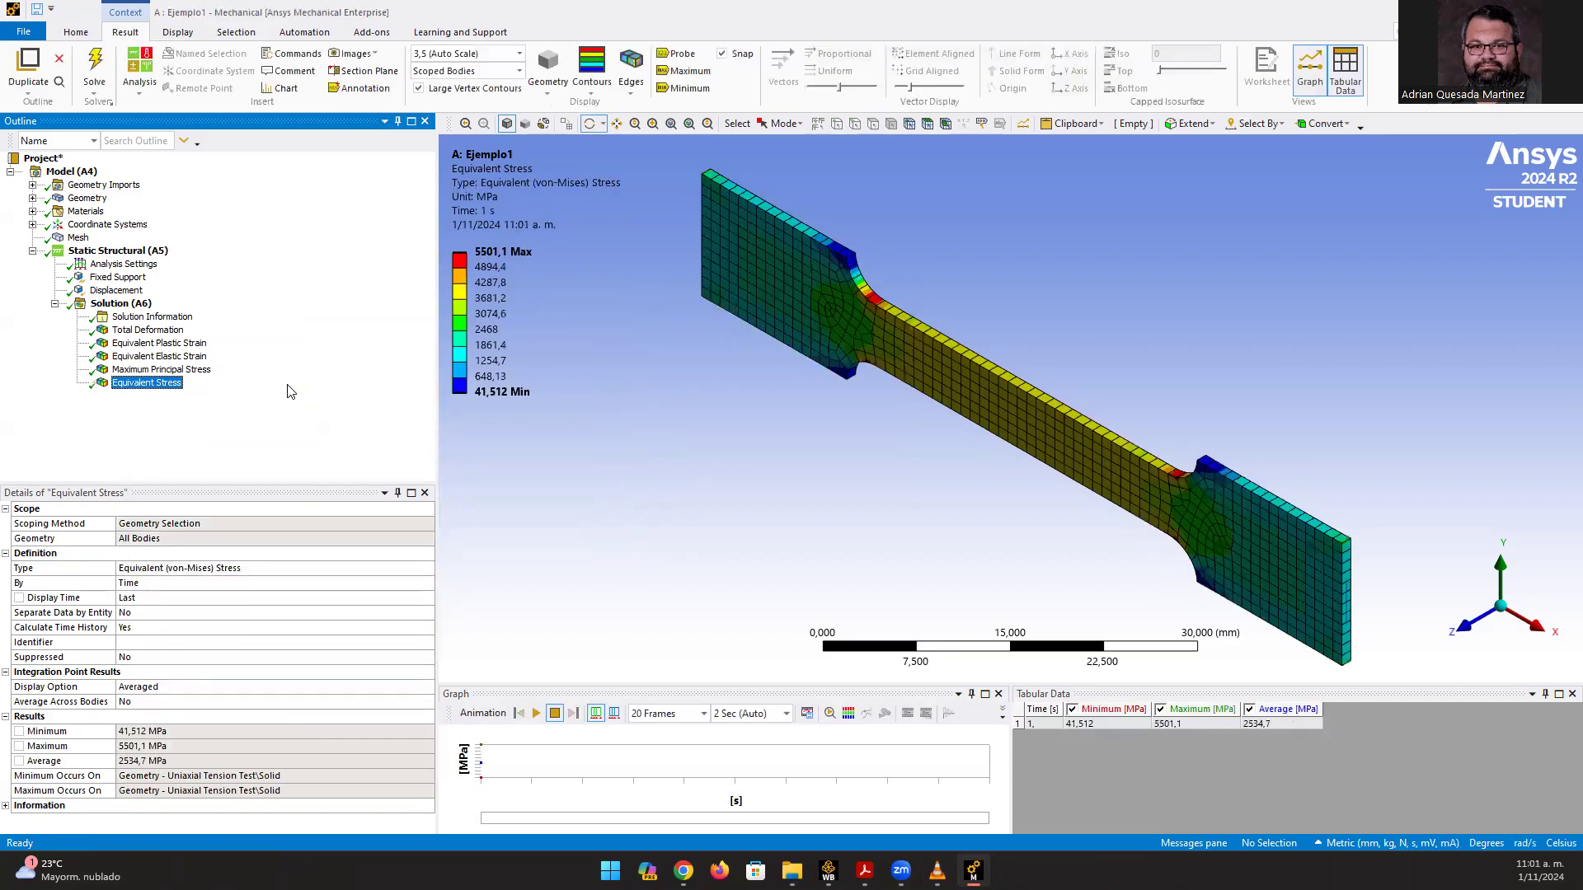
- Compare the contours and values of the Maximum Principal Stress and Equivalent Stress results
left_click(172, 384)
left_click(177, 371)
left_click(174, 384)
left_click(169, 371)
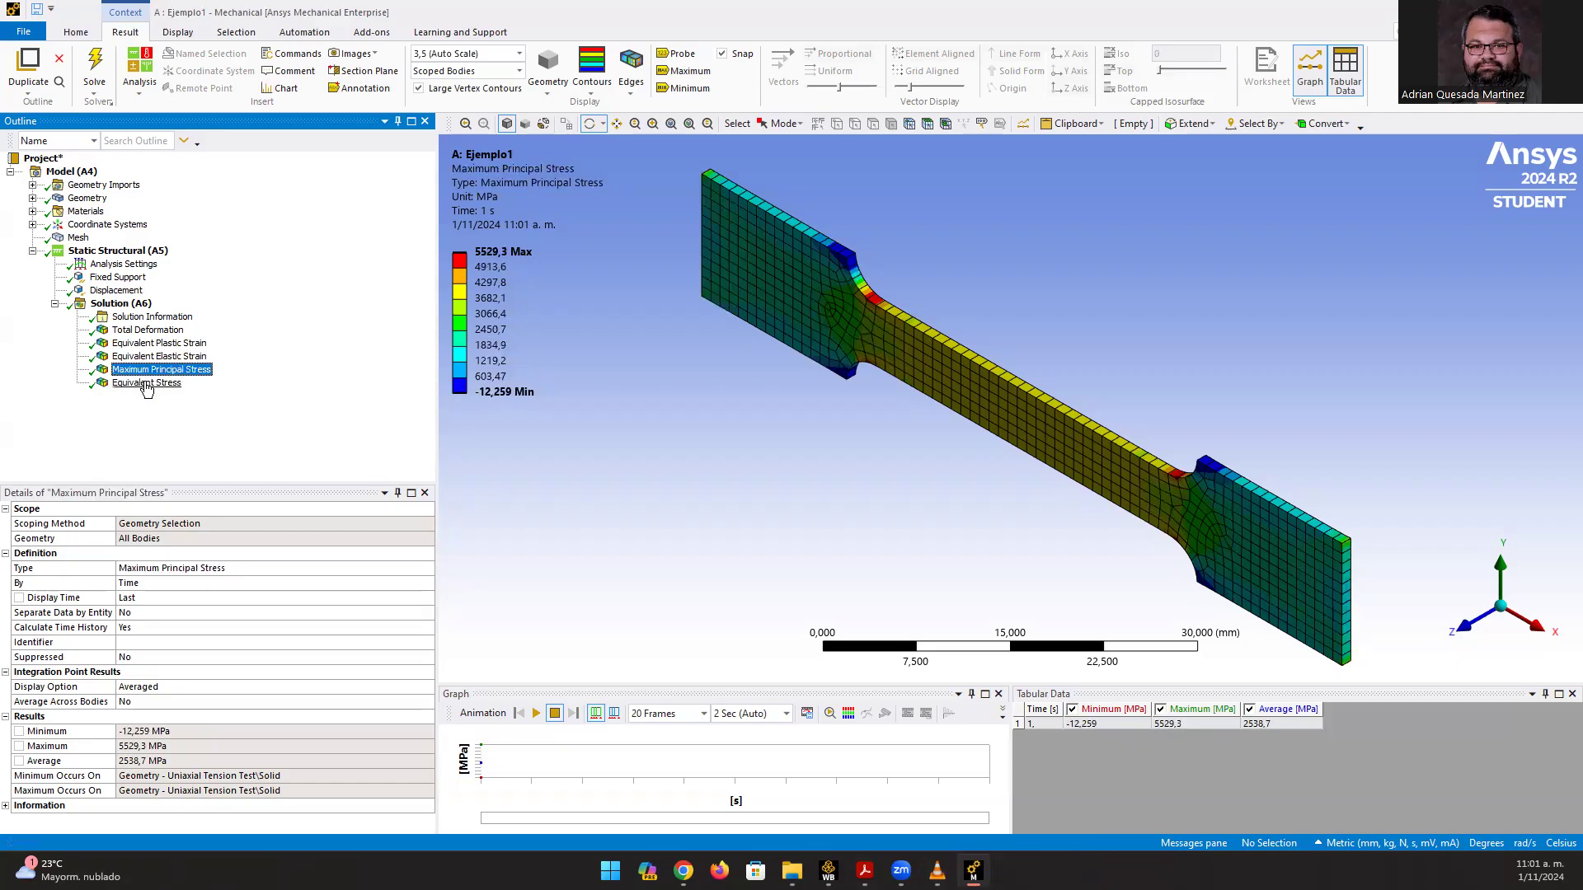
left_click(145, 384)
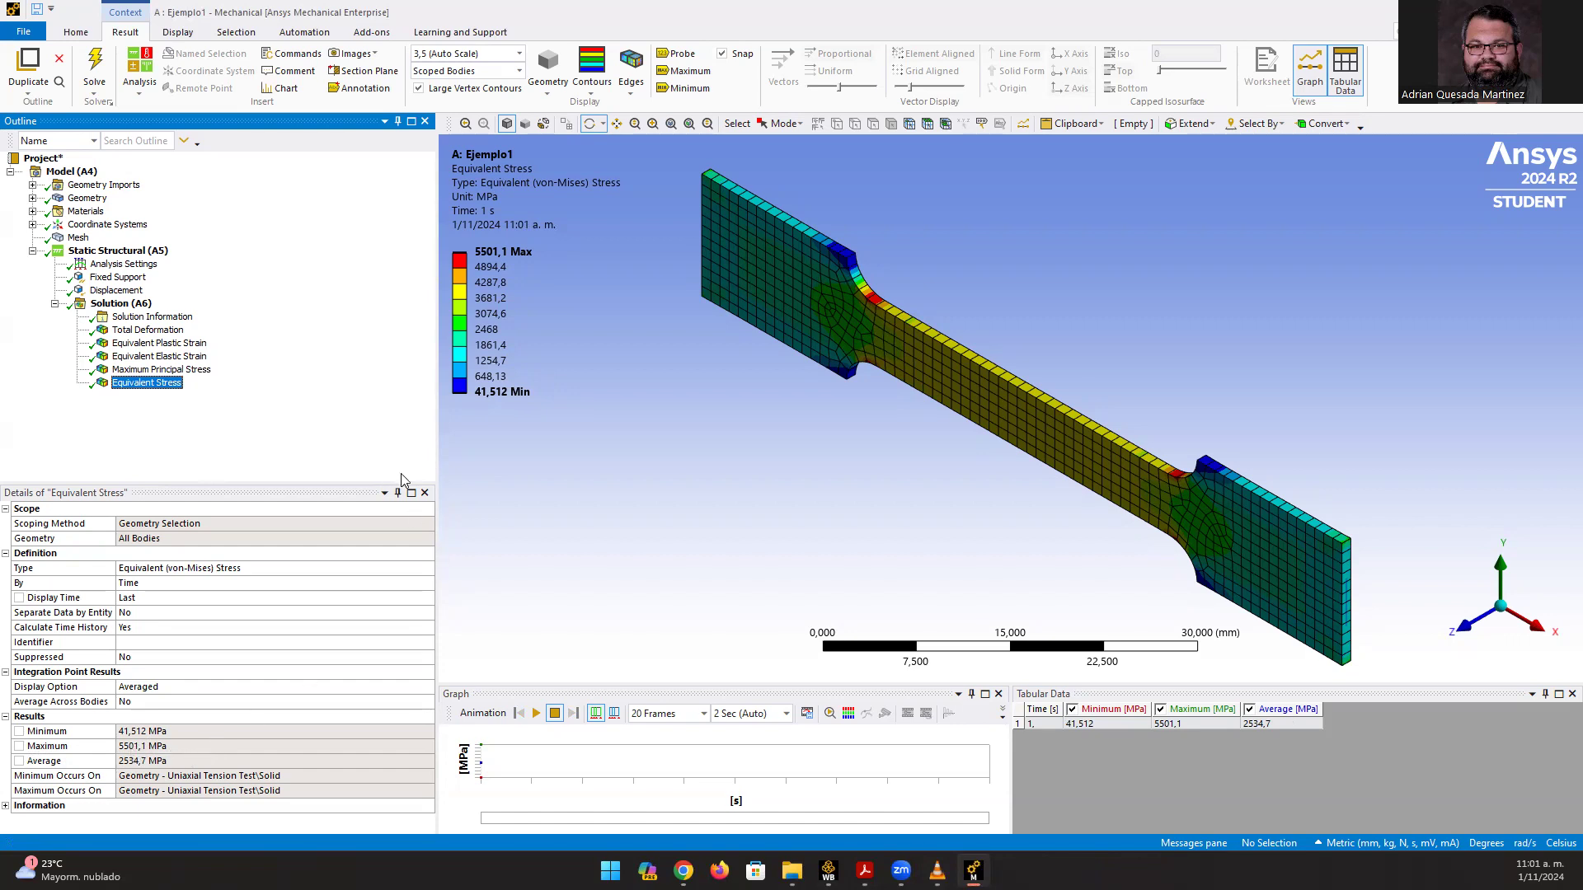
- Examine the Structural Steel material's elastic, strength, fatigue and thermal properties in the model's Materials
left_click(33, 213)
left_click(120, 224)
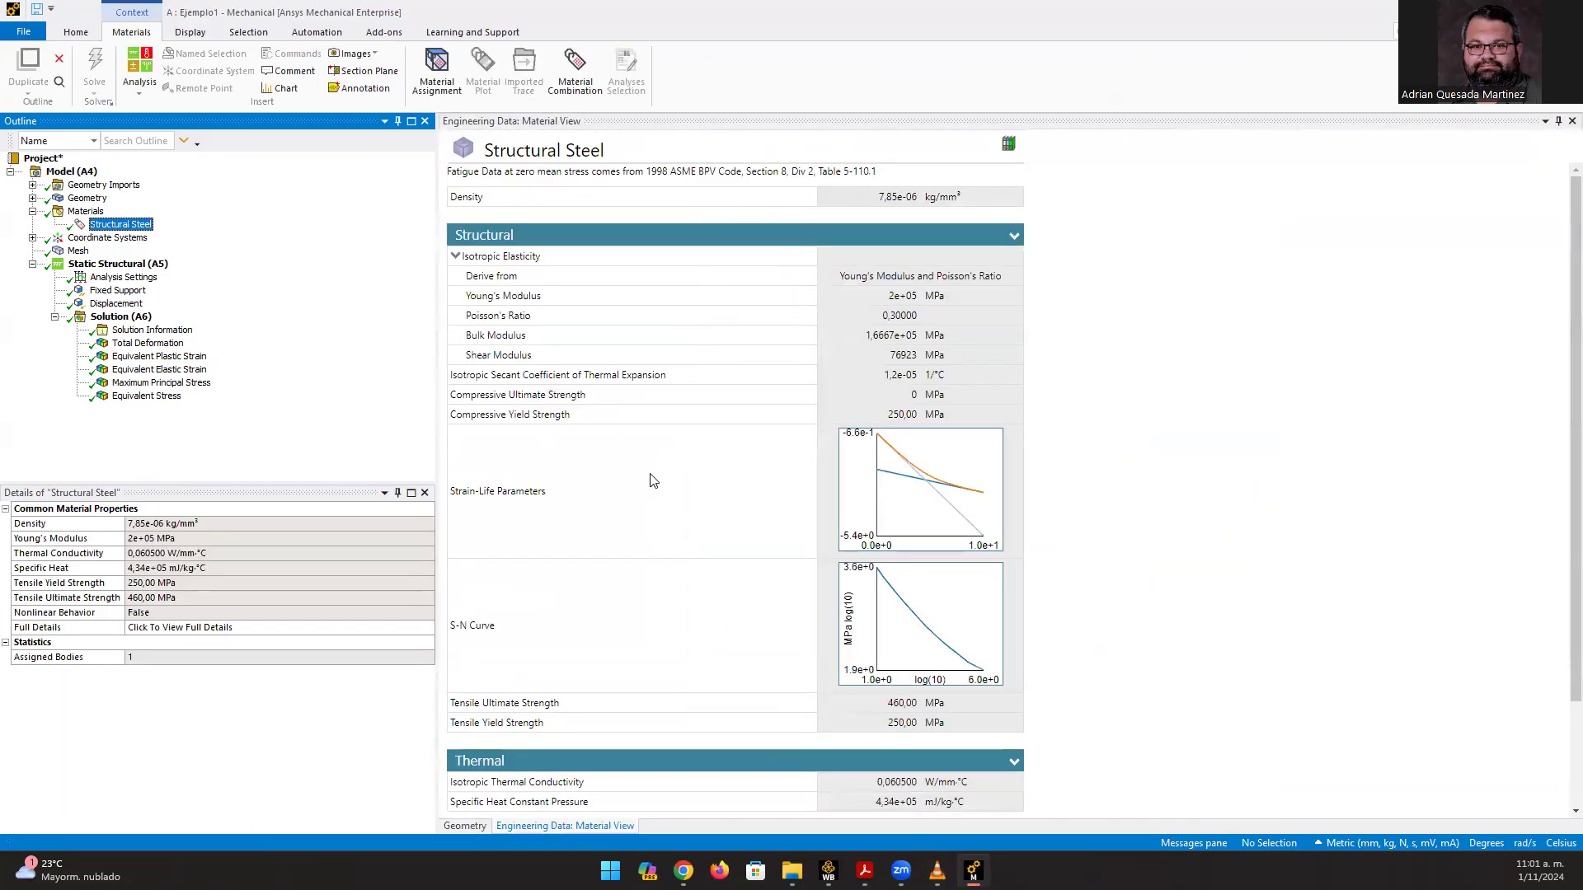
scroll(648, 473, "down", 1)
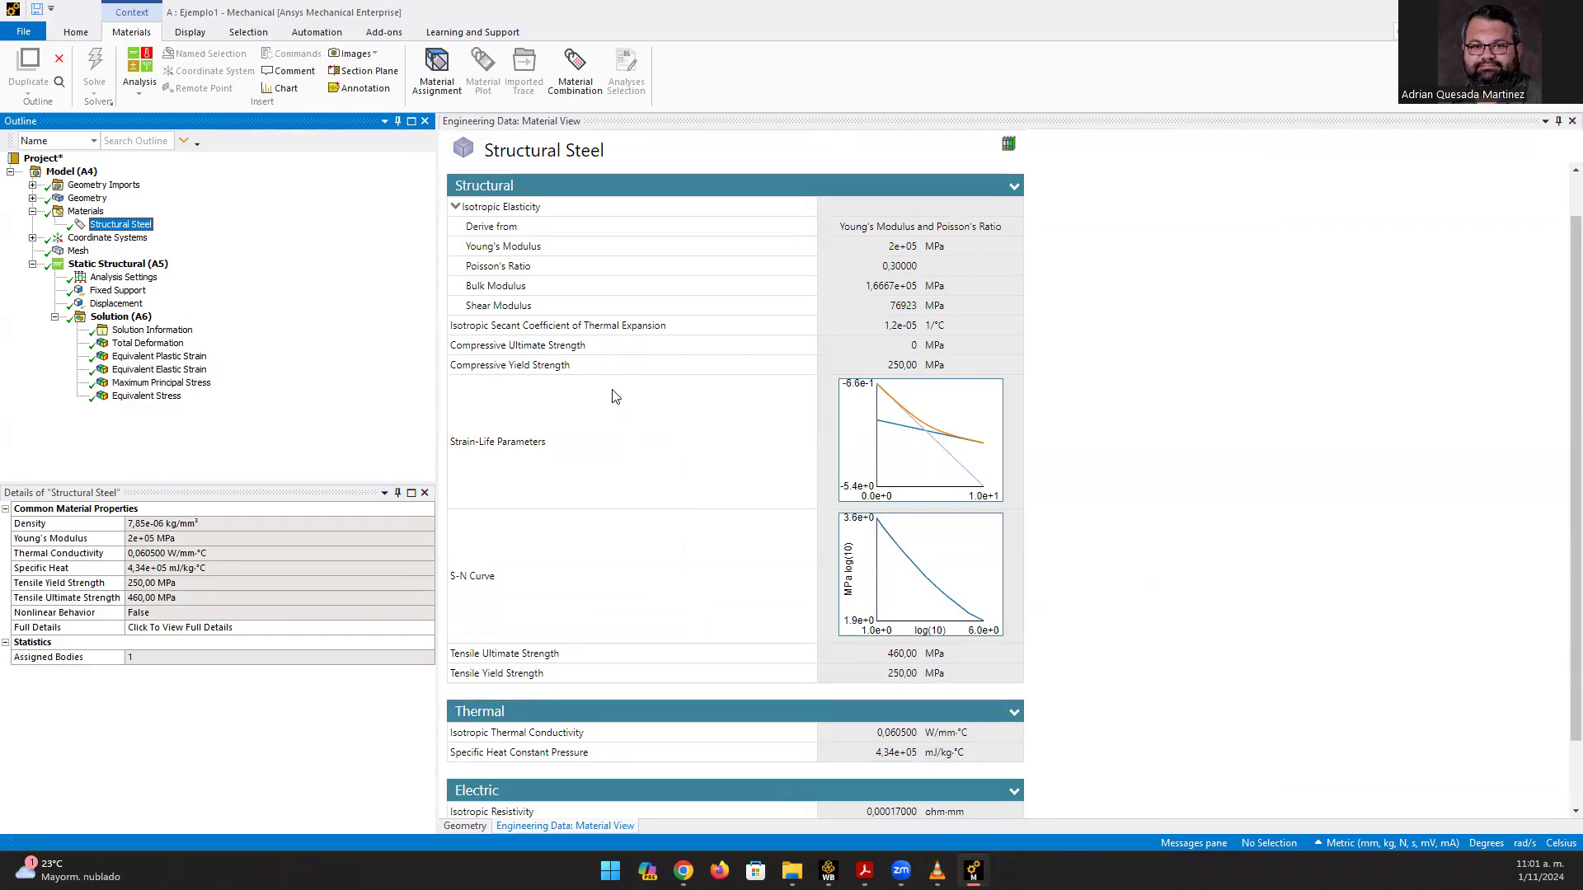
scroll(614, 397, "down", 2)
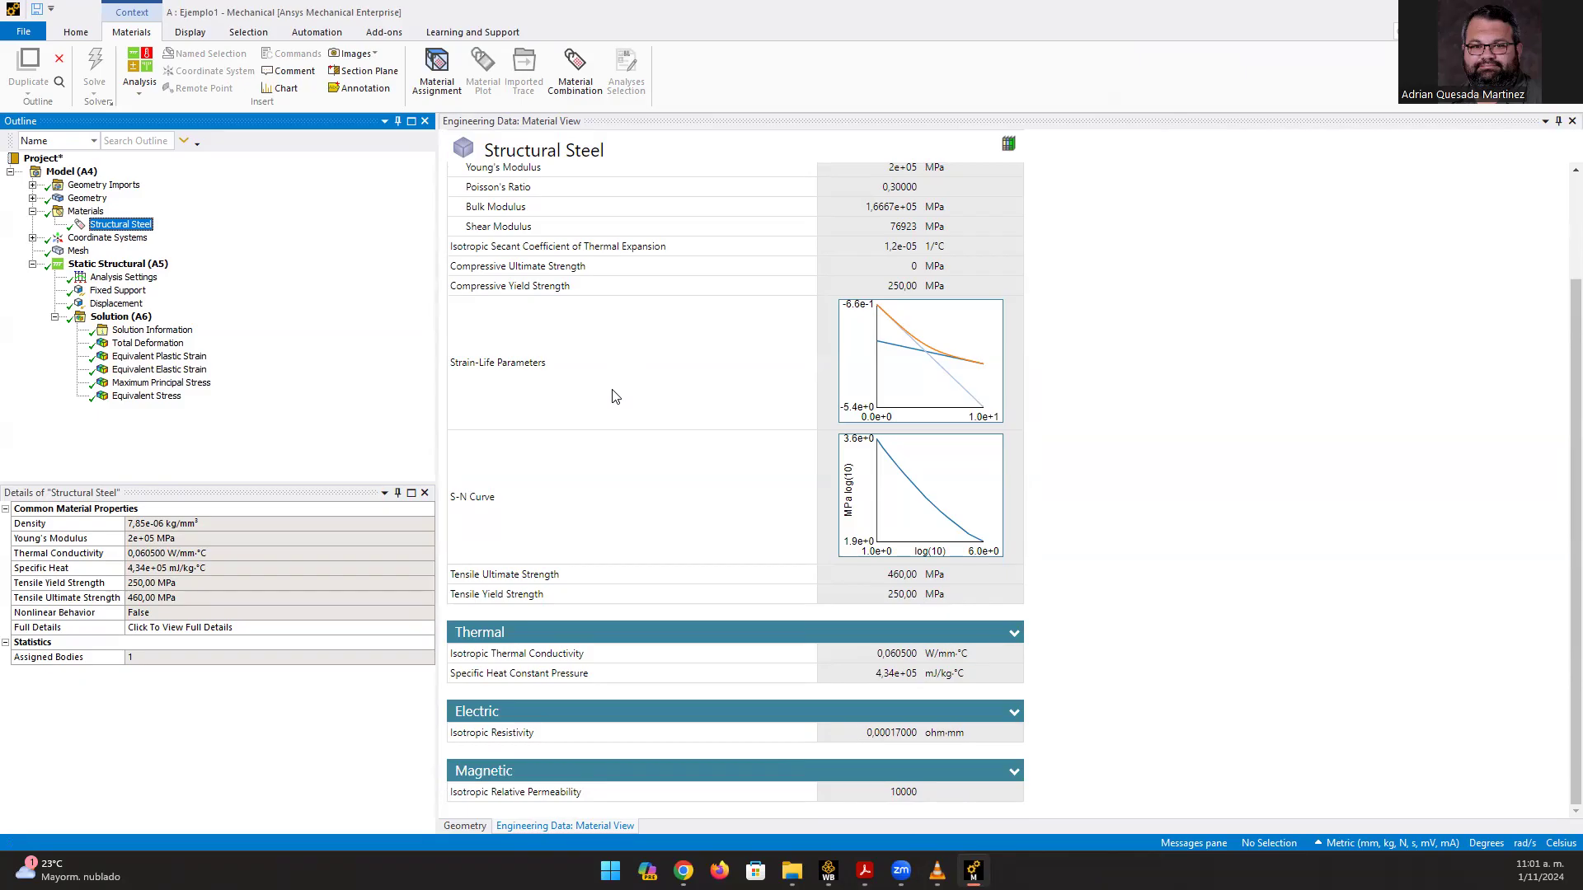
scroll(614, 396, "up", 3)
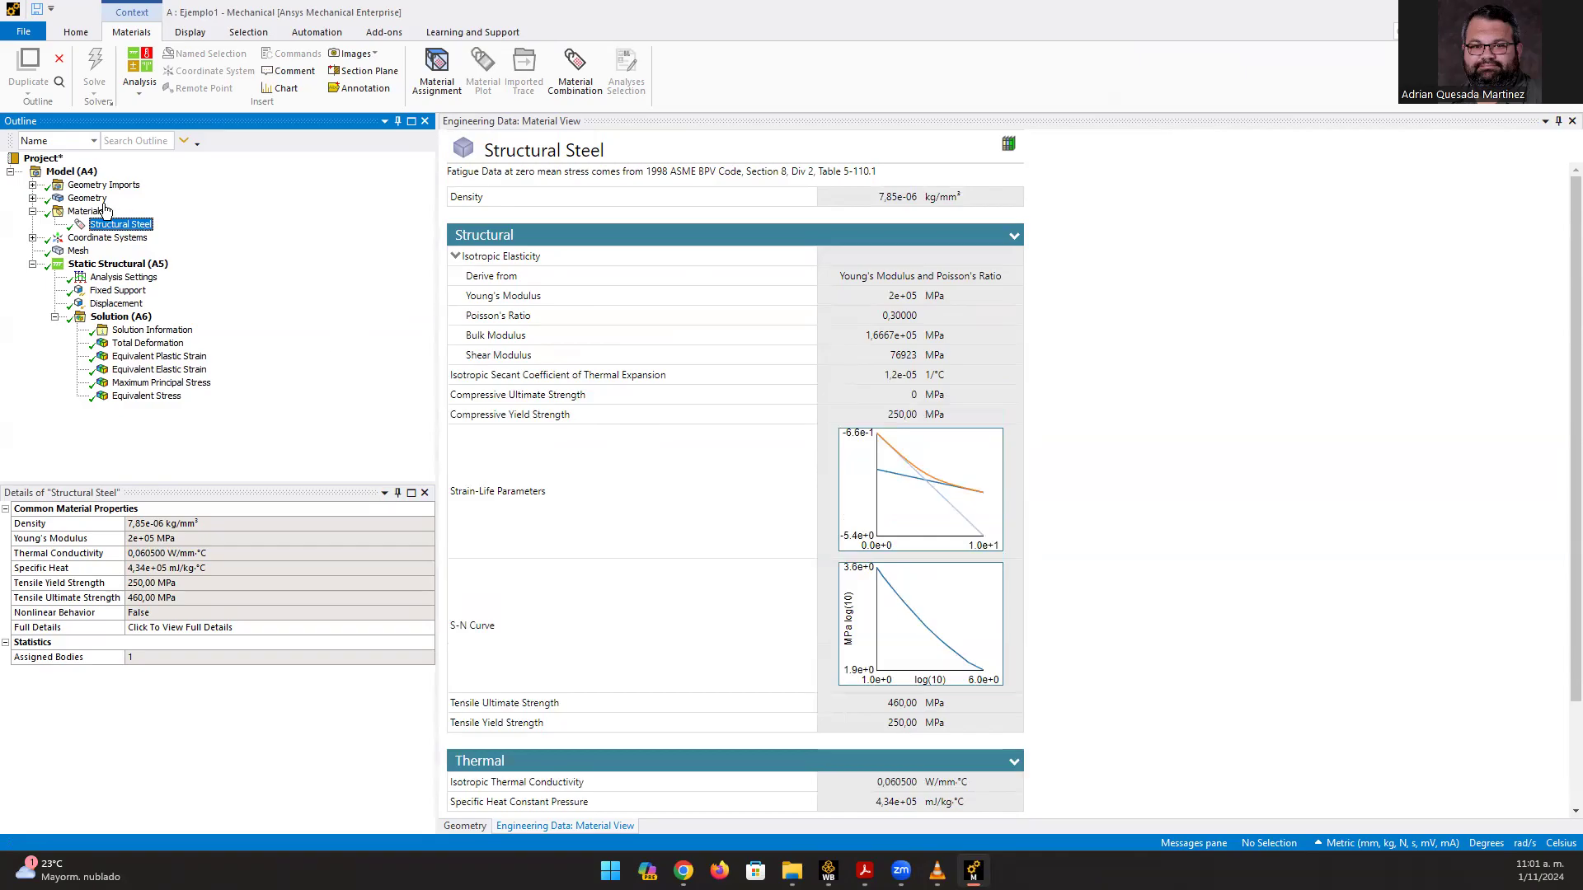
left_click(33, 212)
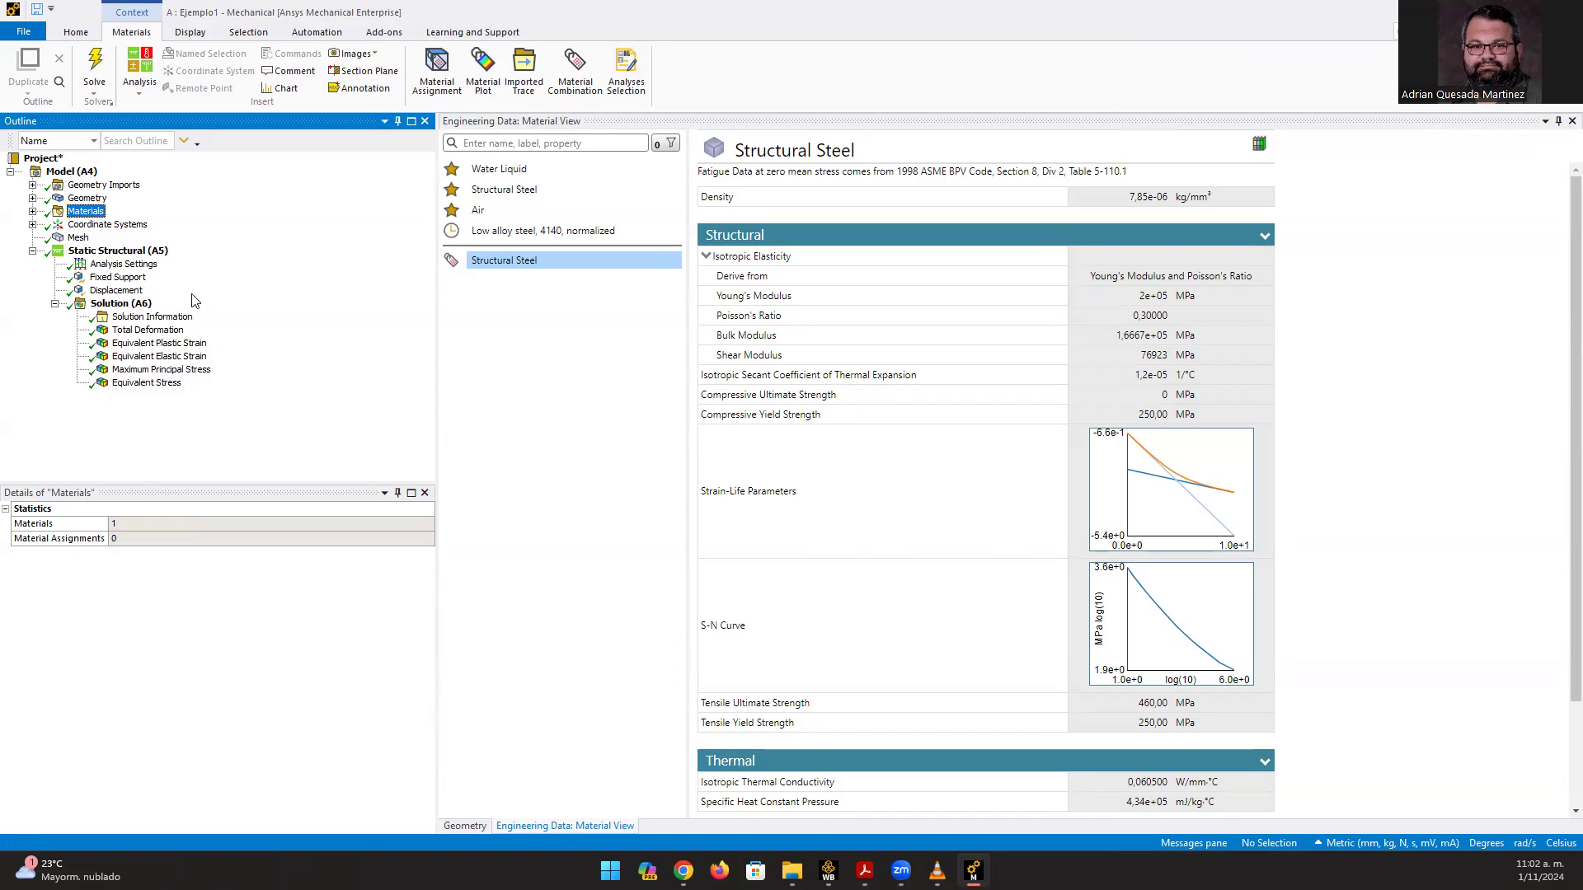
- Set the Y and Z components of the Displacement load to Free and solve the analysis
left_click(124, 290)
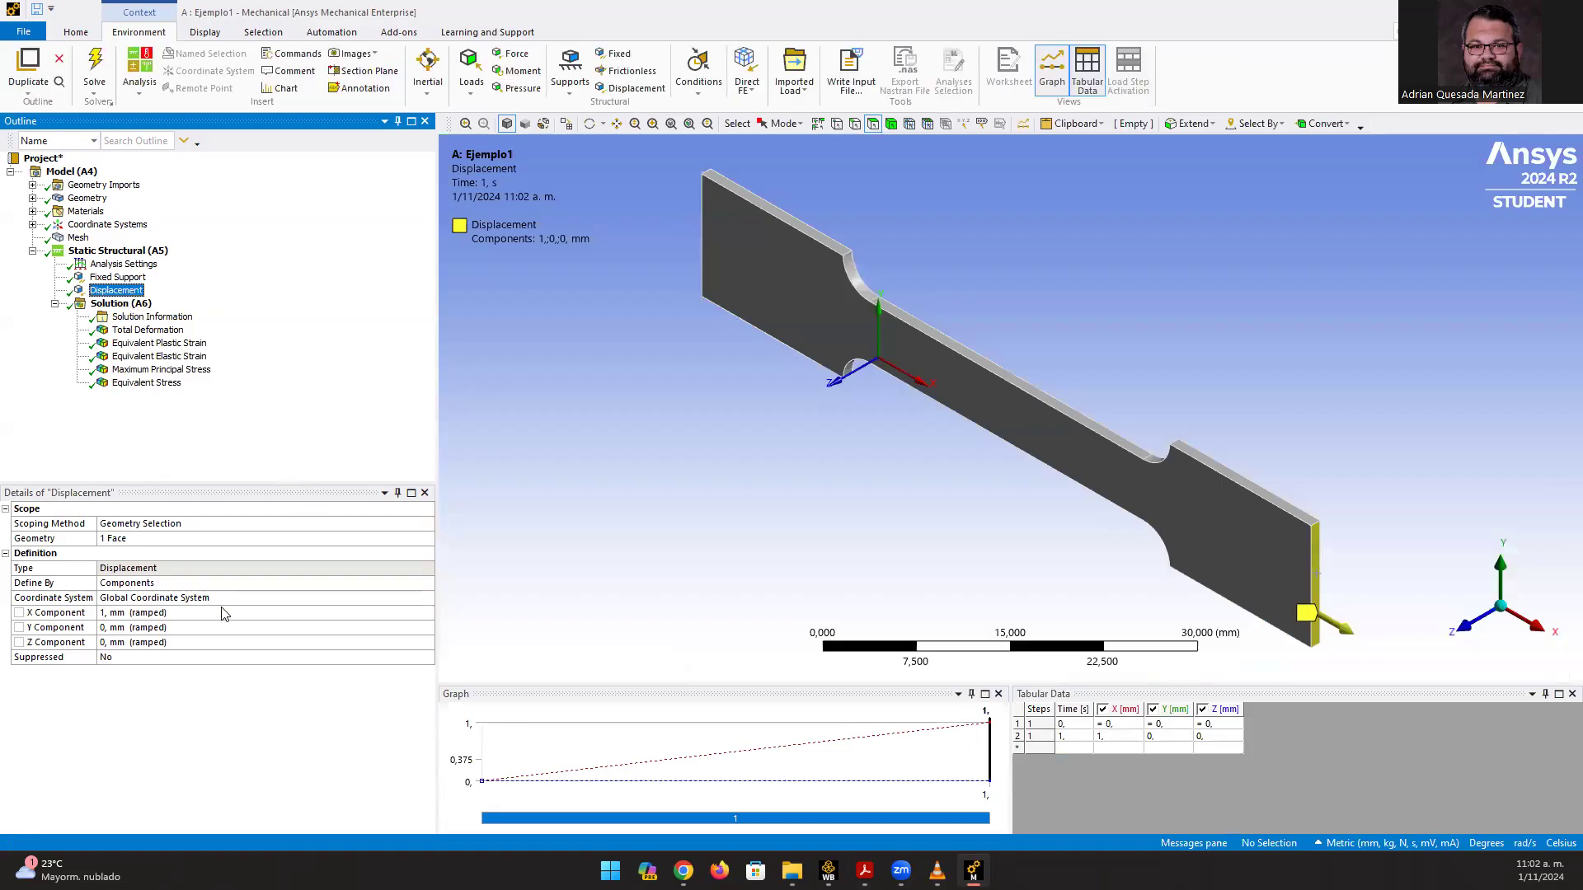
left_click(180, 628)
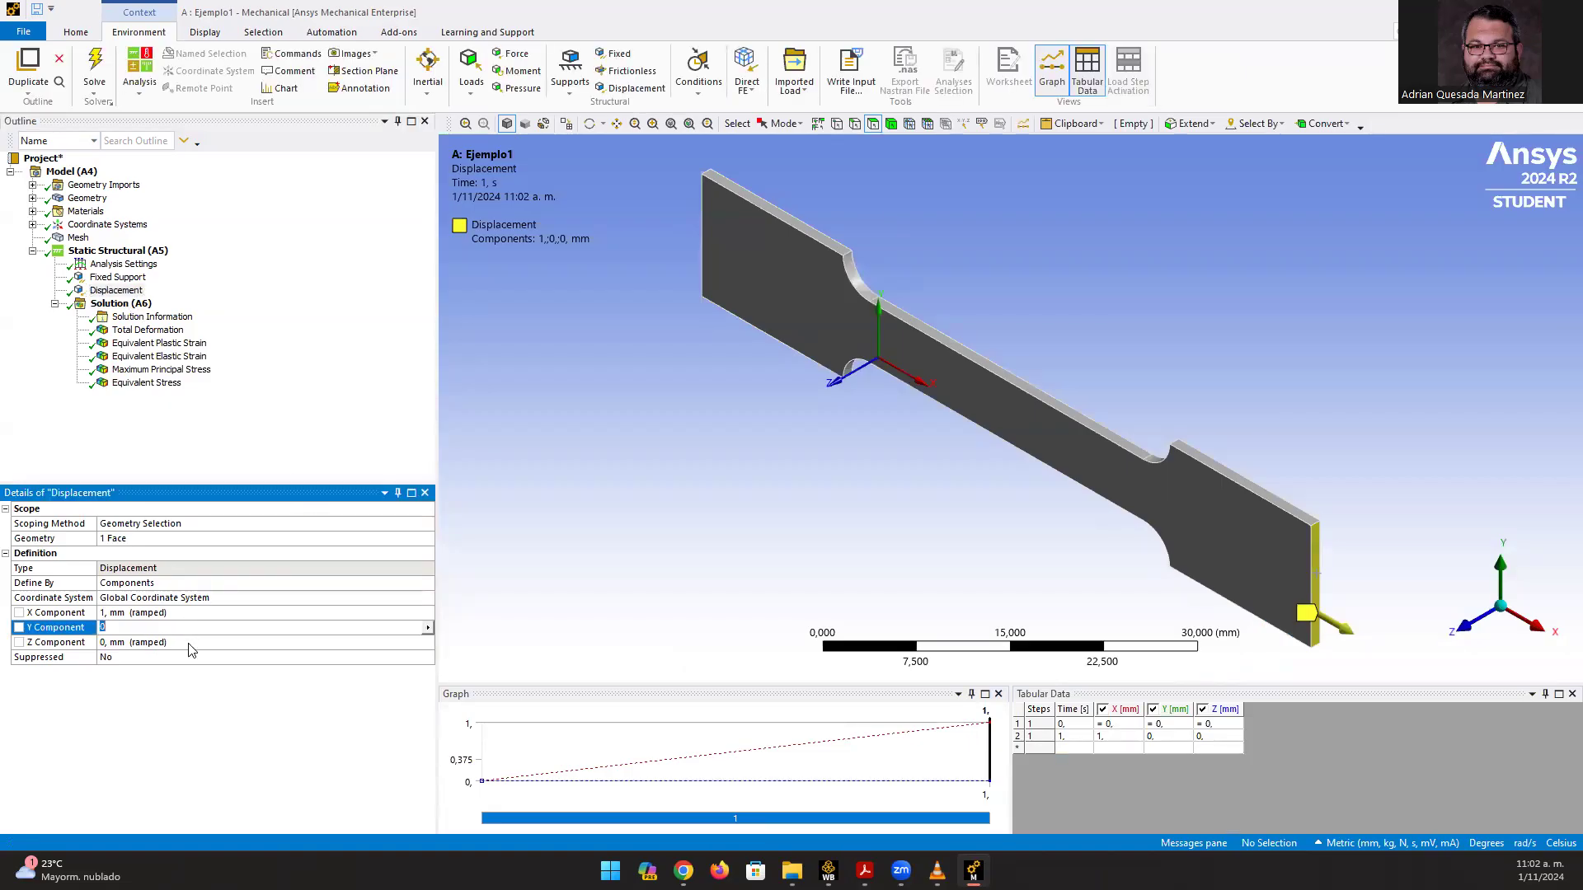
left_click(428, 629)
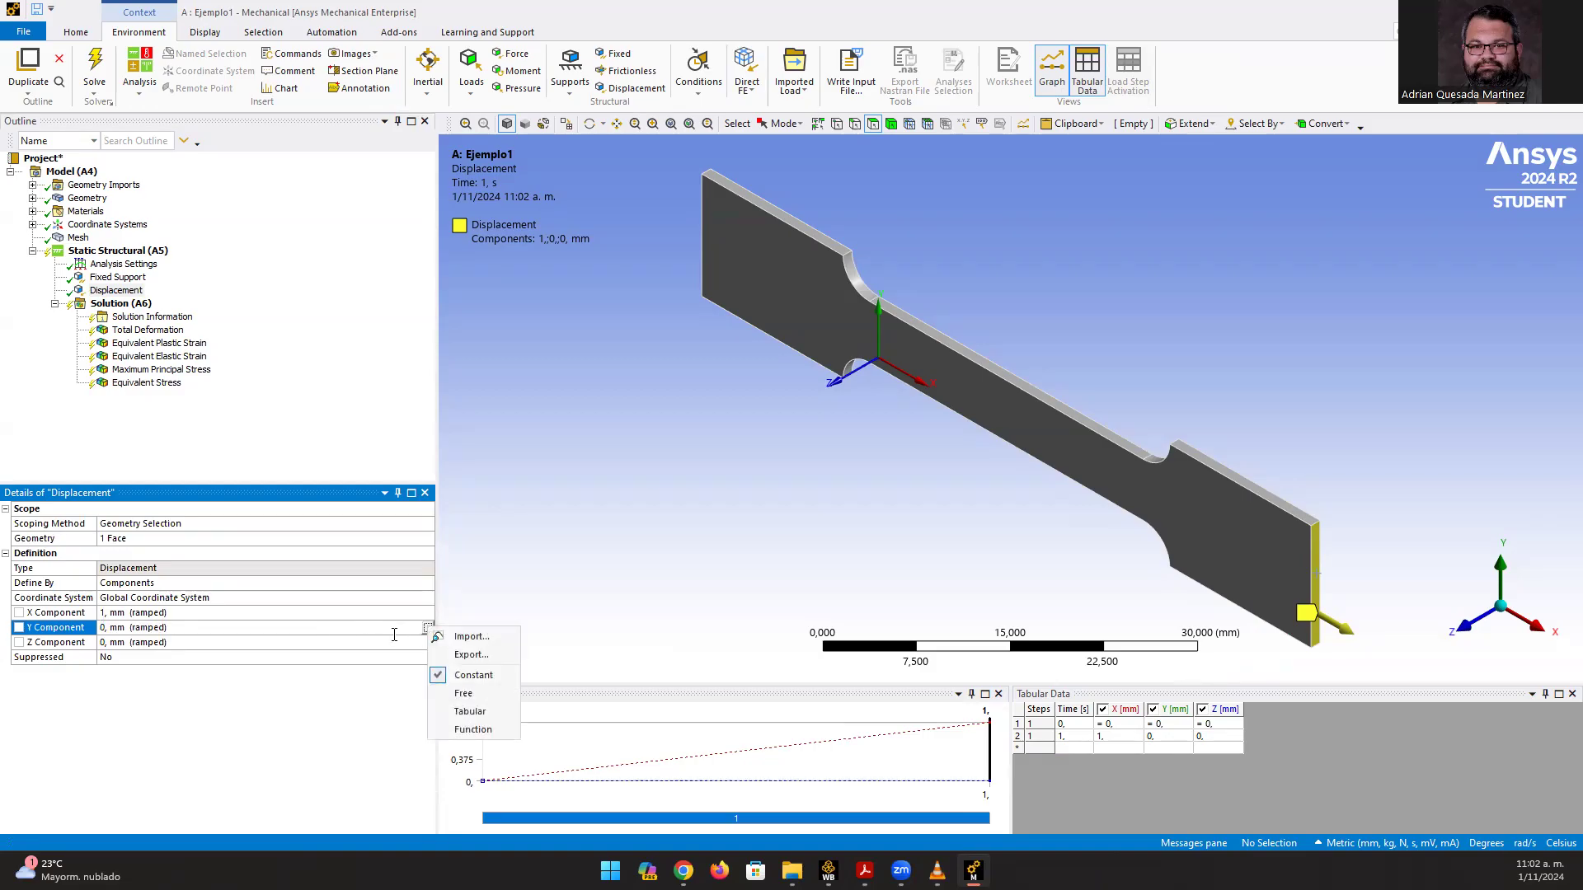
left_click(466, 694)
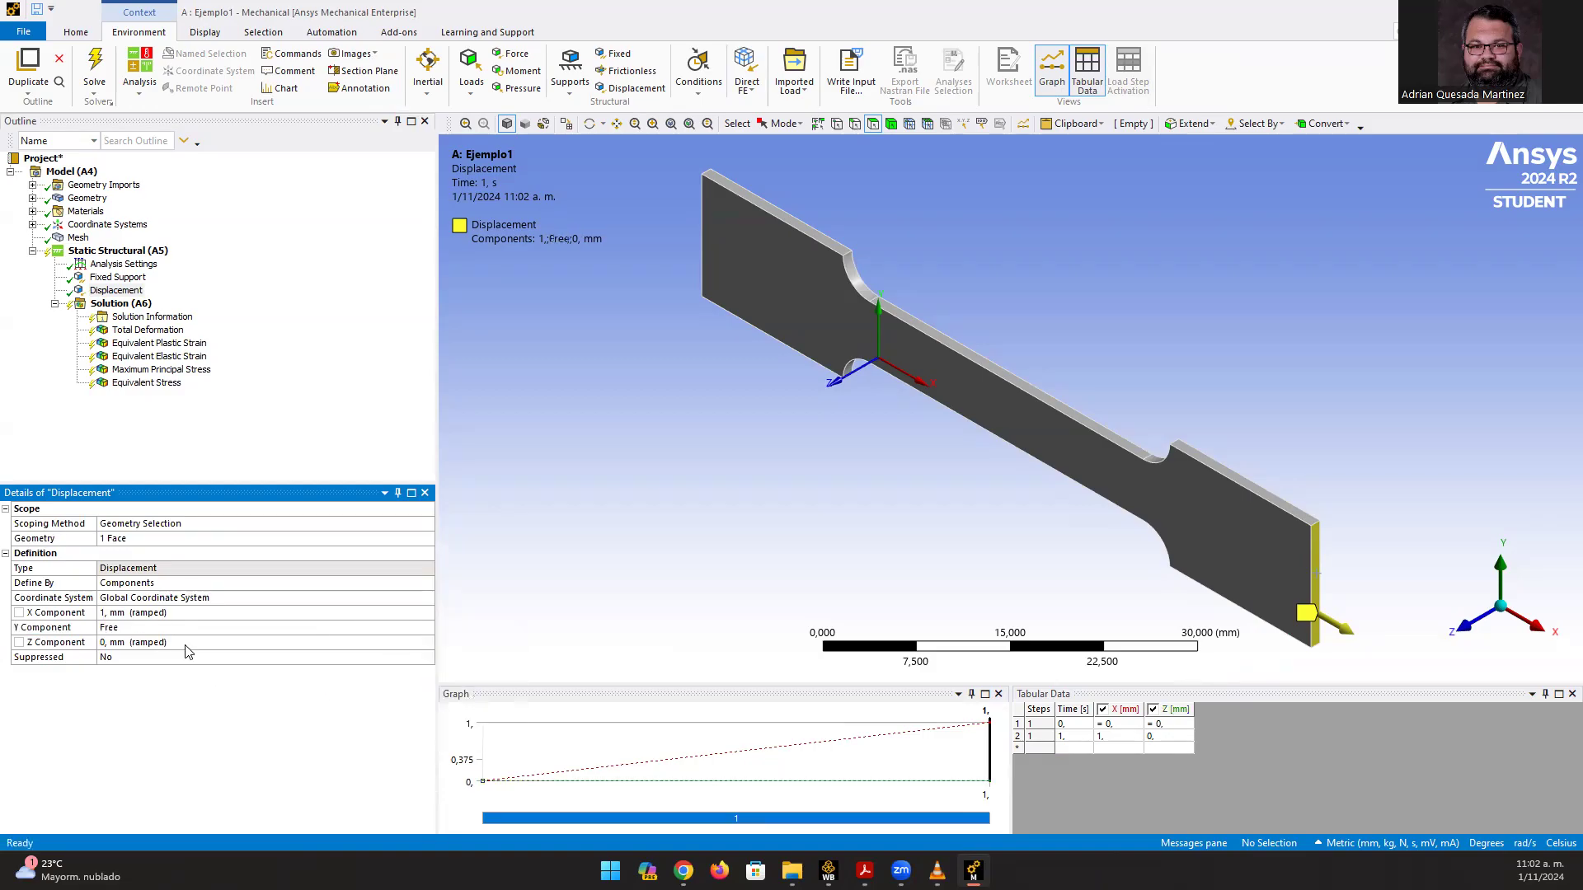
left_click(284, 644)
left_click(428, 642)
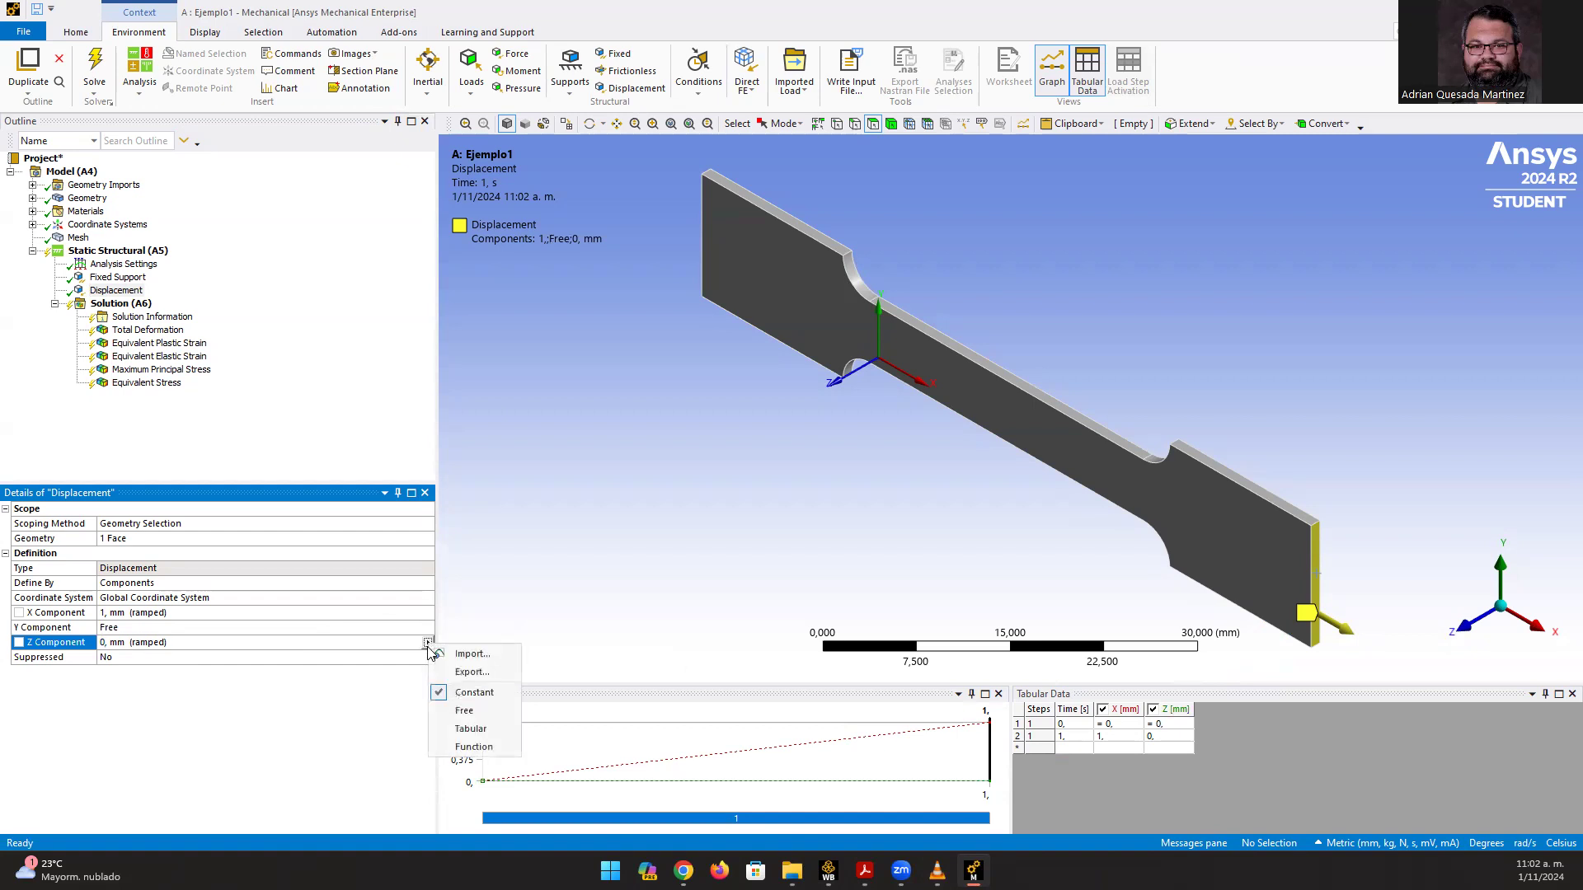
left_click(465, 710)
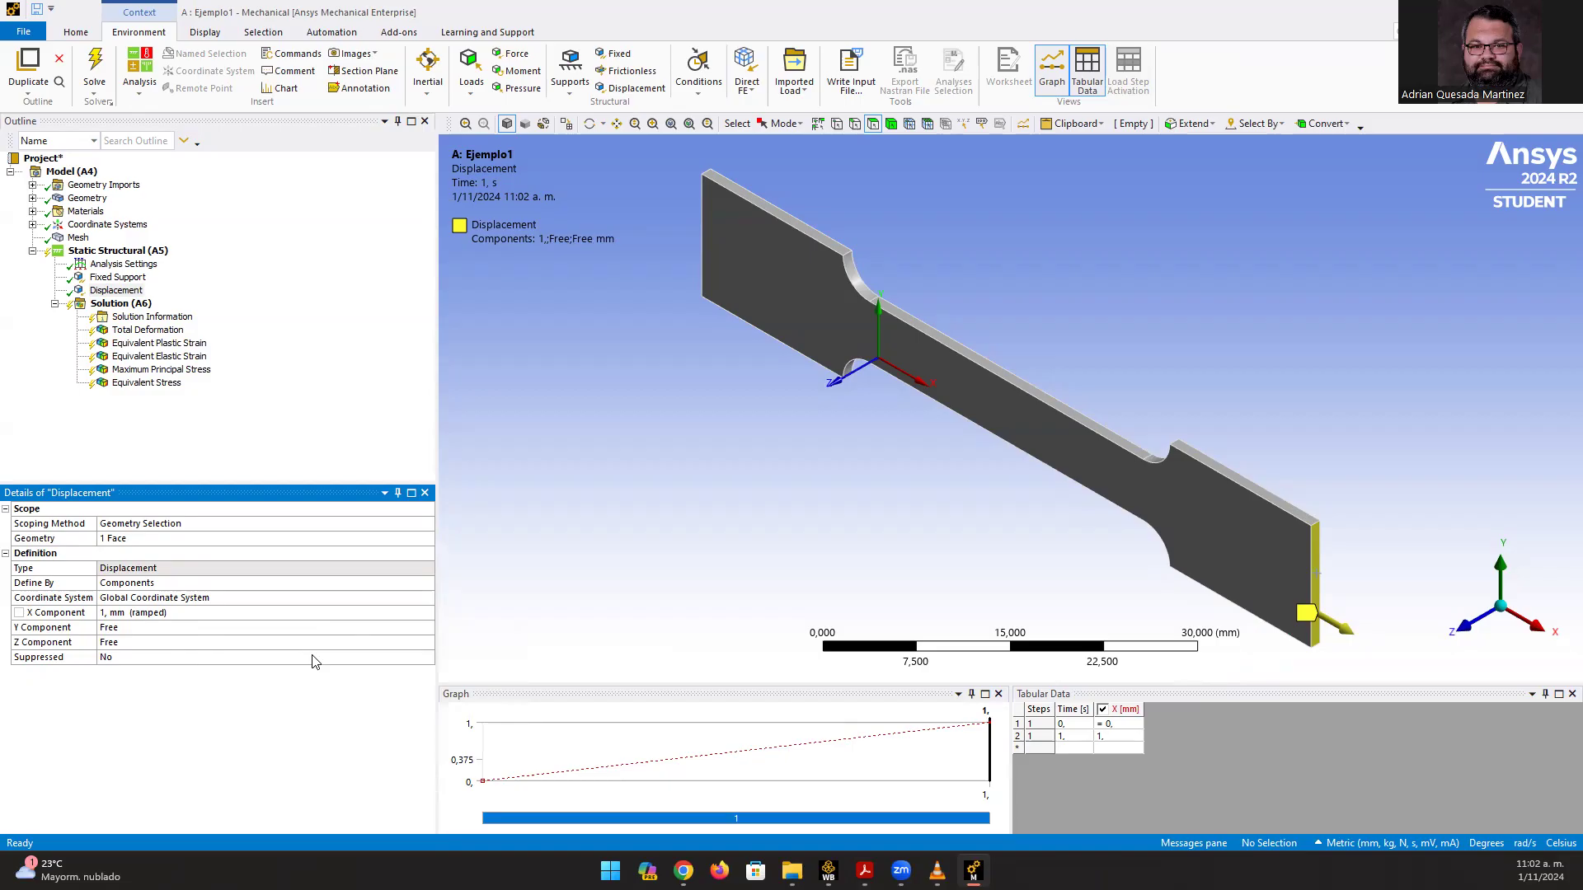
left_click(94, 63)
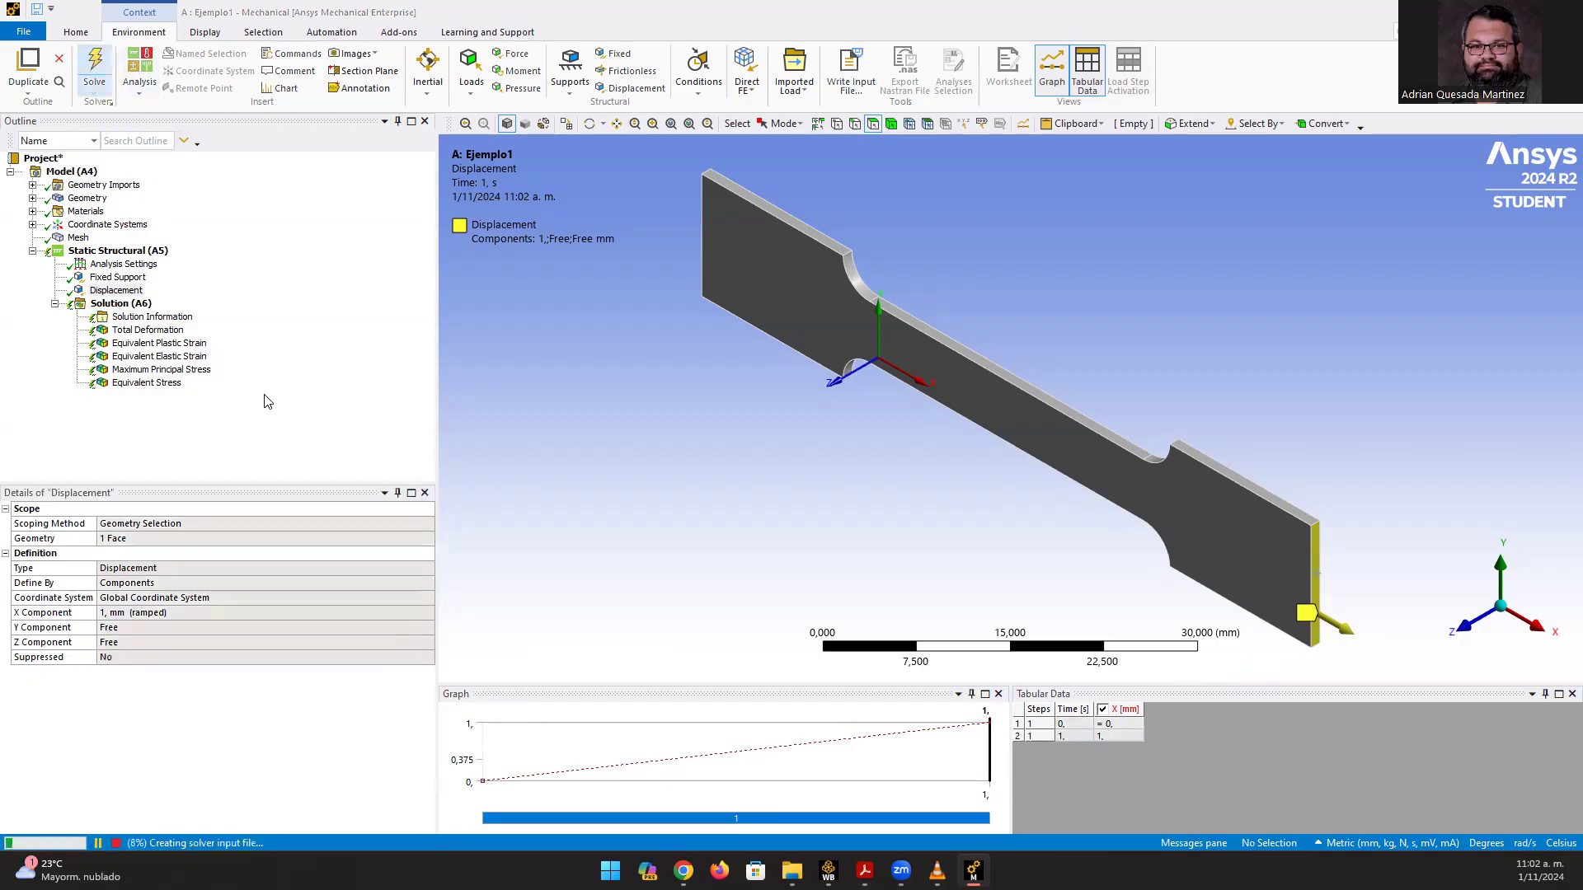
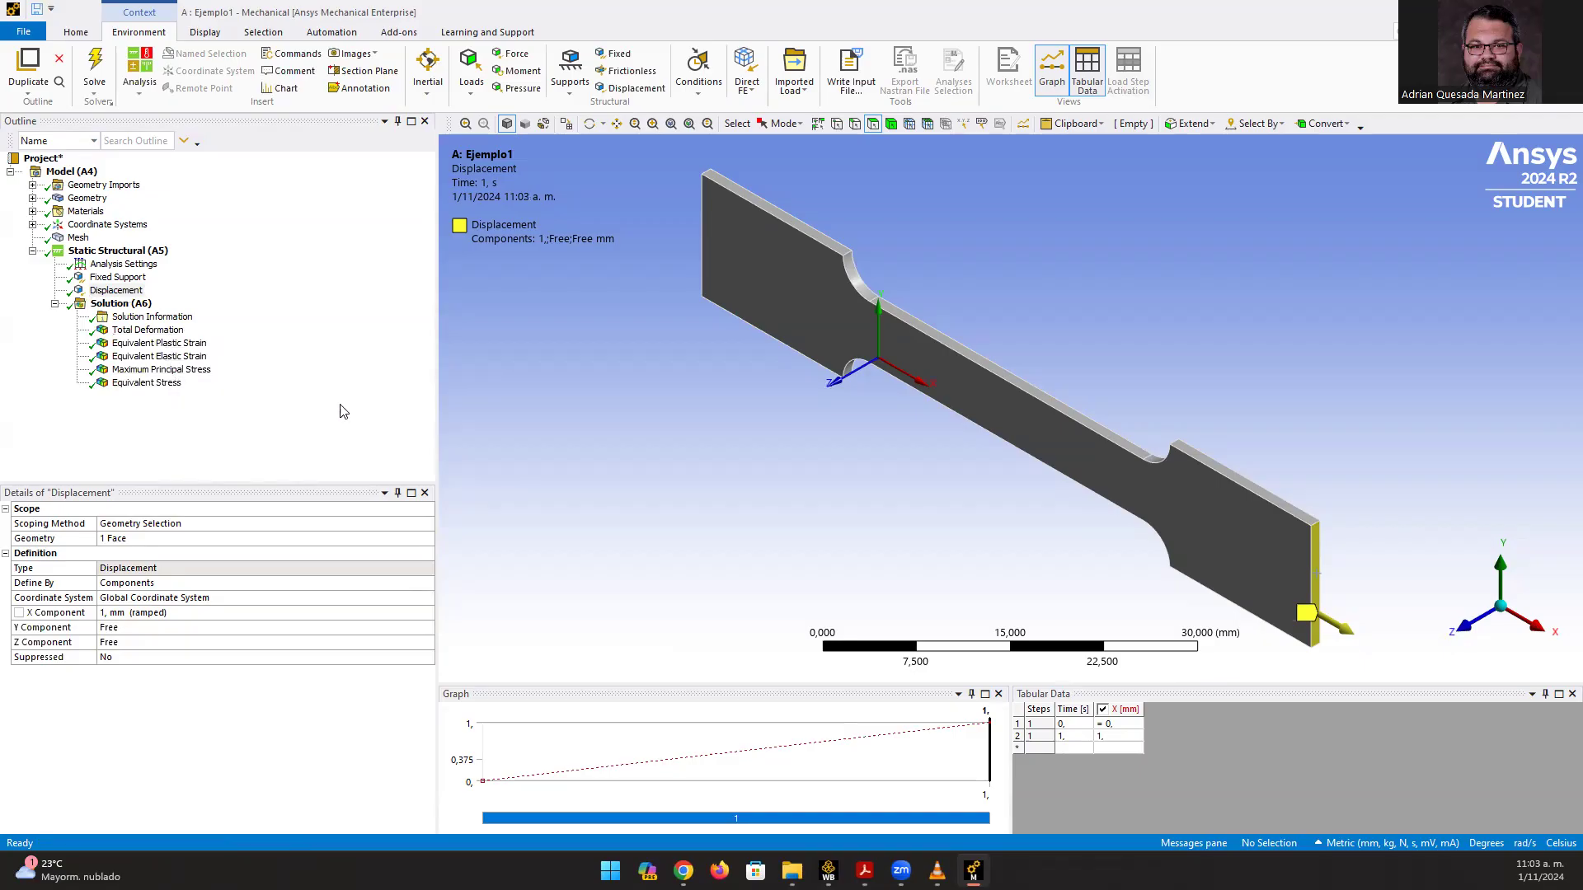
- Play the total deformation animation with the free Y and Z components, then examine the strain and stress results
left_click(165, 331)
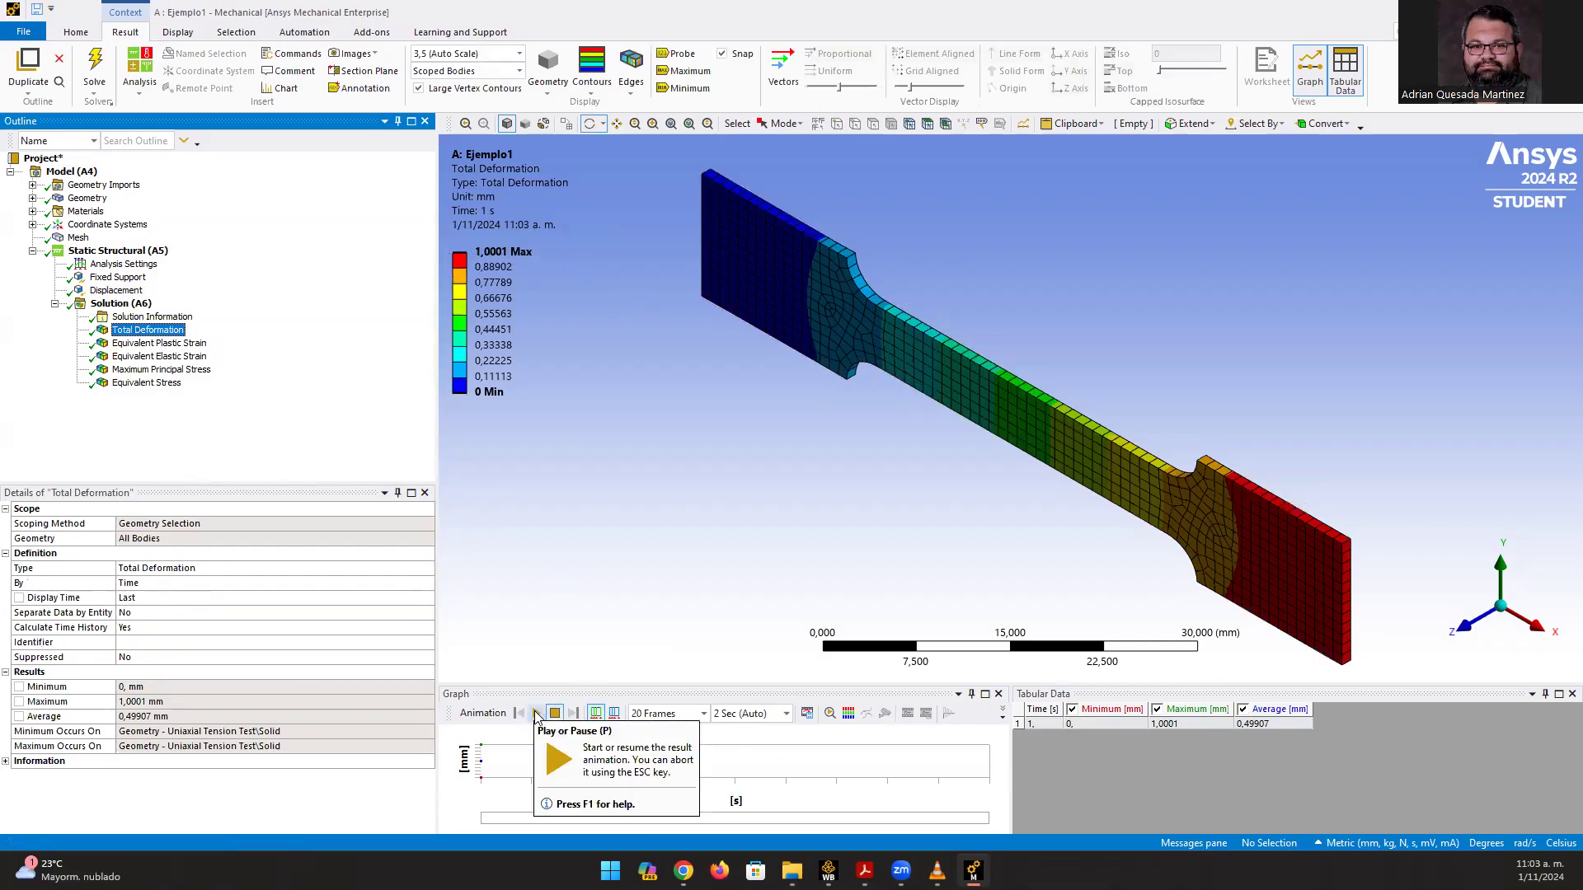
left_click(537, 713)
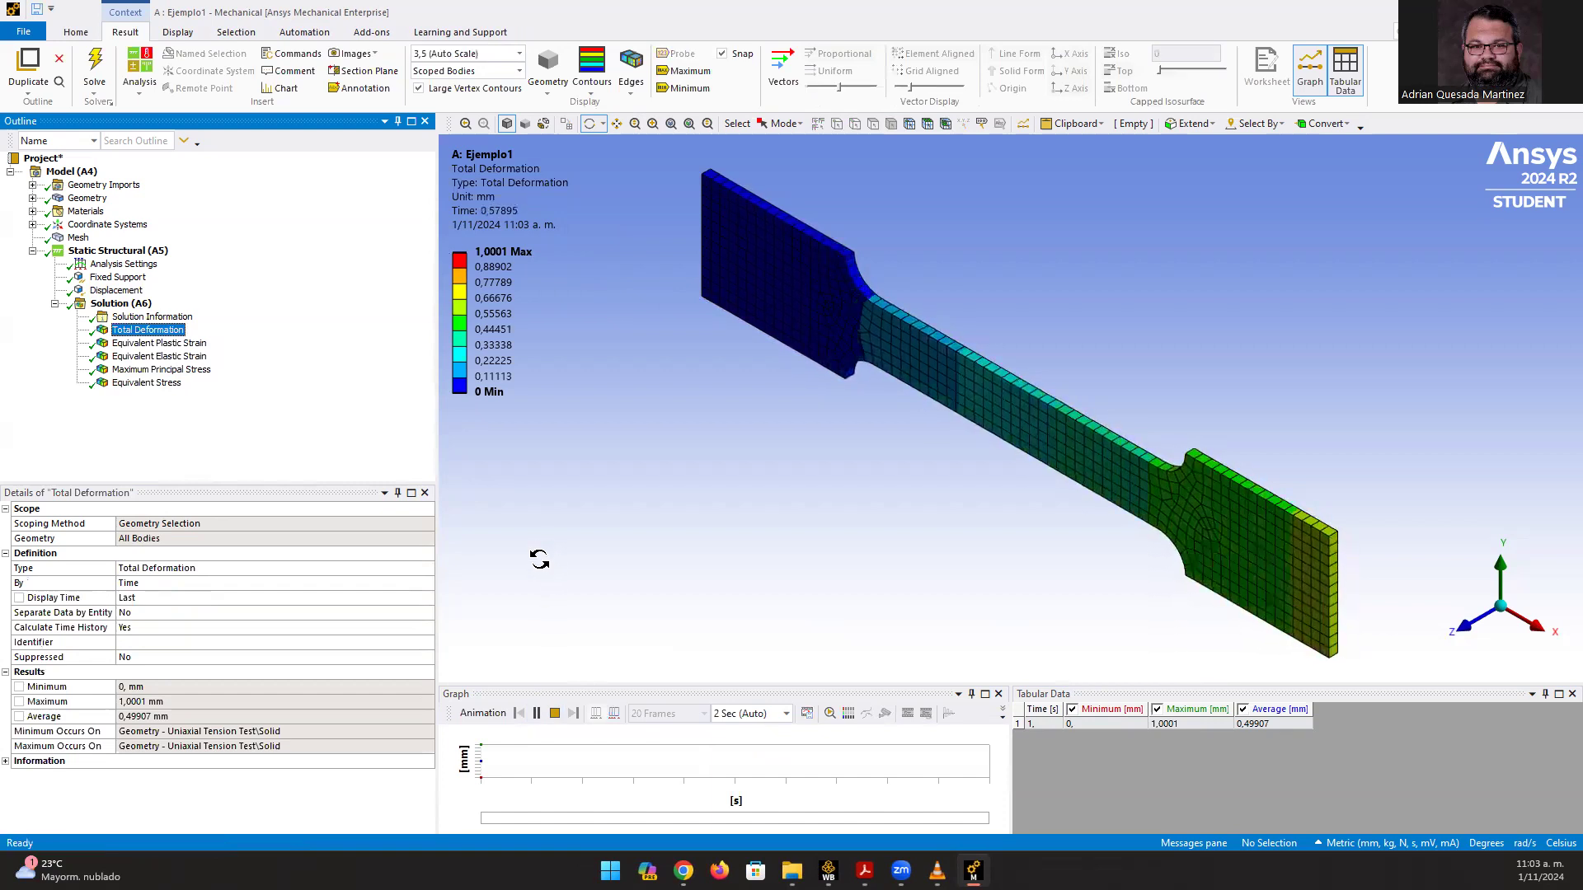
left_click(188, 357)
left_click(183, 345)
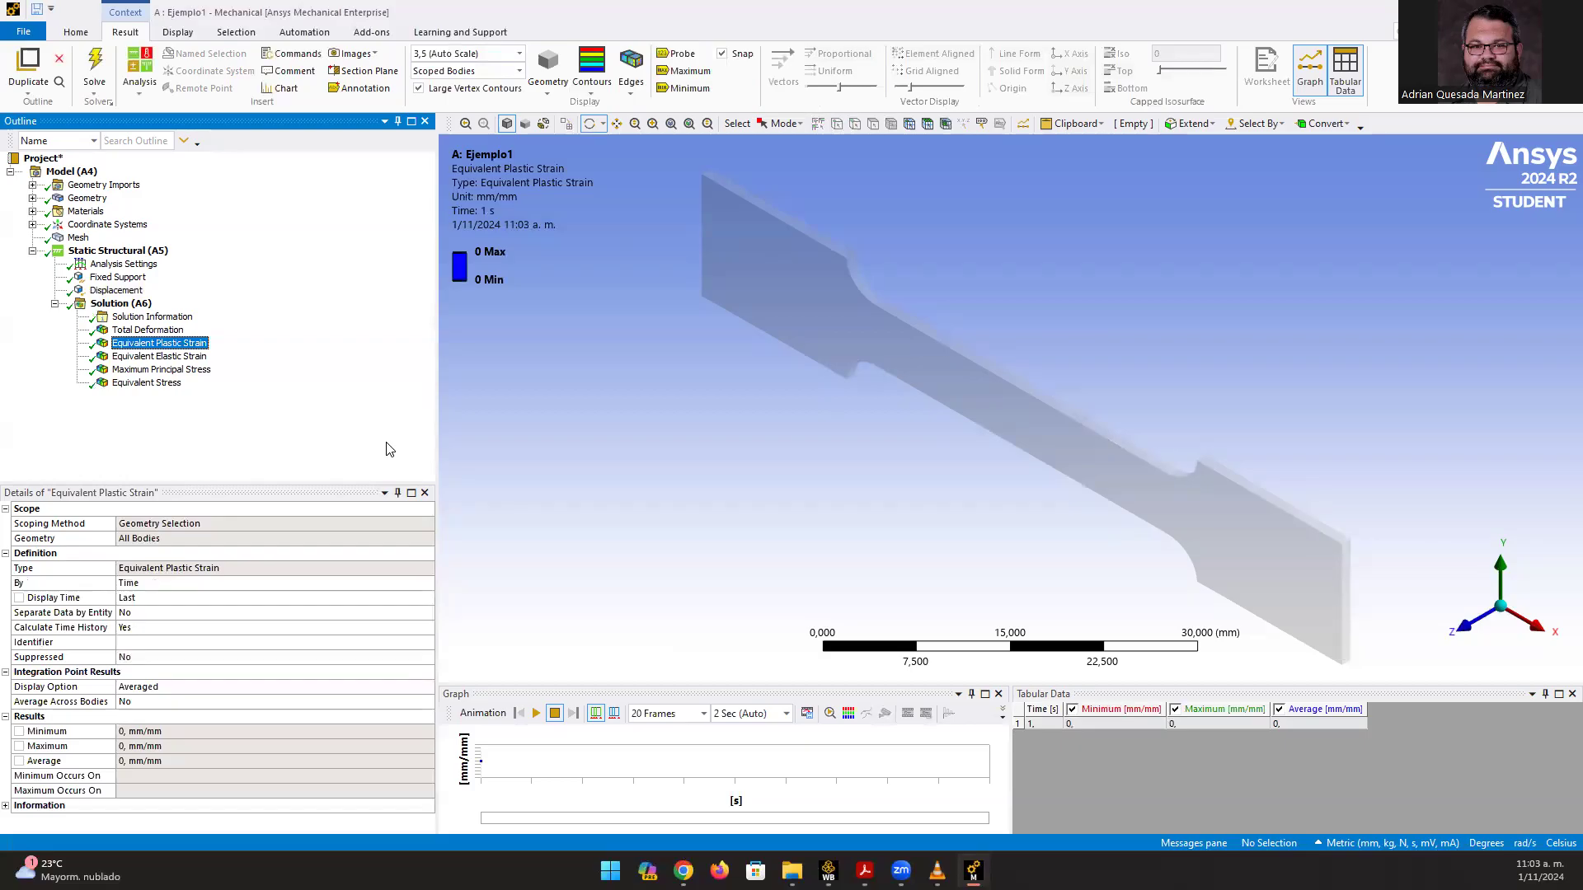
left_click(161, 370)
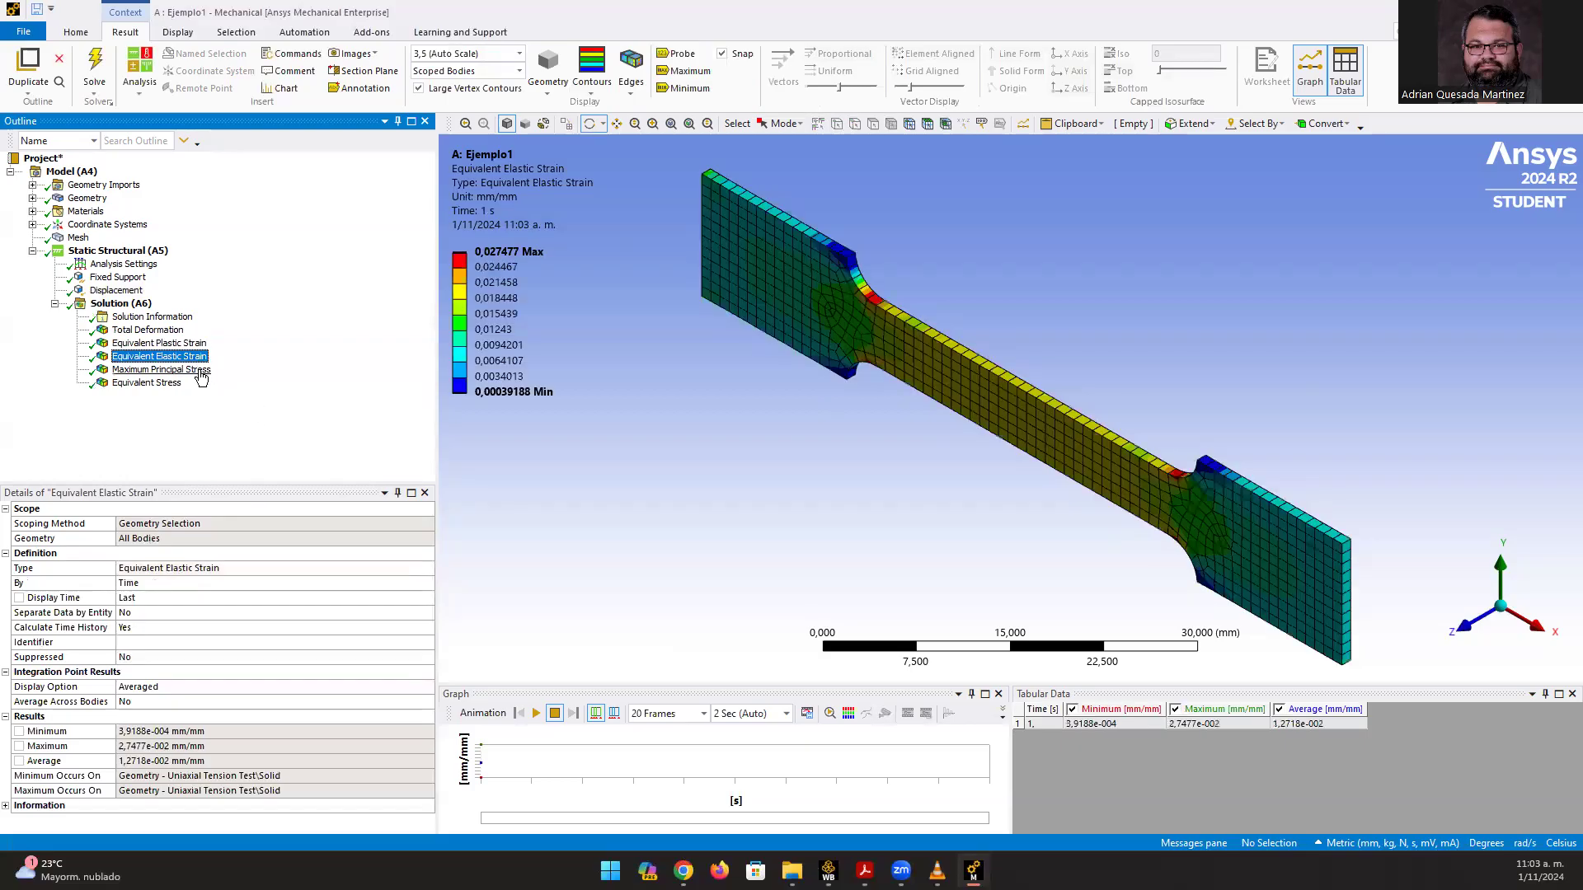
left_click(162, 384)
- Set the X component of the Displacement load to 2 mm and solve the analysis
left_click(116, 290)
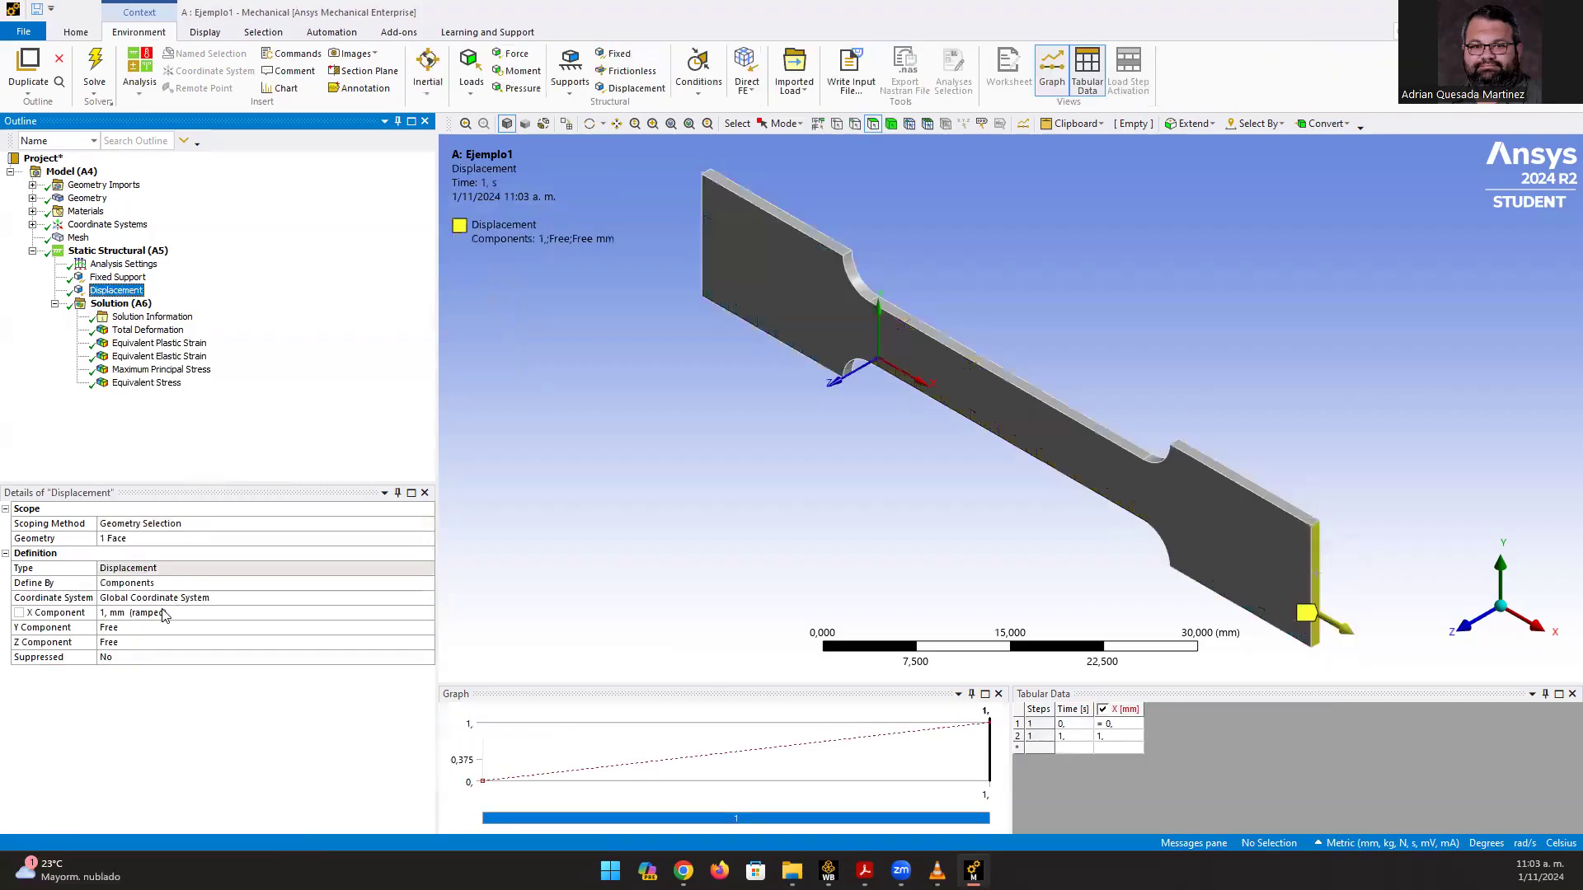
left_click(188, 613)
key("Return")
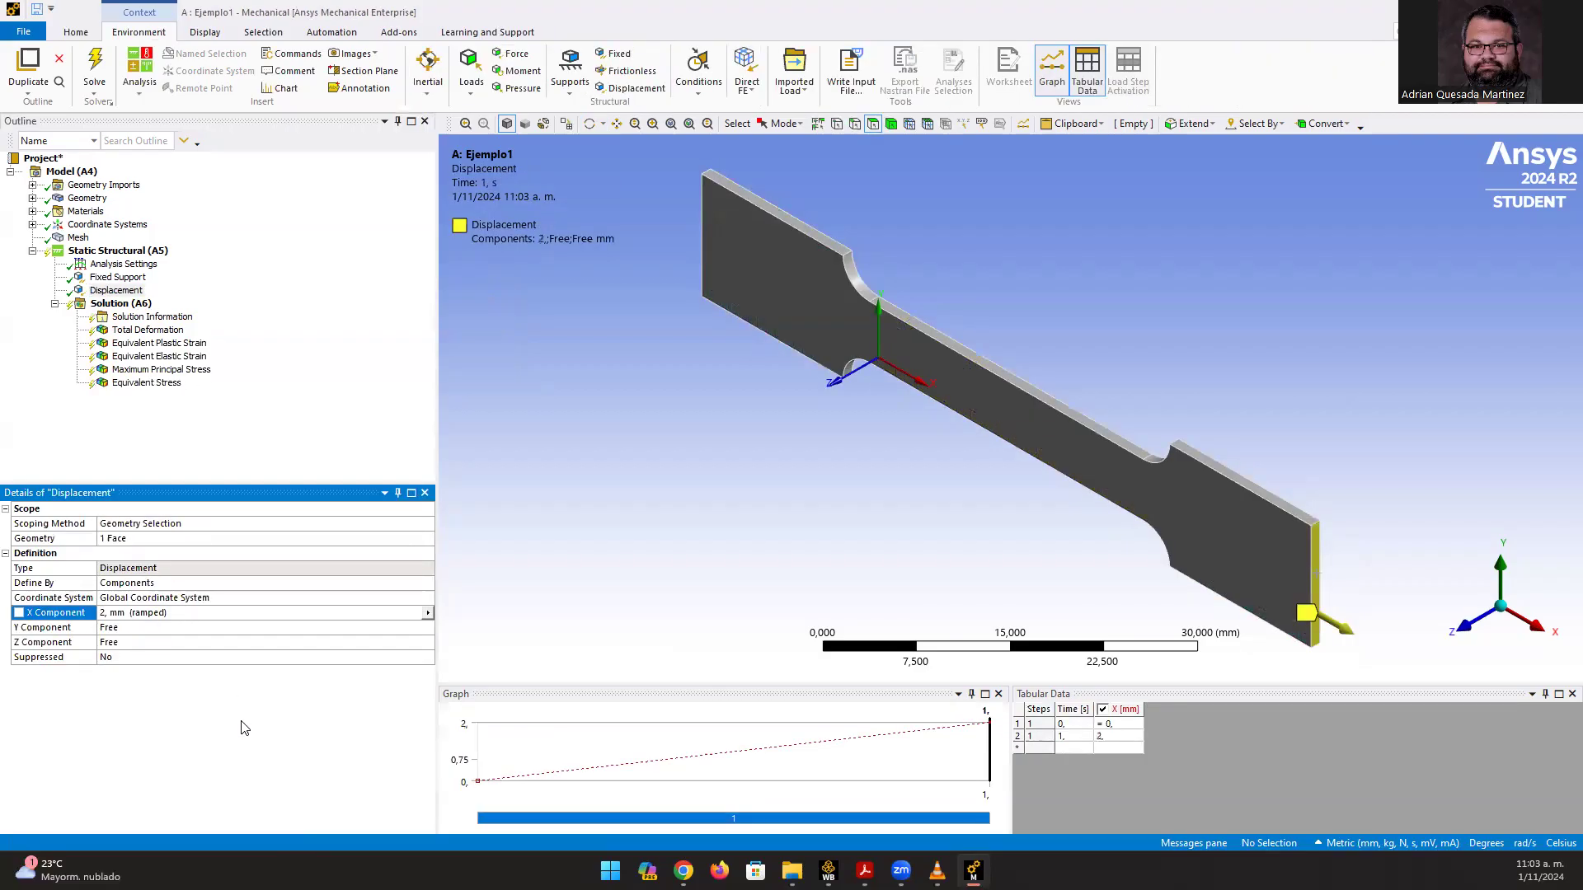
left_click(95, 68)
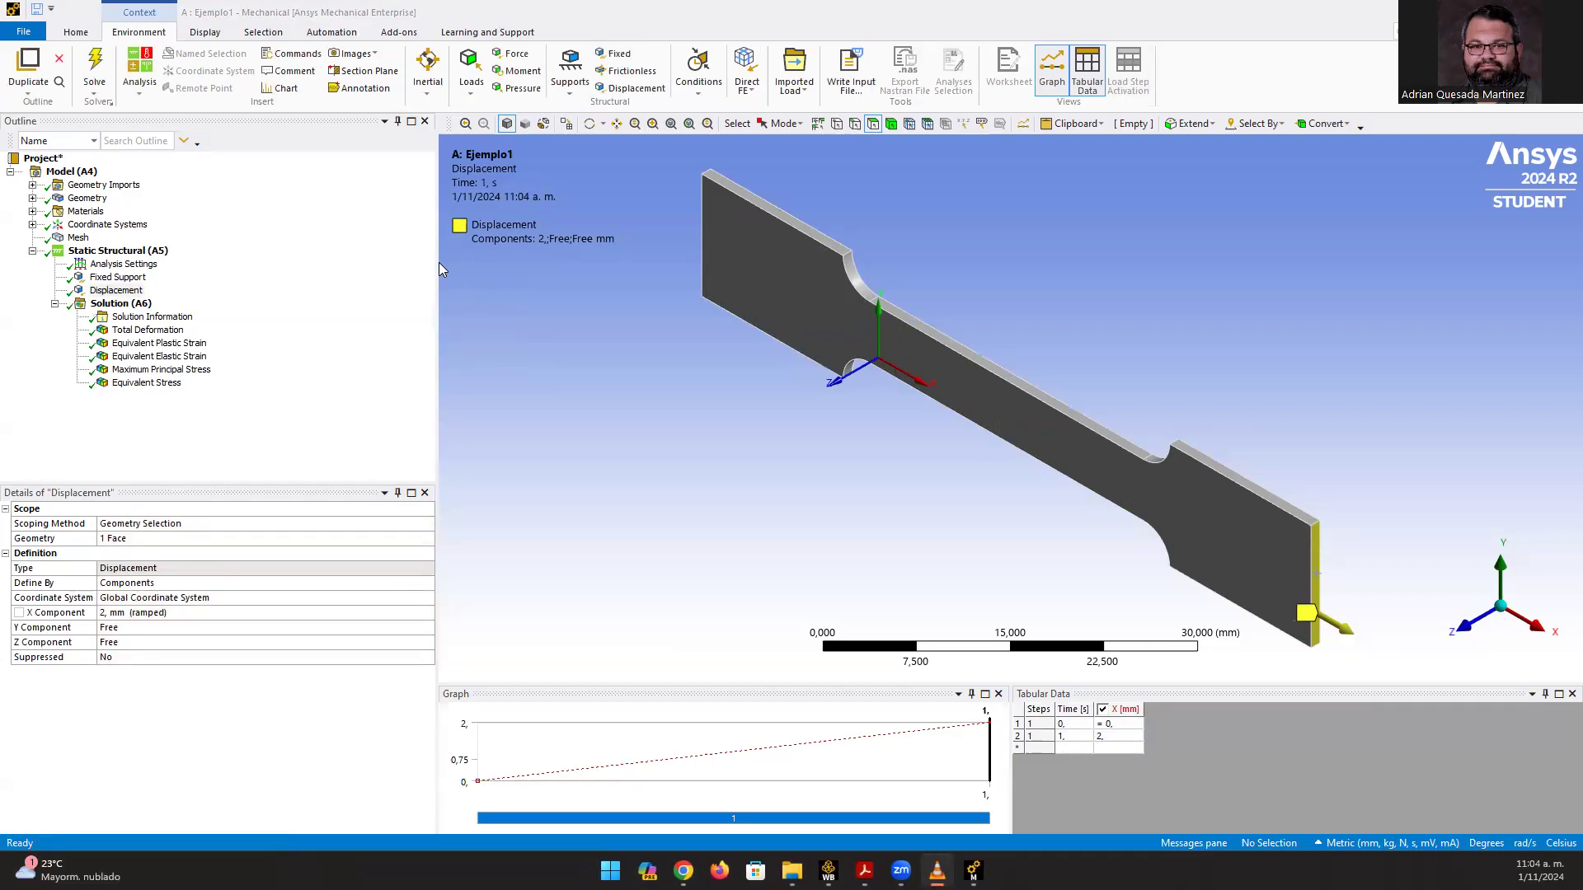
- Play the total deformation animation for the 2 mm displacement and examine the plastic strain, elastic strain, maximum principal stress and equivalent stress results
left_click(156, 331)
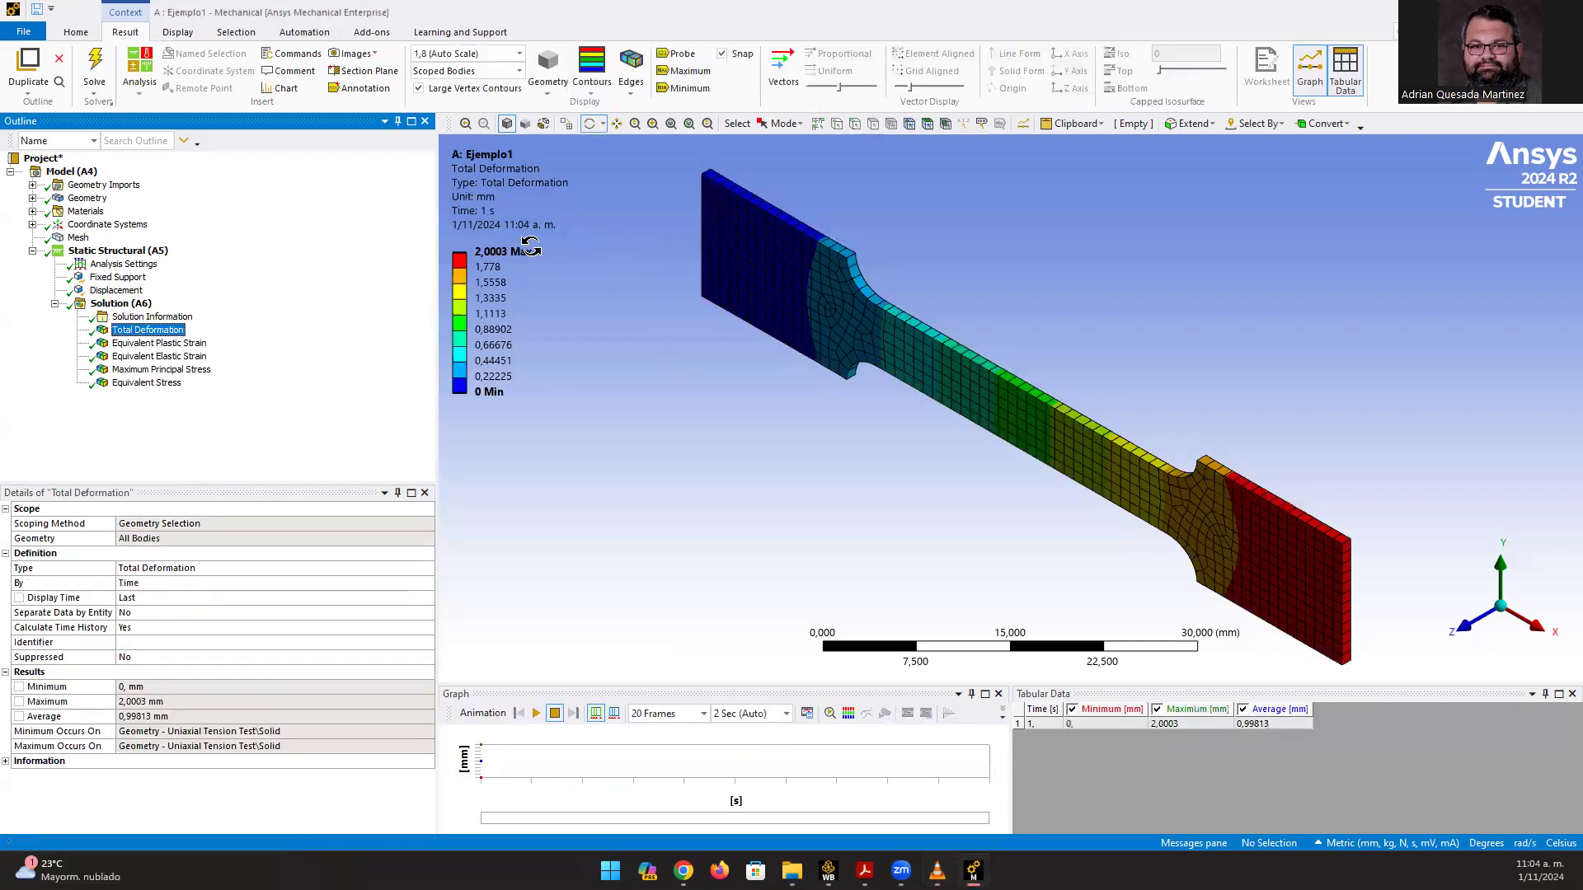
left_click(537, 714)
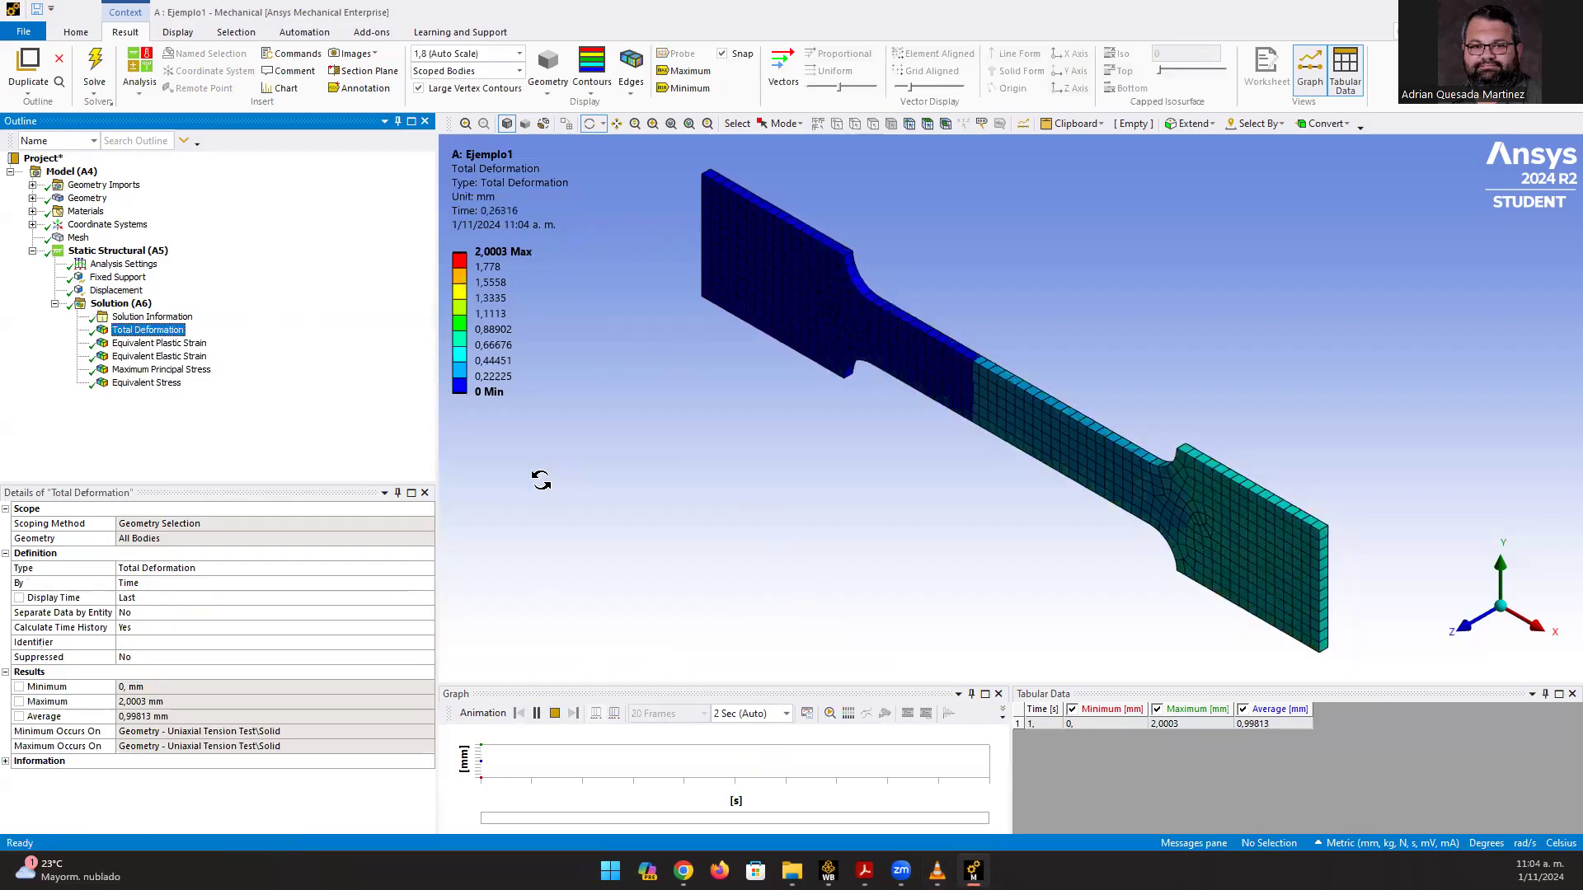
left_click(181, 344)
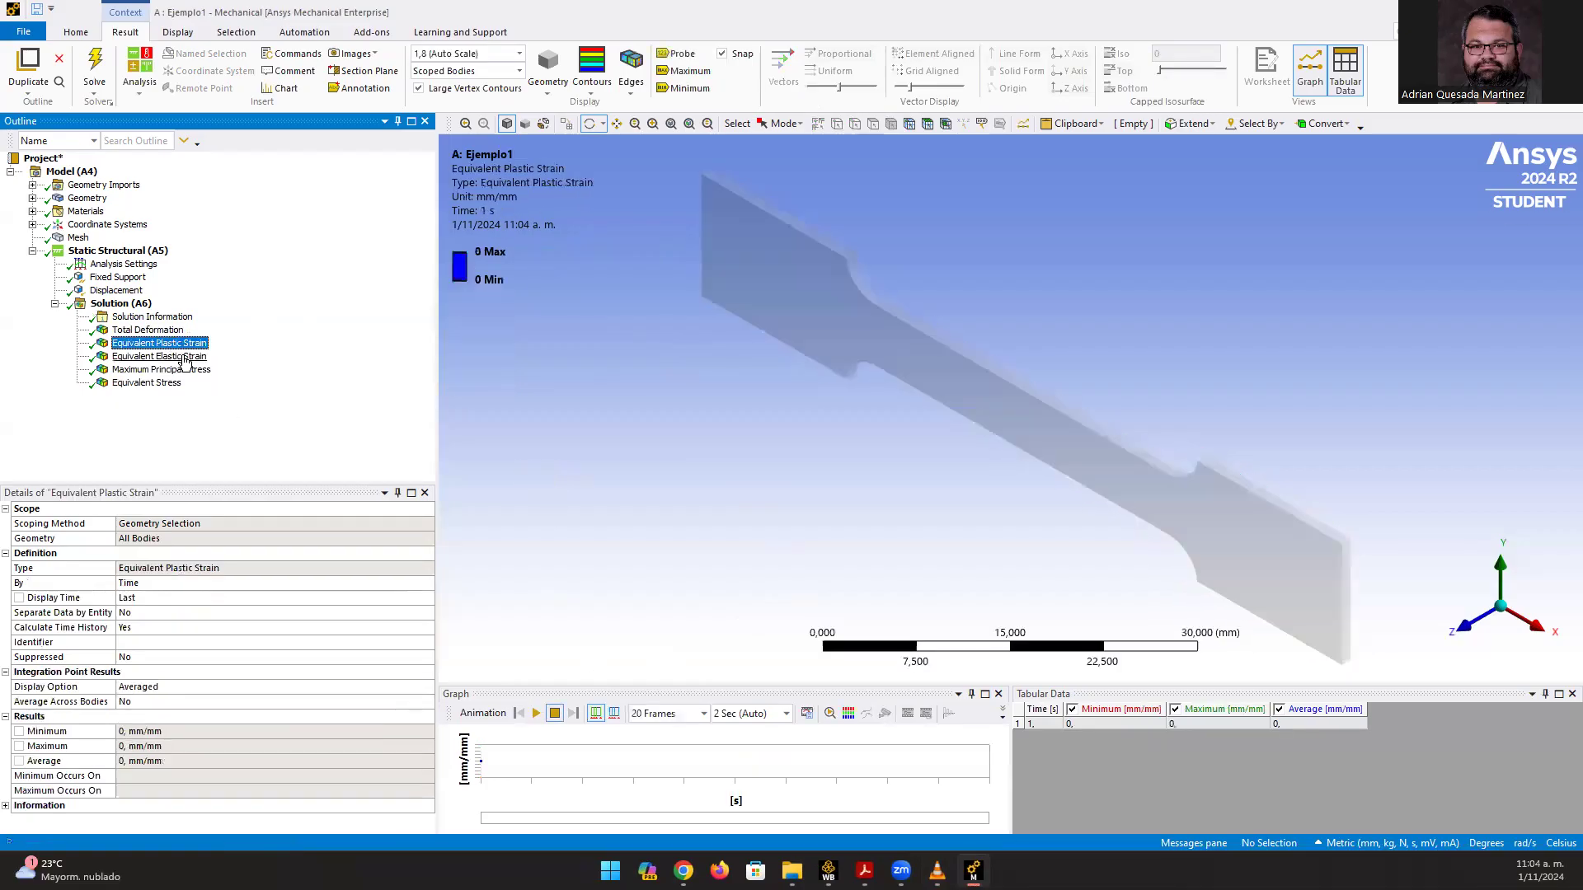
left_click(183, 357)
left_click(537, 714)
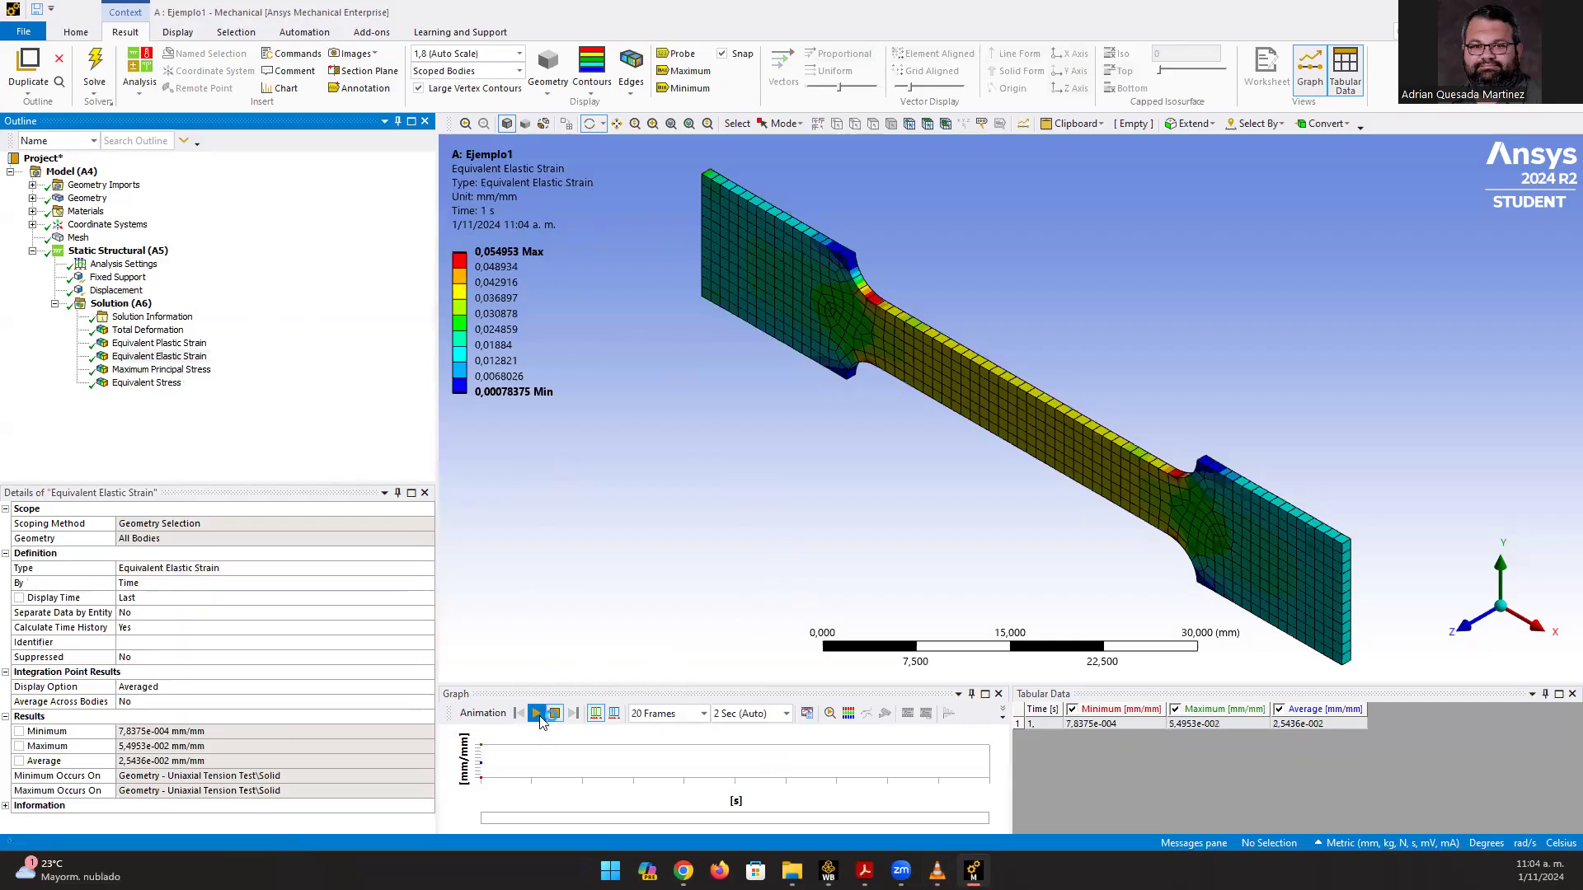
key("Down")
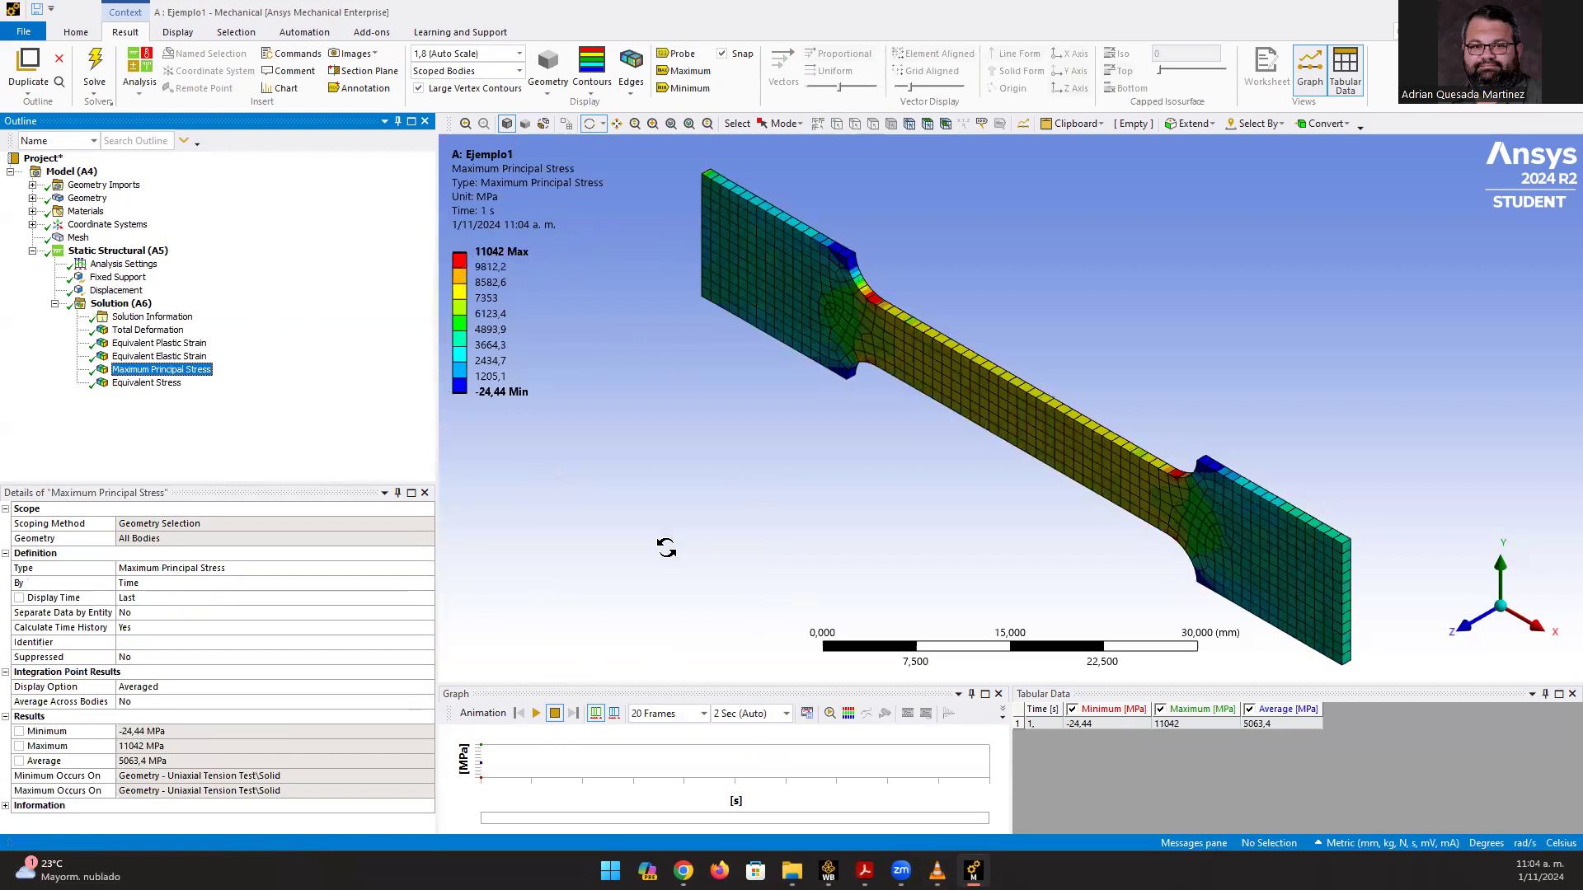
left_click(176, 384)
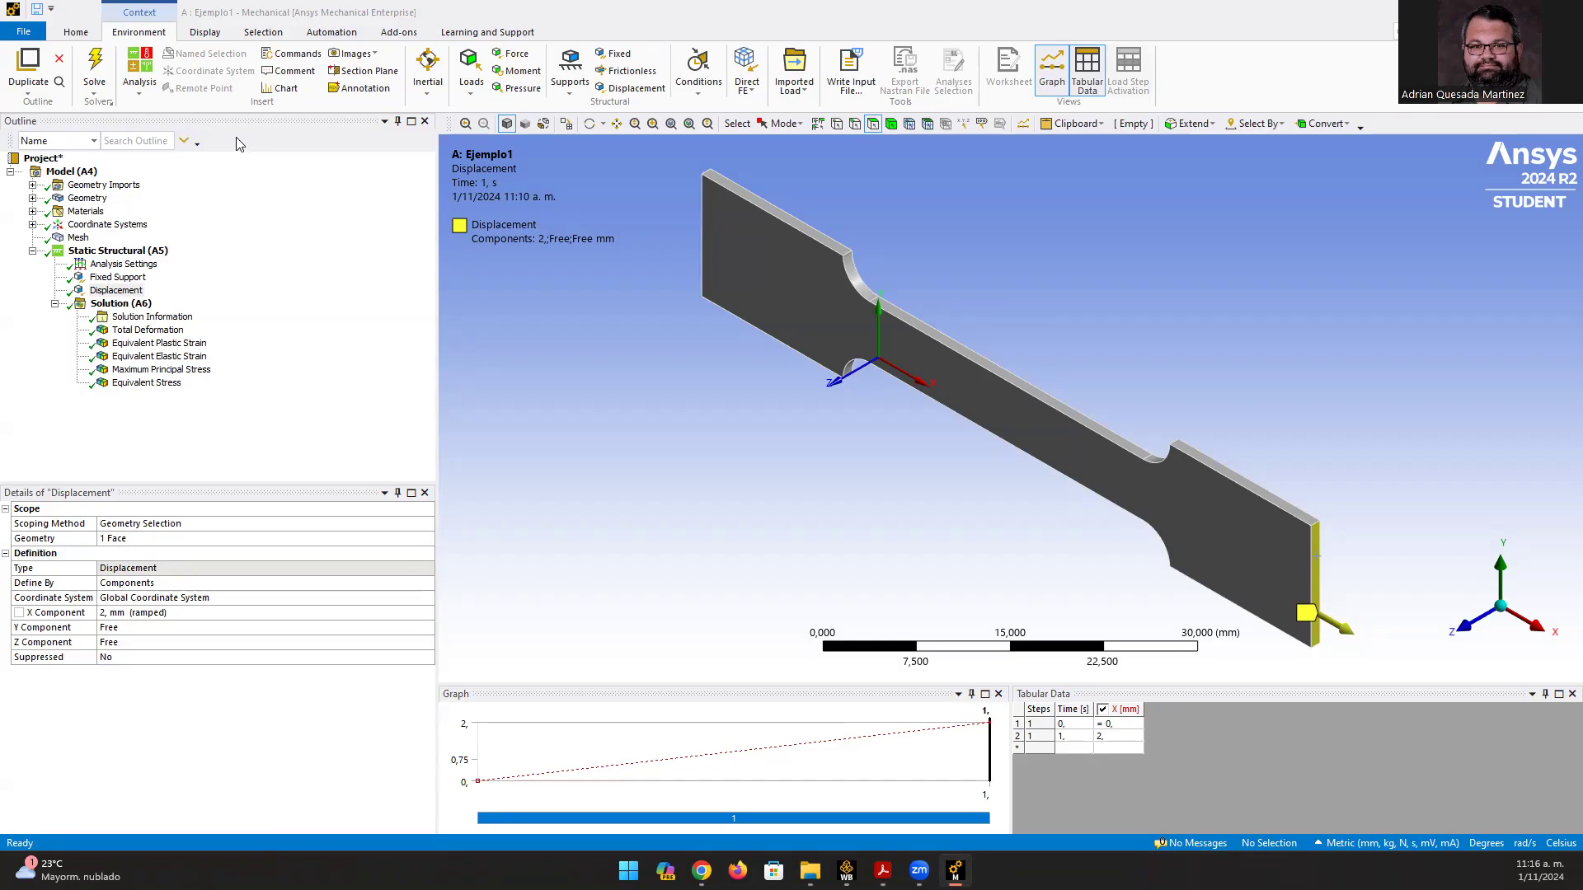
- Insert a Material Assignment object under the model's Materials
left_click(33, 211)
left_click(82, 212)
right_click(86, 212)
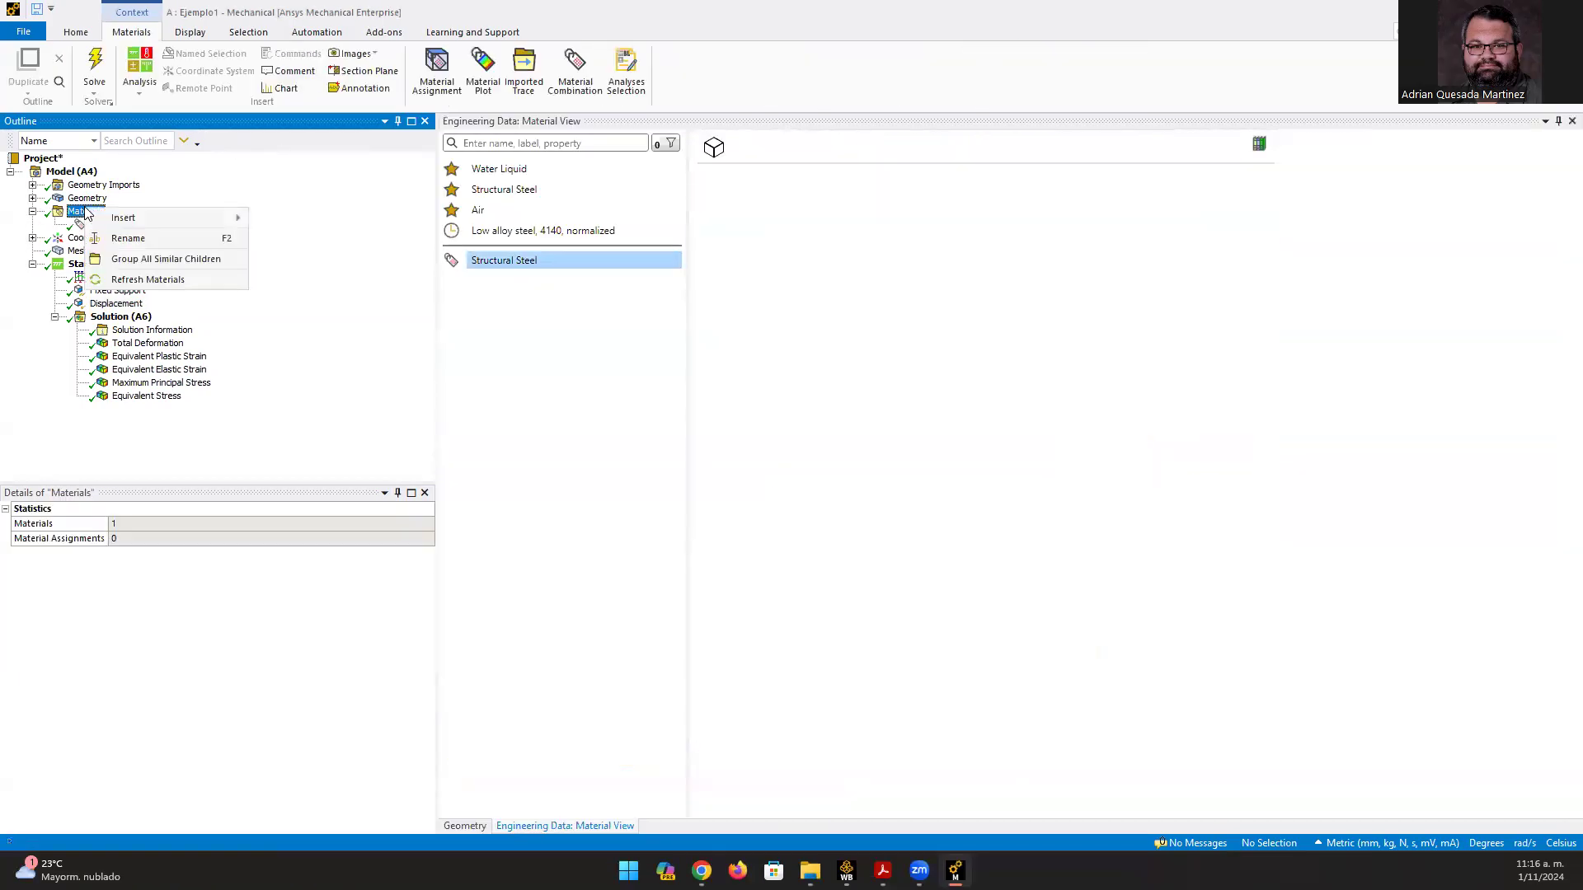
mouse_move(159, 225)
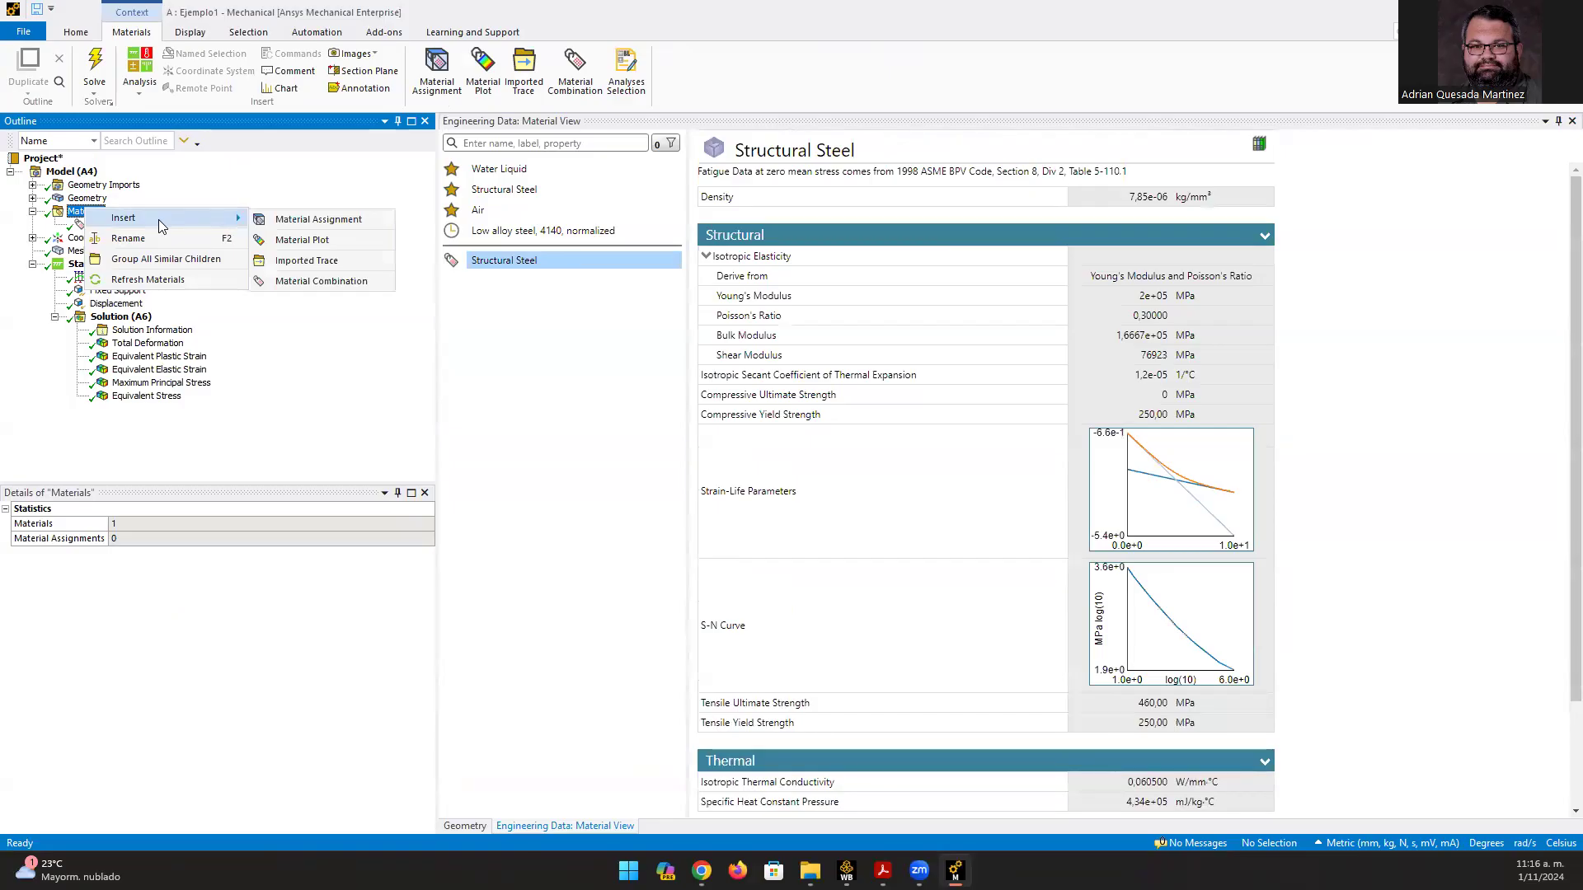
left_click(311, 224)
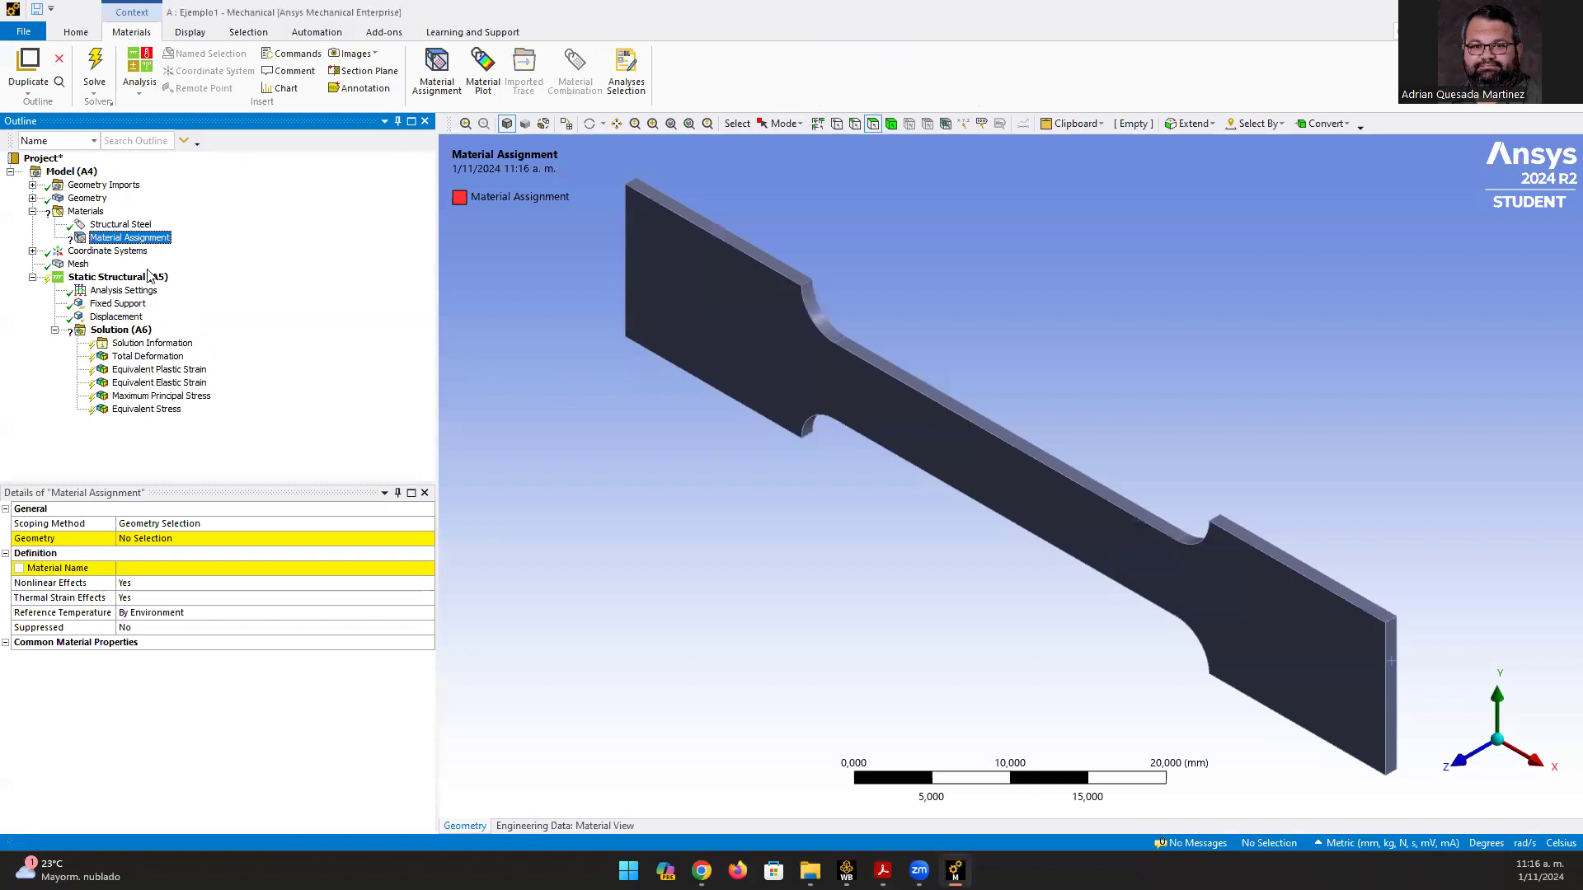
- Delete the Material Assignment object from the model's Materials
right_click(145, 238)
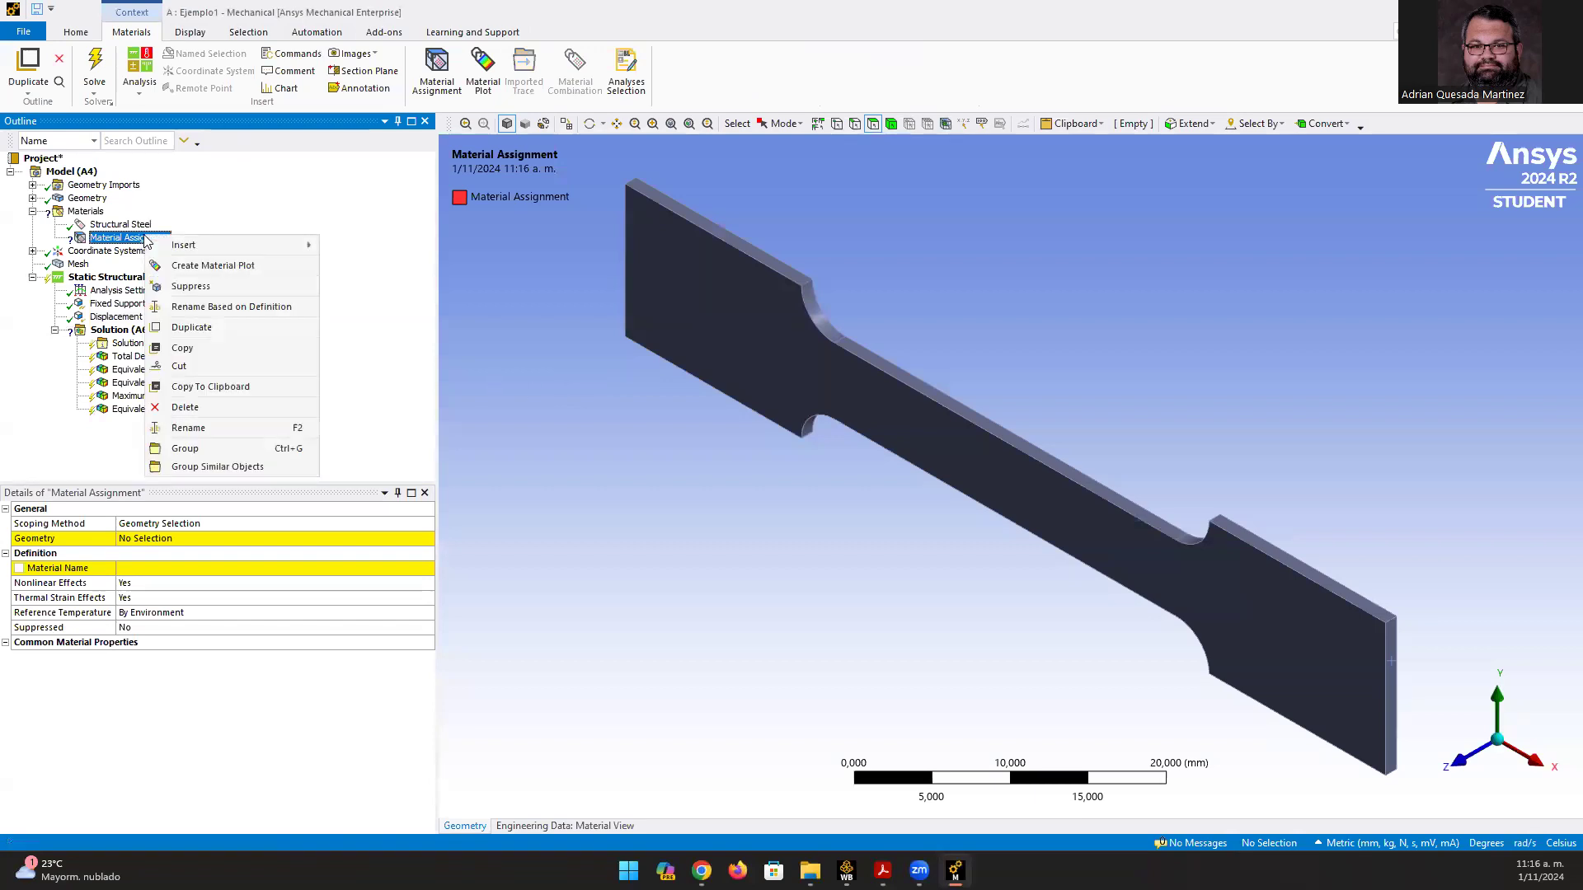
left_click(207, 407)
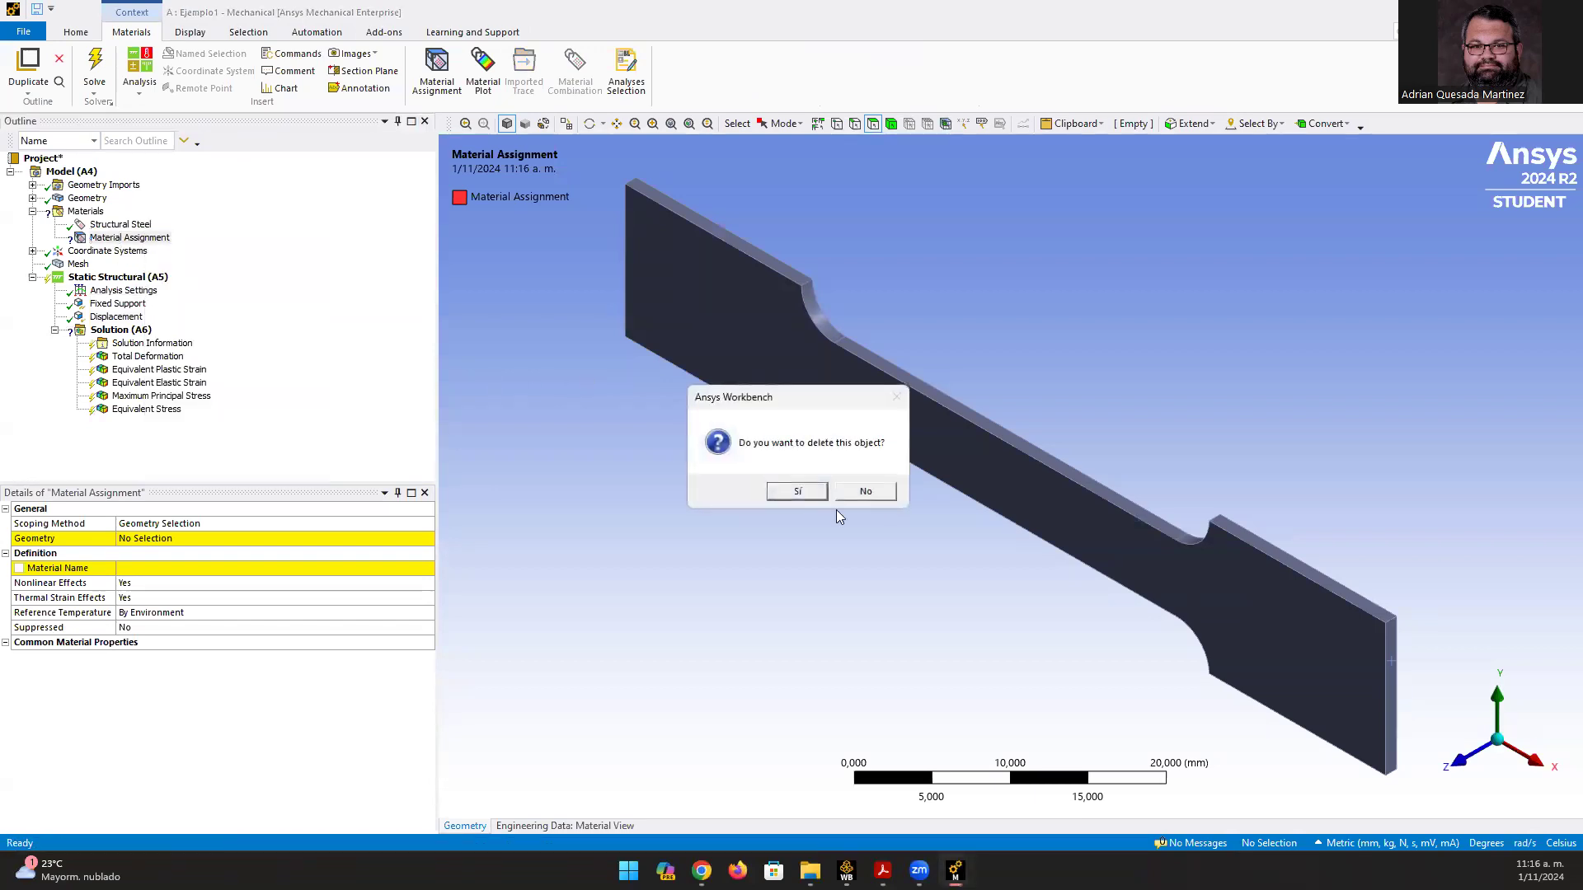
left_click(786, 493)
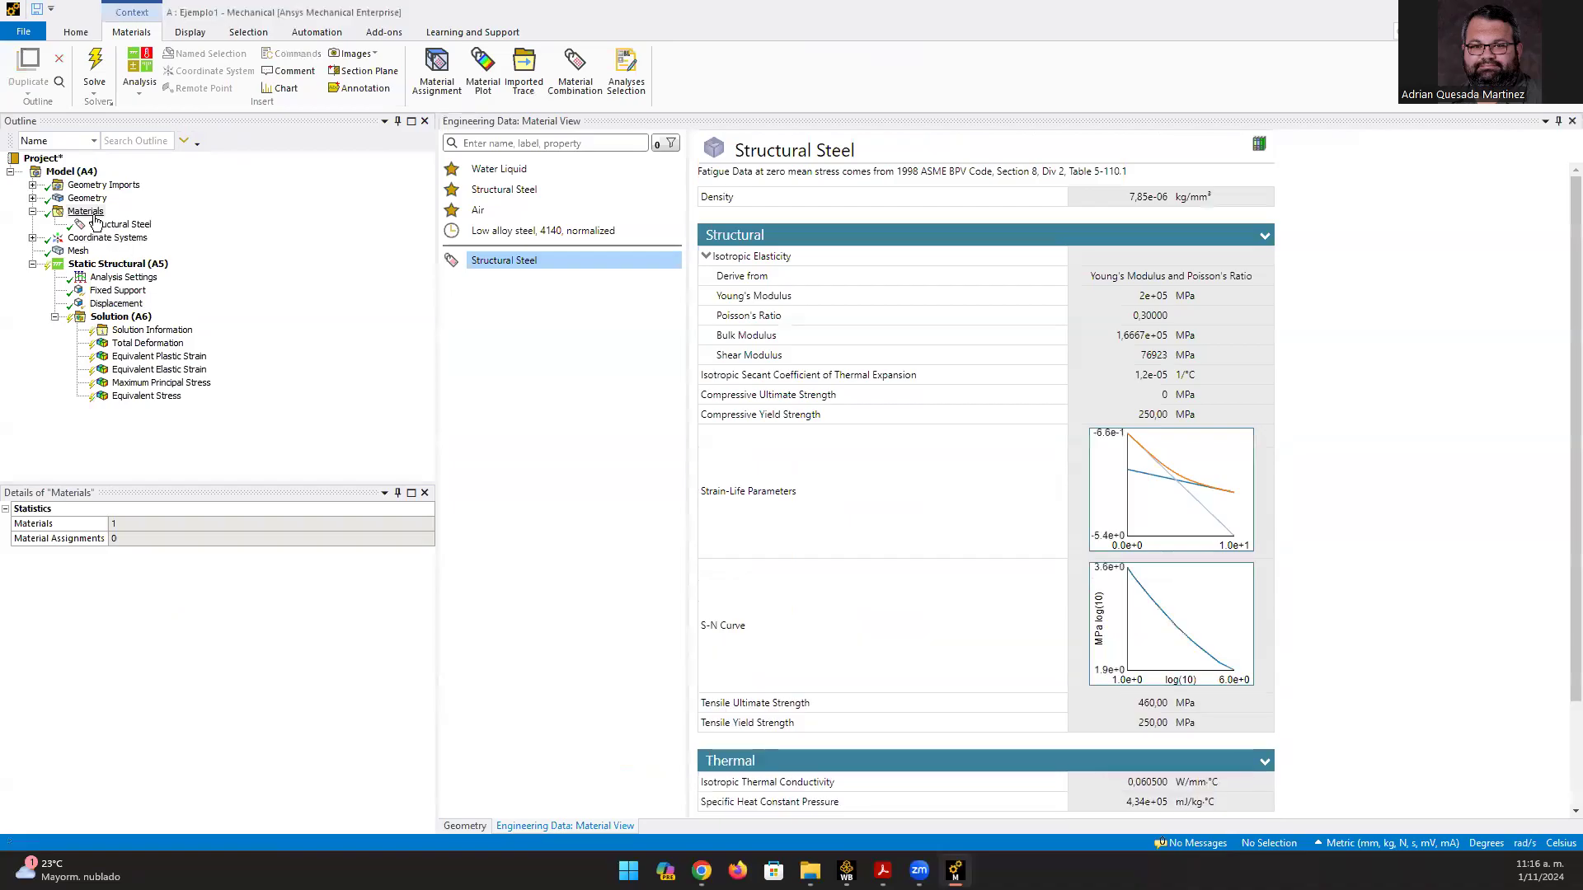
- Search the material library for 4340 and add STEEL 4340 to the model's Materials
left_click(89, 213)
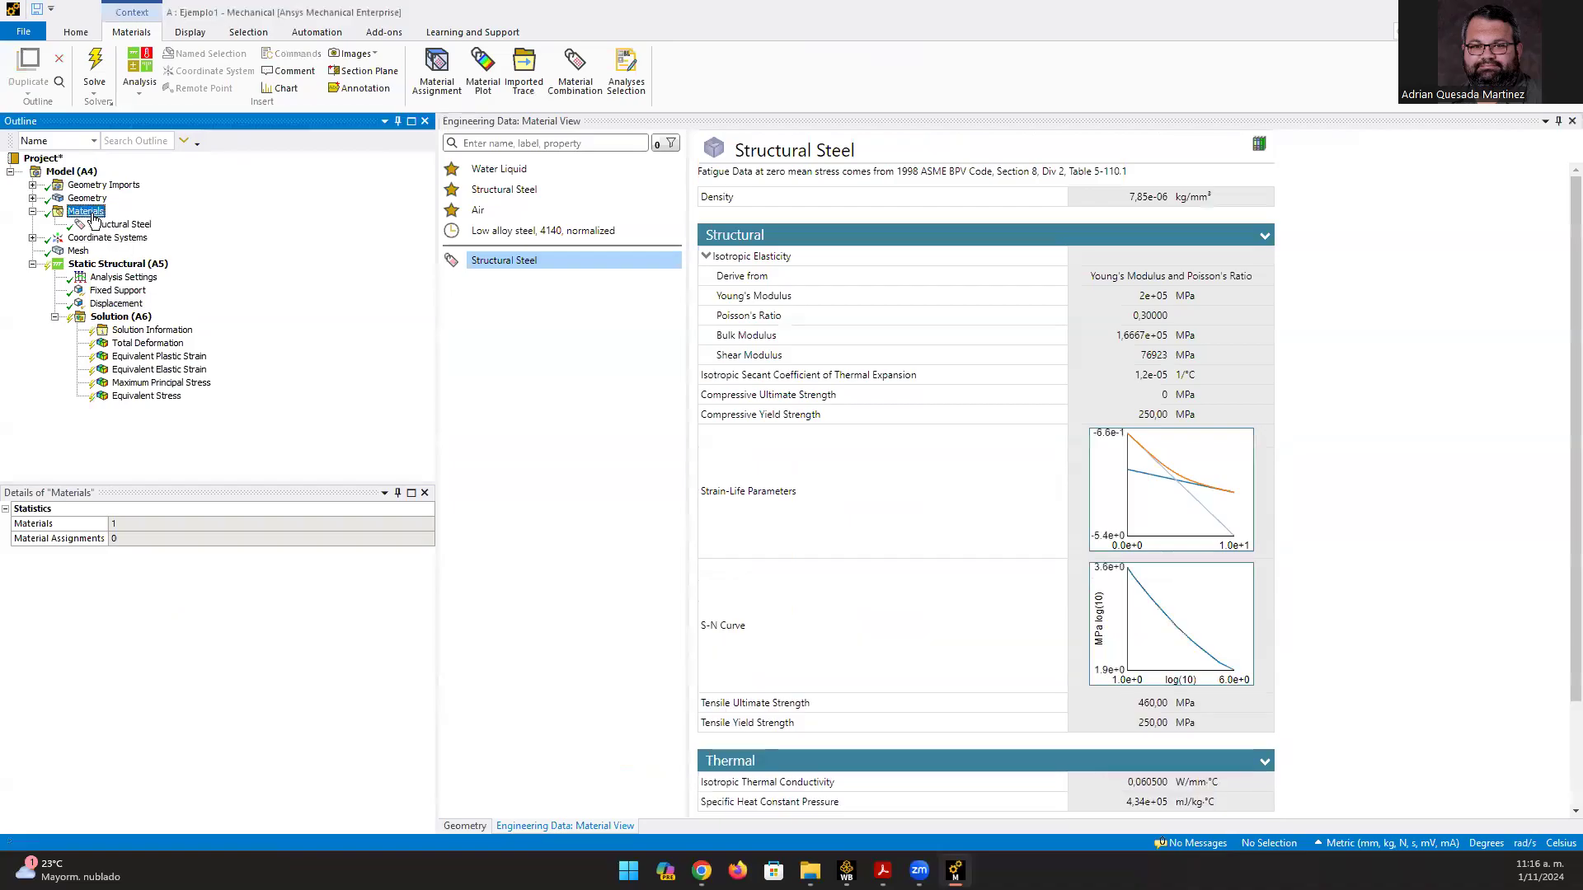
left_click(581, 143)
type("4")
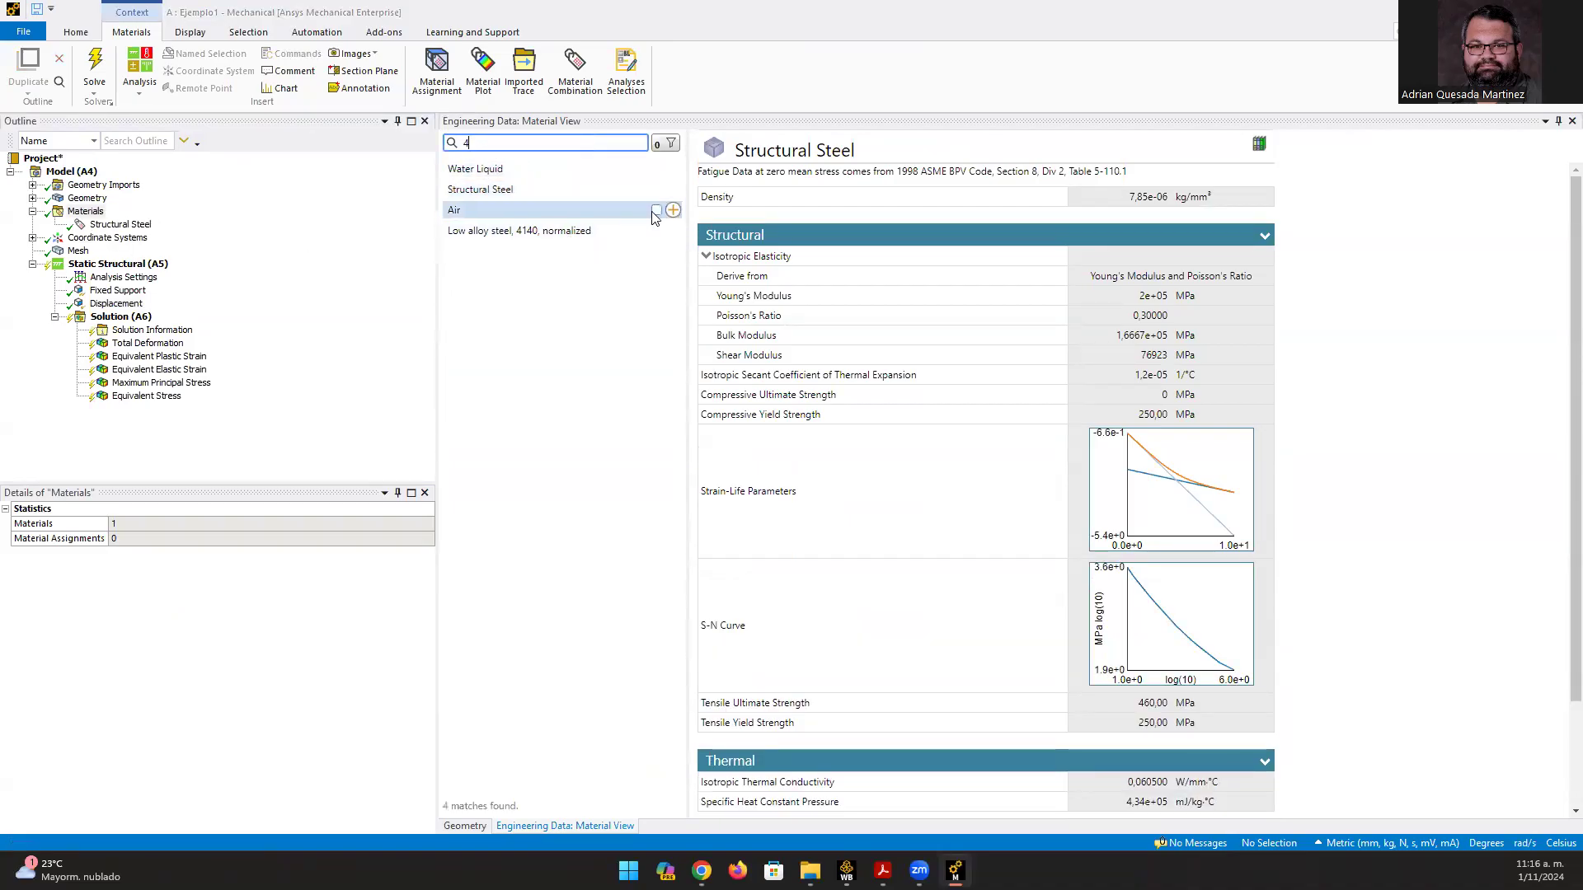
type("340")
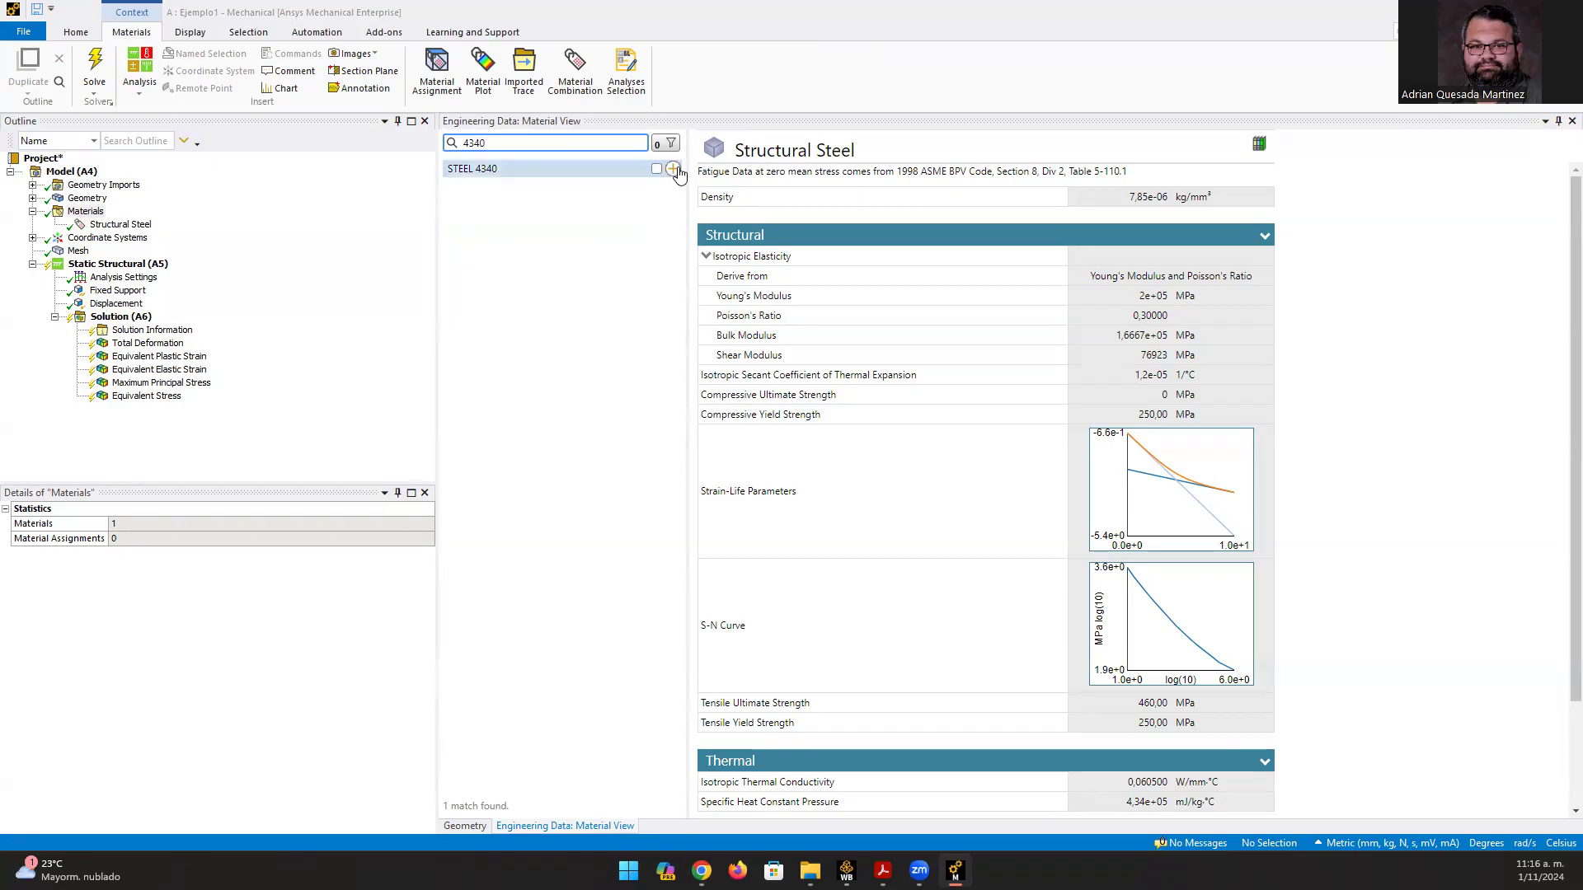
double_click(567, 171)
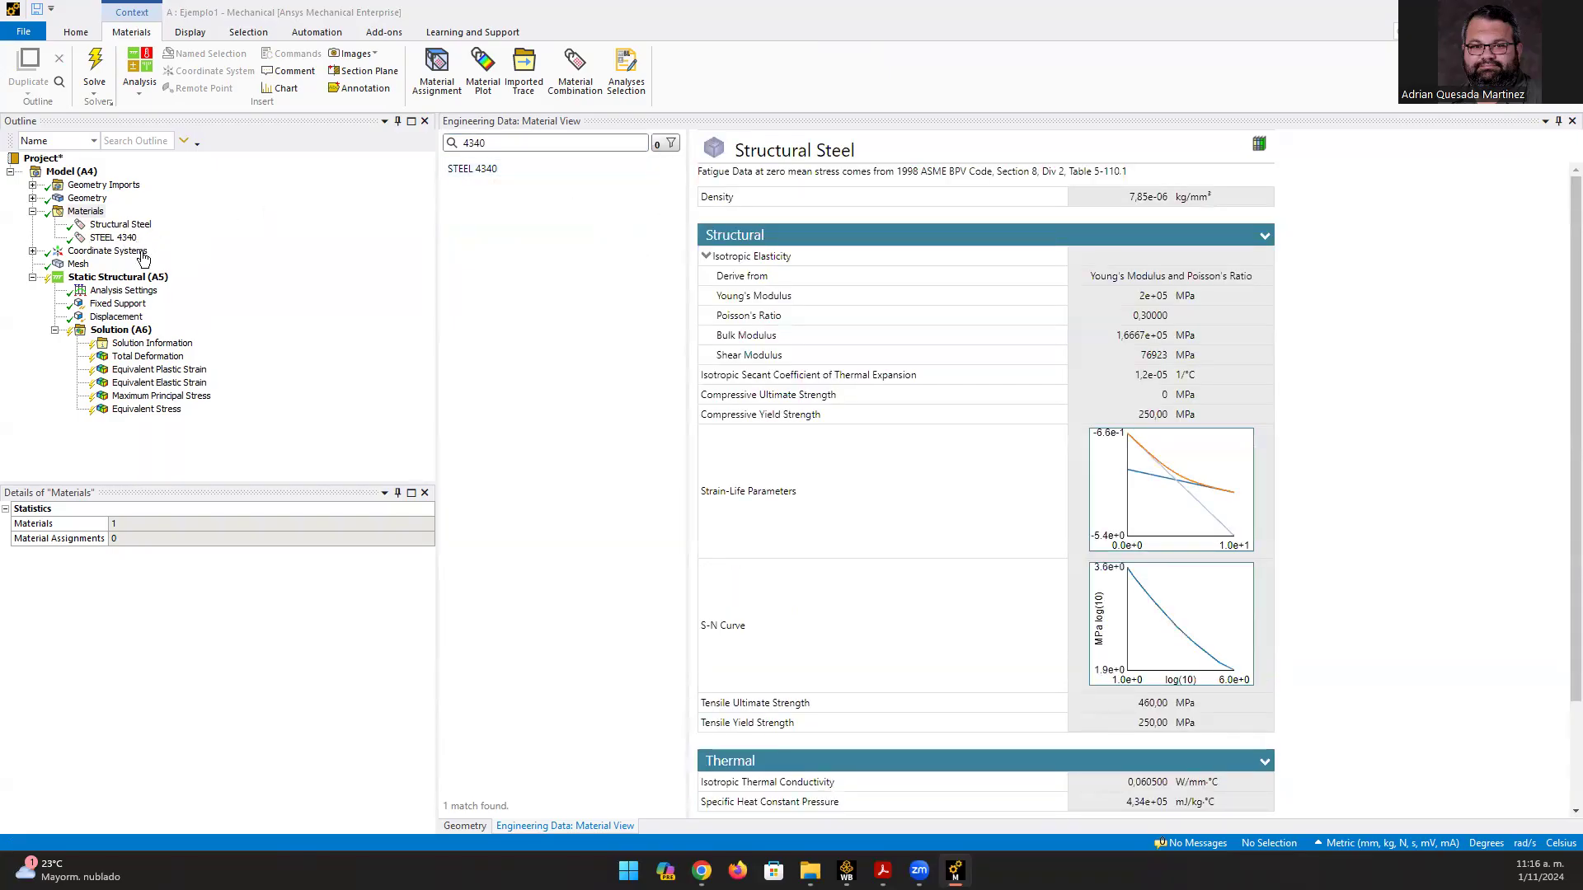
- Delete Structural Steel from the model's Materials
left_click(122, 225)
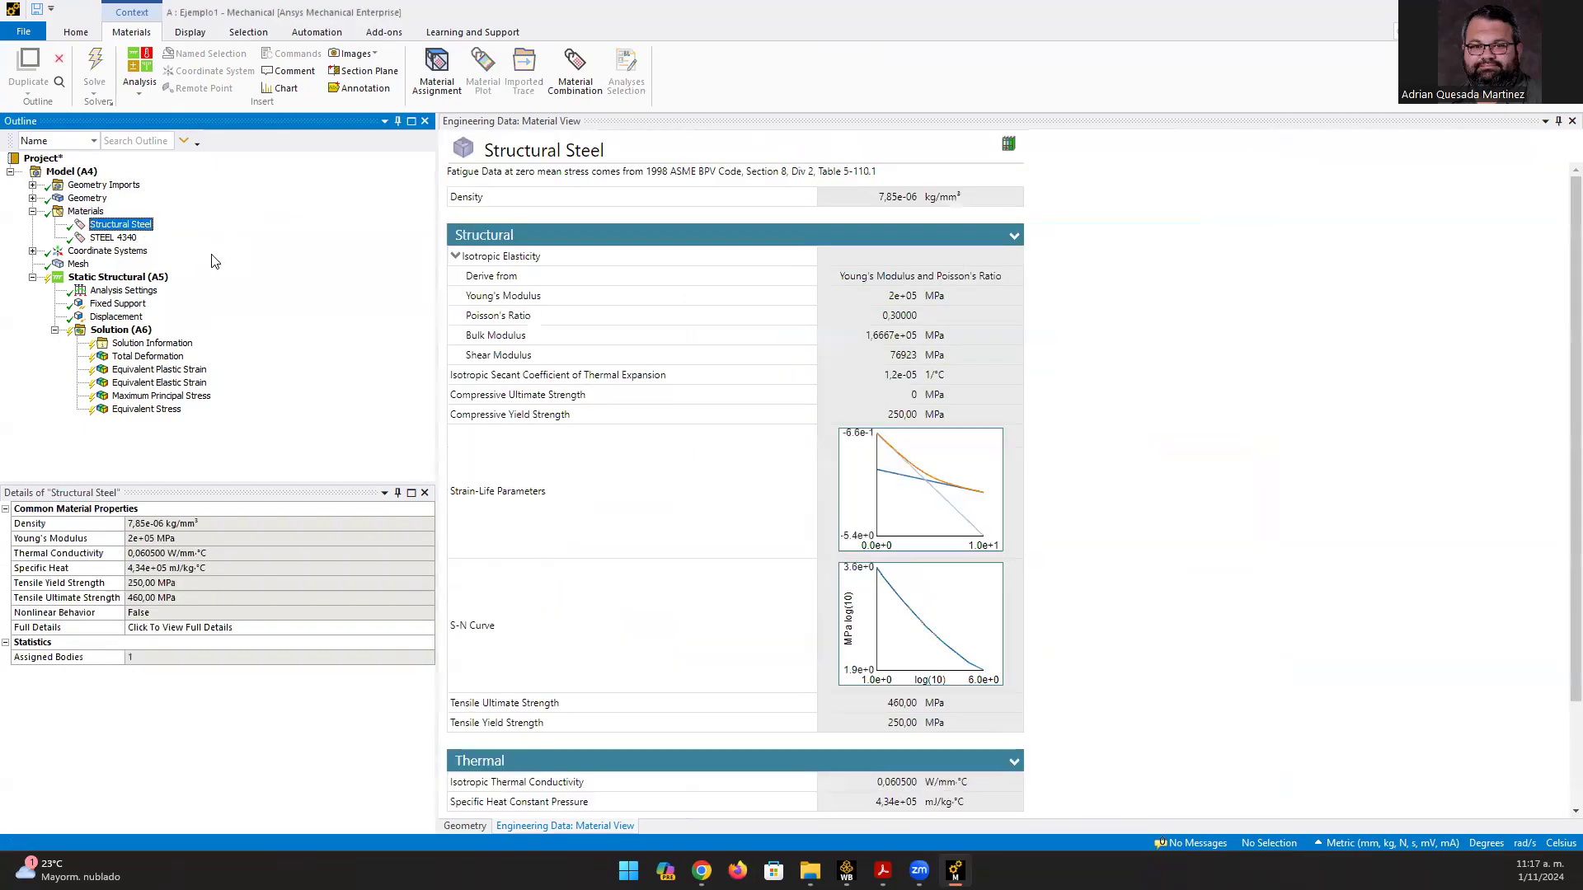
key("Delete")
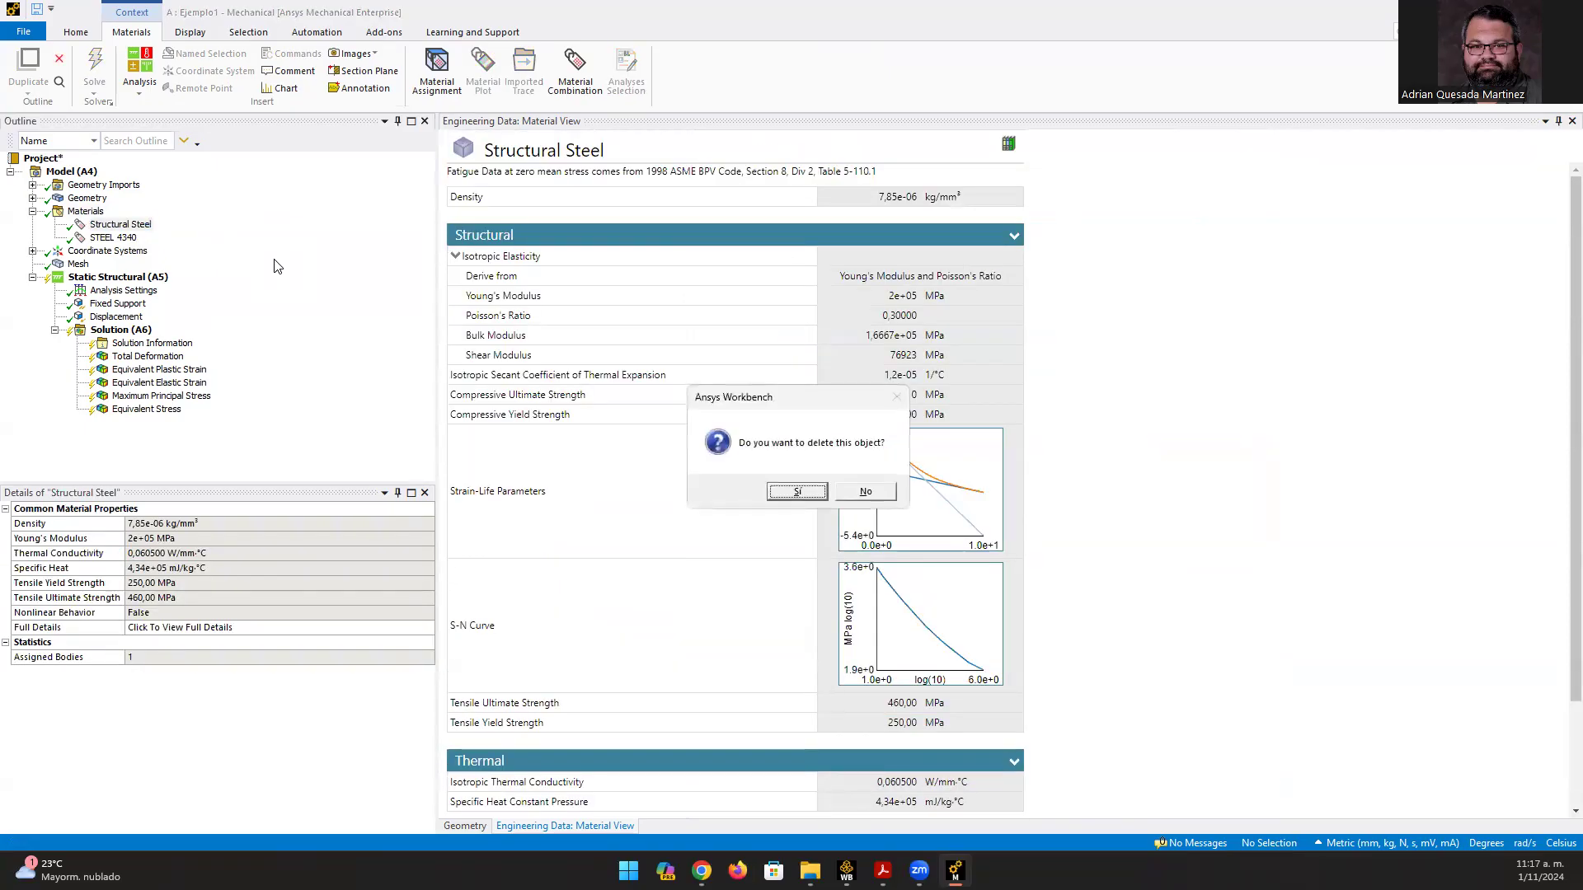
left_click(793, 492)
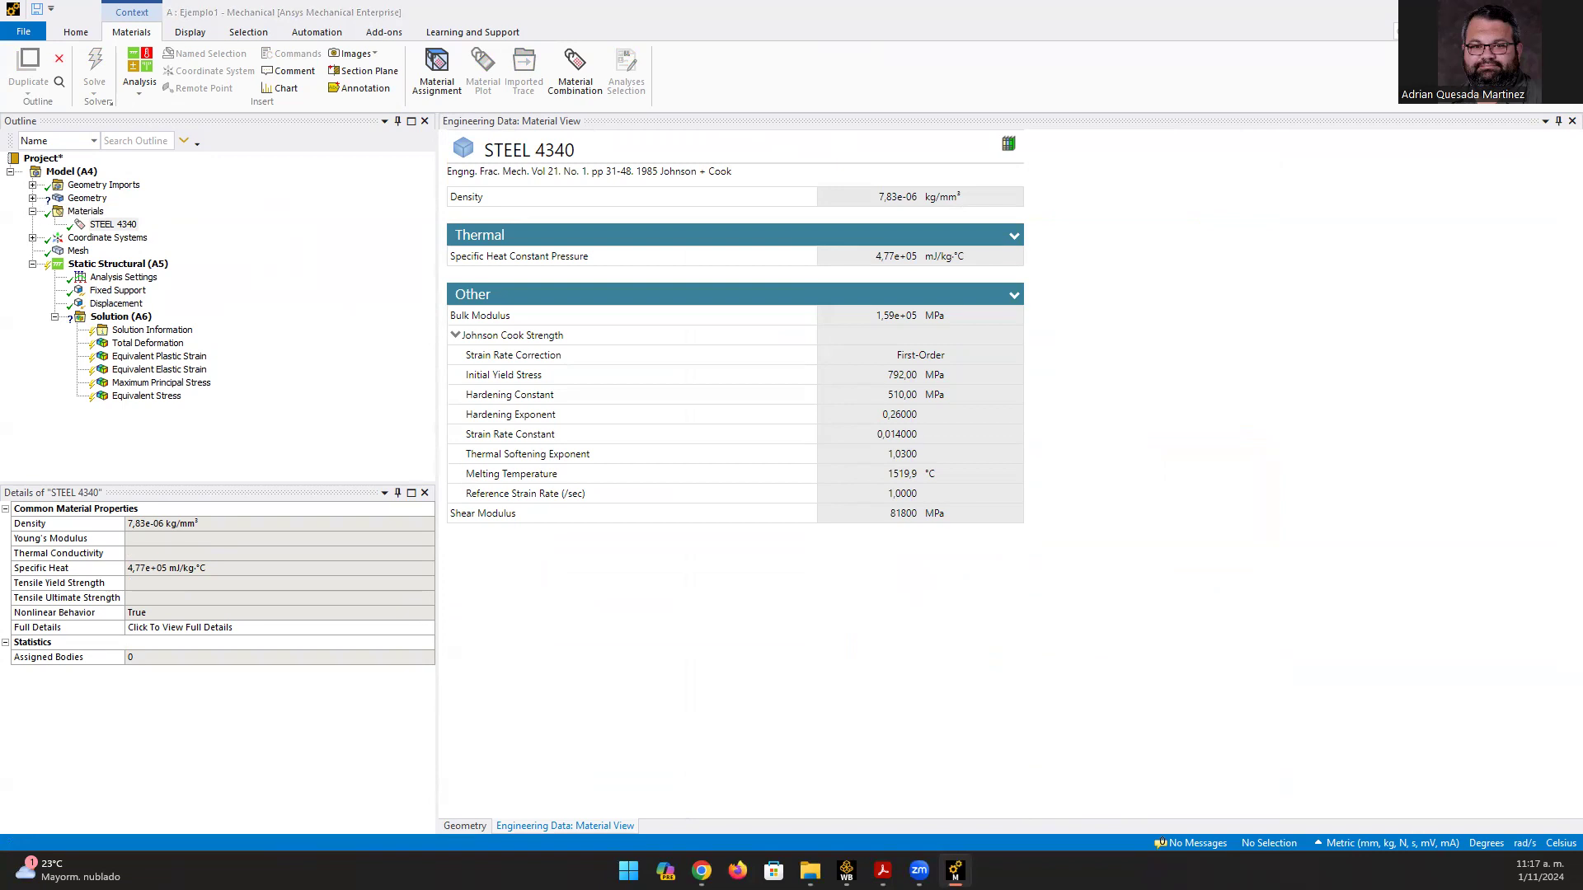
- Assign STEEL 4340 as the material of the Uniaxial Tension Test solid body
left_click(32, 199)
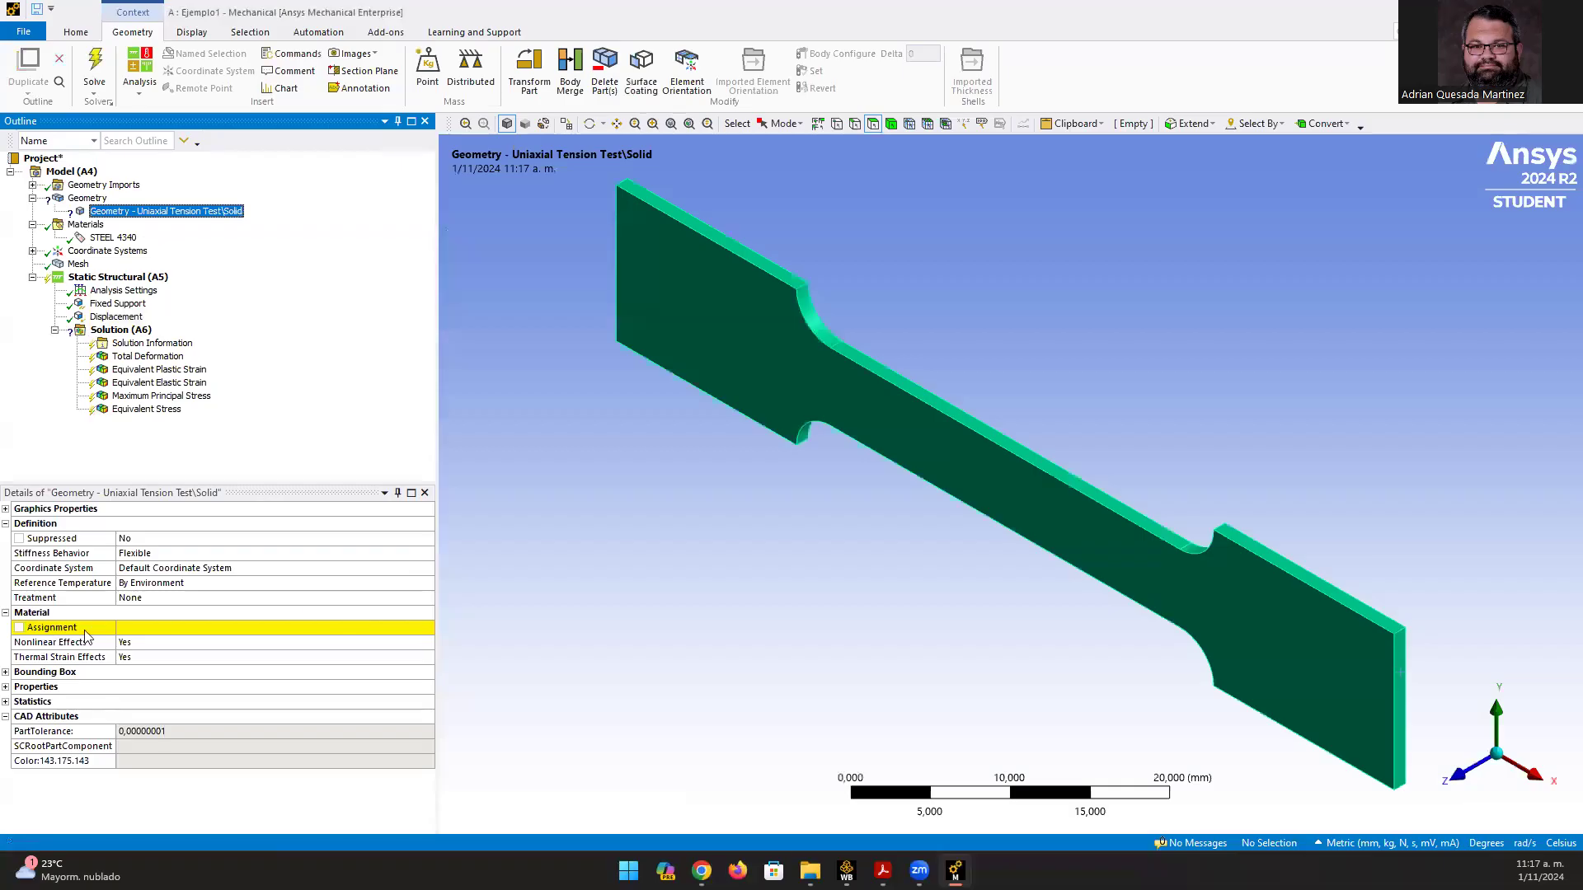
left_click(374, 630)
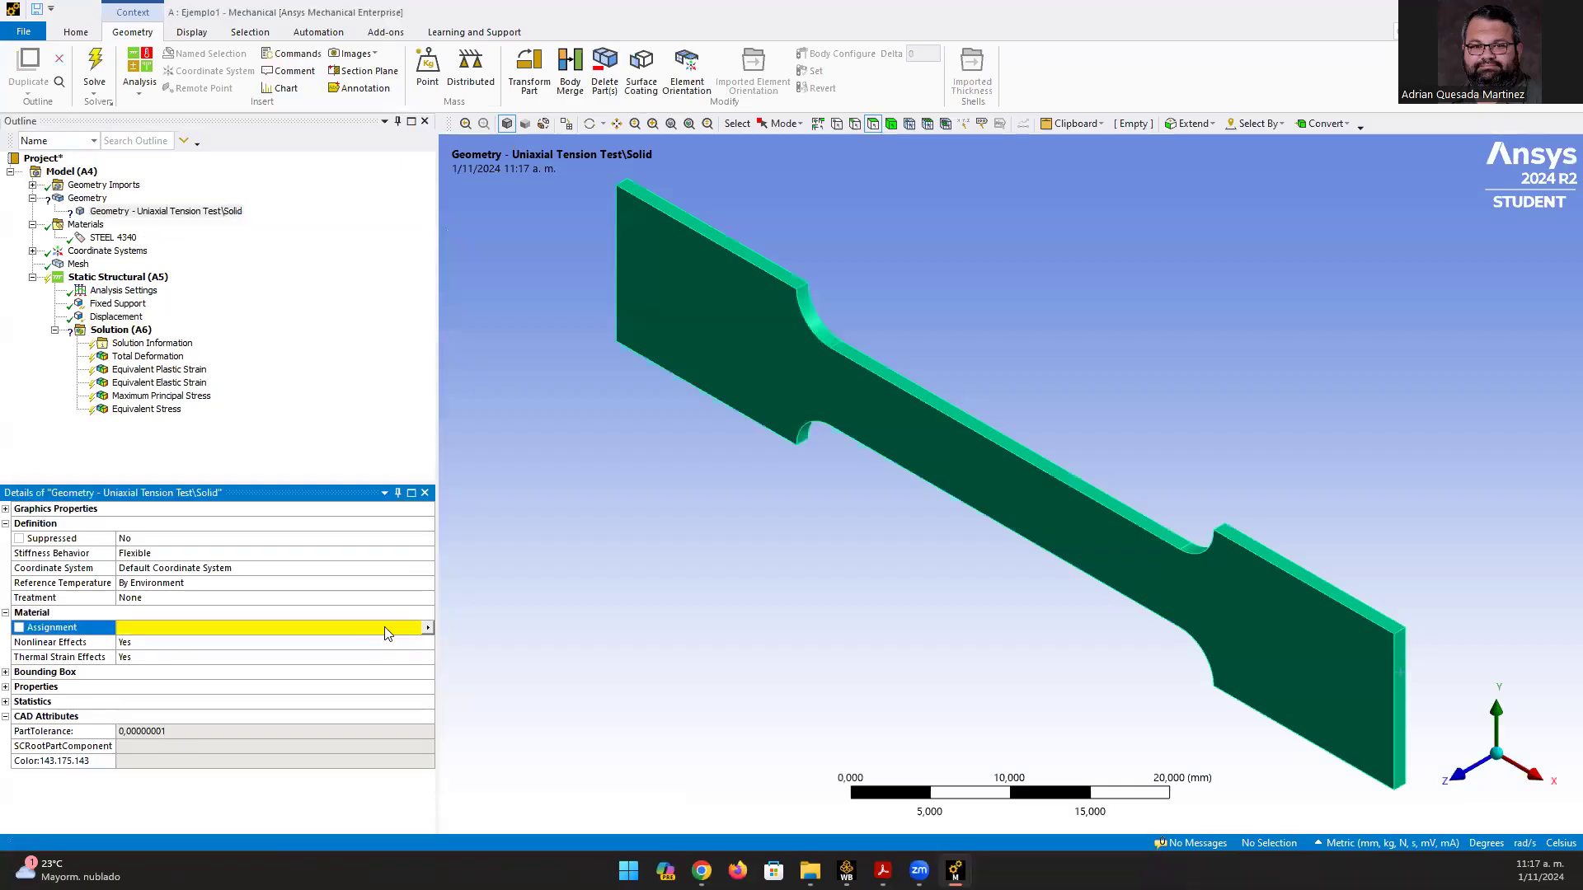
left_click(428, 629)
left_click(495, 441)
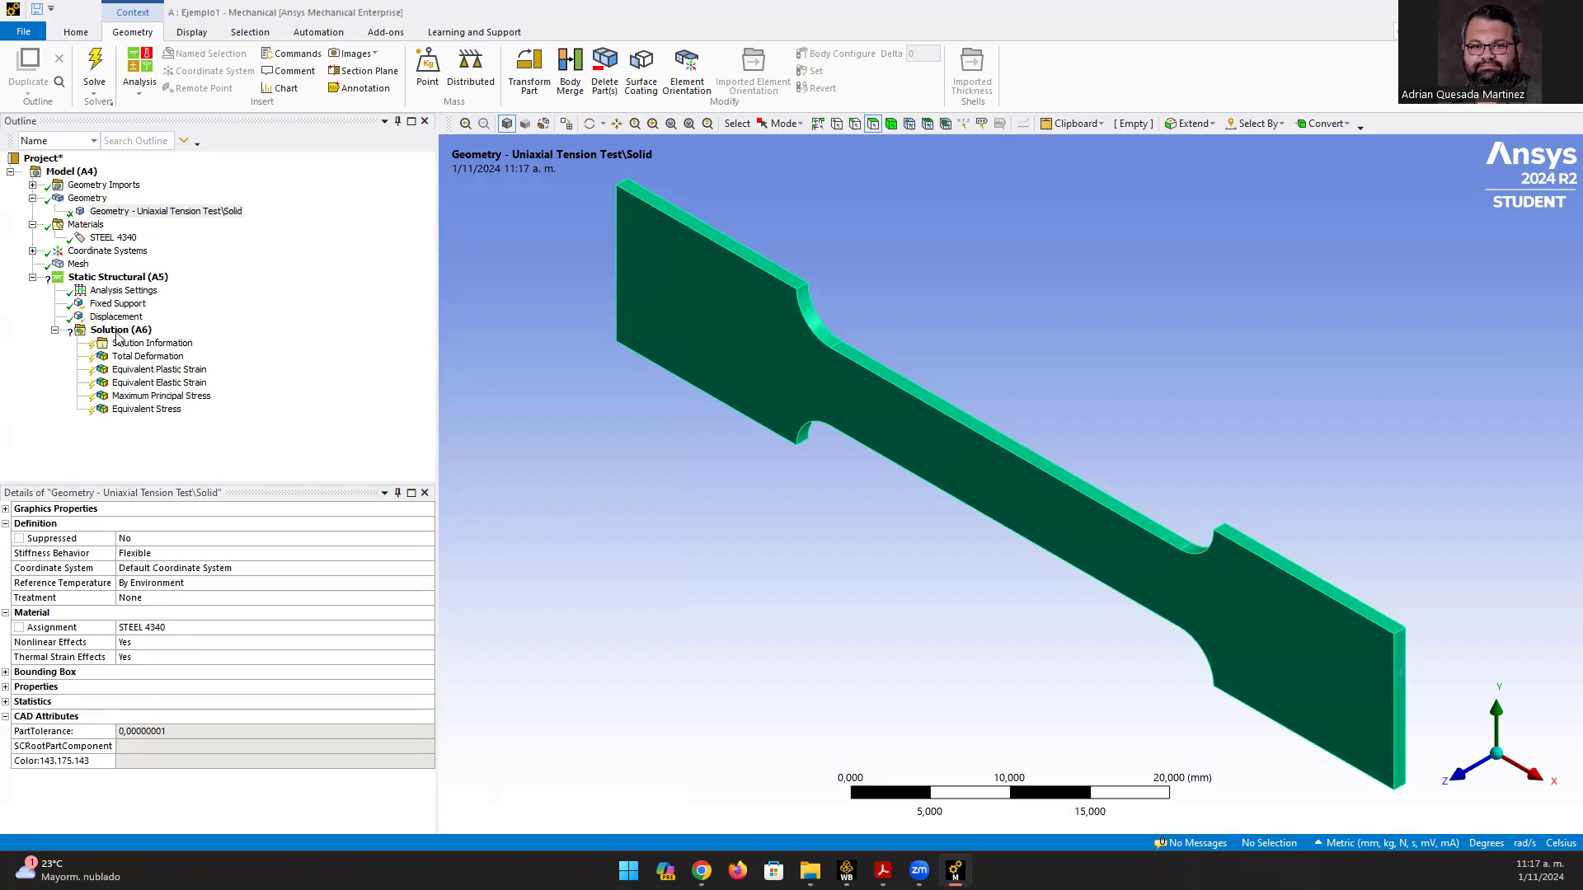
left_click(33, 198)
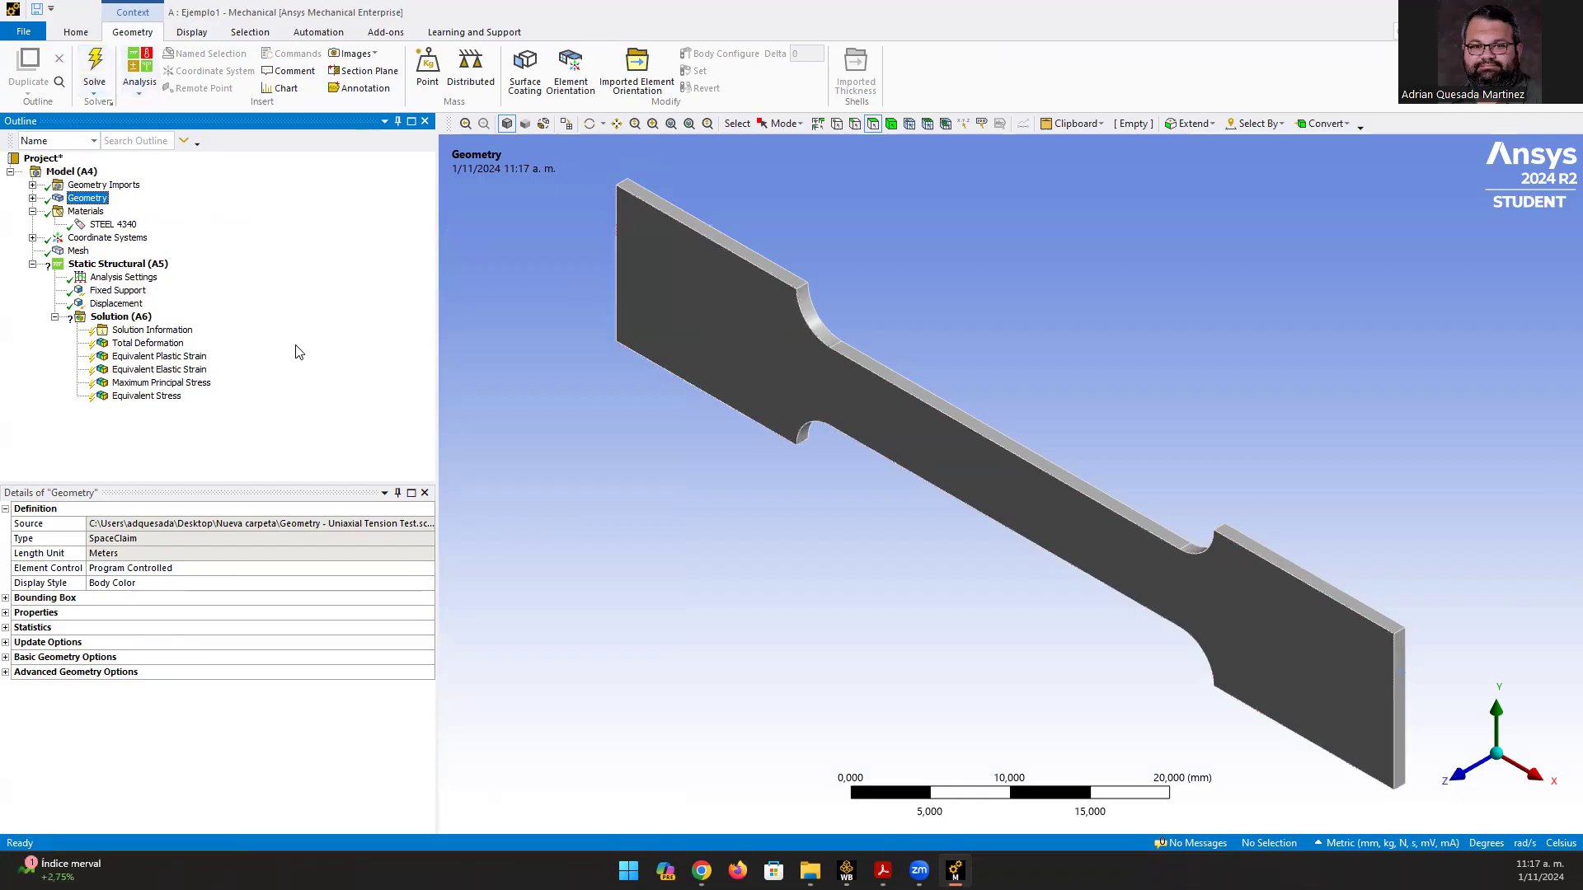
- Try to solve the analysis with STEEL 4340 and read the solver message
left_click(106, 57)
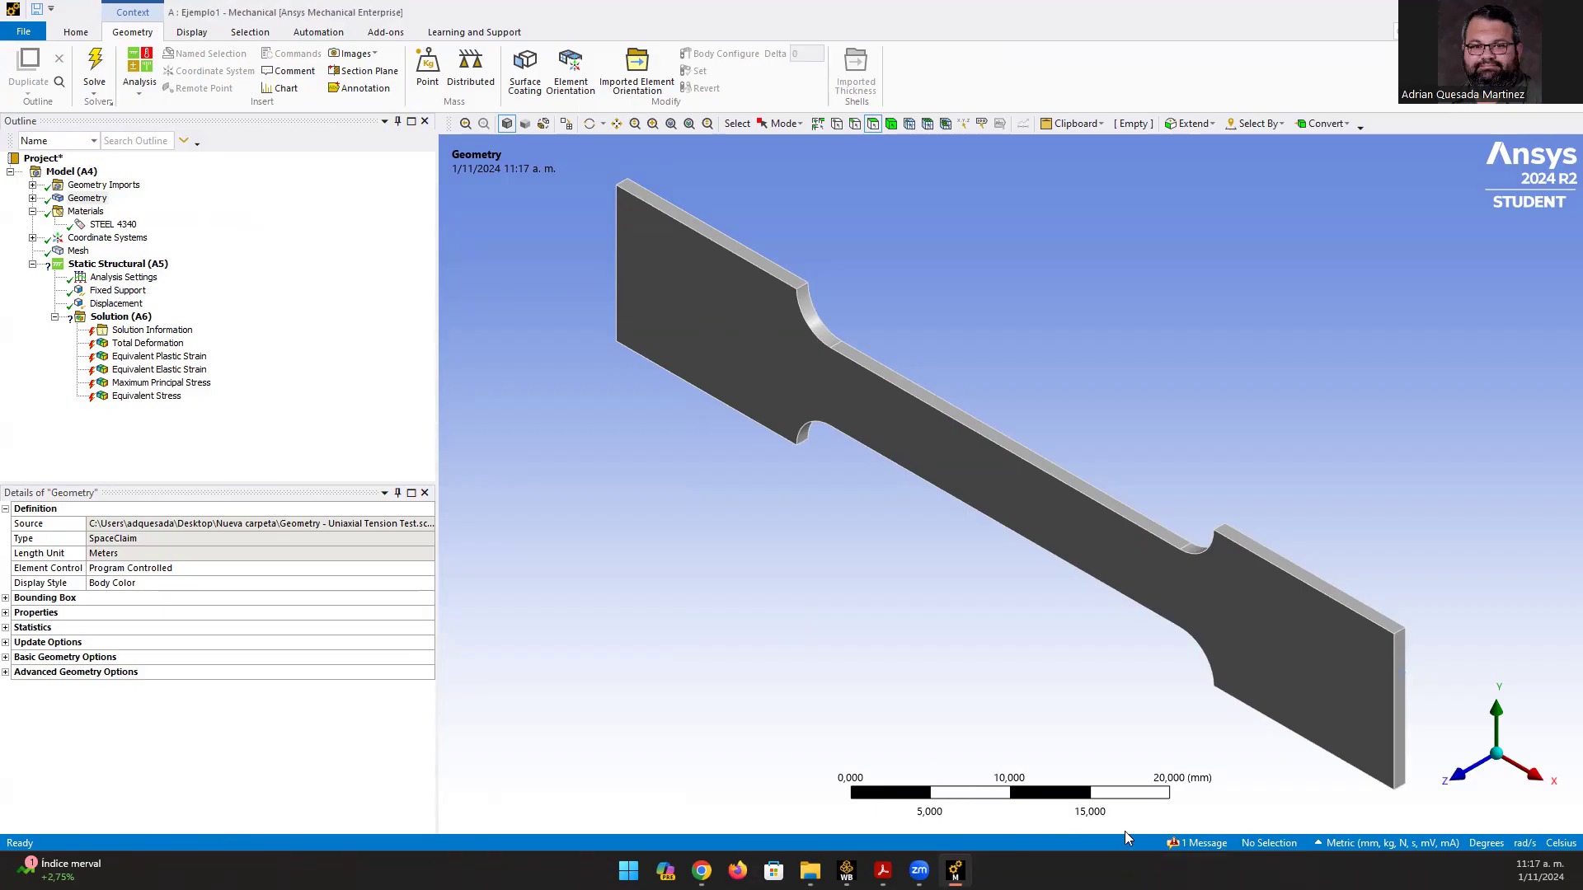
left_click(1202, 843)
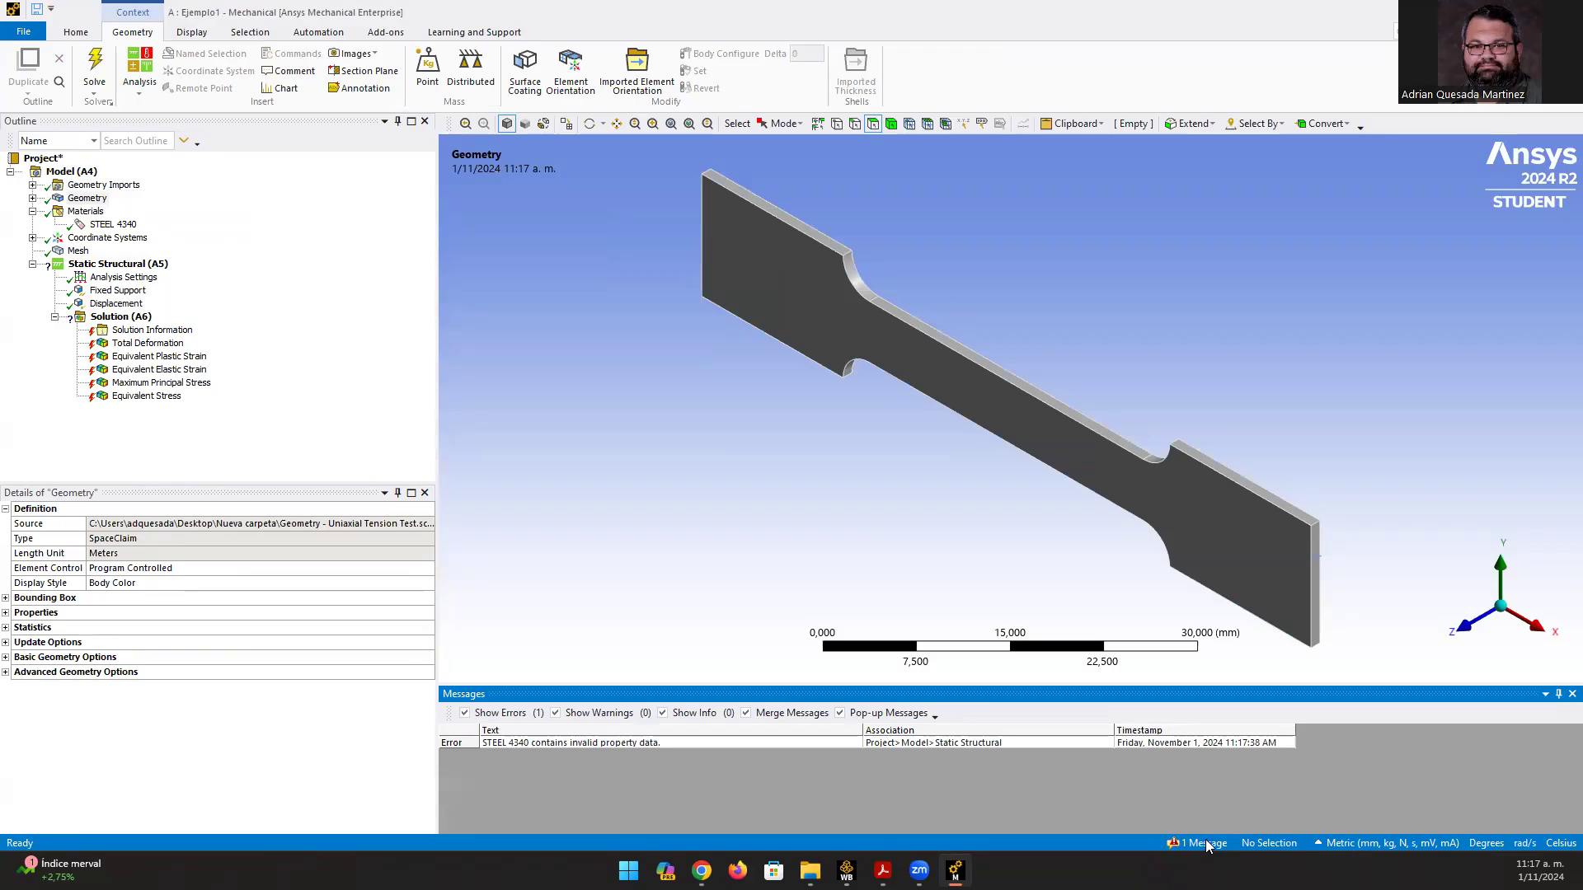
left_click(1209, 844)
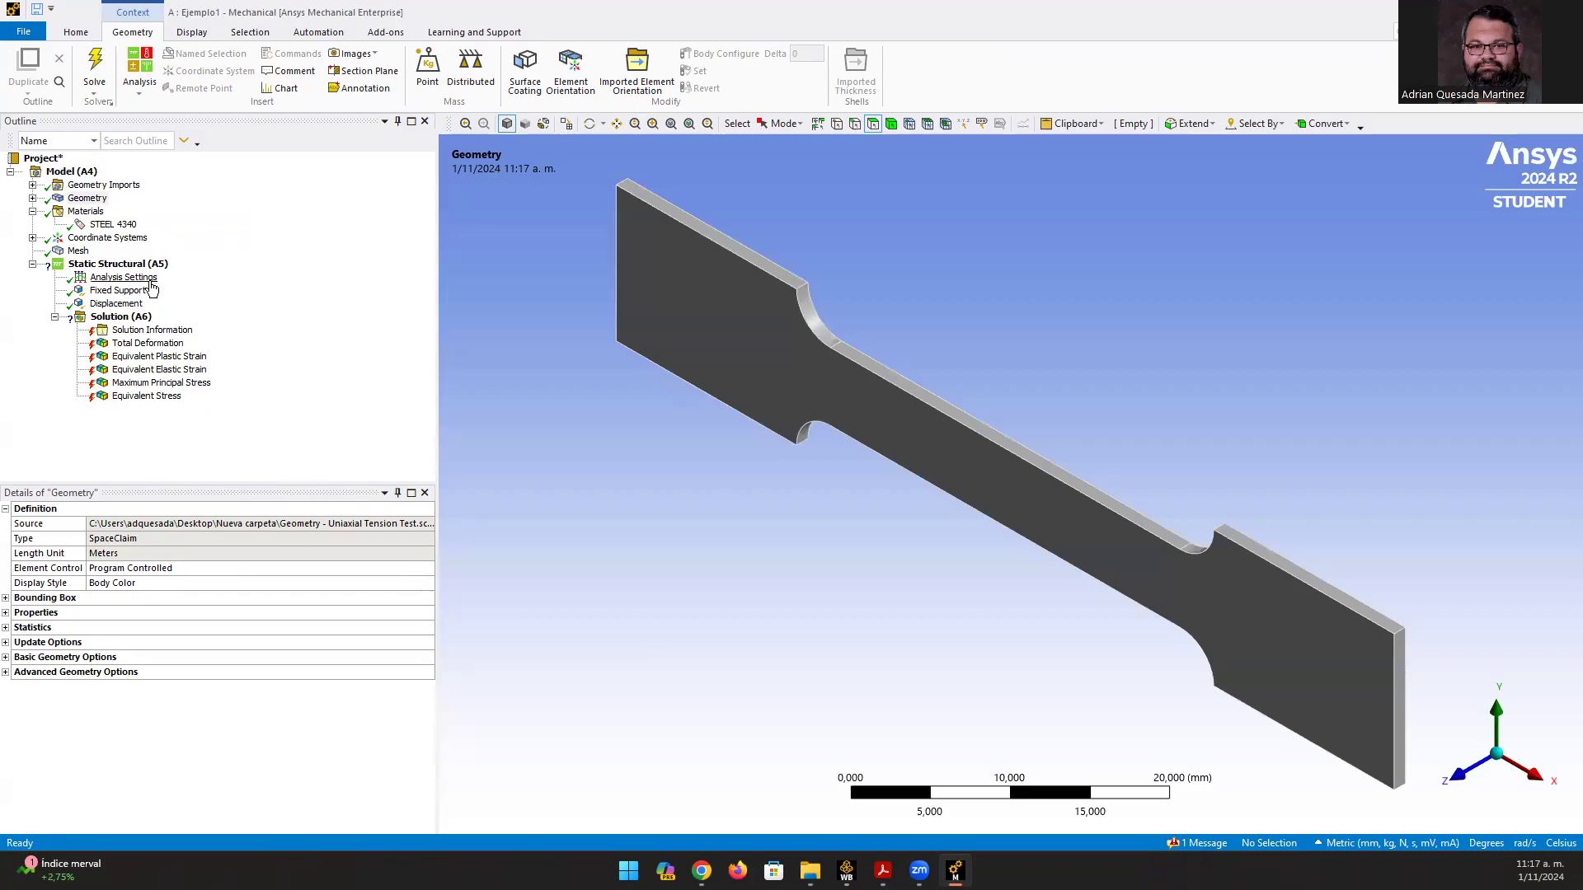
- Review the definitions and scoped faces of the Fixed Support and Displacement, along with the Solution settings
left_click(117, 290)
middle_click_drag(663, 334, 820, 400)
left_click(234, 569)
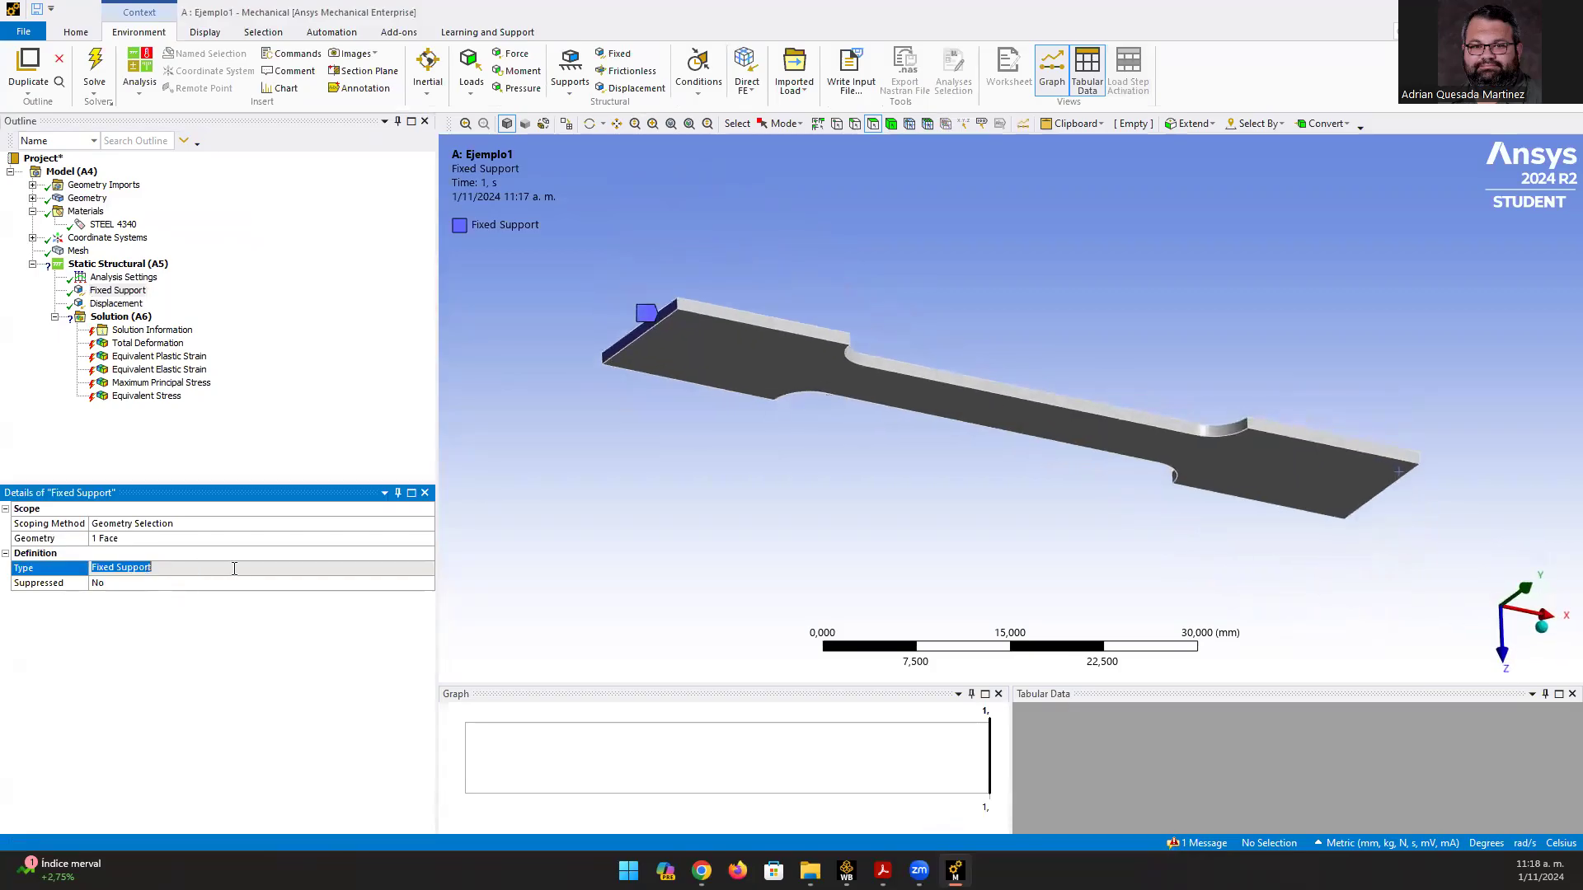
left_click(115, 304)
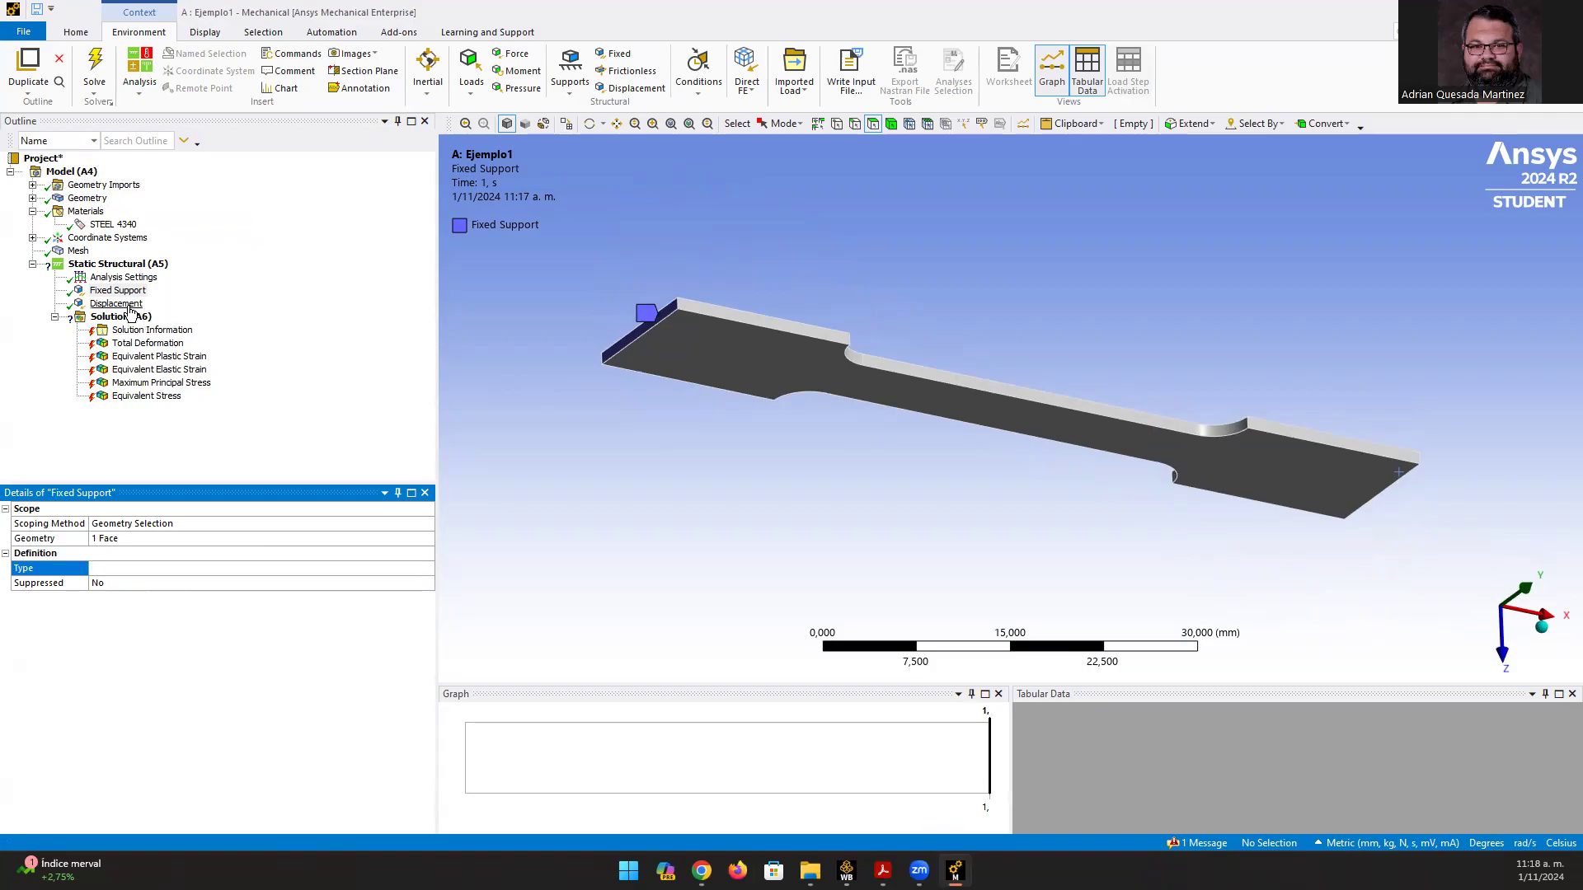
middle_click_drag(798, 503, 612, 415)
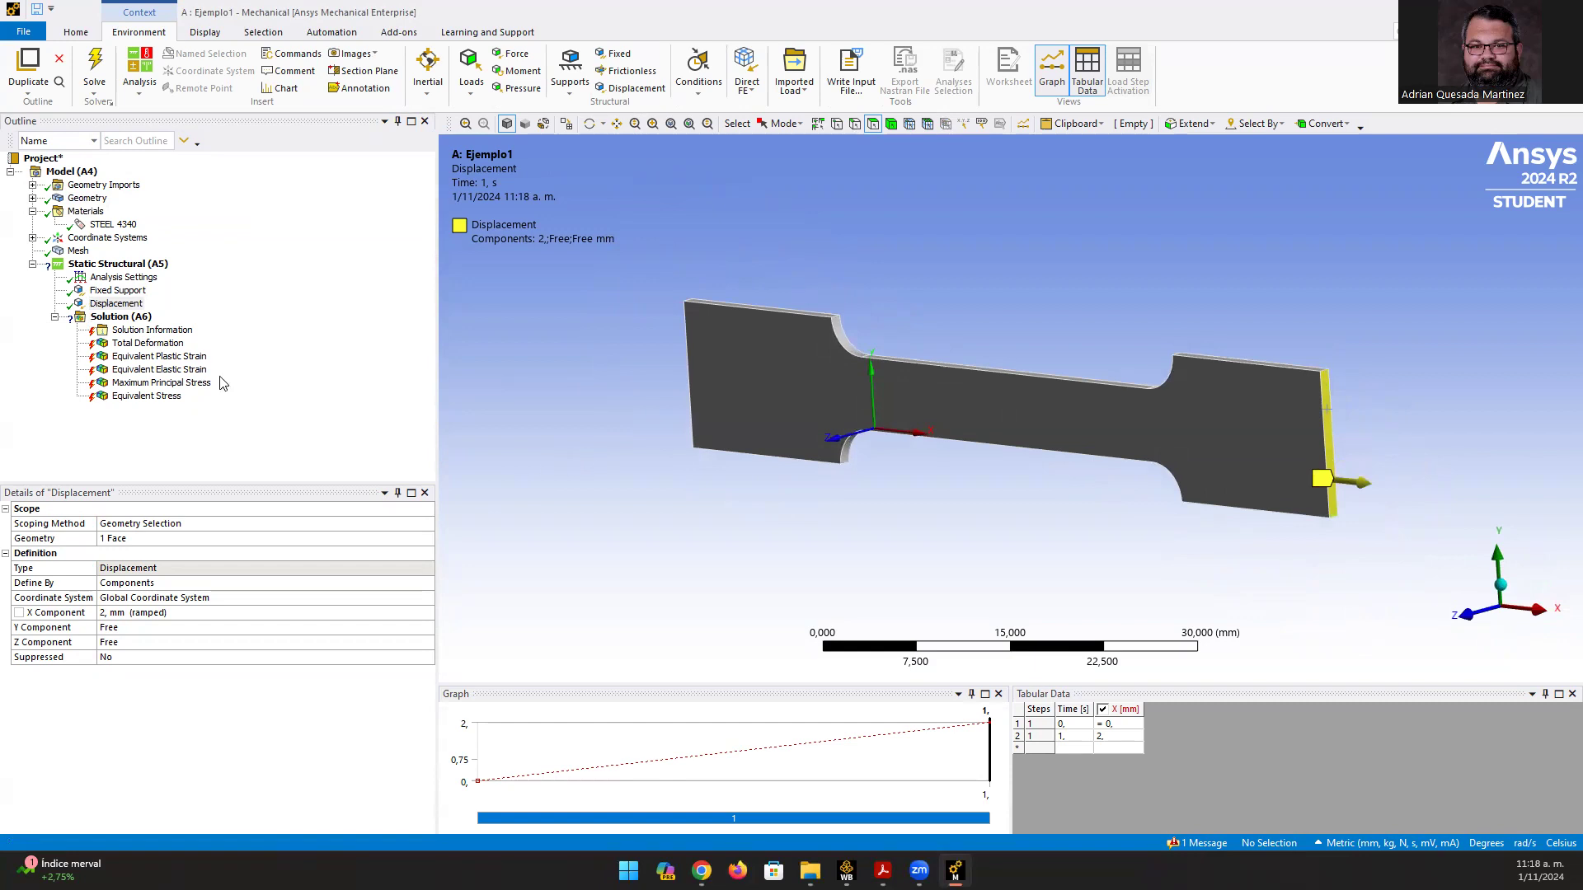
left_click(120, 316)
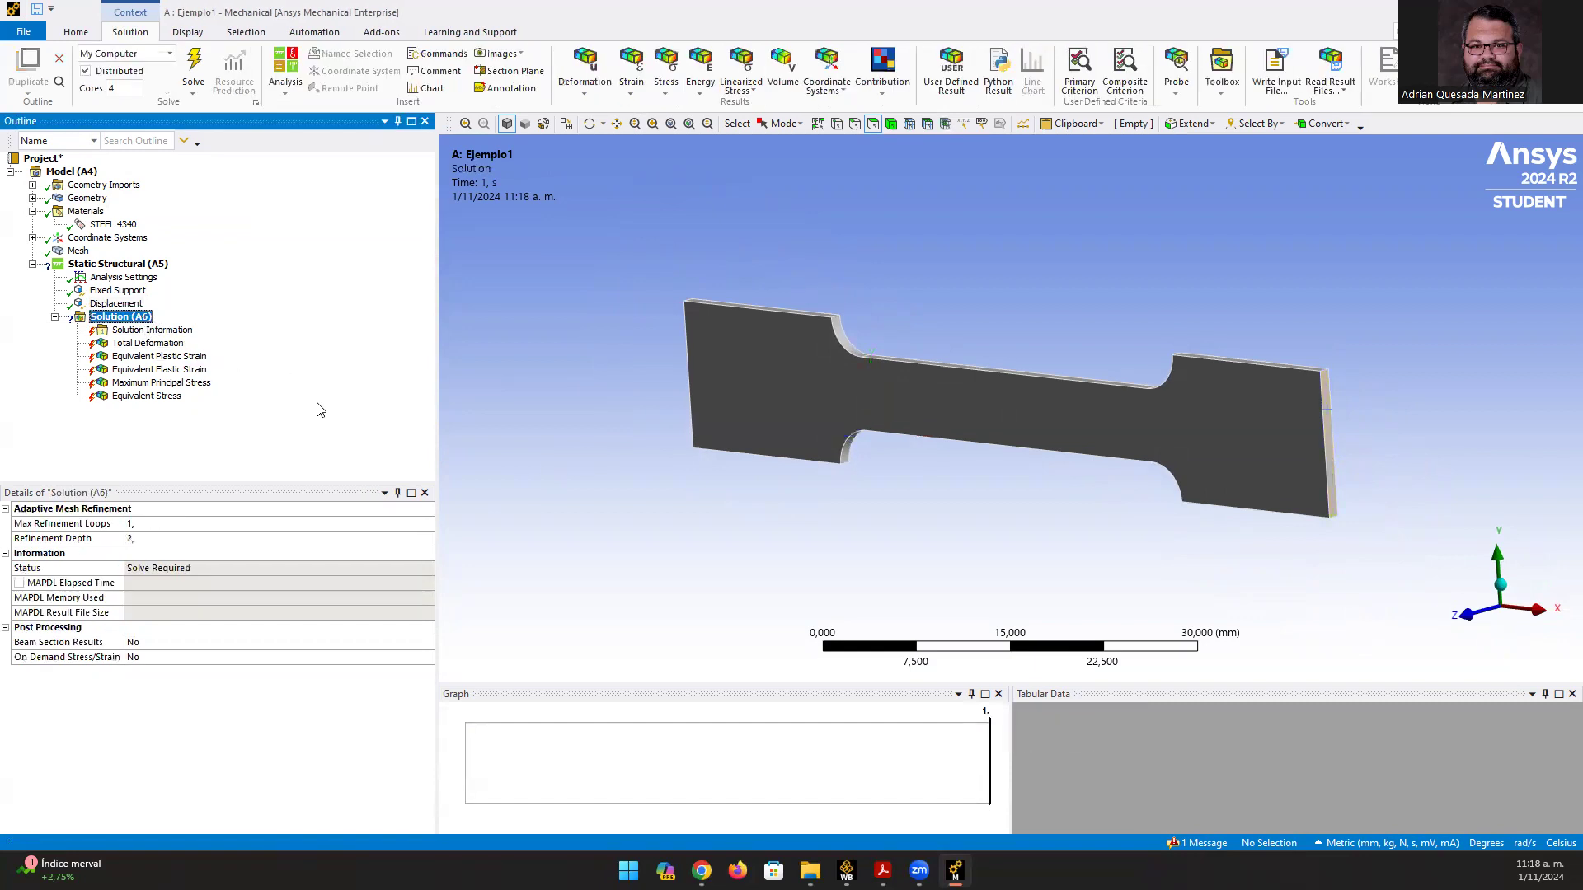
middle_click_drag(1098, 466, 1108, 500)
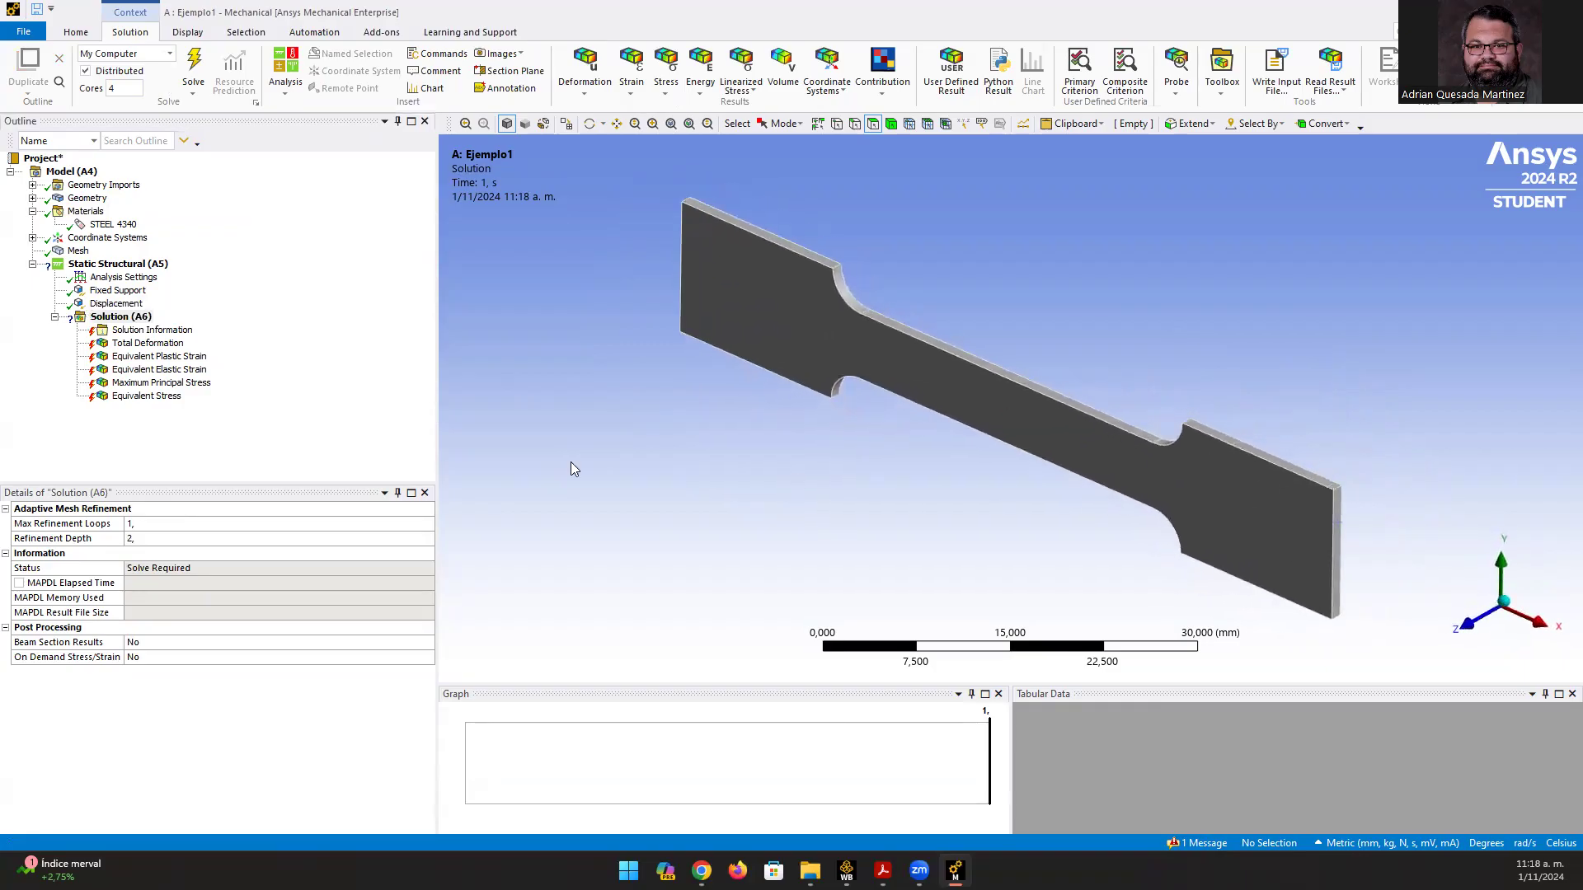
- Clear the generated data of Solution (A6) and read the full error message about the material
right_click(143, 320)
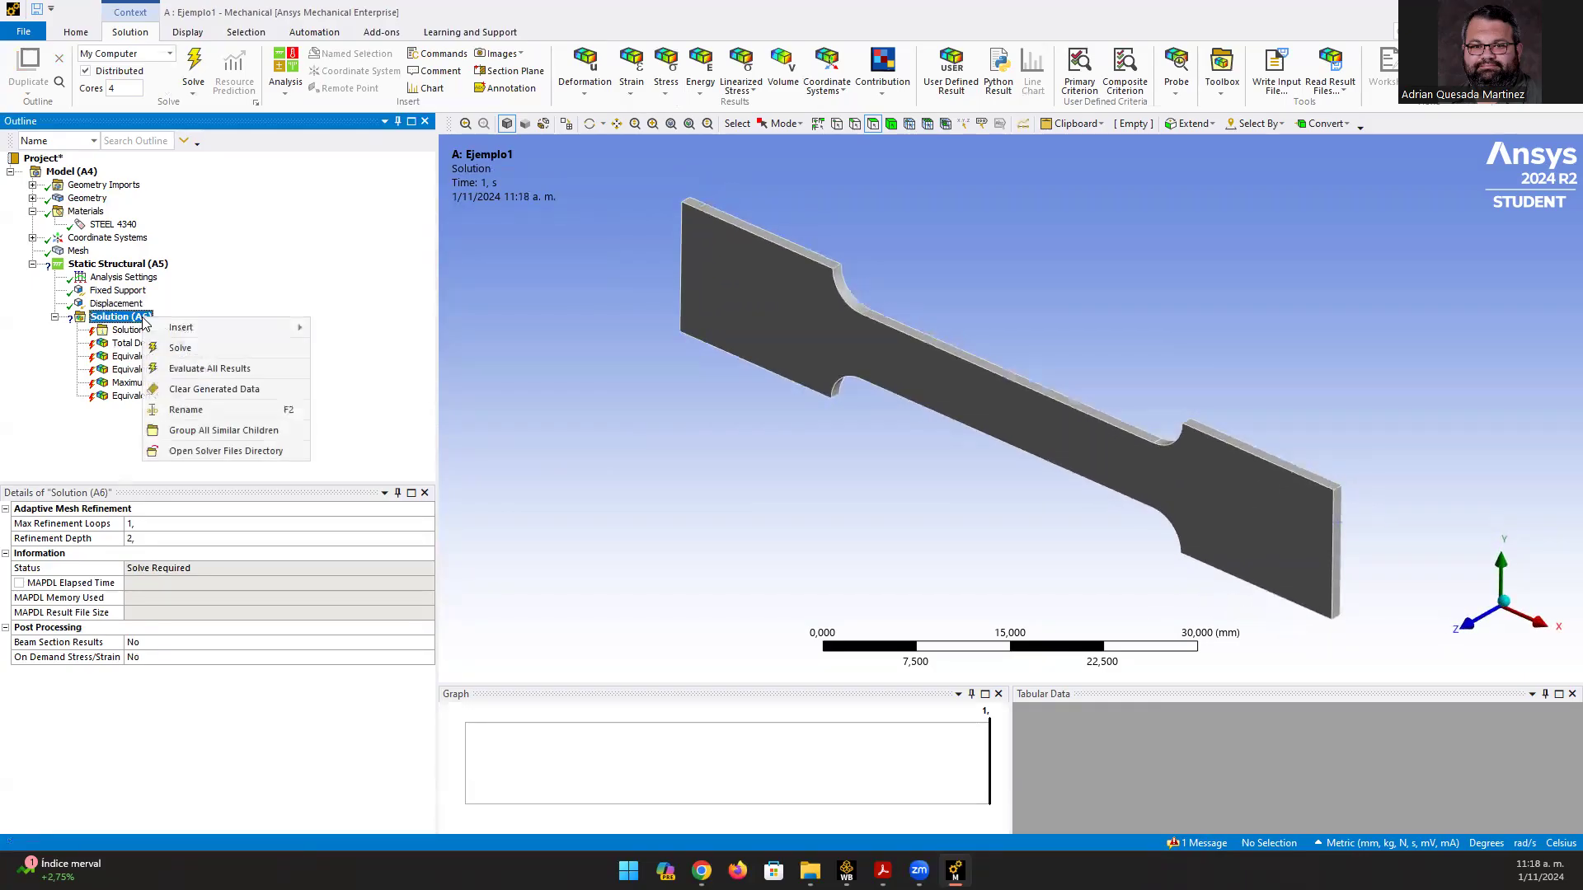
left_click(244, 390)
left_click(837, 485)
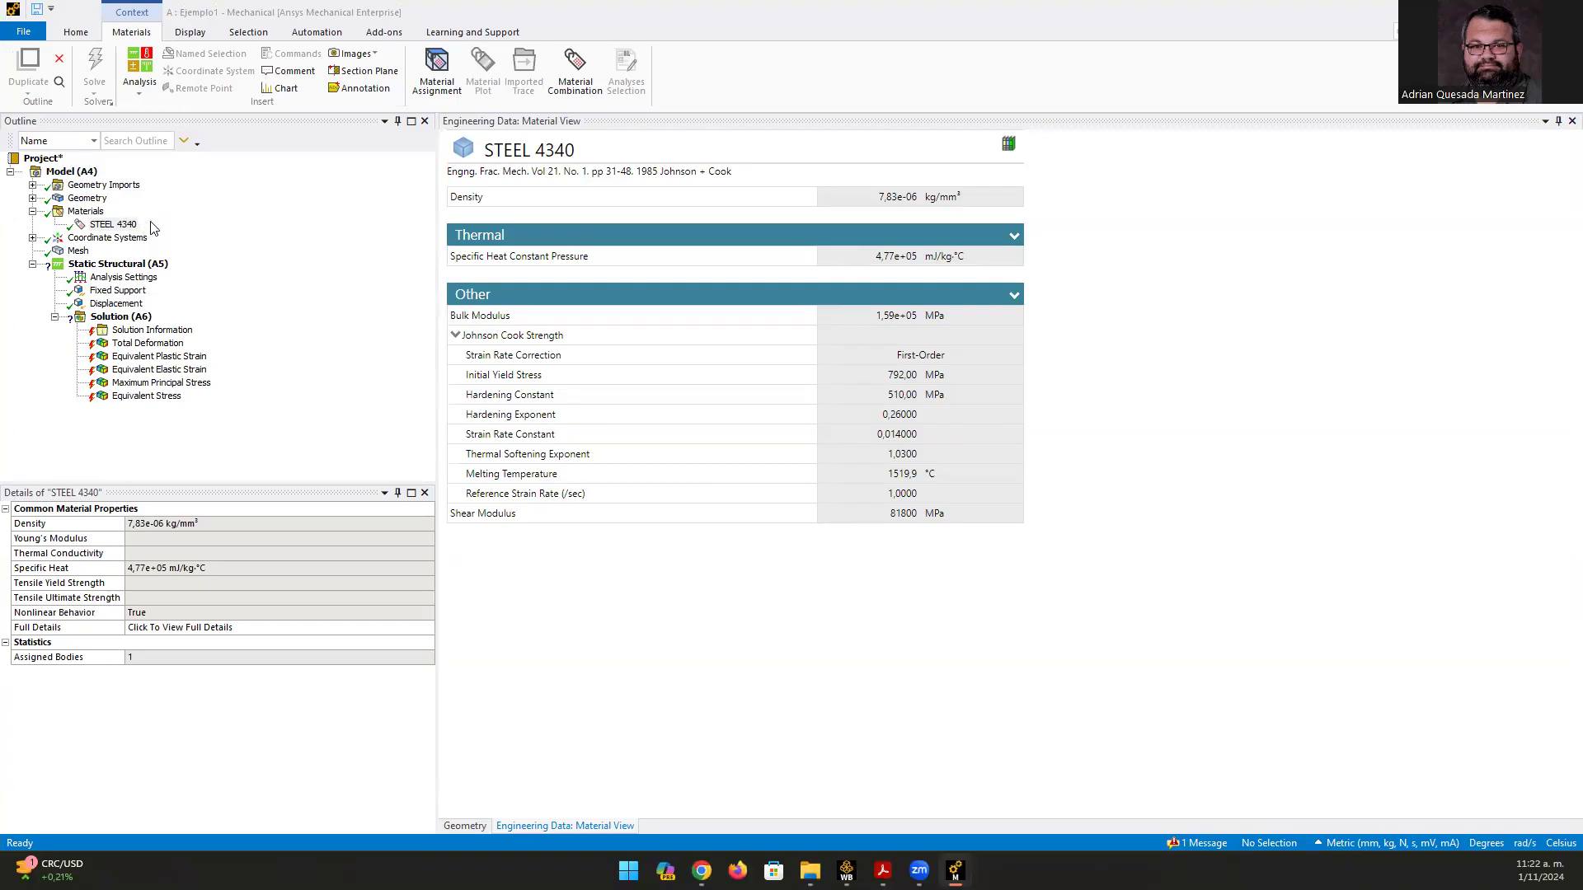
left_click(1210, 845)
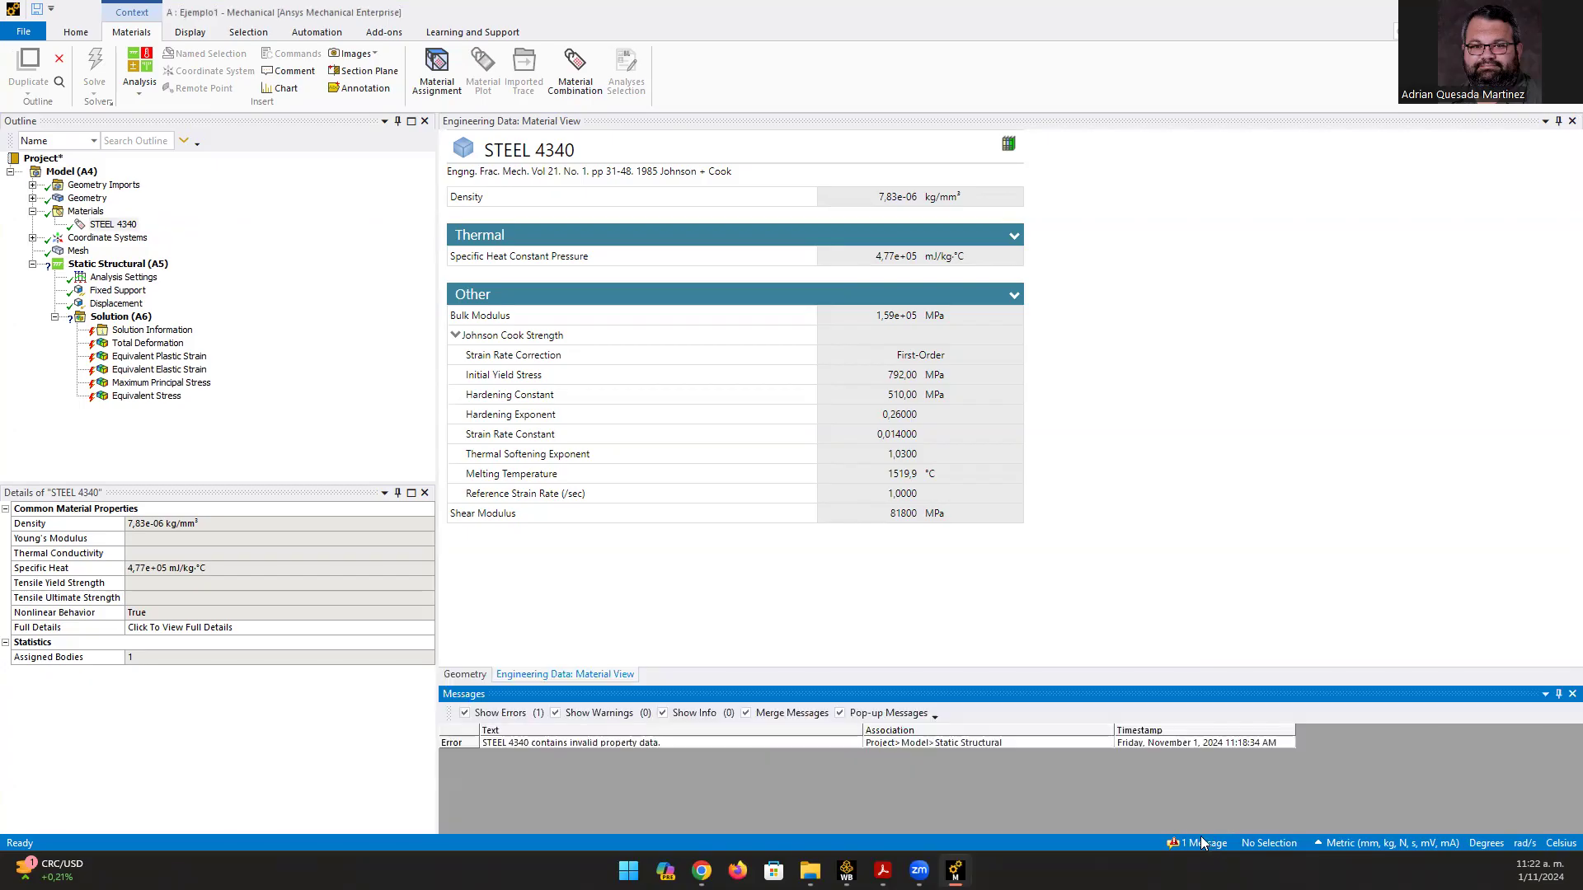
mouse_move(760, 745)
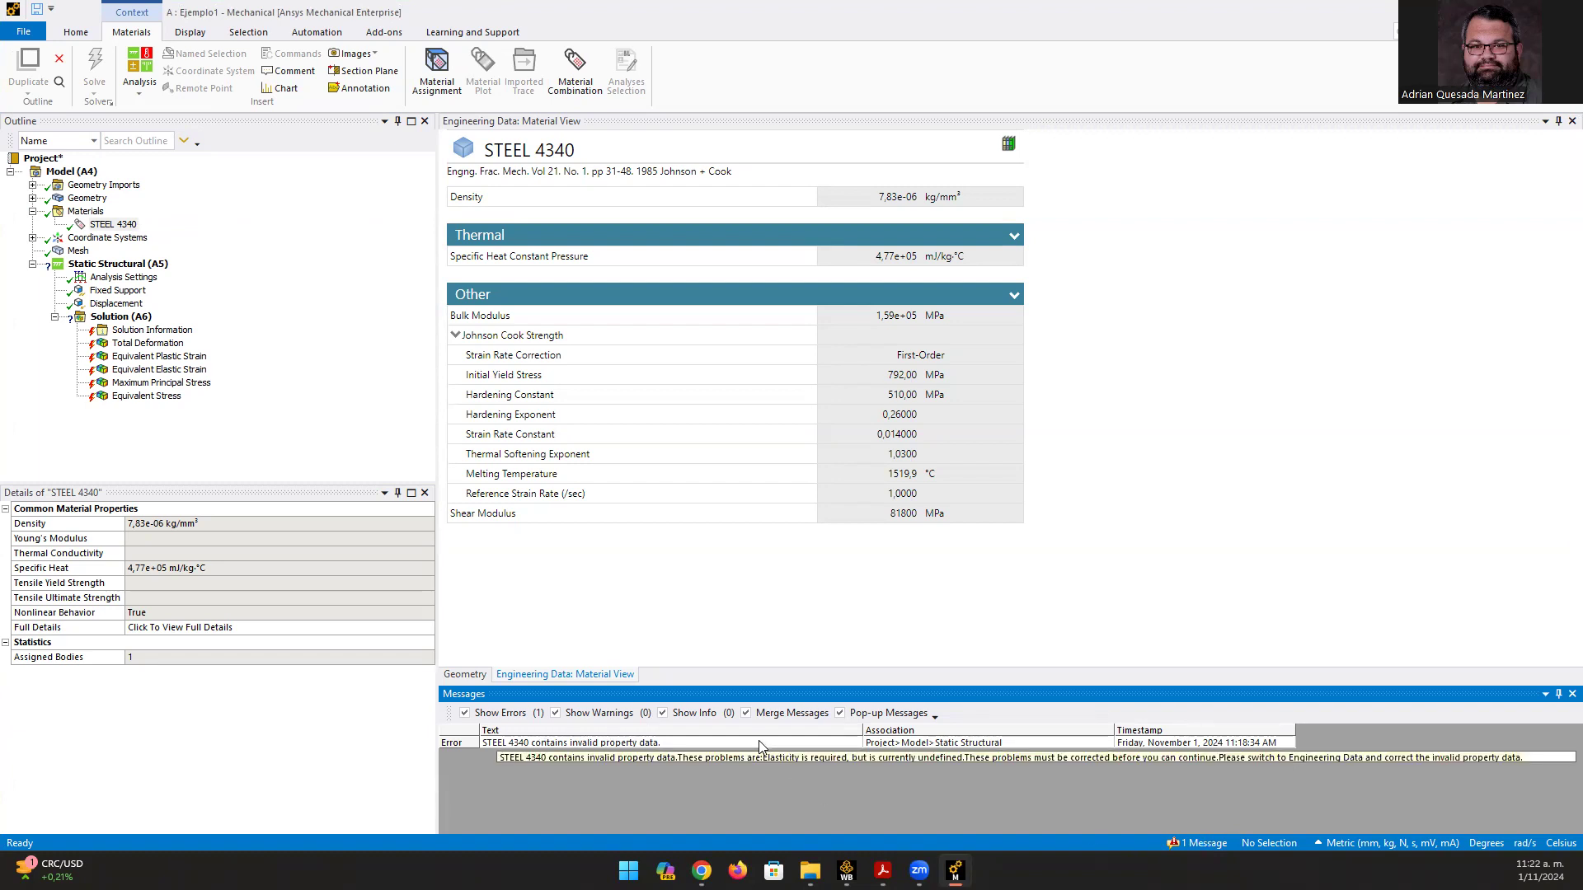
- Search the material library for 1020 and add Carbon steel, 1020, annealed to the model's Materials
right_click(92, 213)
mouse_move(158, 228)
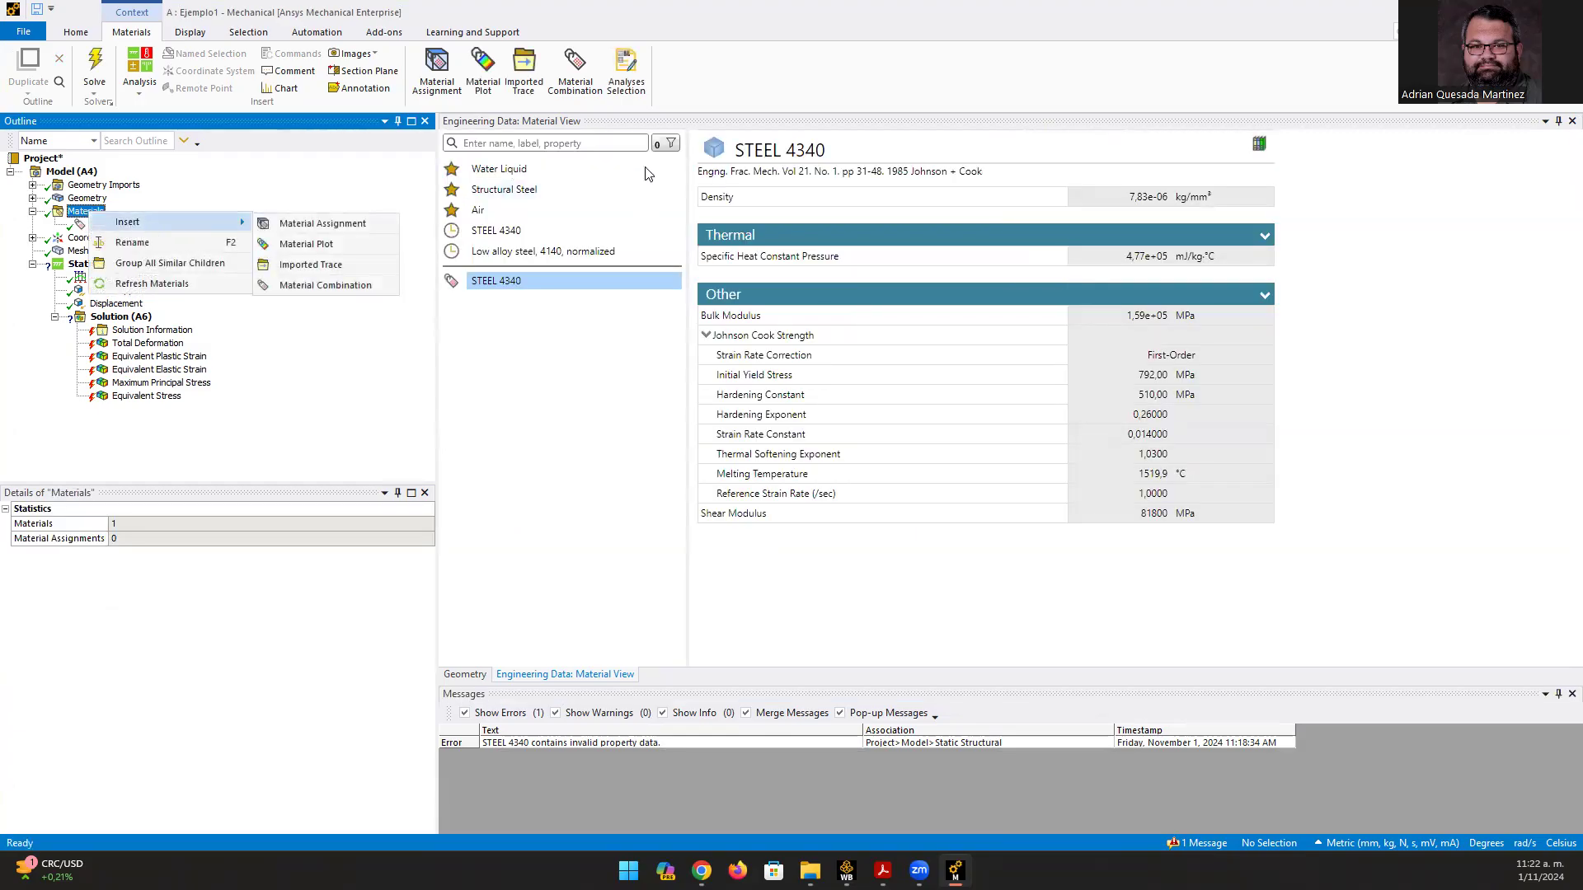
left_click(590, 145)
type("1020")
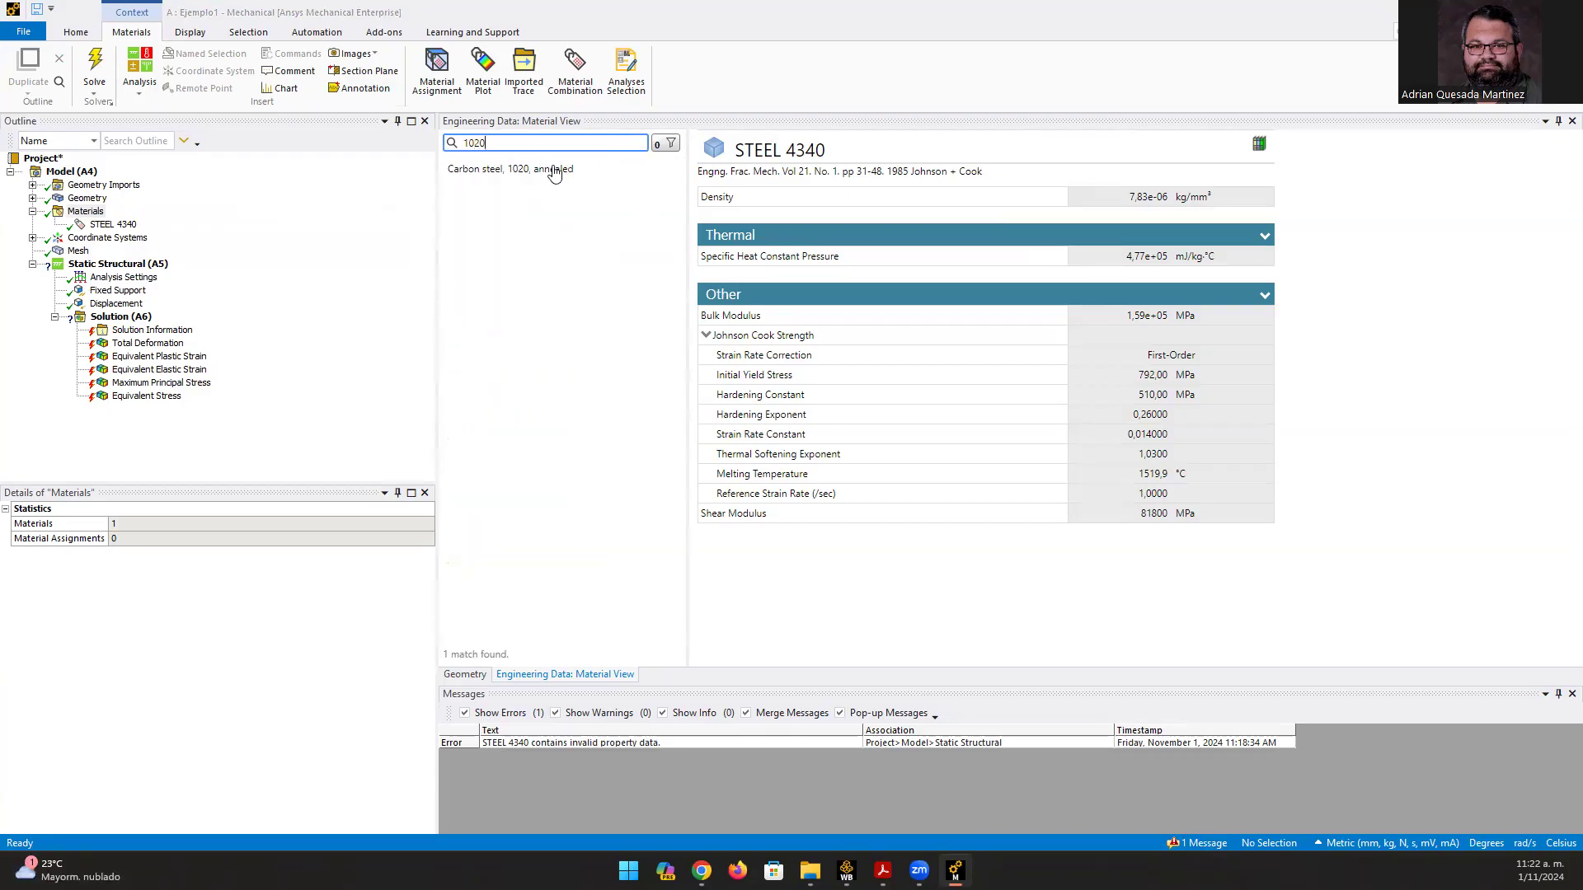
left_click(548, 169)
left_click(674, 170)
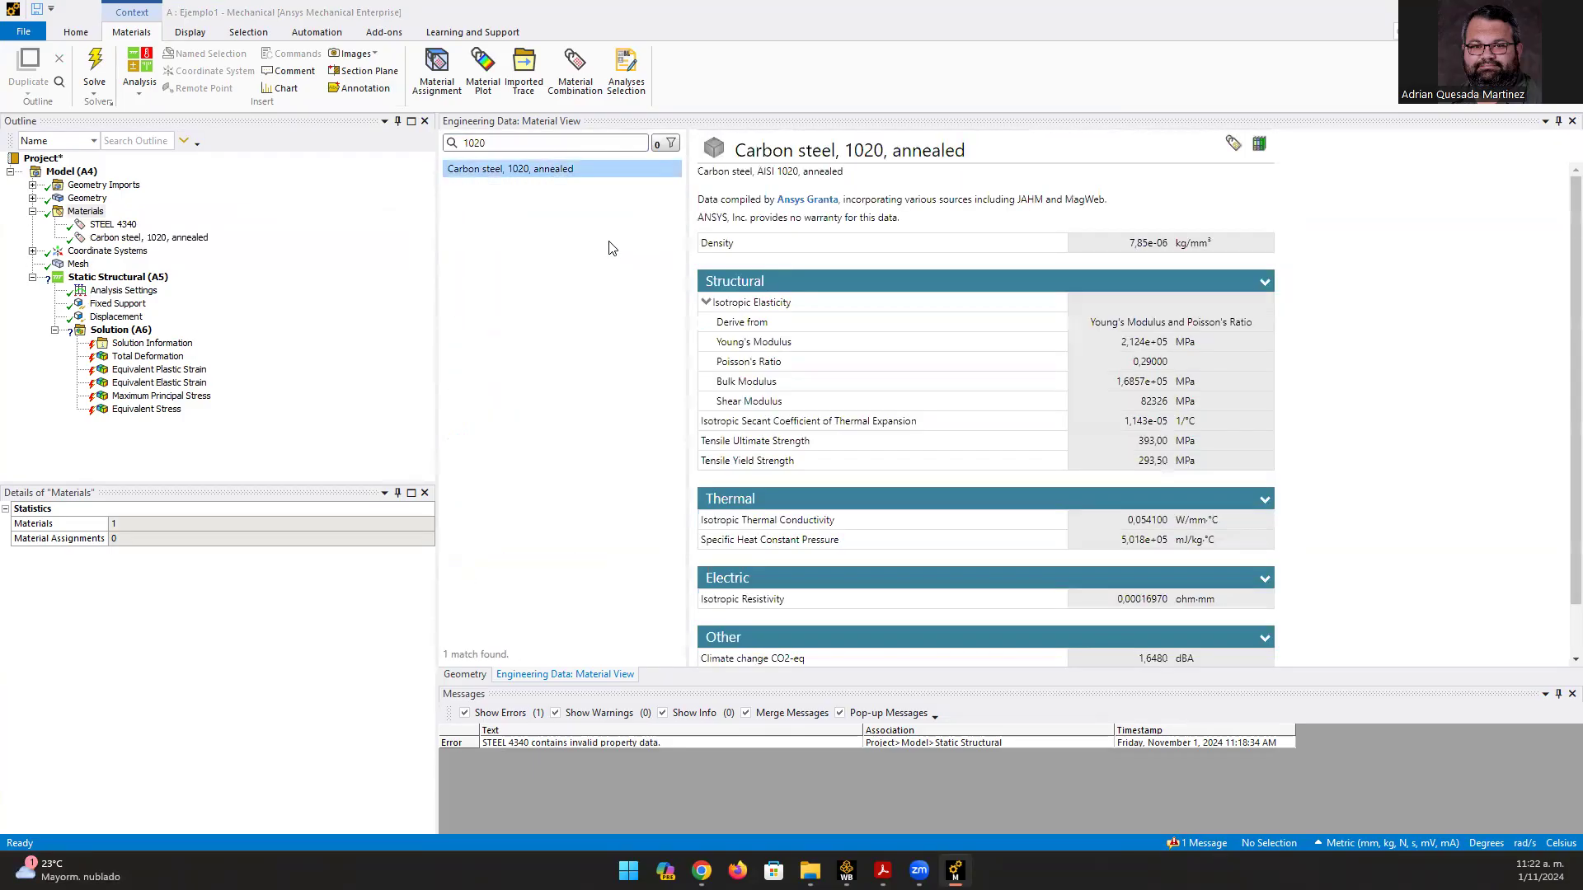
- Delete STEEL 4340 from the model's Materials
right_click(108, 228)
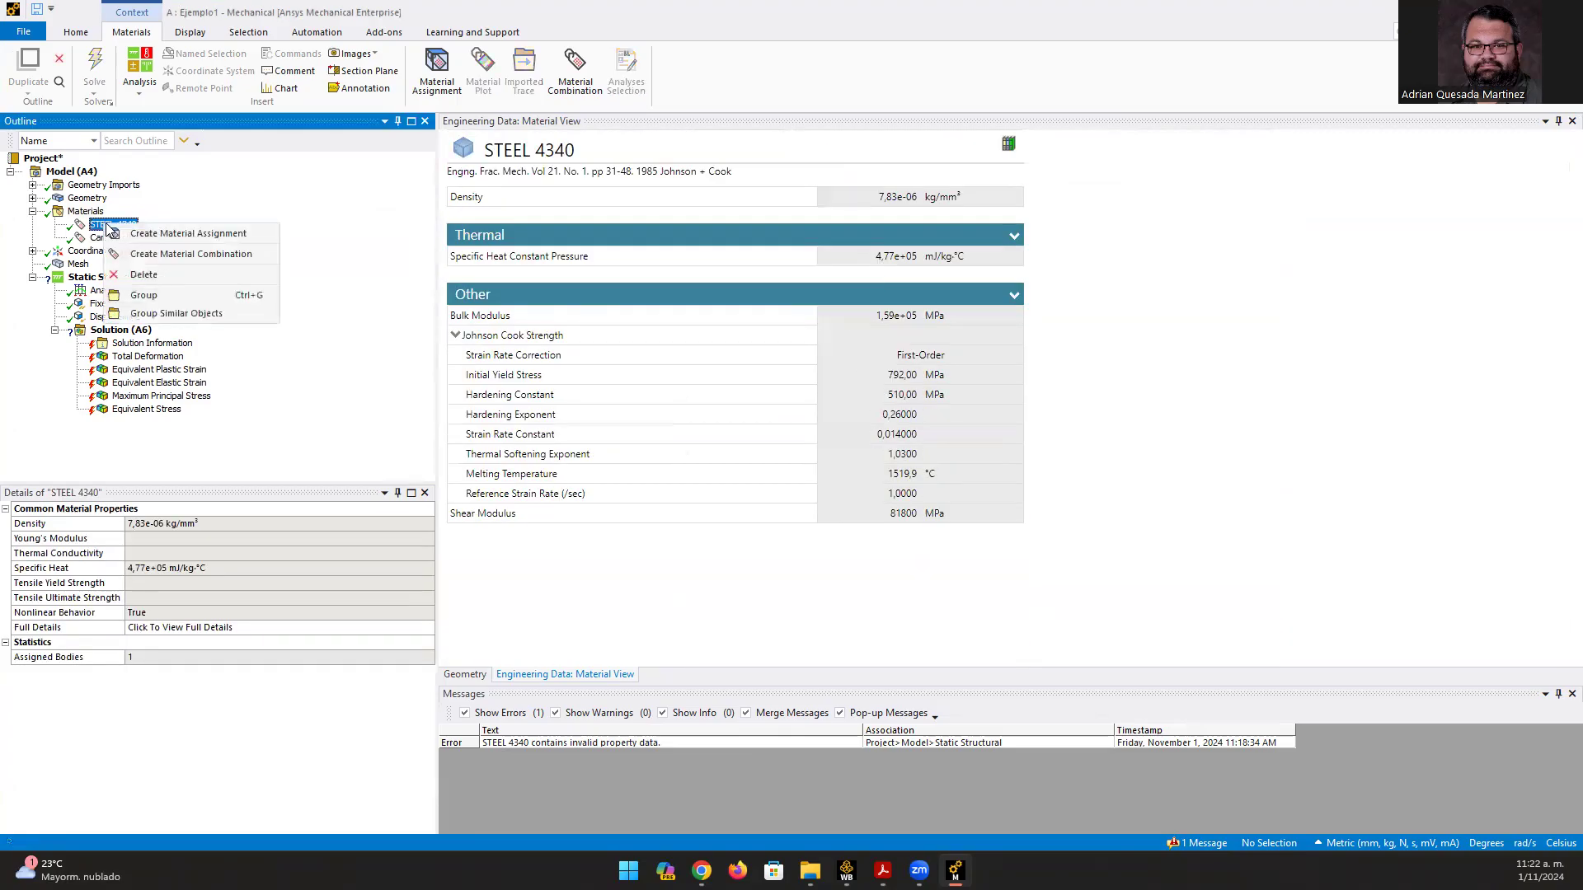
left_click(144, 274)
left_click(798, 492)
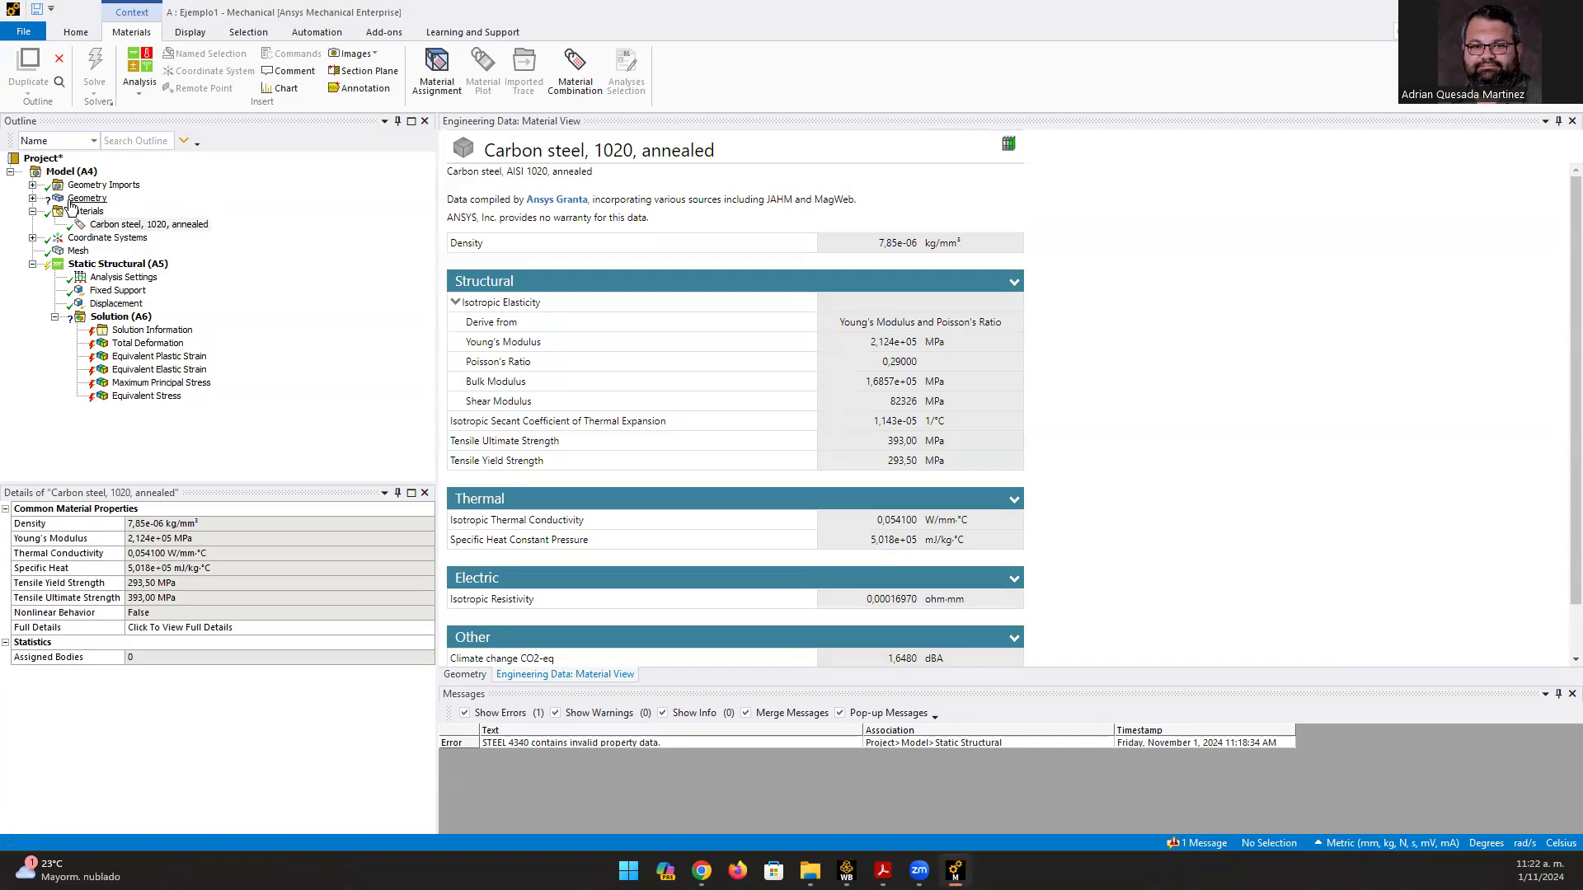
- Assign Carbon steel, 1020, annealed to the Uniaxial Tension Test solid body and solve the analysis
left_click(32, 198)
left_click(105, 212)
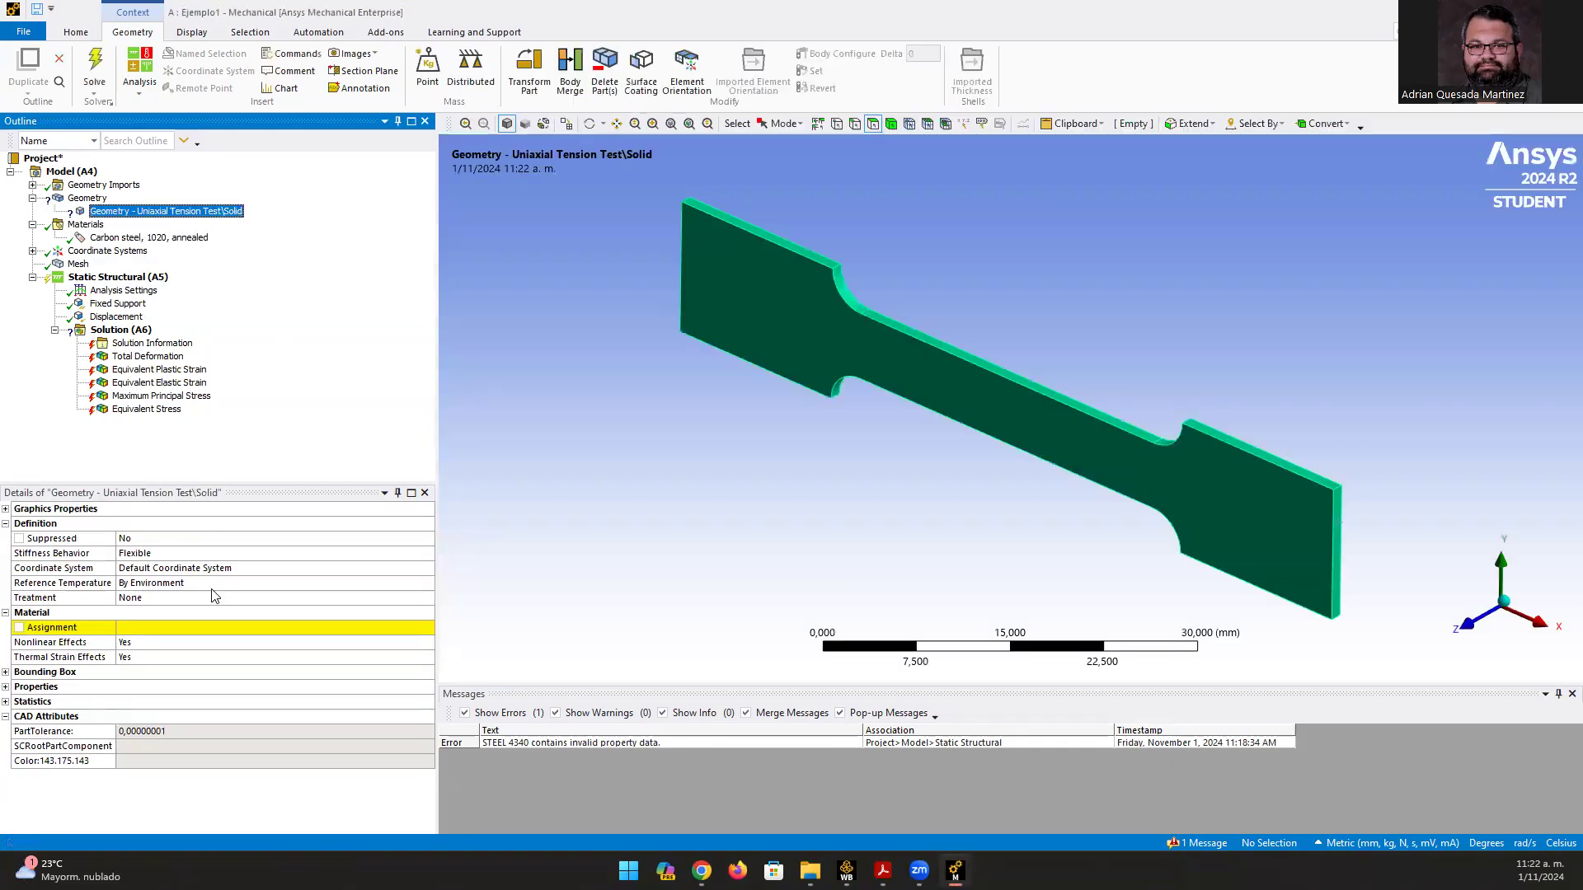
left_click(241, 630)
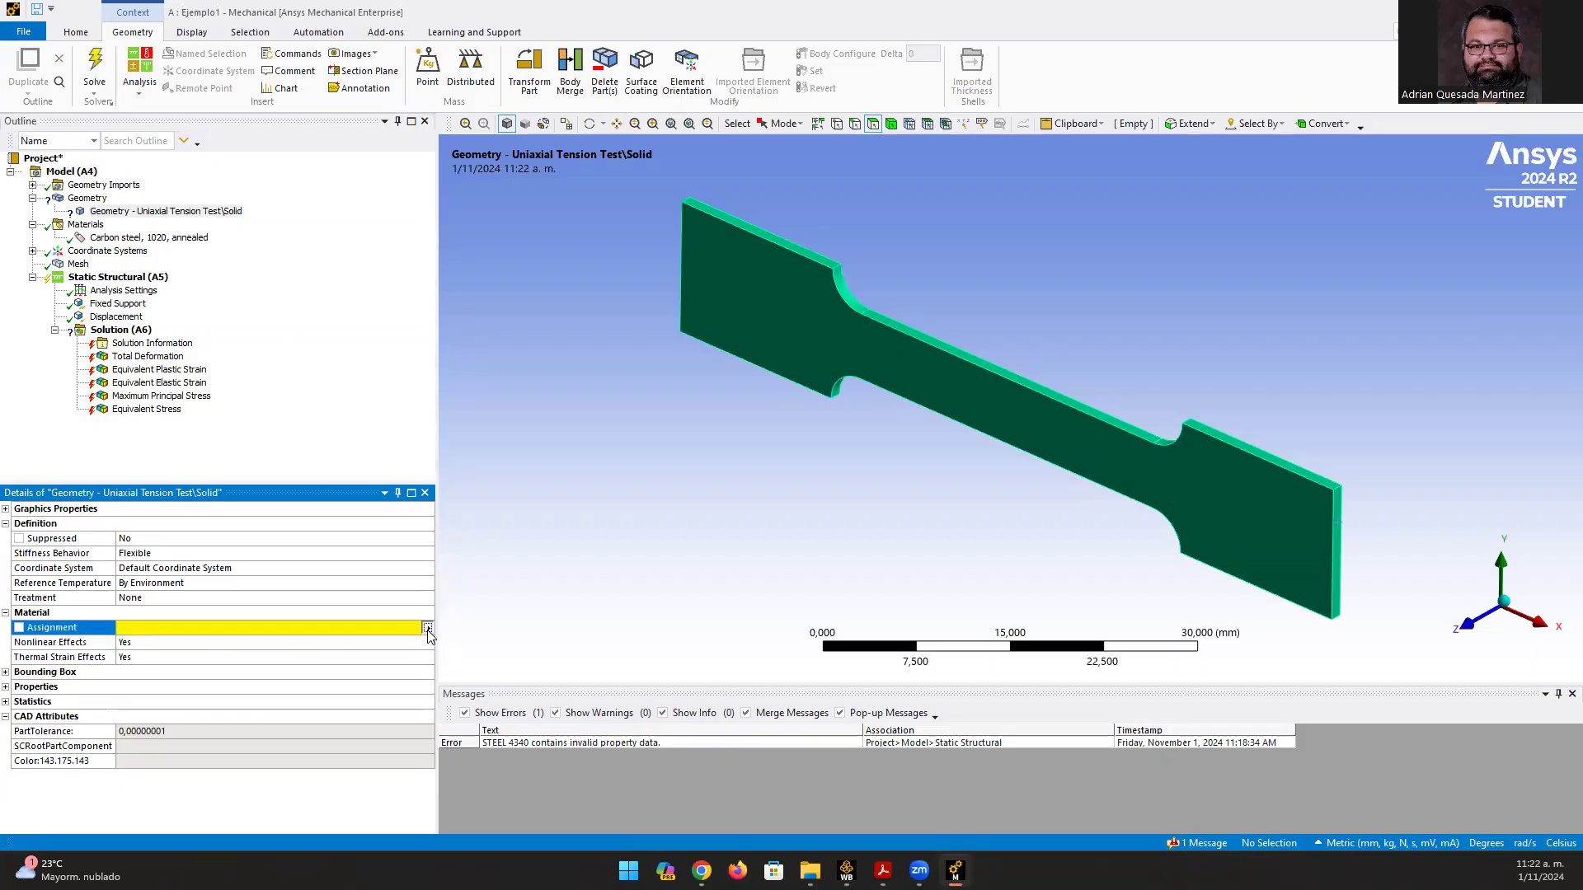
left_click(427, 628)
left_click(492, 439)
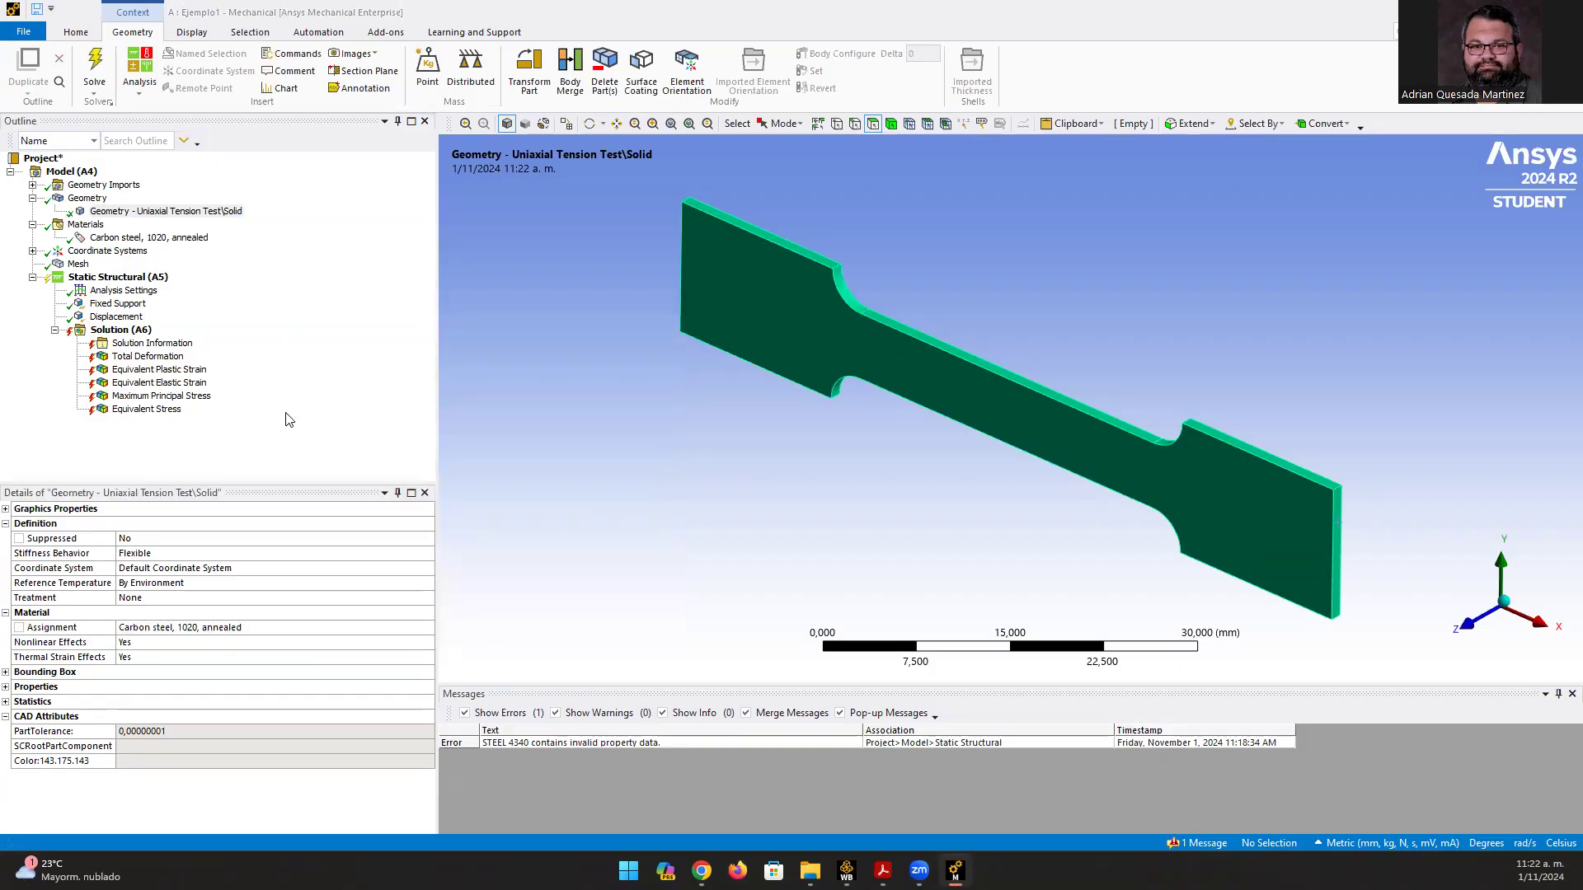
left_click(95, 67)
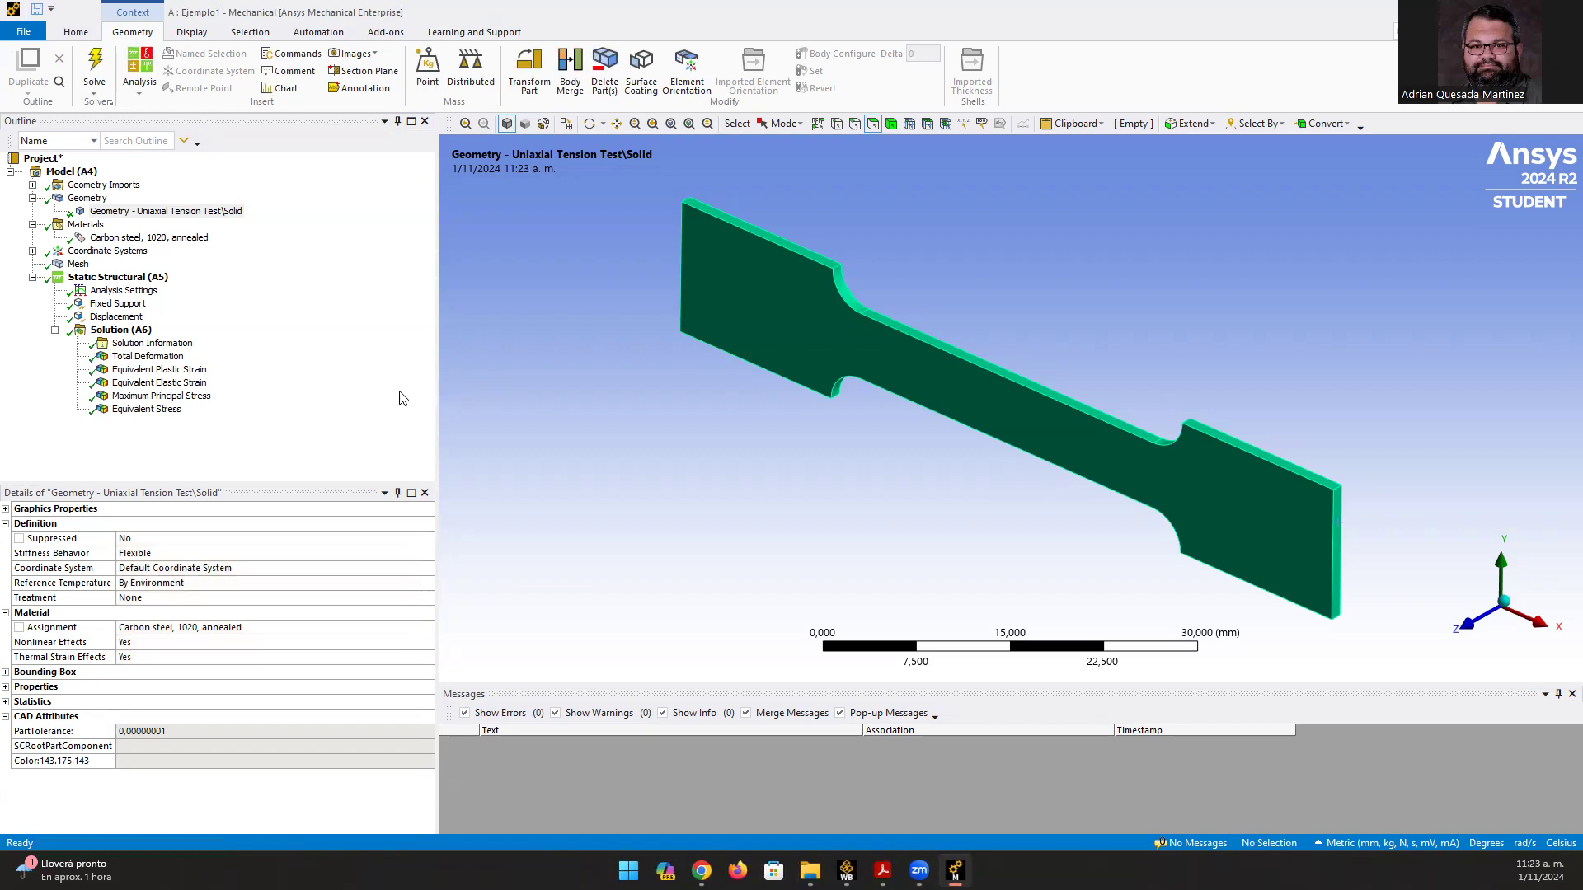
- Review the Total Deformation, Equivalent Plastic Strain and Equivalent Elastic Strain results, animating the total deformation and the elastic strain
left_click(157, 357)
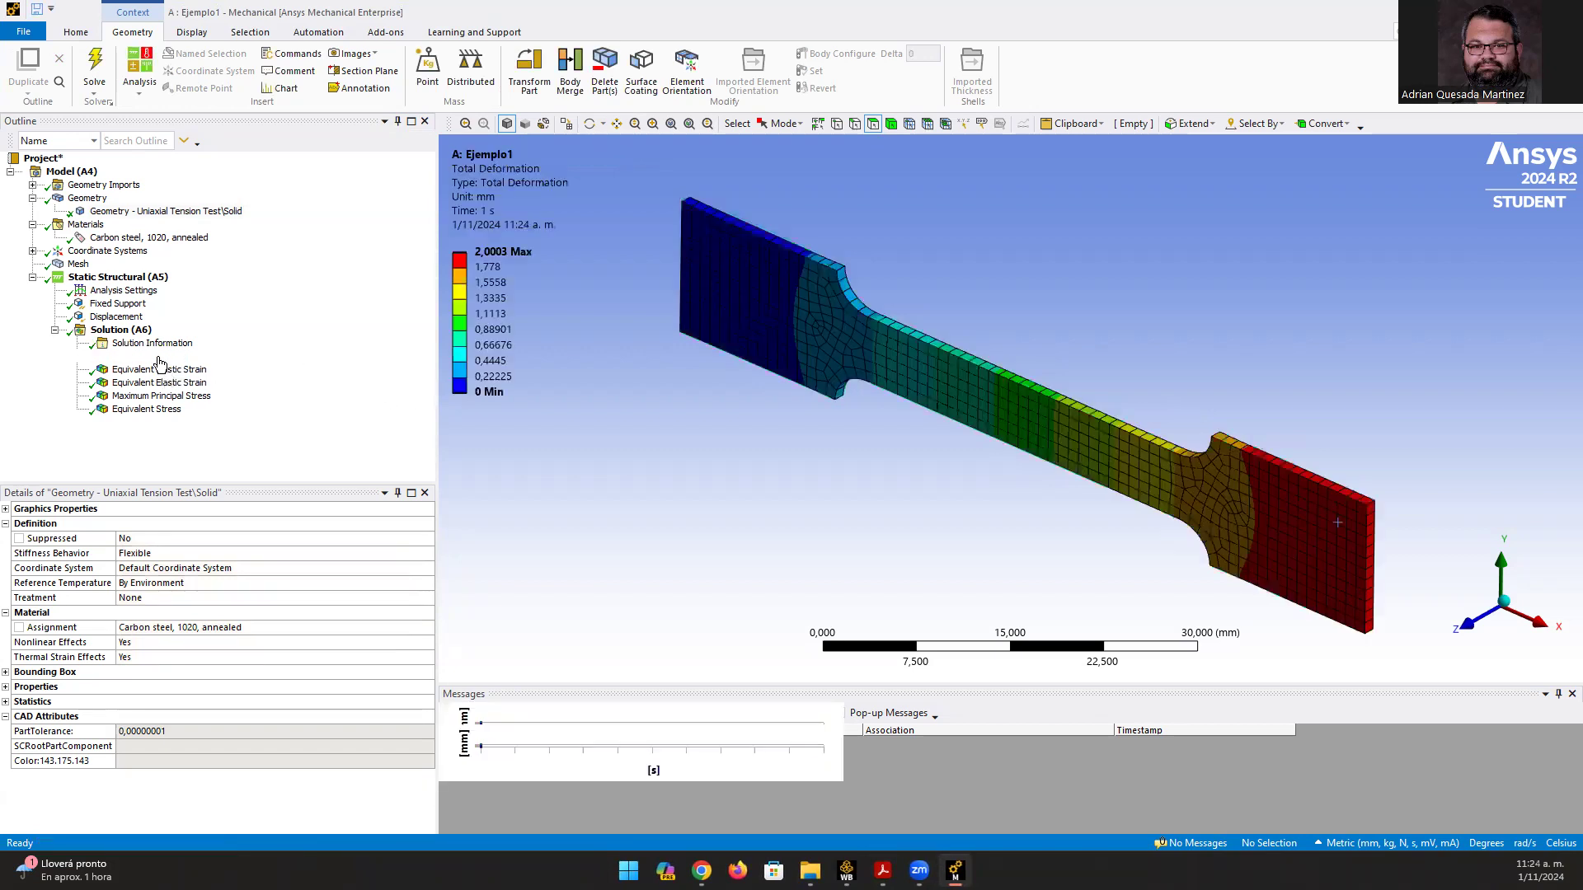
left_click(535, 713)
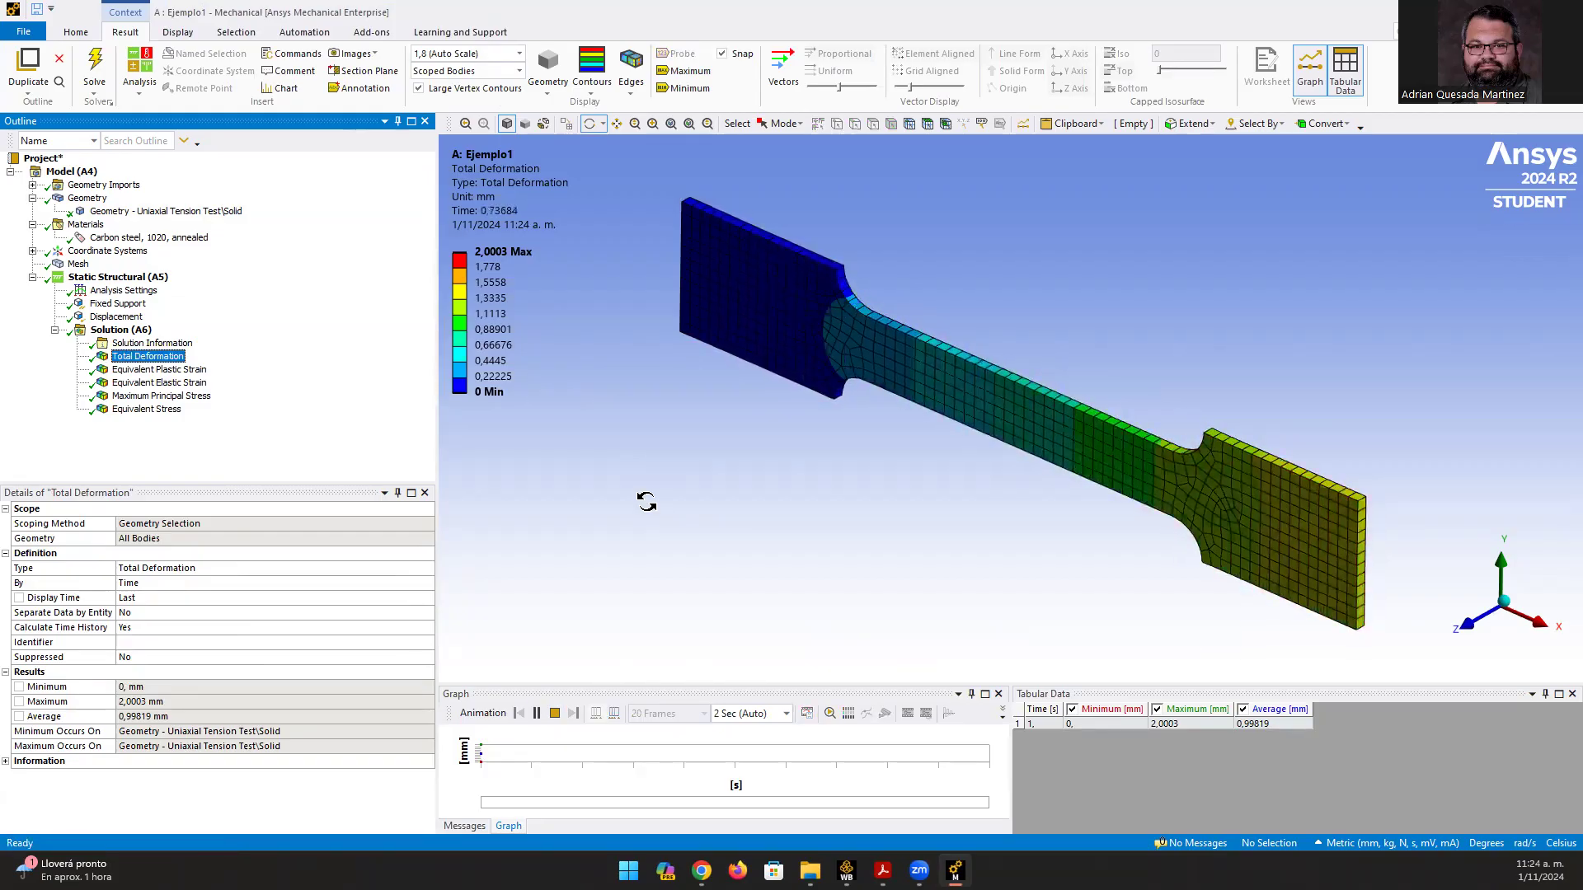
left_click(164, 370)
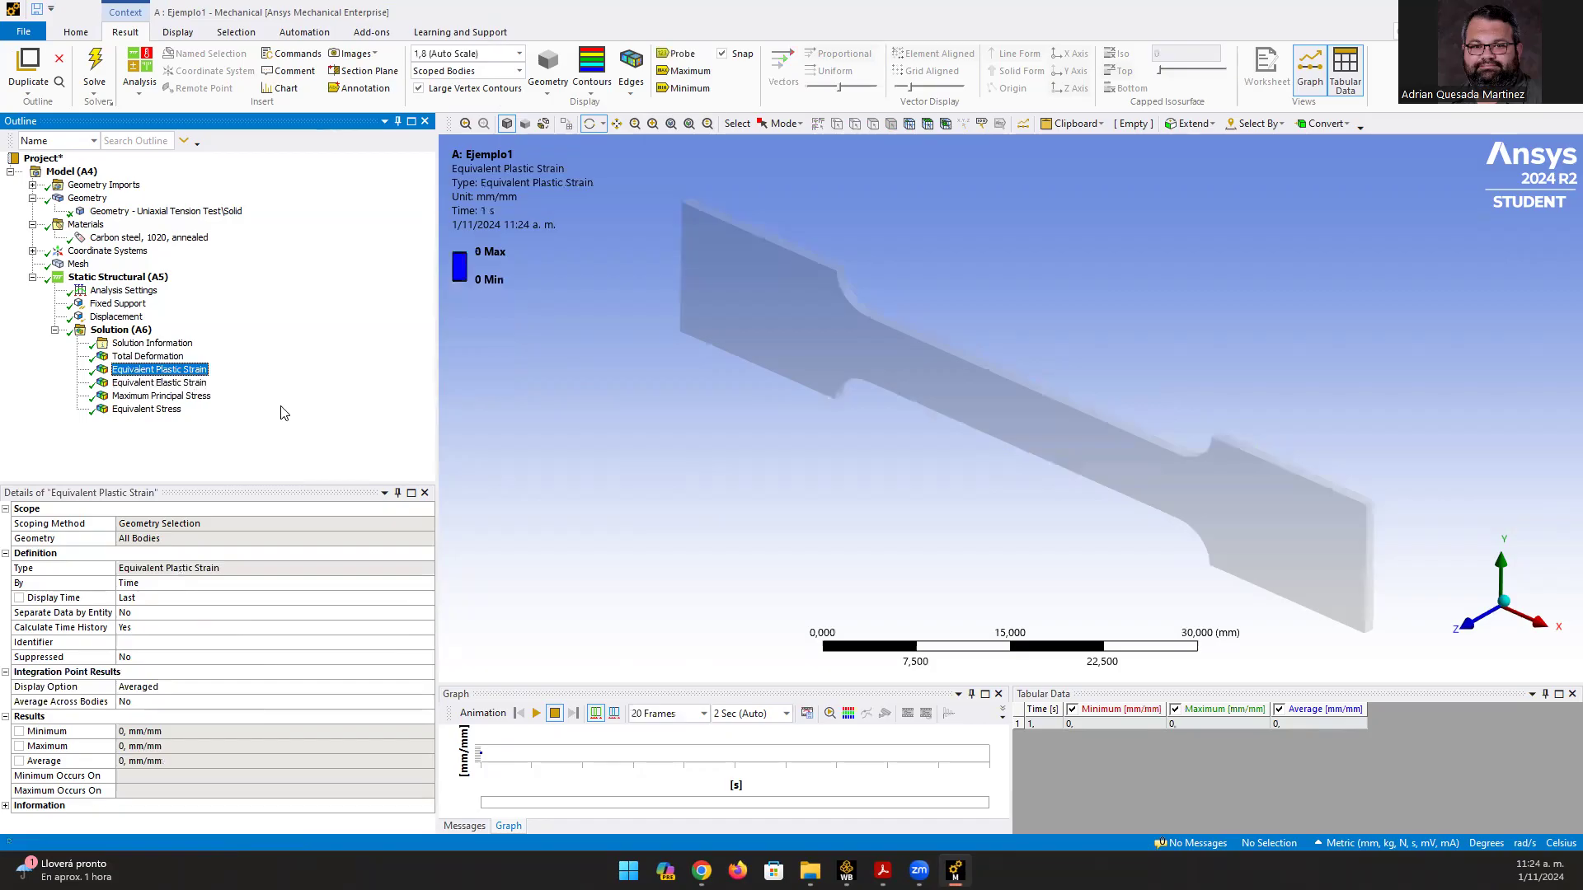
left_click(160, 383)
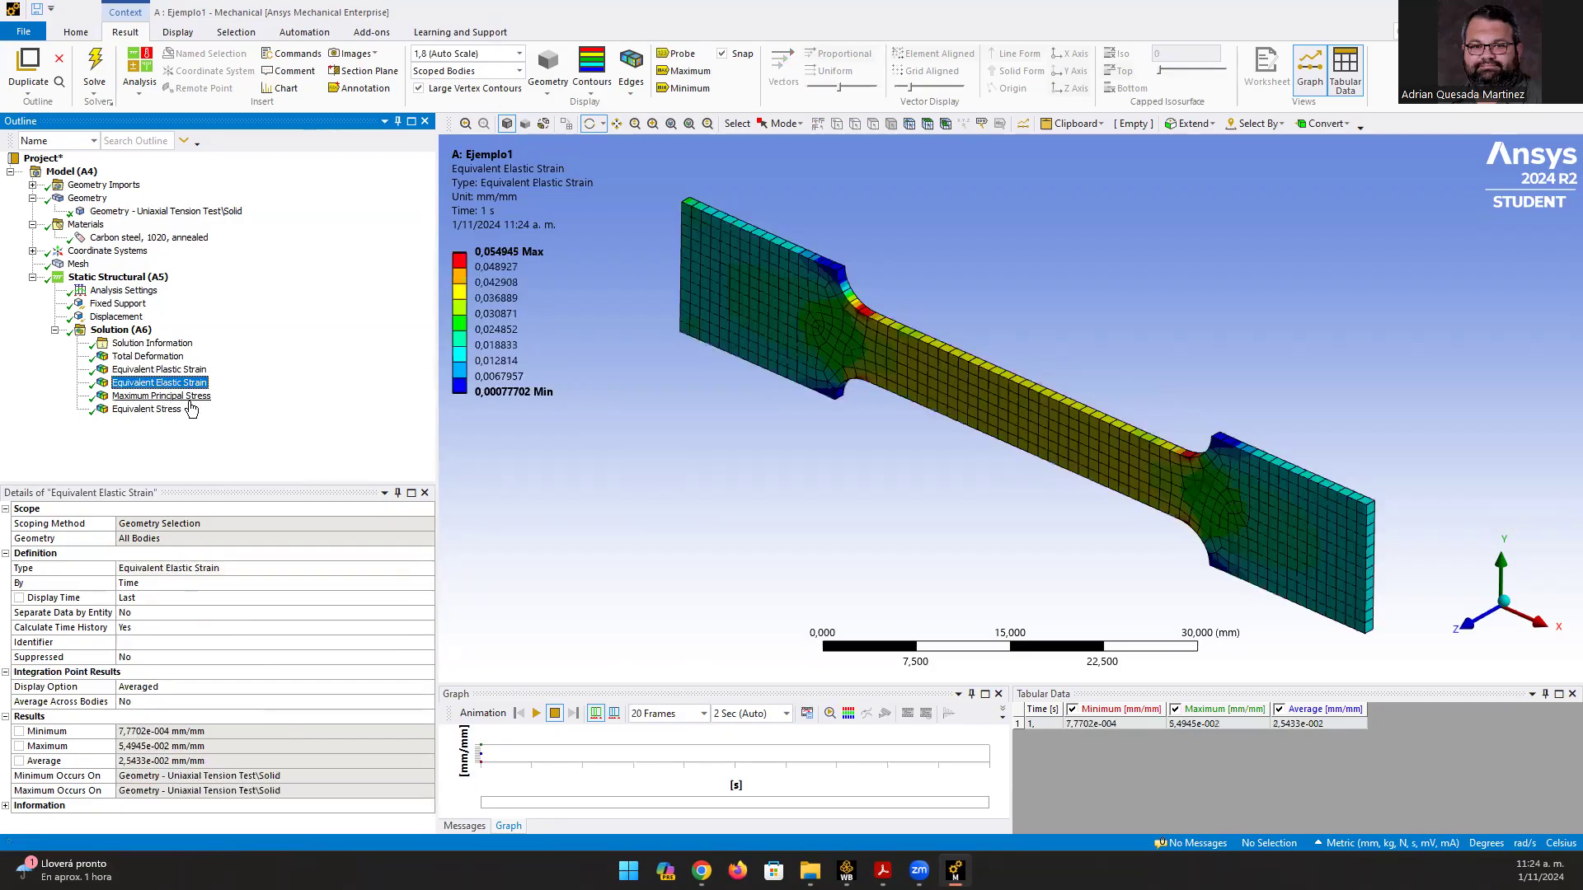
left_click(533, 714)
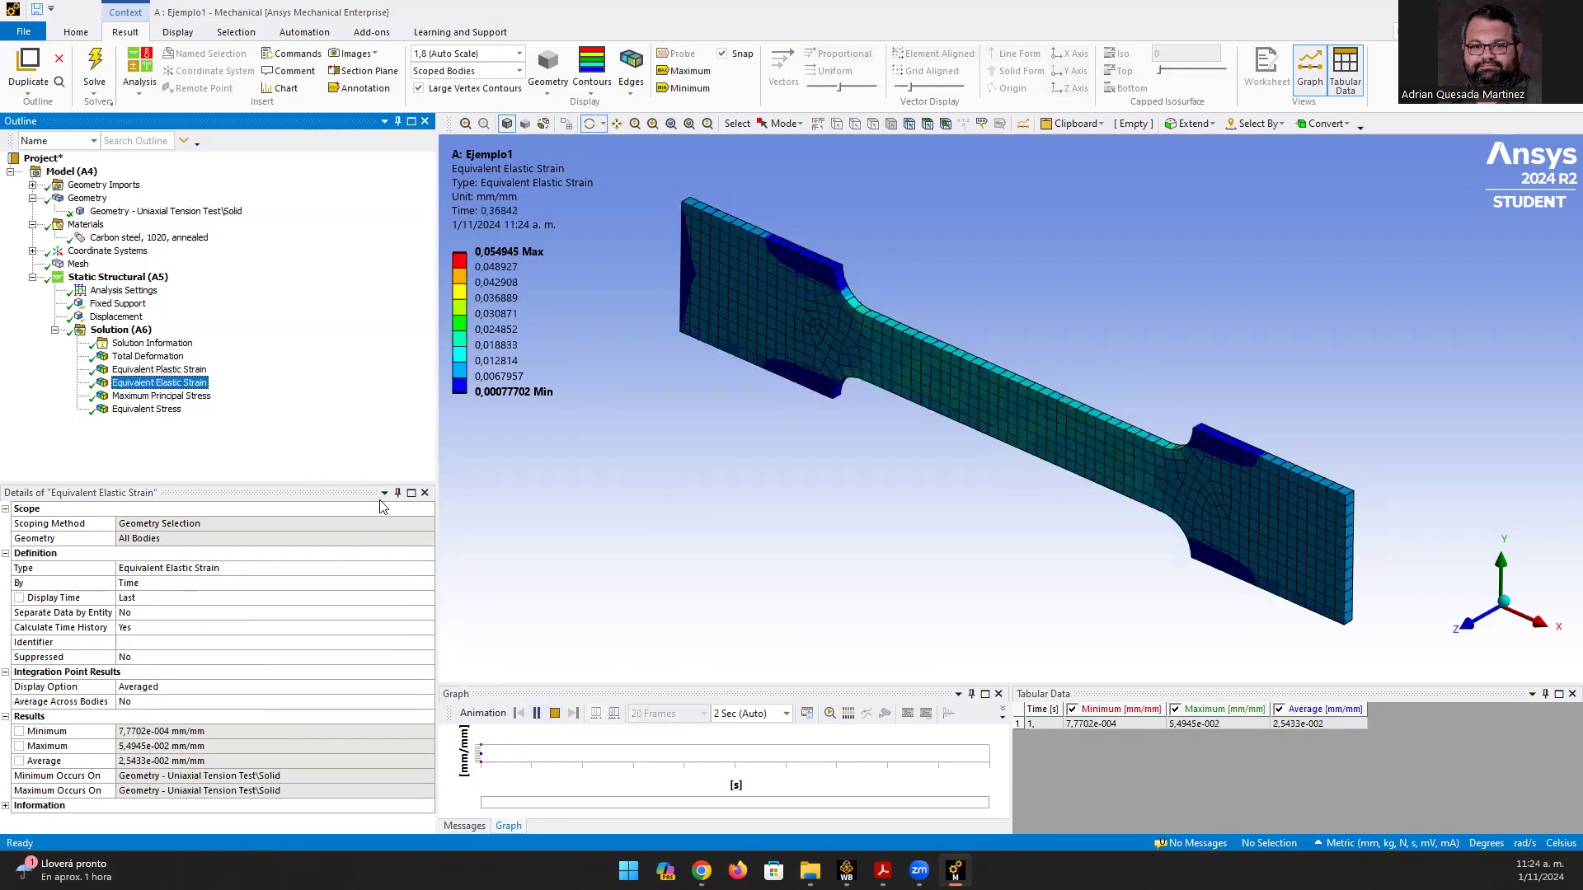
- Show the undeformed wireframe over the Maximum Principal Stress result and animate it
left_click(205, 397)
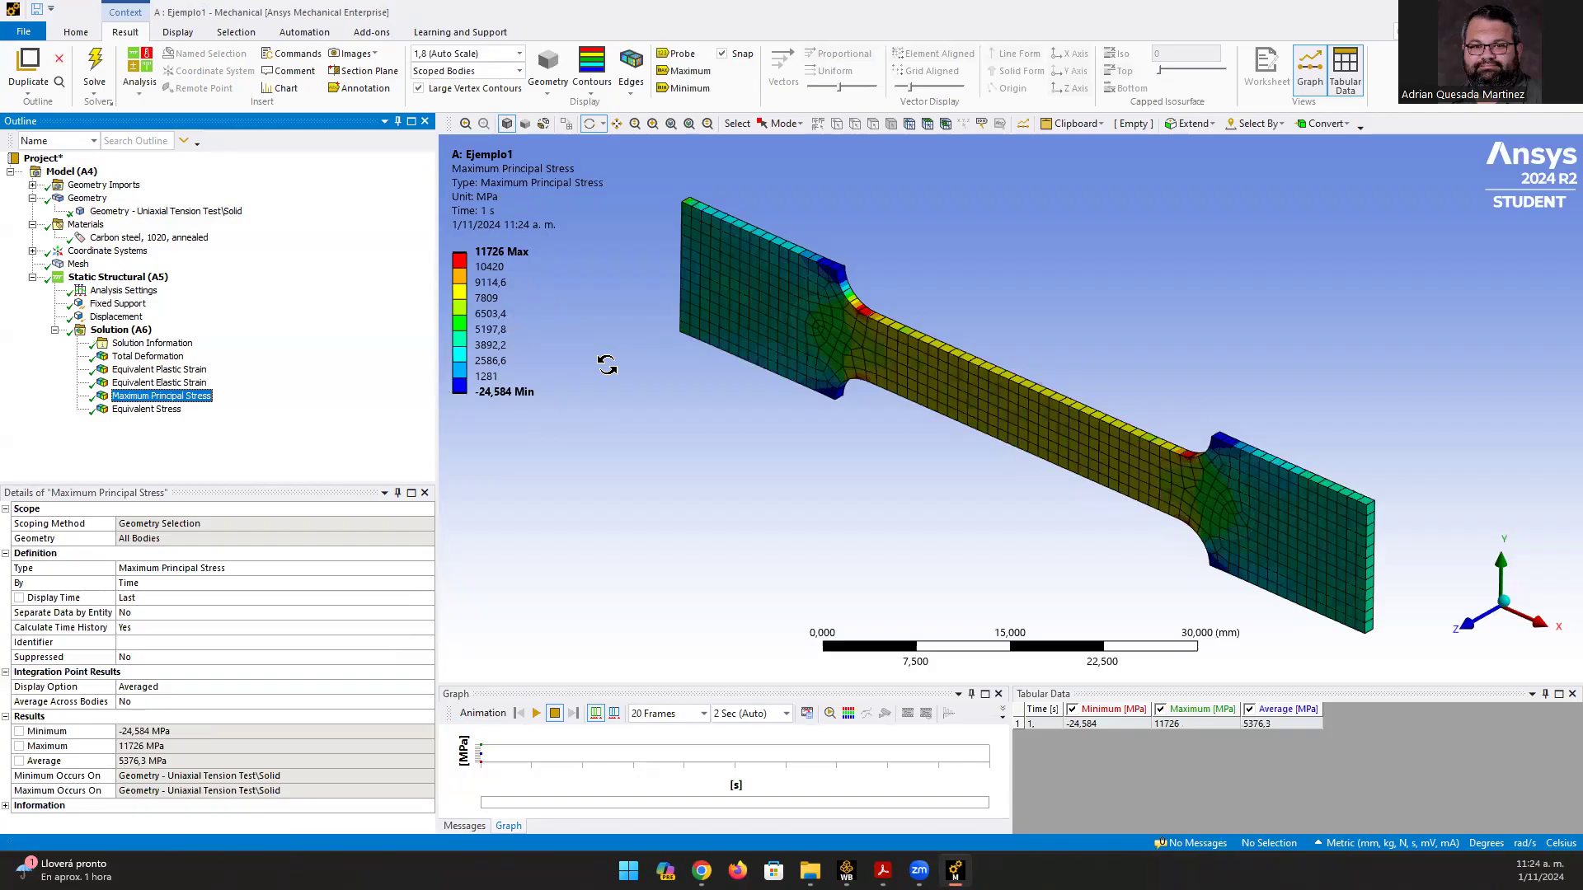
left_click(635, 94)
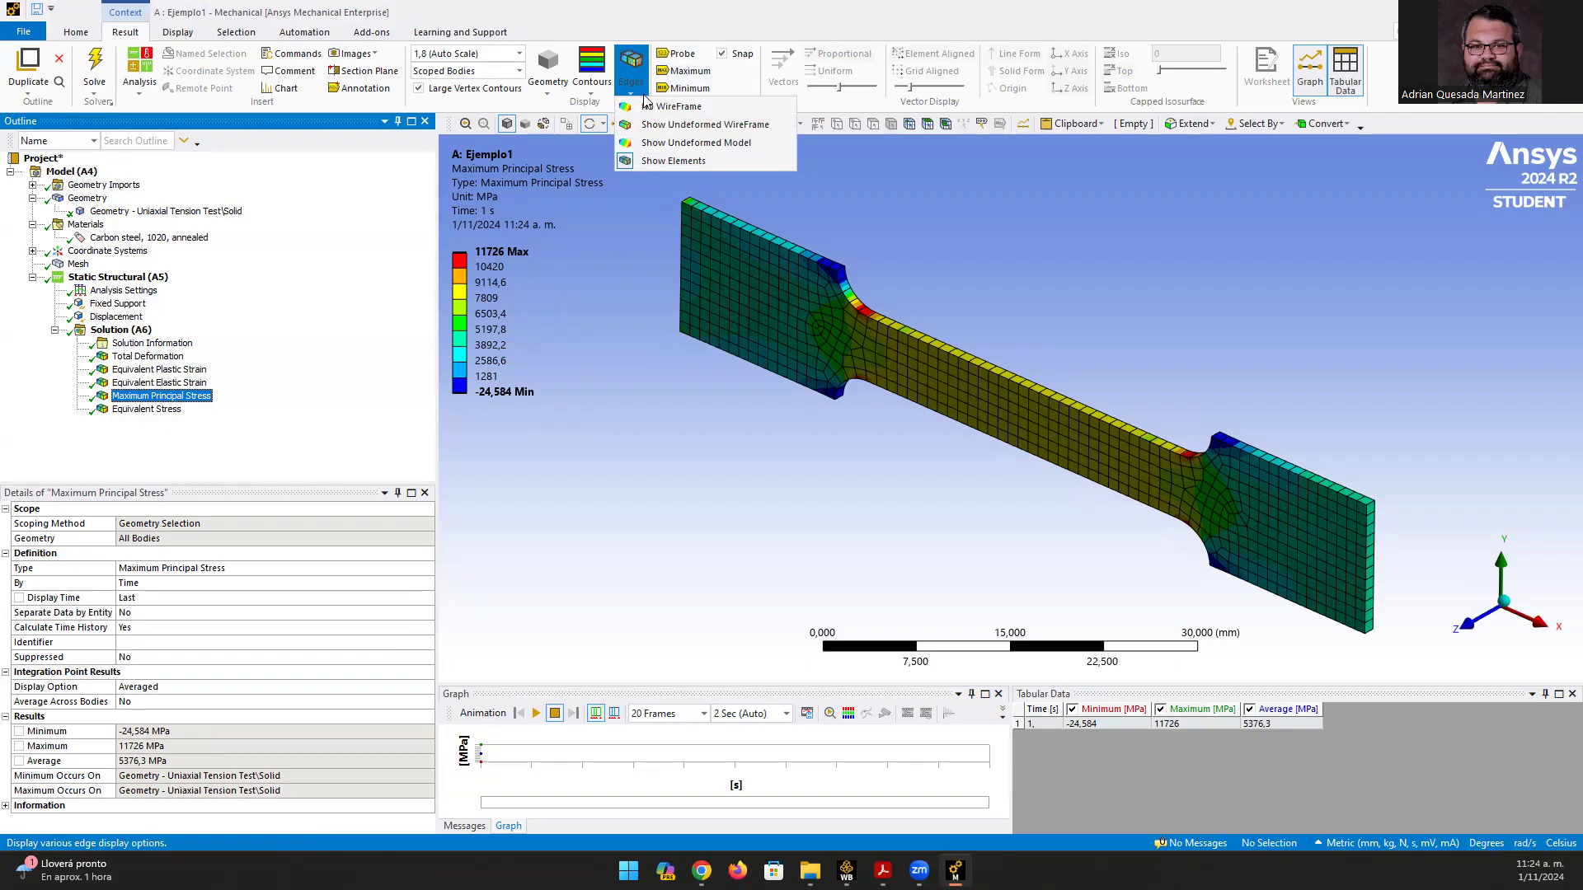
left_click(705, 125)
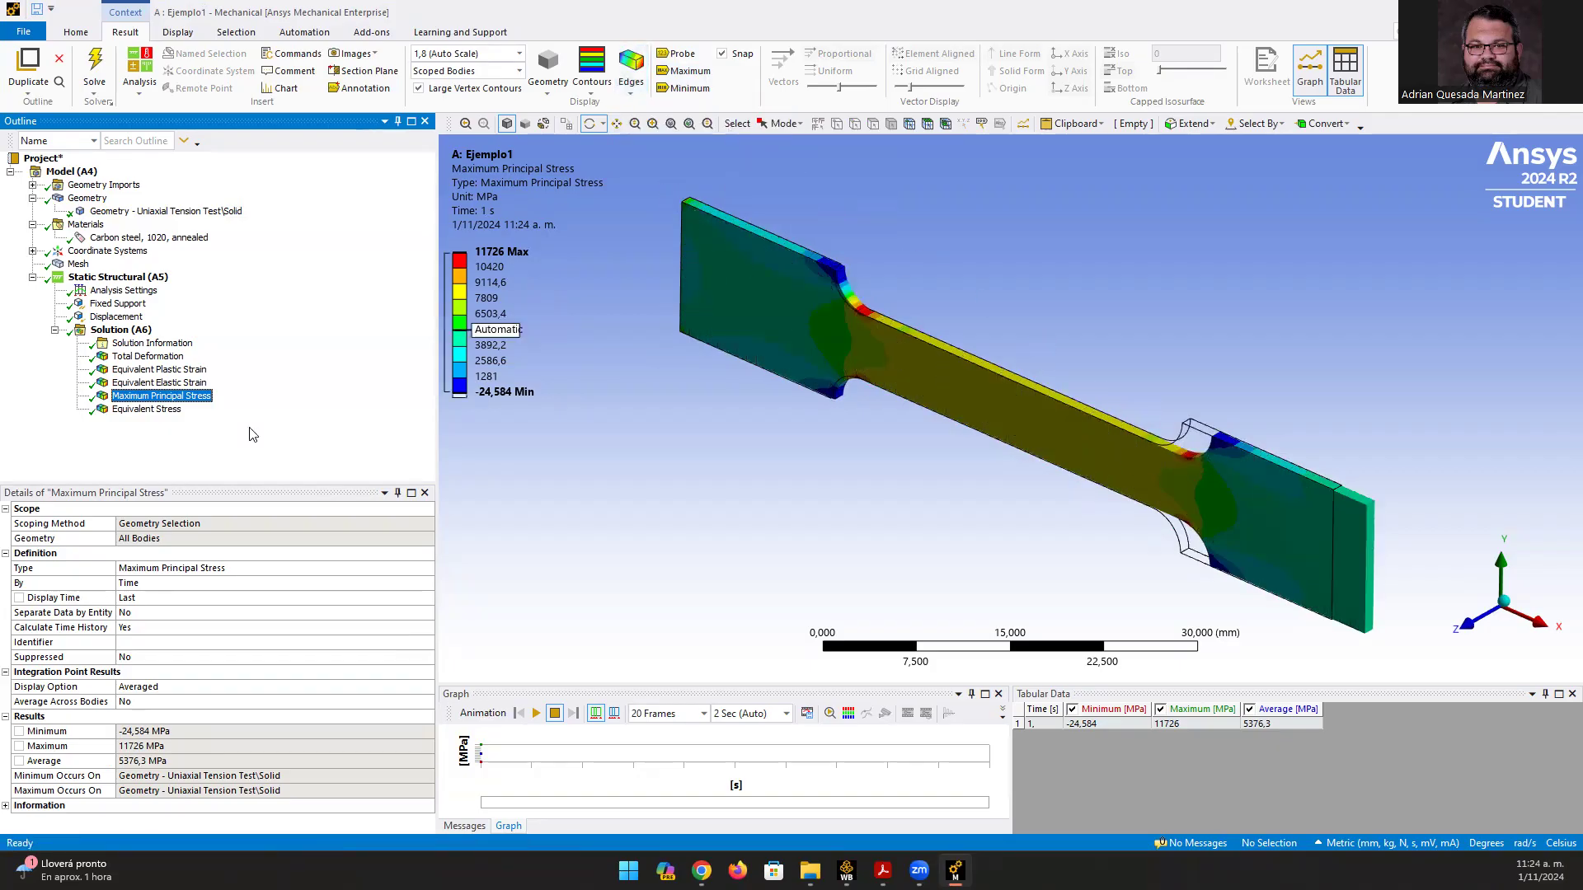
left_click(536, 714)
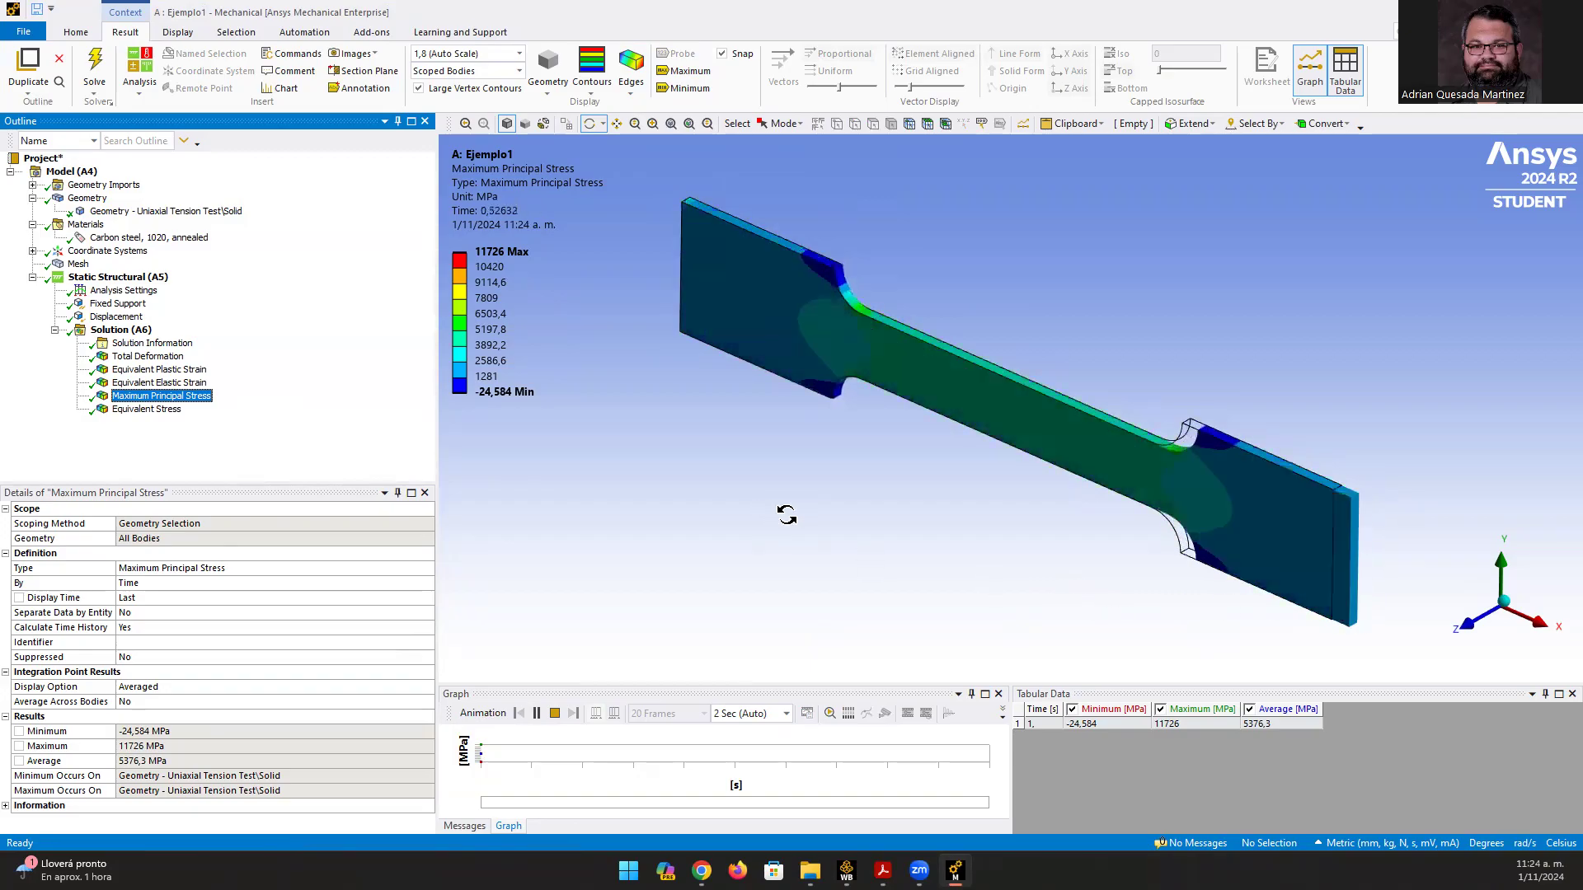
- Open the worksheet of Solution (A6) and look through the list of available solution quantities
left_click(108, 331)
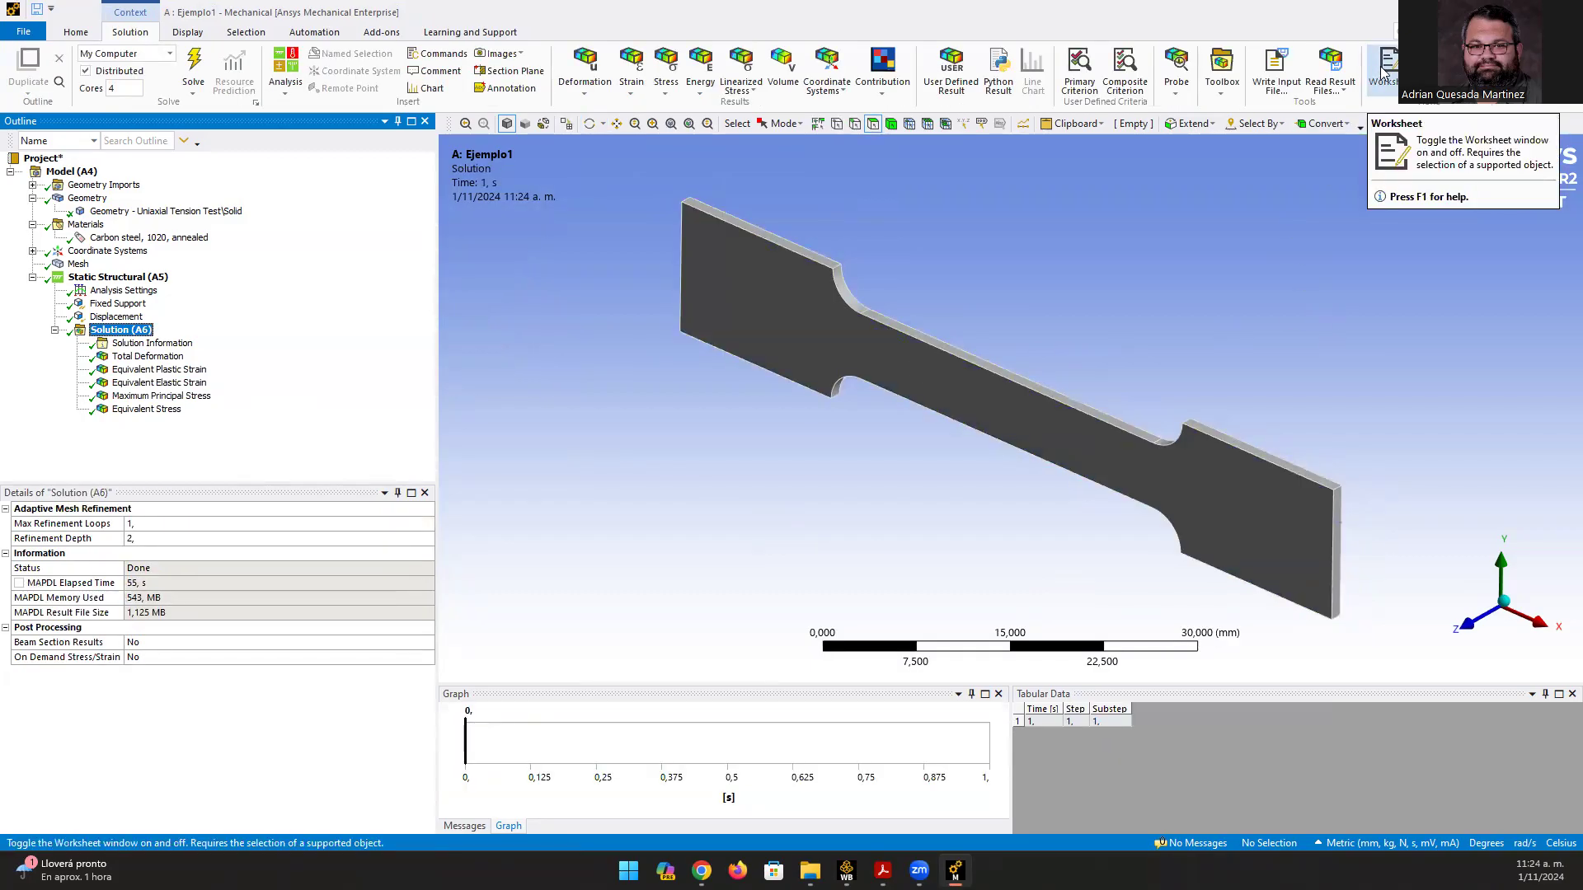
left_click(1385, 73)
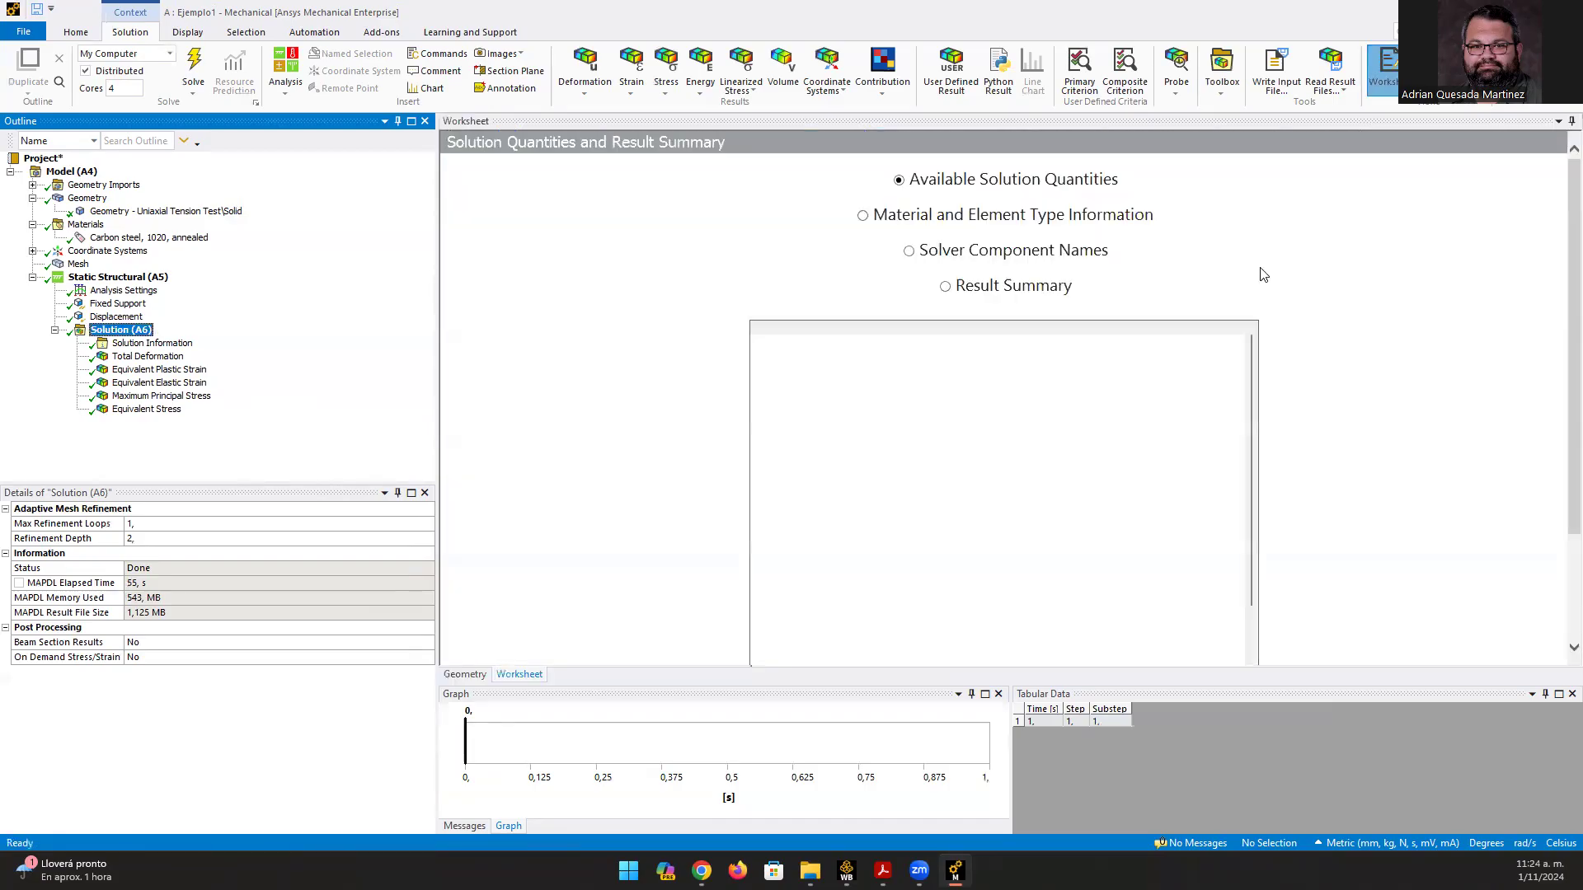
scroll(939, 314, "down", 1)
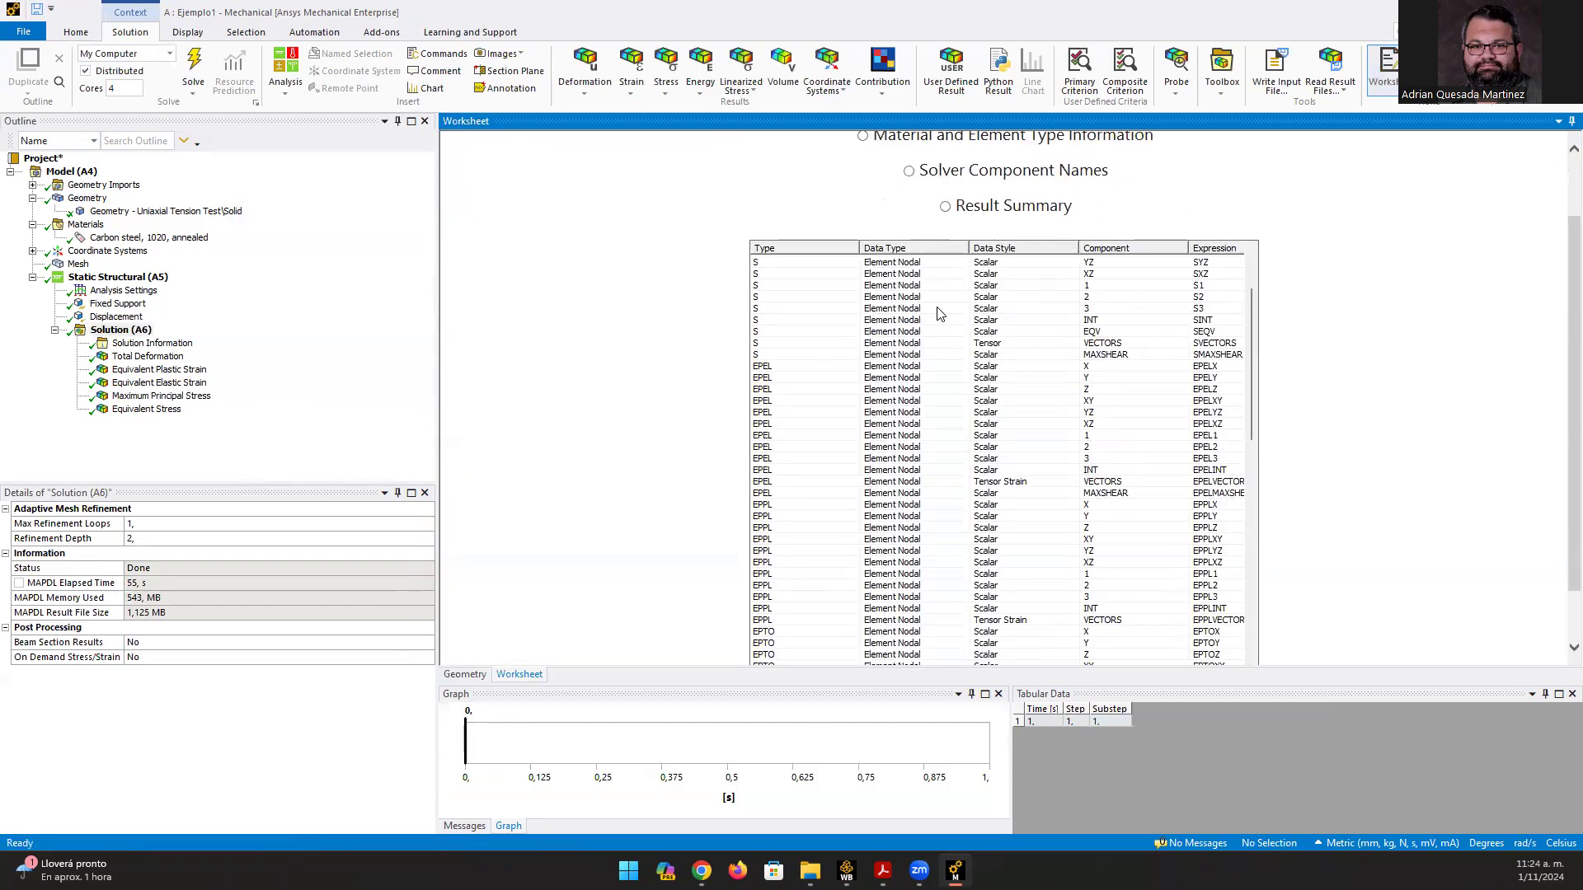
scroll(709, 248, "up", 1)
scroll(660, 249, "down", 1)
scroll(672, 249, "up", 1)
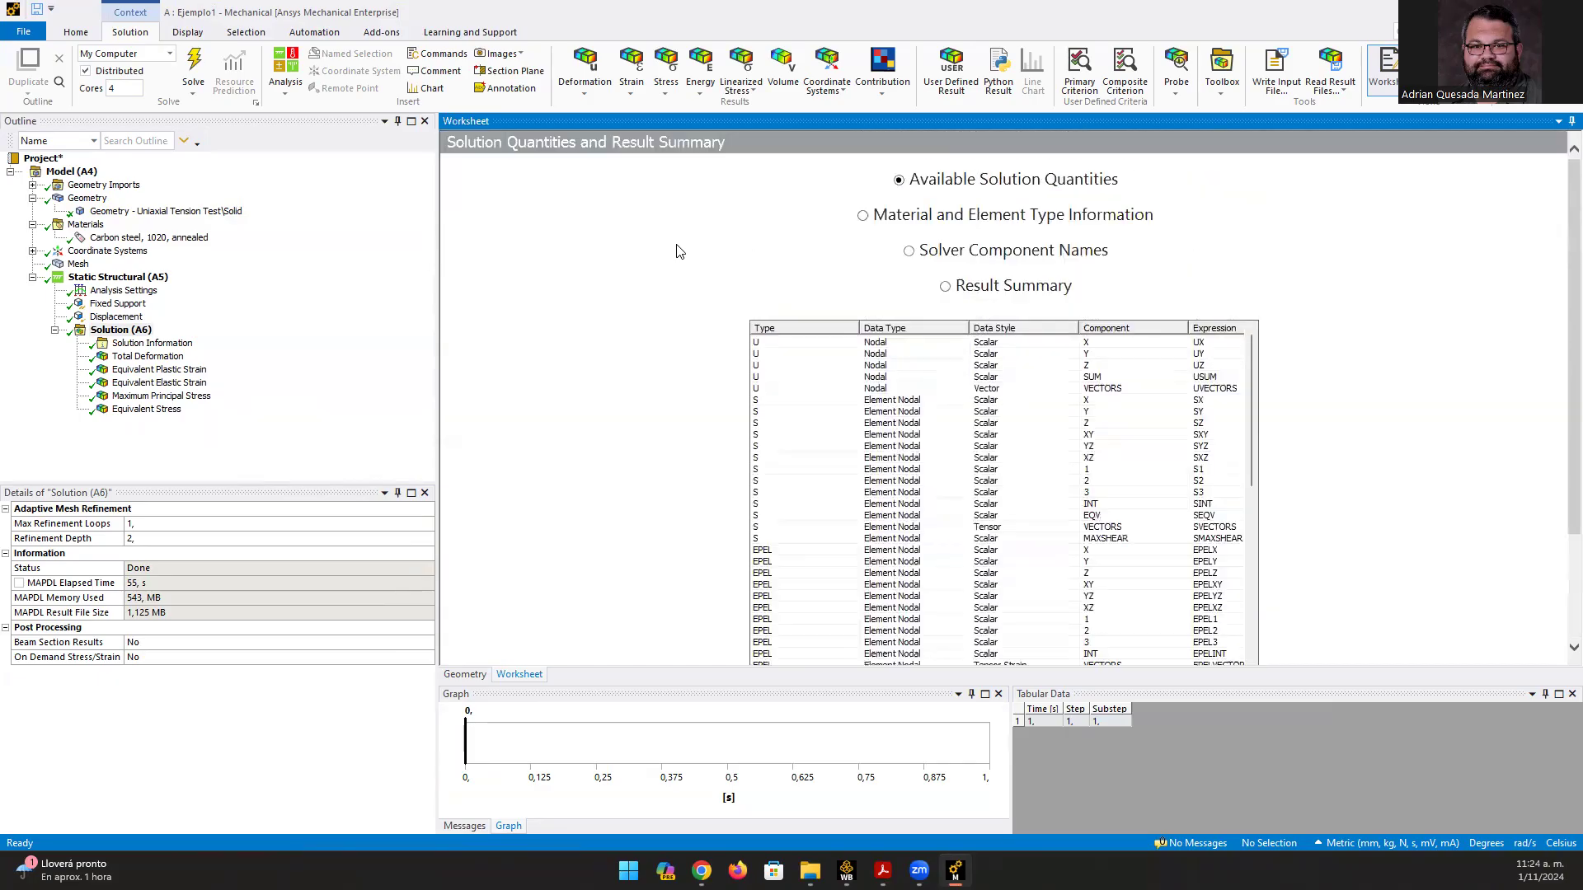
- Review the worksheet's material and element type, solver component names and result summary views, ending on Available Solution Quantities
left_click(862, 217)
left_click(909, 251)
left_click(945, 286)
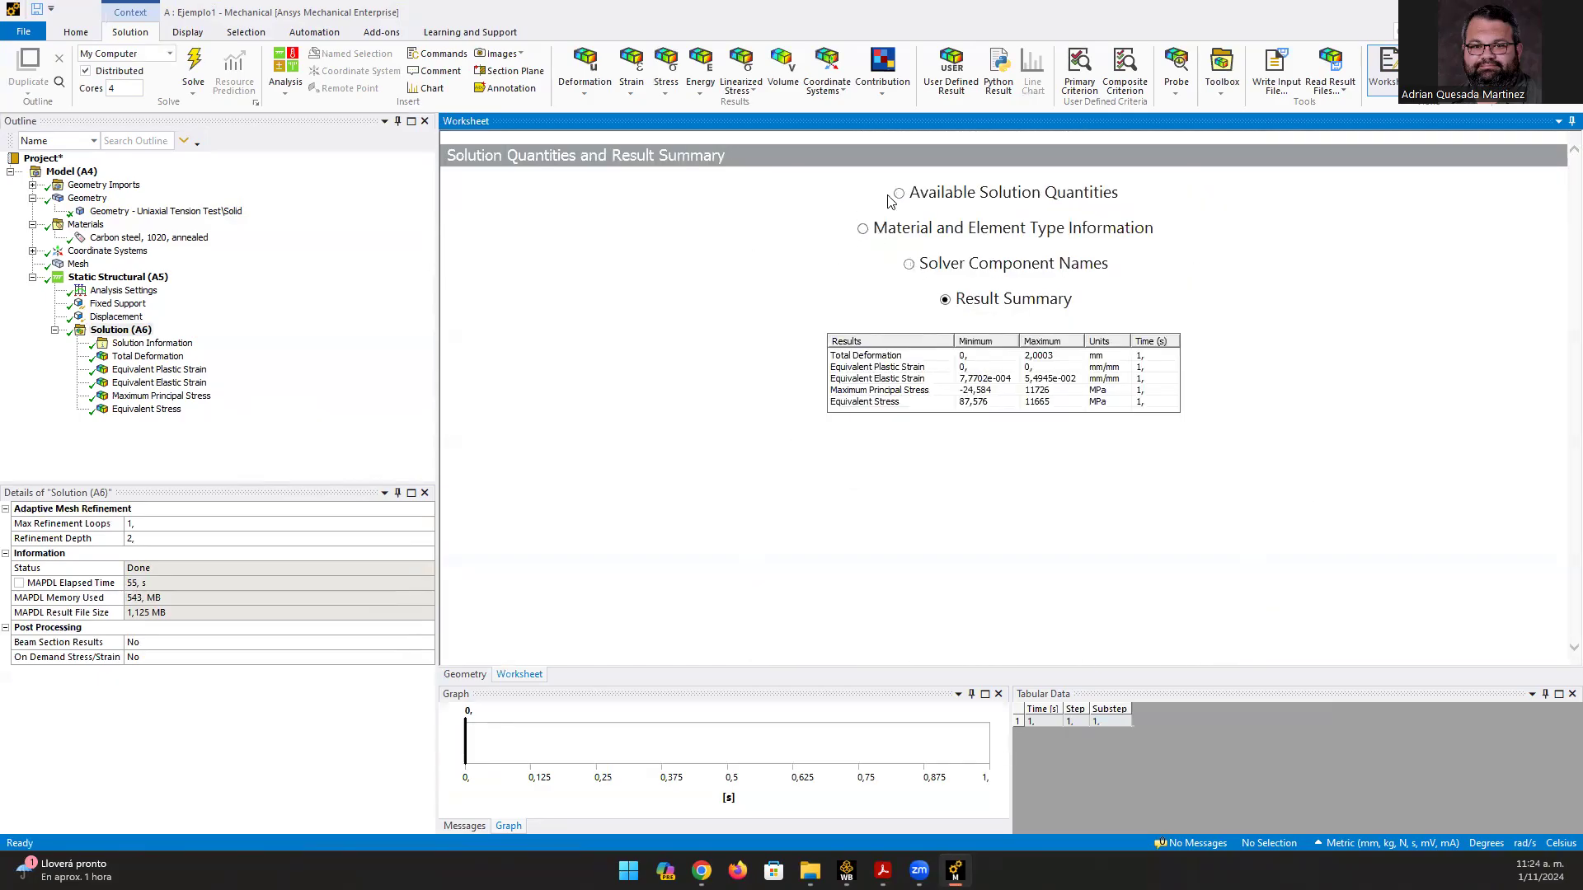
left_click(898, 193)
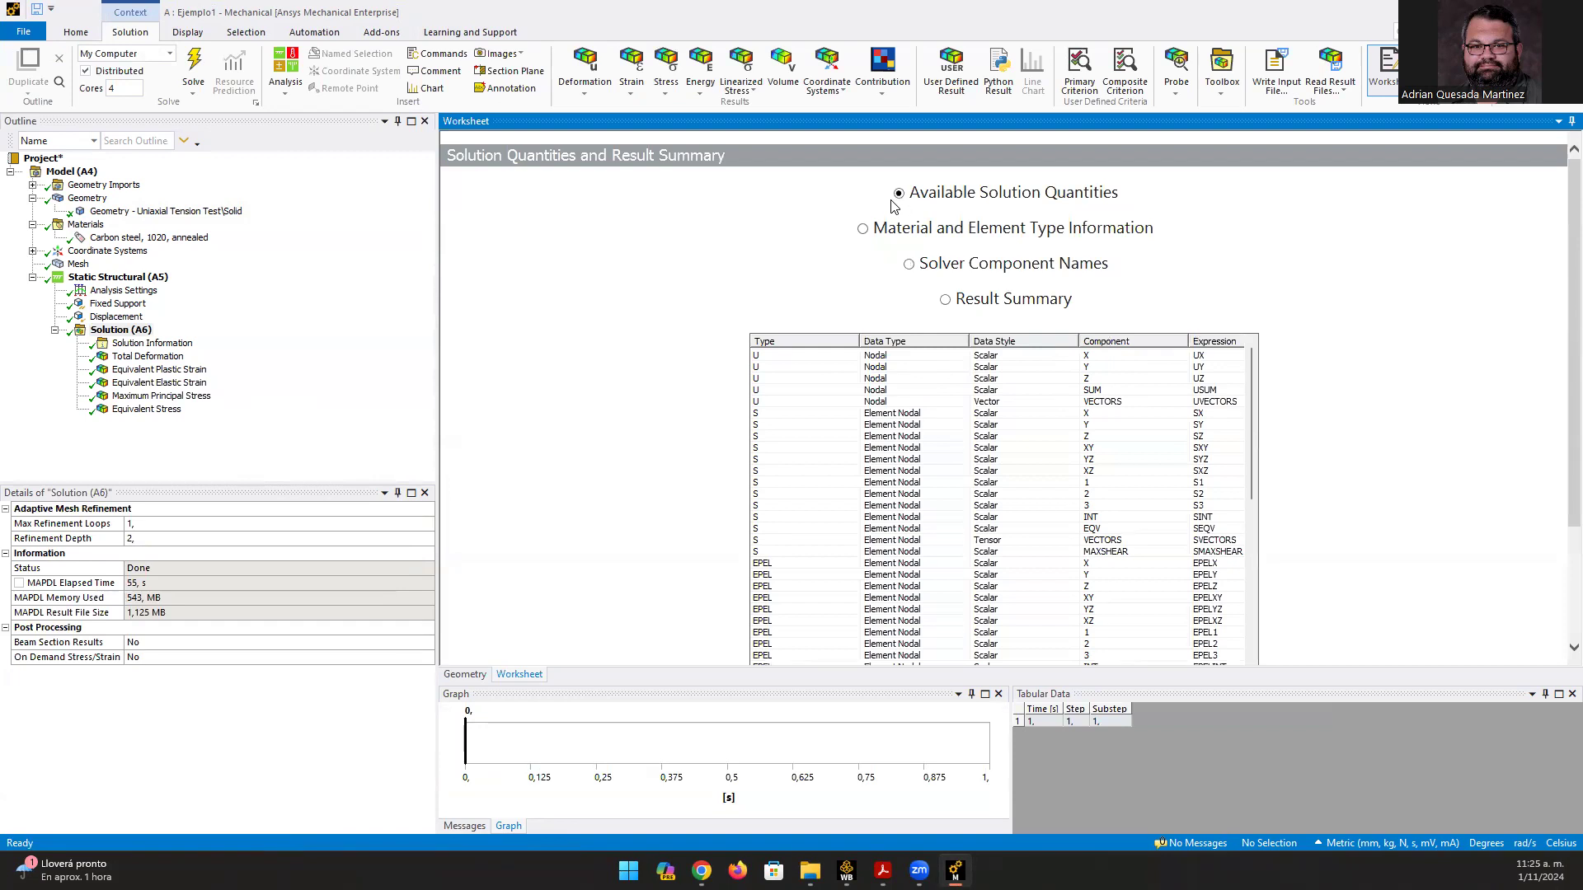
left_click(1275, 76)
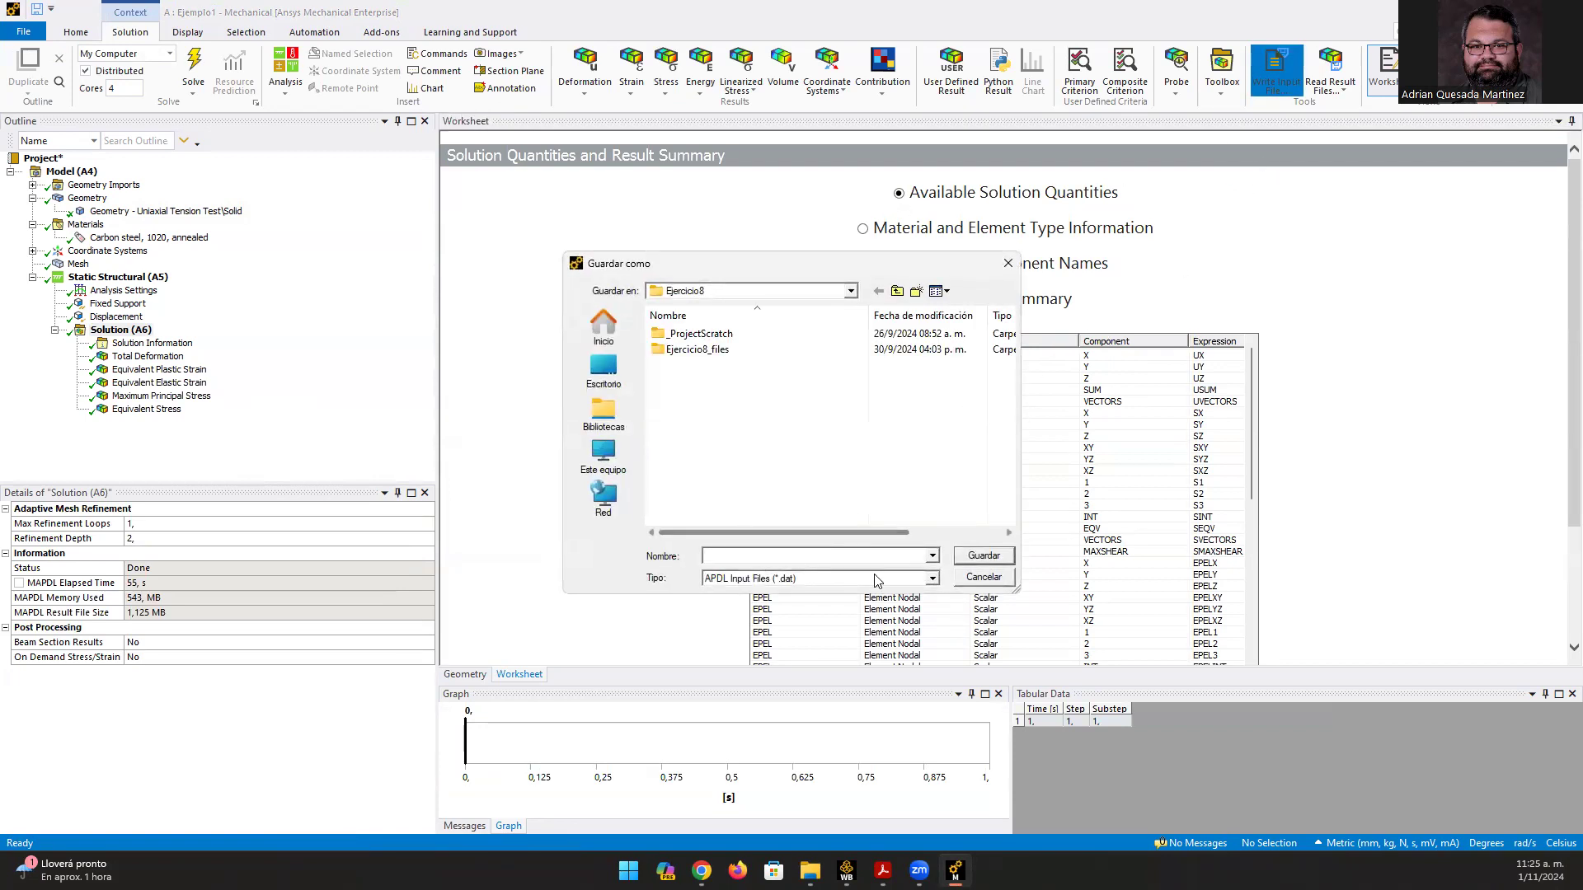
left_click(983, 577)
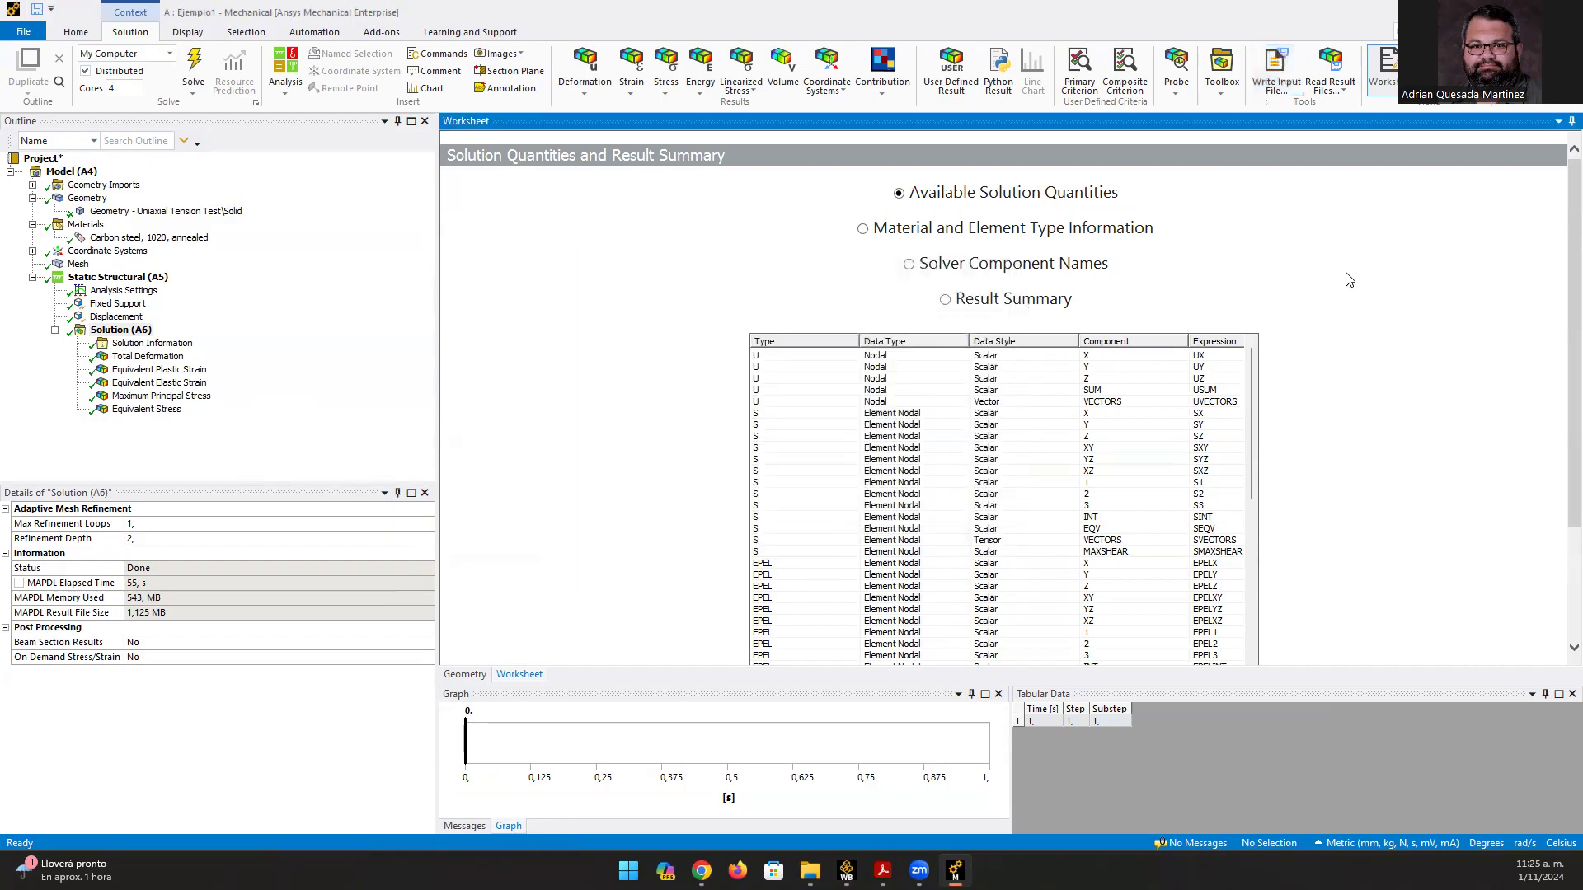